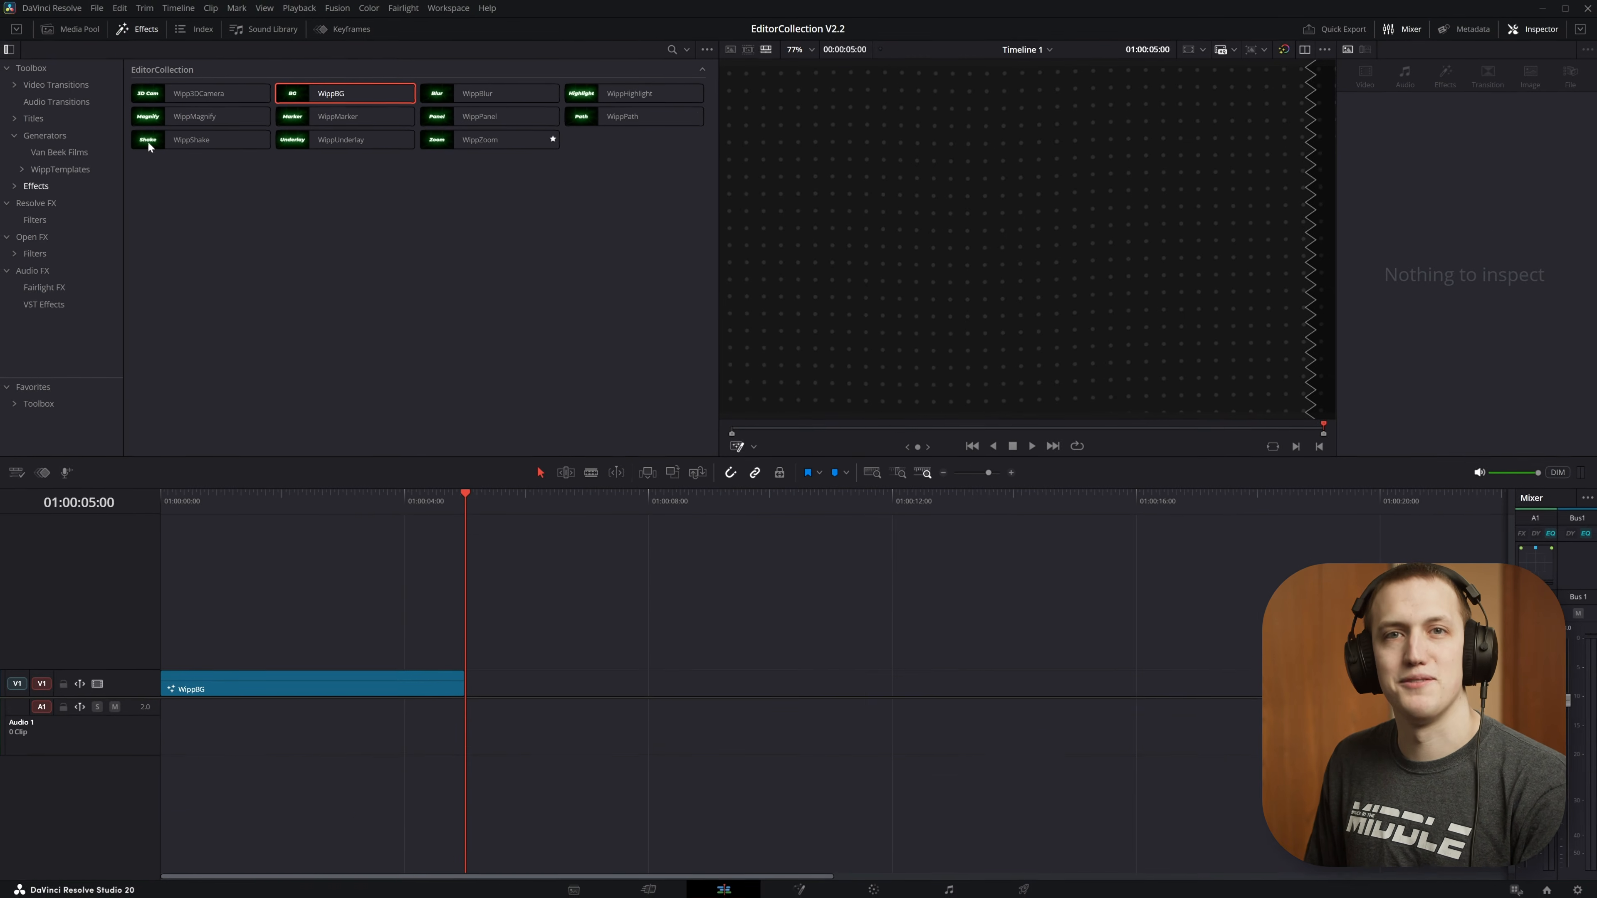
Extend the WippBG clip on the timeline to about 16 seconds and set its overlay mode to None
{"action": "key", "text": "space"}
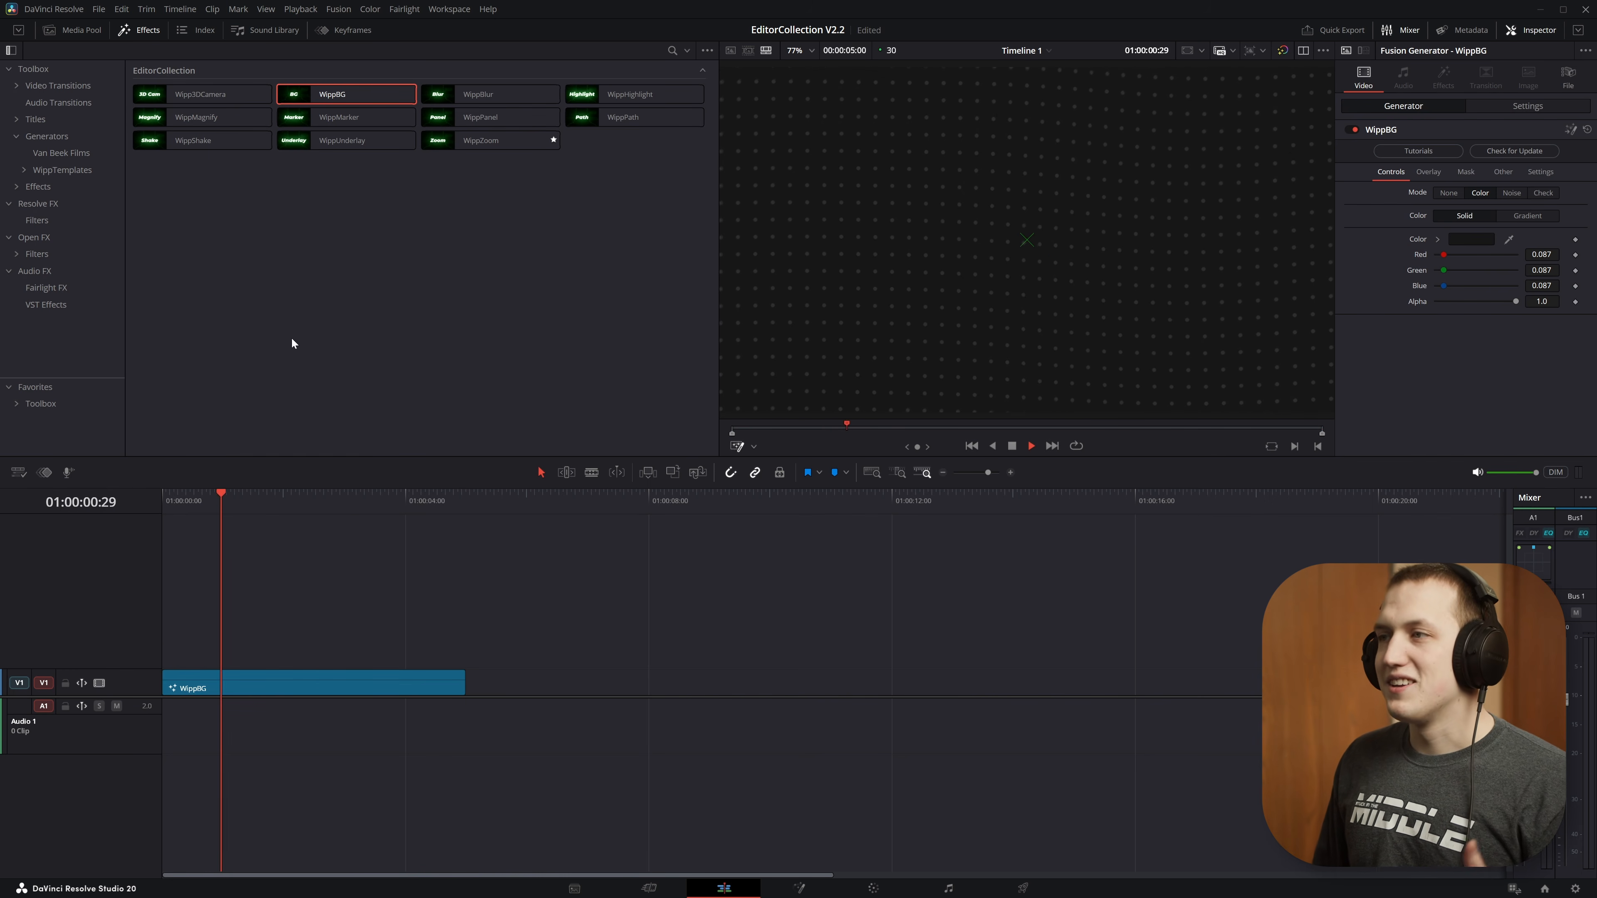
{"action": "left_click_drag", "start_coordinate": [465, 682], "coordinate": [1151, 682]}
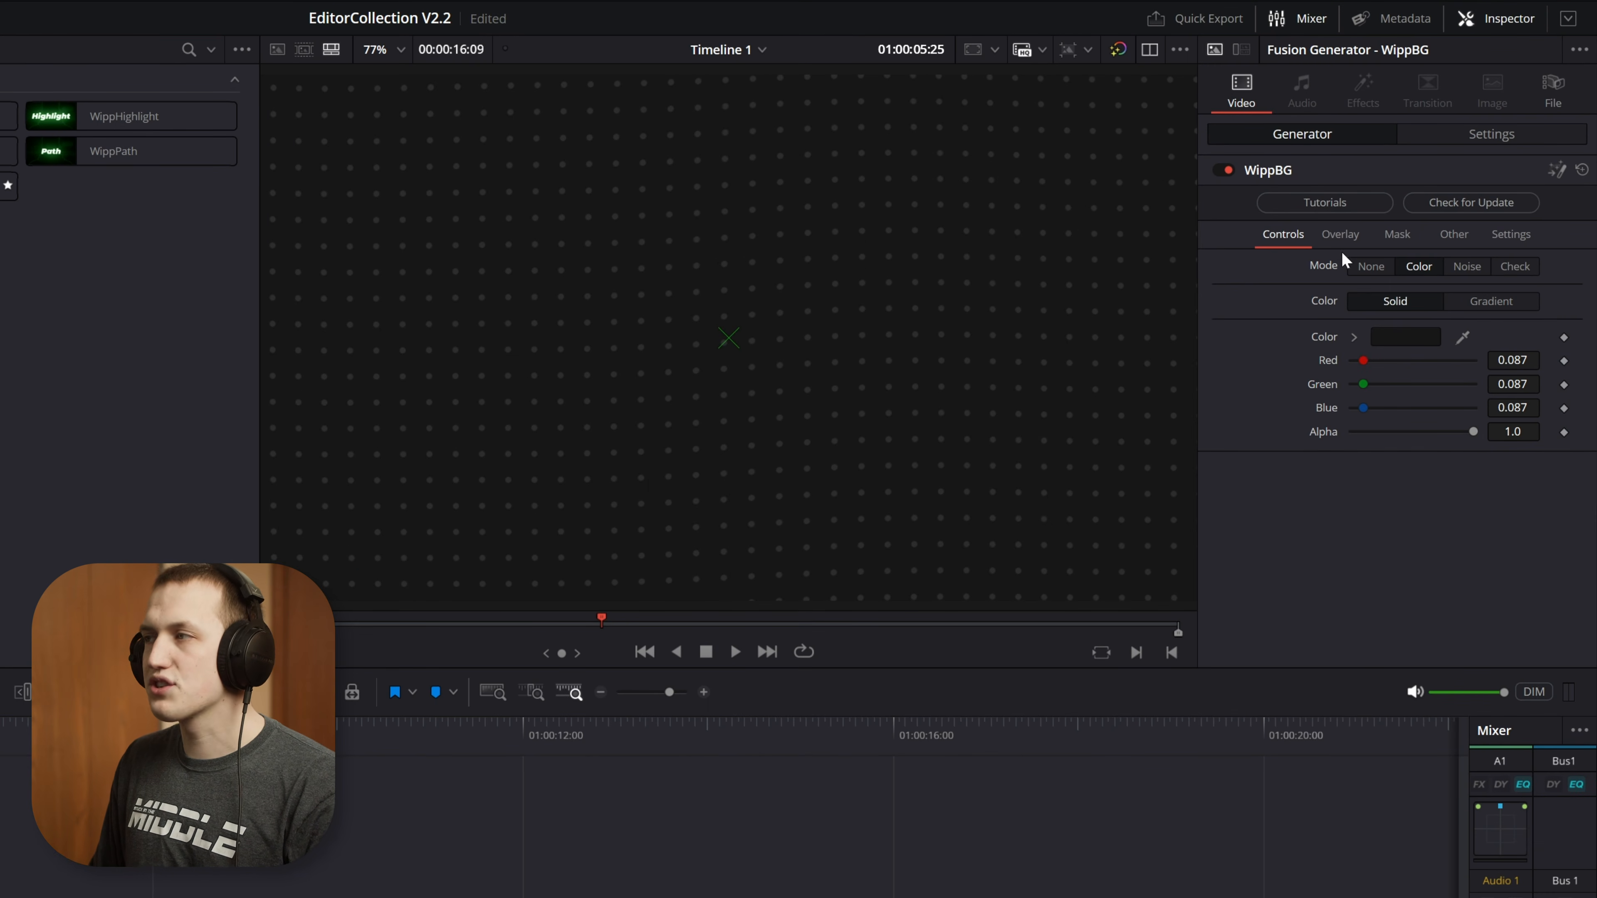
{"action": "left_click", "coordinate": [1341, 237]}
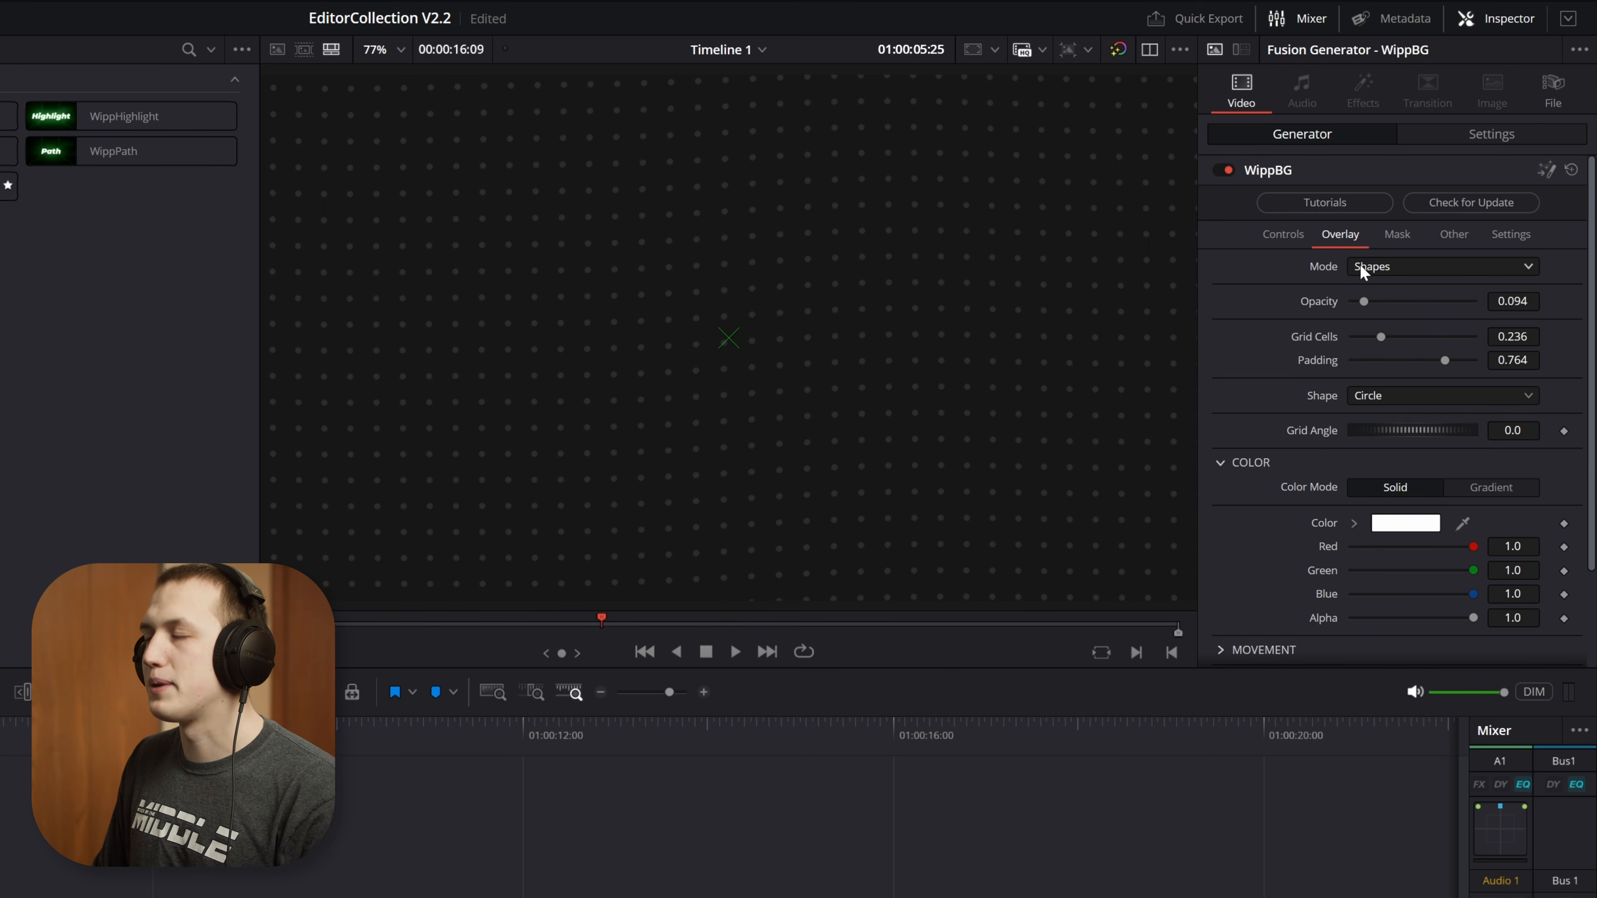
{"action": "left_click", "coordinate": [1381, 265]}
{"action": "left_click", "coordinate": [1395, 288]}
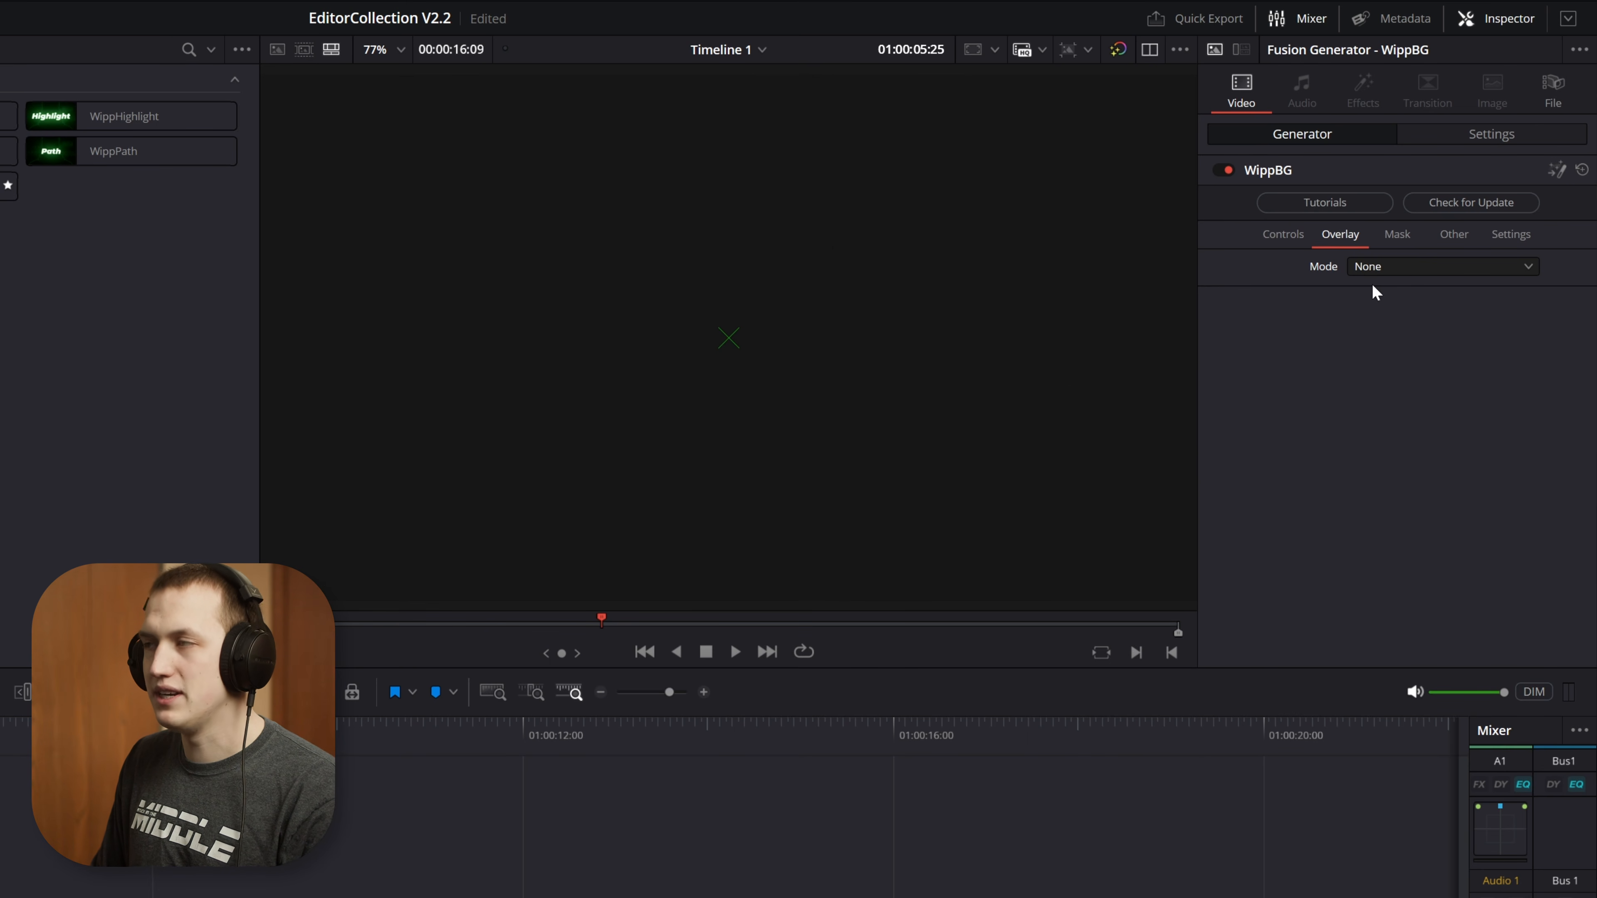
Try the None mode for the WippBG background, then return it to the Color mode
{"action": "left_click", "coordinate": [1302, 238]}
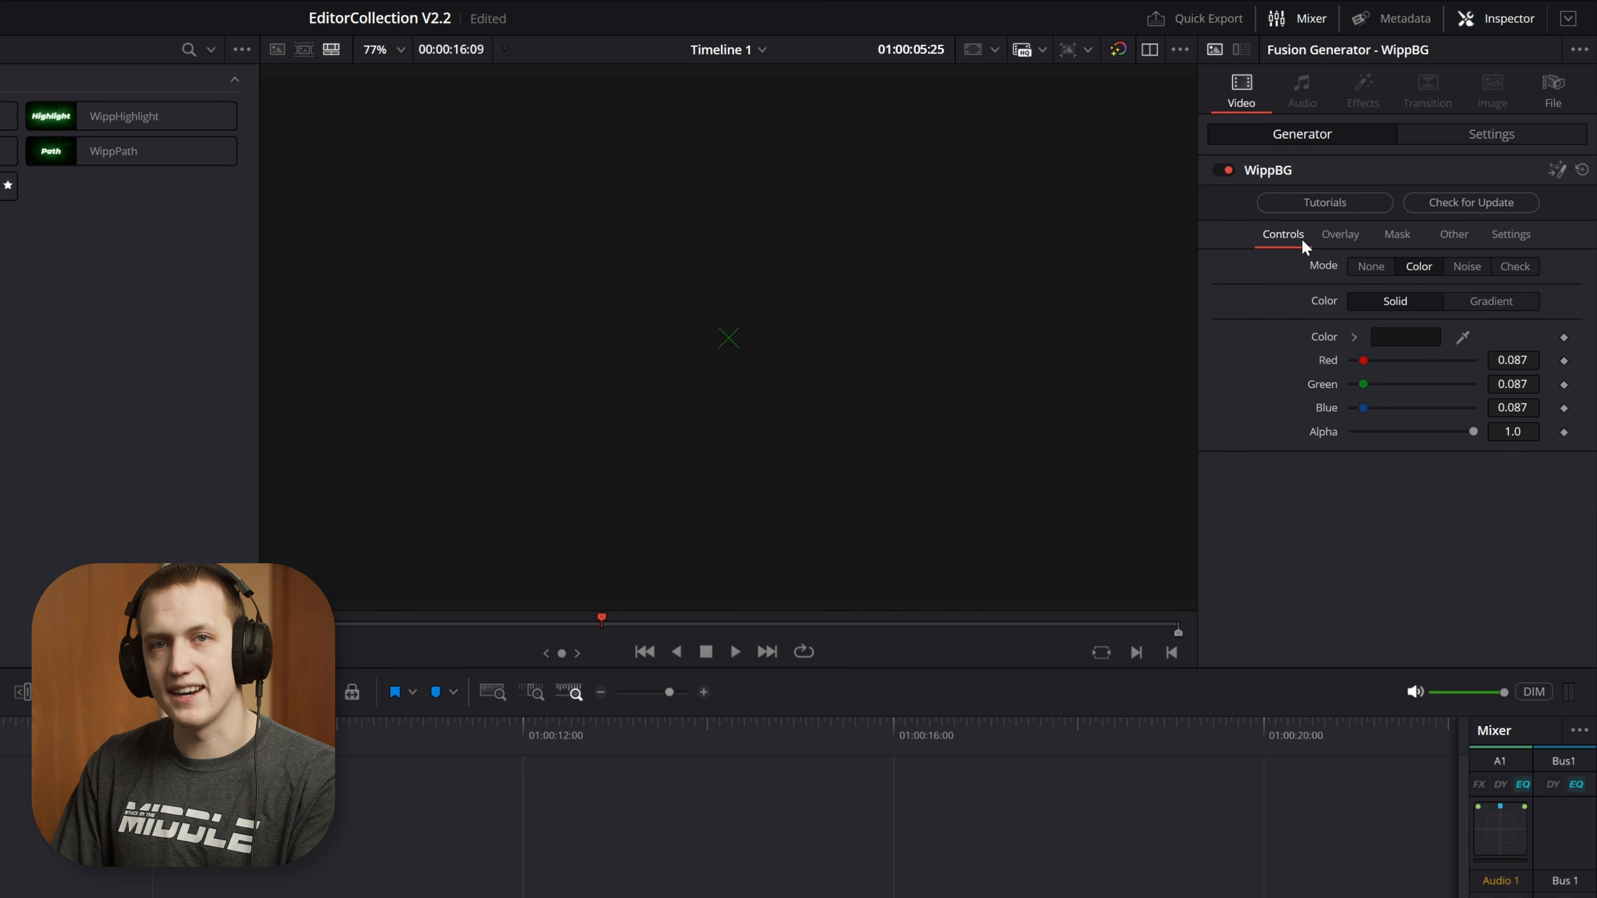
{"action": "left_click", "coordinate": [1372, 268]}
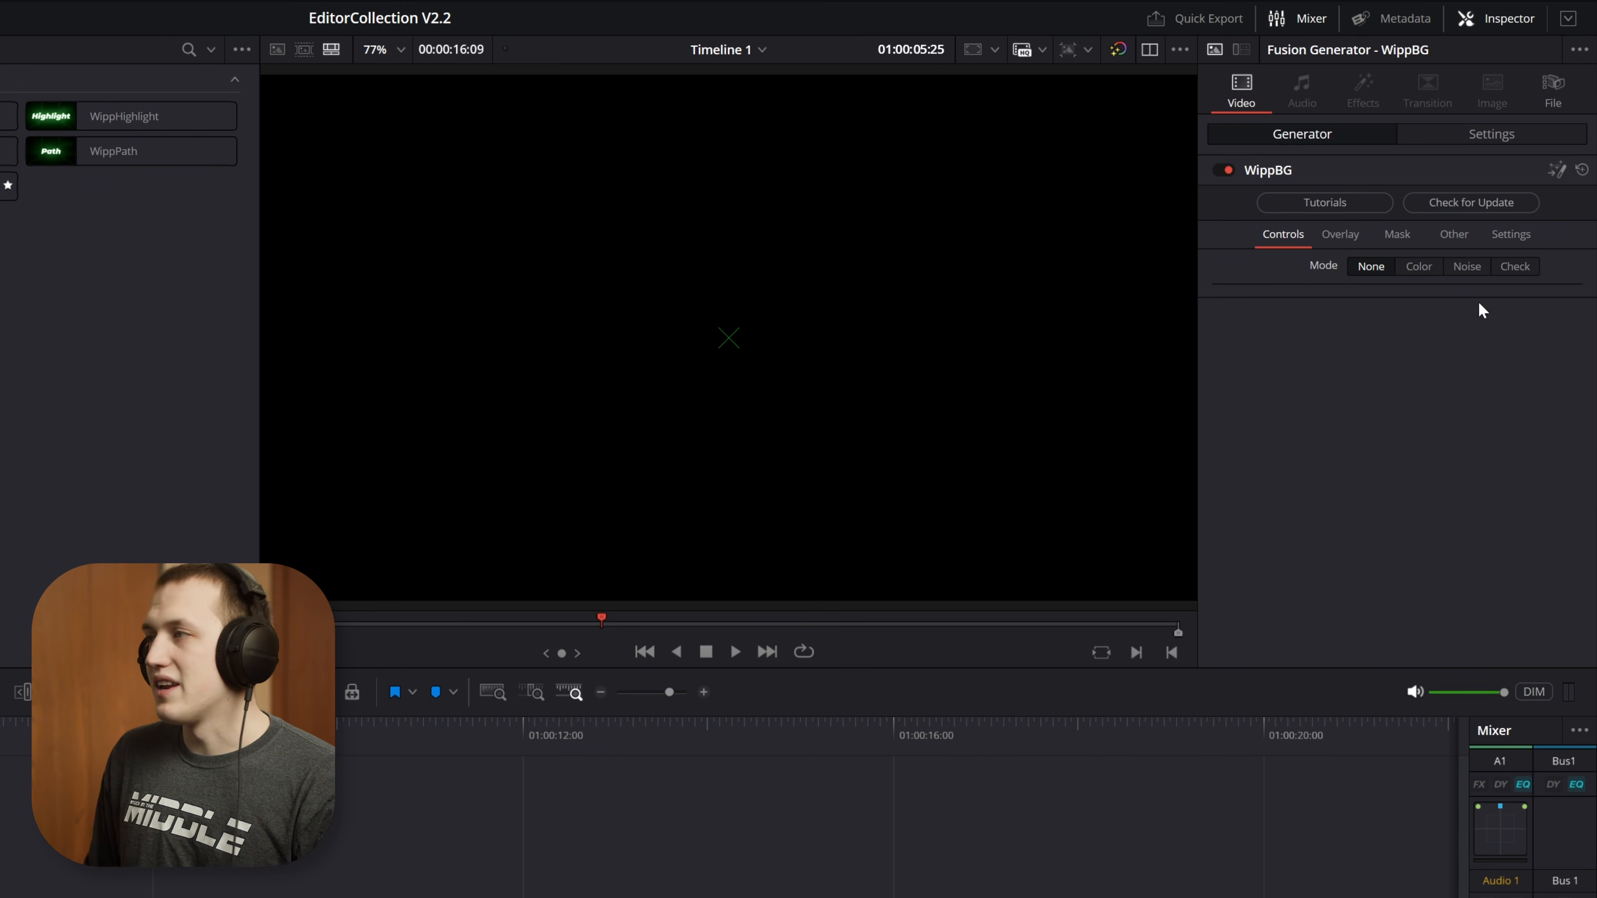
{"action": "left_click", "coordinate": [1418, 266]}
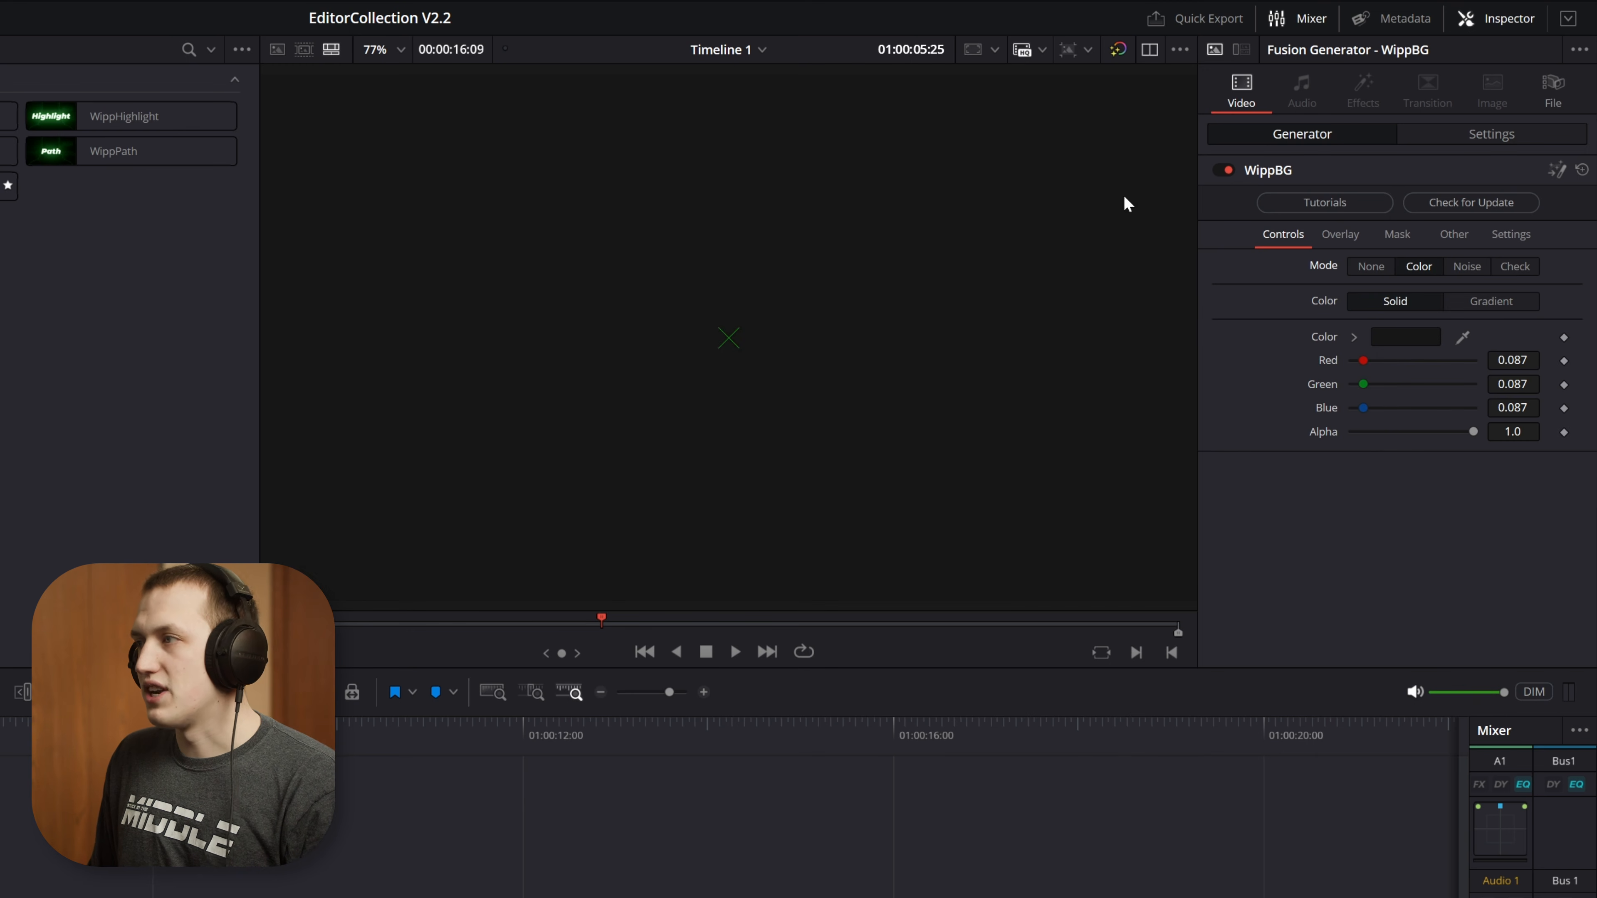
Preview the gradient fill, then return to the solid colour and experiment with its shade in the expanded colour picker
{"action": "left_click", "coordinate": [1505, 301]}
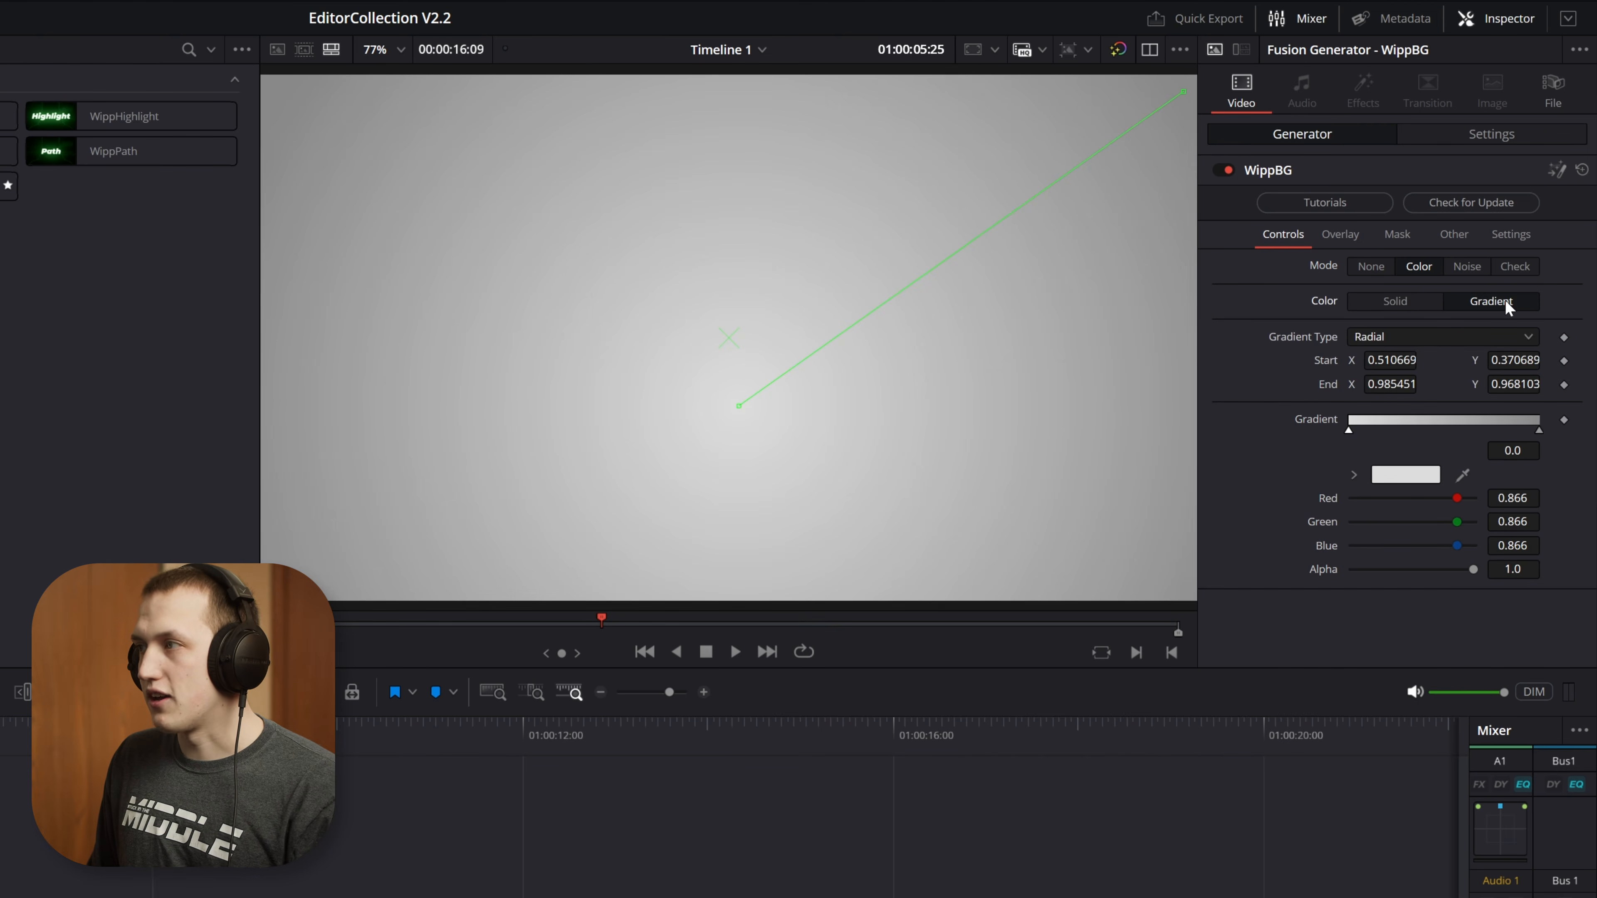
{"action": "left_click", "coordinate": [1415, 297]}
{"action": "left_click", "coordinate": [1353, 337]}
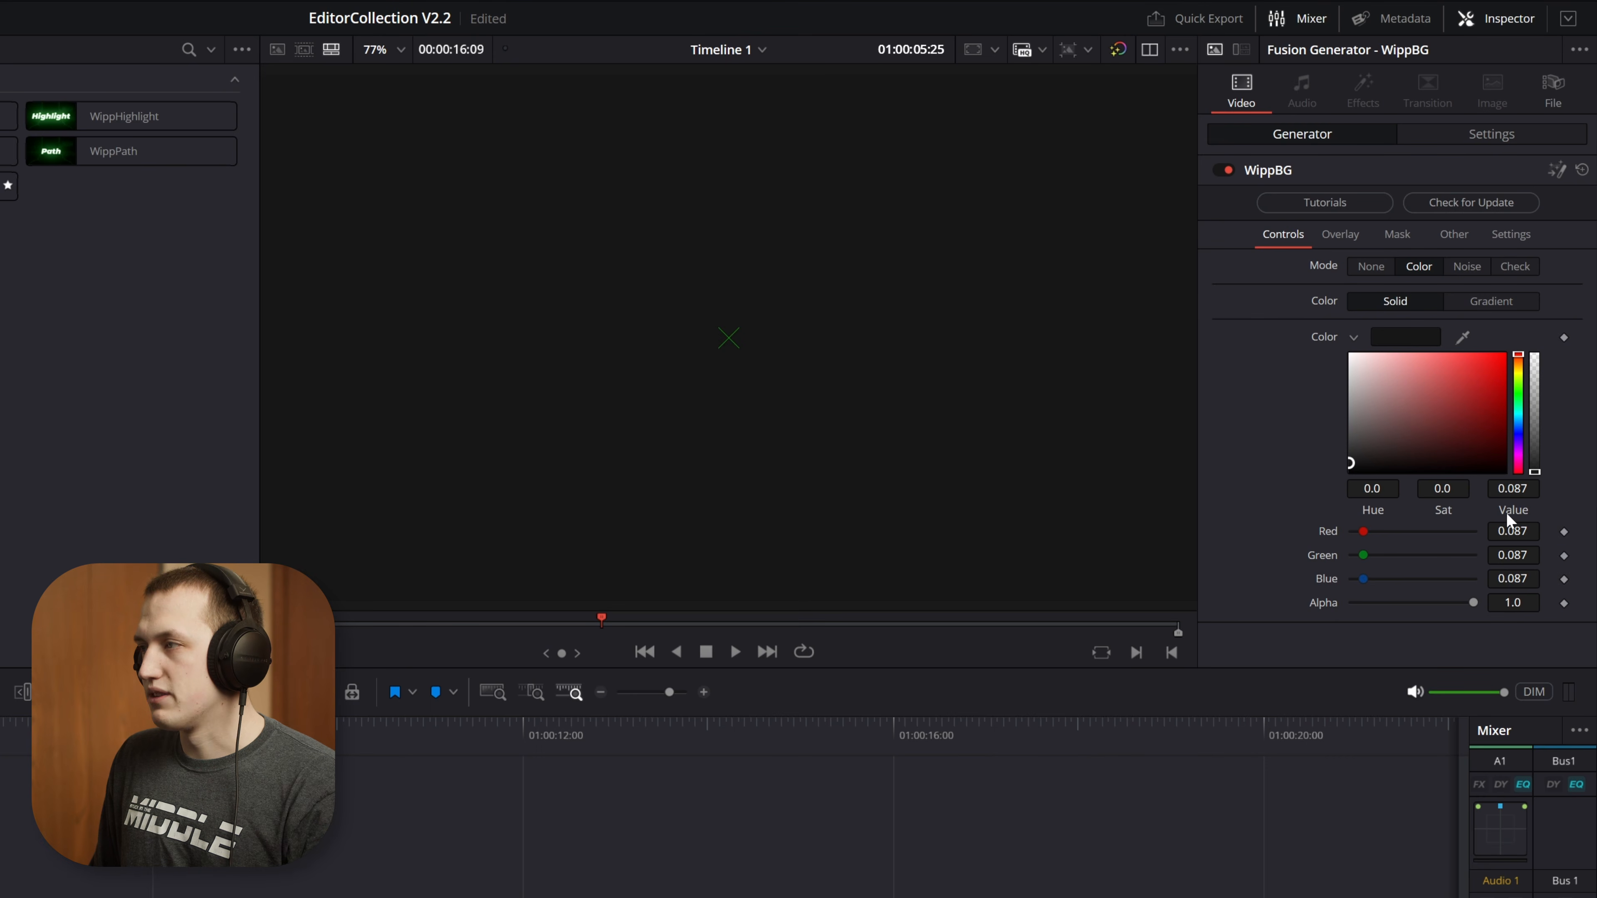
{"action": "mouse_move", "coordinate": [1401, 442]}
{"action": "left_mouse_down"}
{"action": "mouse_move", "coordinate": [1519, 373]}
{"action": "mouse_move", "coordinate": [1344, 463]}
{"action": "left_mouse_up"}
Try a linear gradient background running diagonally from the frame's upper-left corner to its lower-right corner
{"action": "left_click", "coordinate": [1469, 300]}
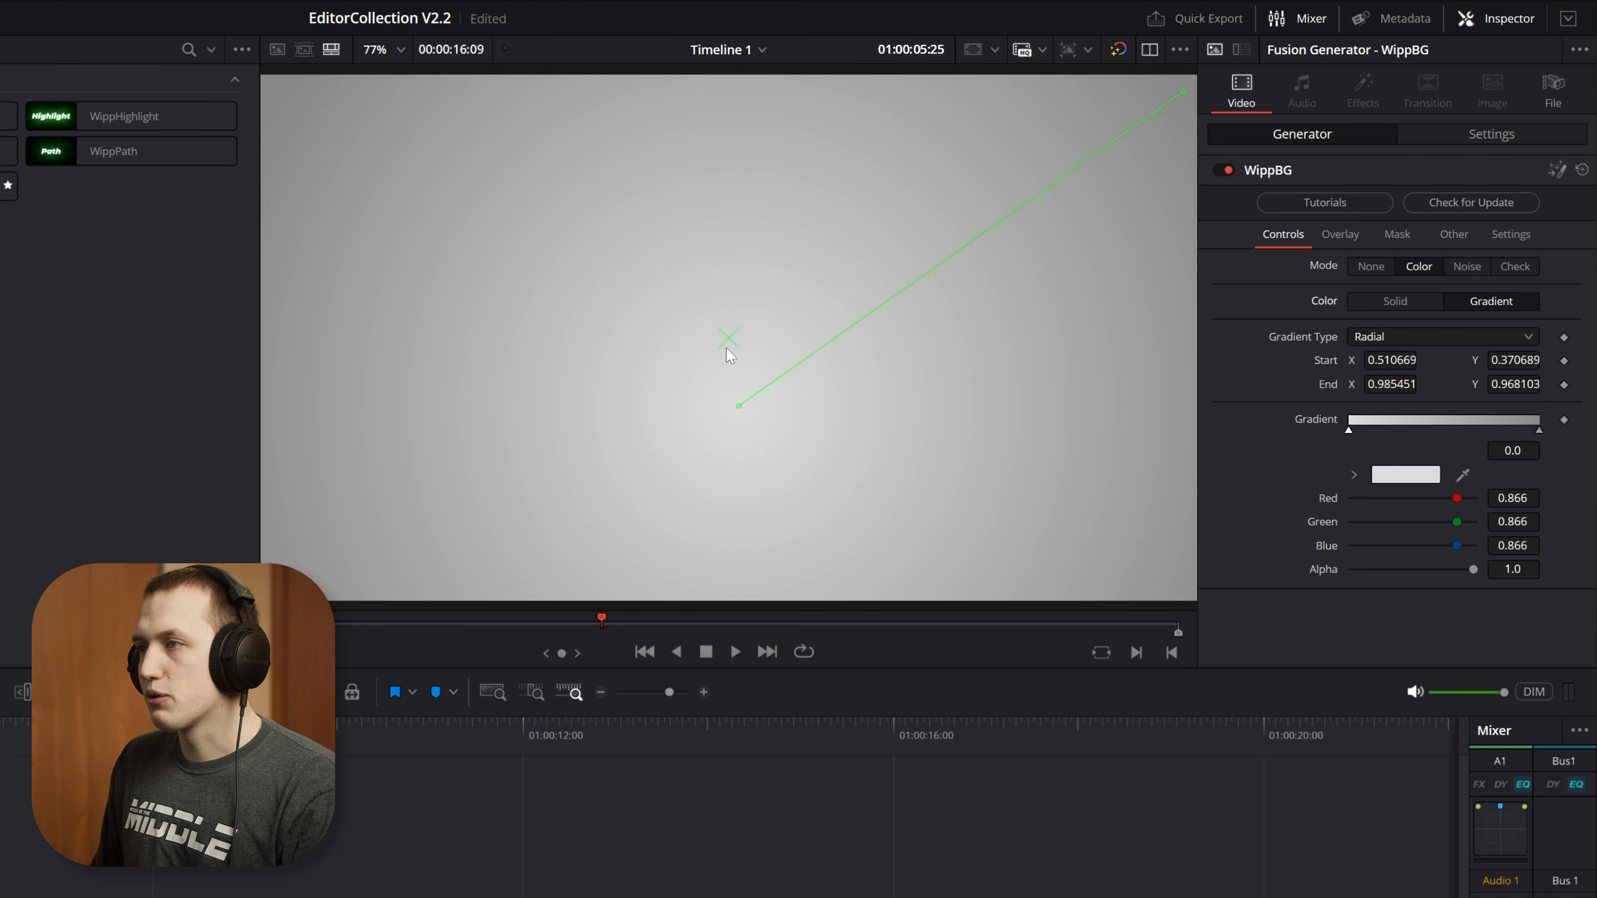
{"action": "left_click_drag", "start_coordinate": [736, 407], "coordinate": [741, 320]}
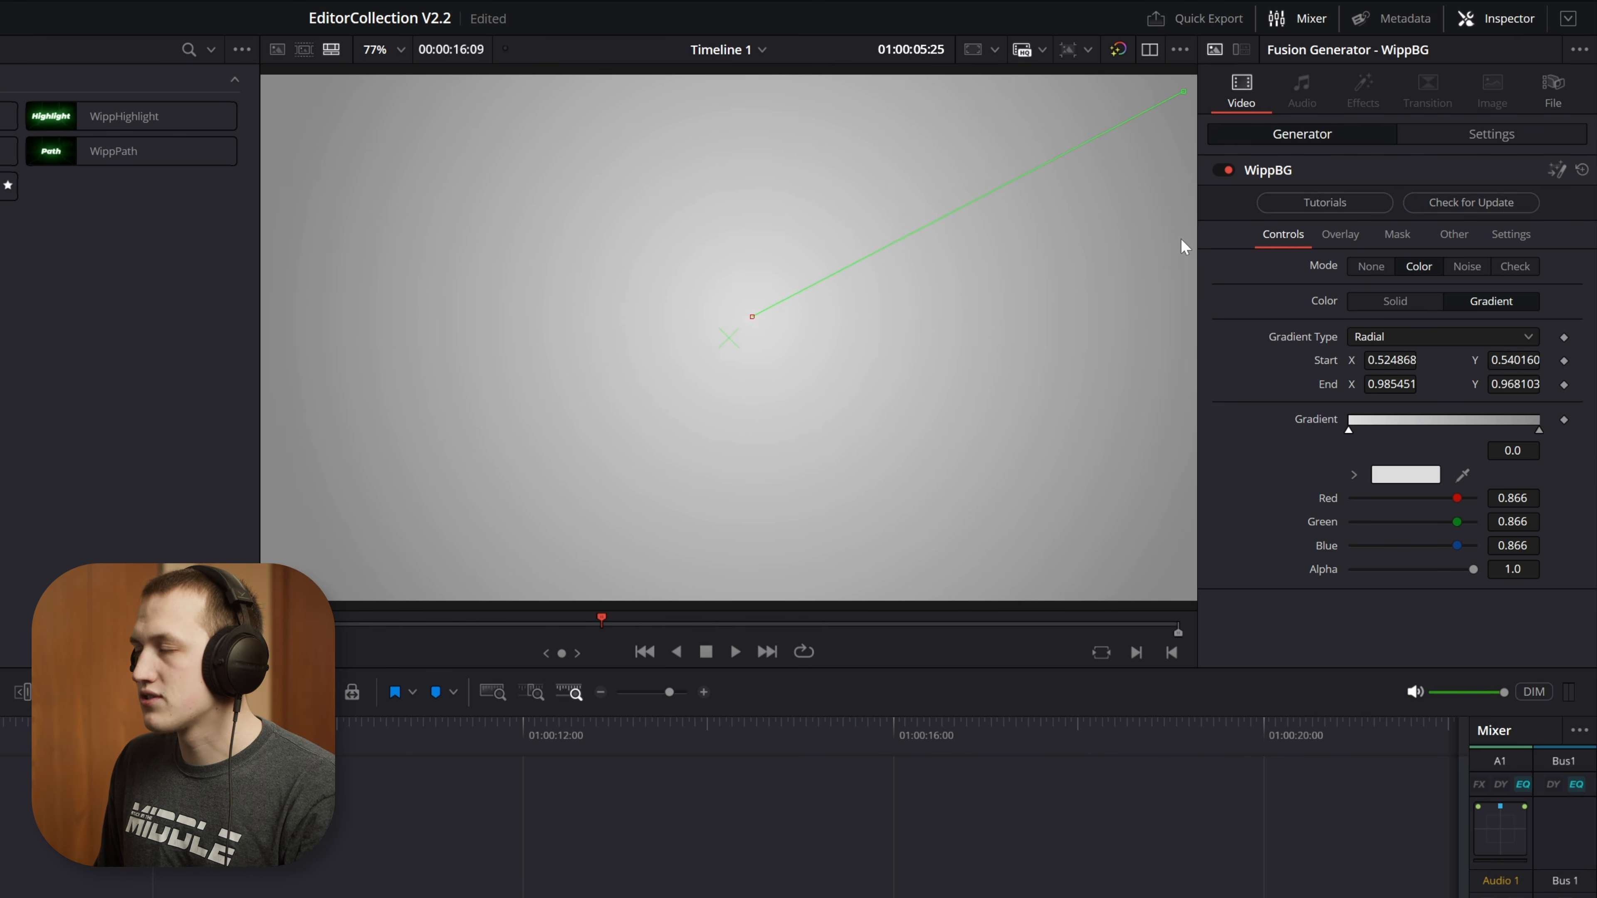
{"action": "left_click", "coordinate": [1394, 340]}
{"action": "left_click", "coordinate": [1383, 359]}
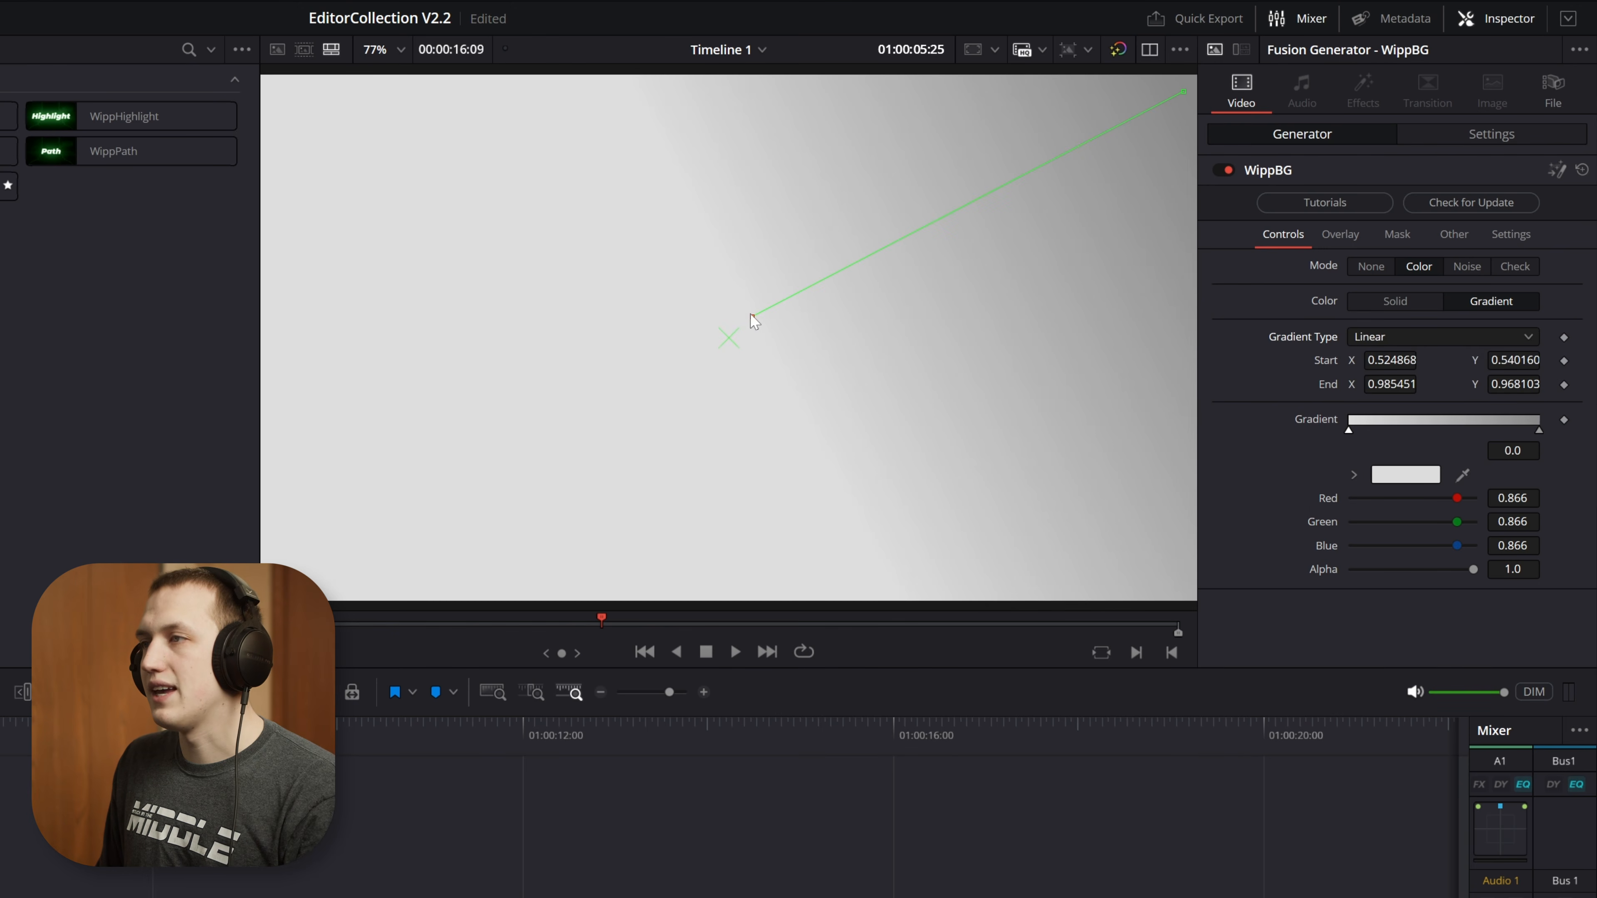
{"action": "left_click_drag", "start_coordinate": [753, 317], "coordinate": [266, 82]}
{"action": "left_click_drag", "start_coordinate": [1181, 91], "coordinate": [1173, 596]}
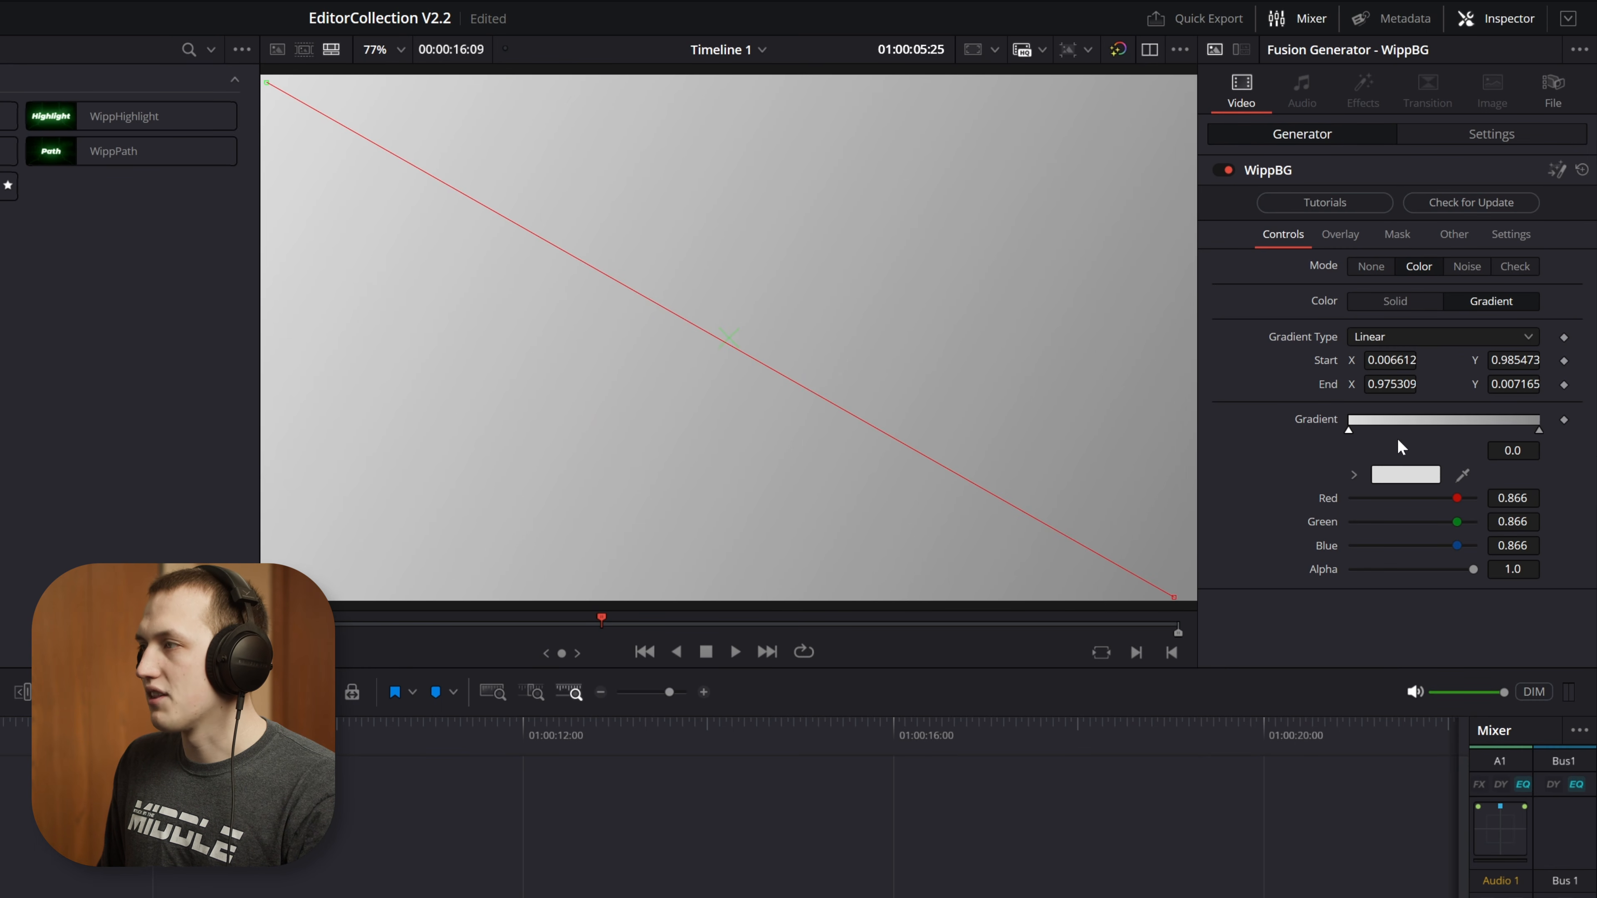
Lighten the gradient's end colour to a neutral grey with value 0.85, then return the background to the solid colour
{"action": "left_click", "coordinate": [1539, 430]}
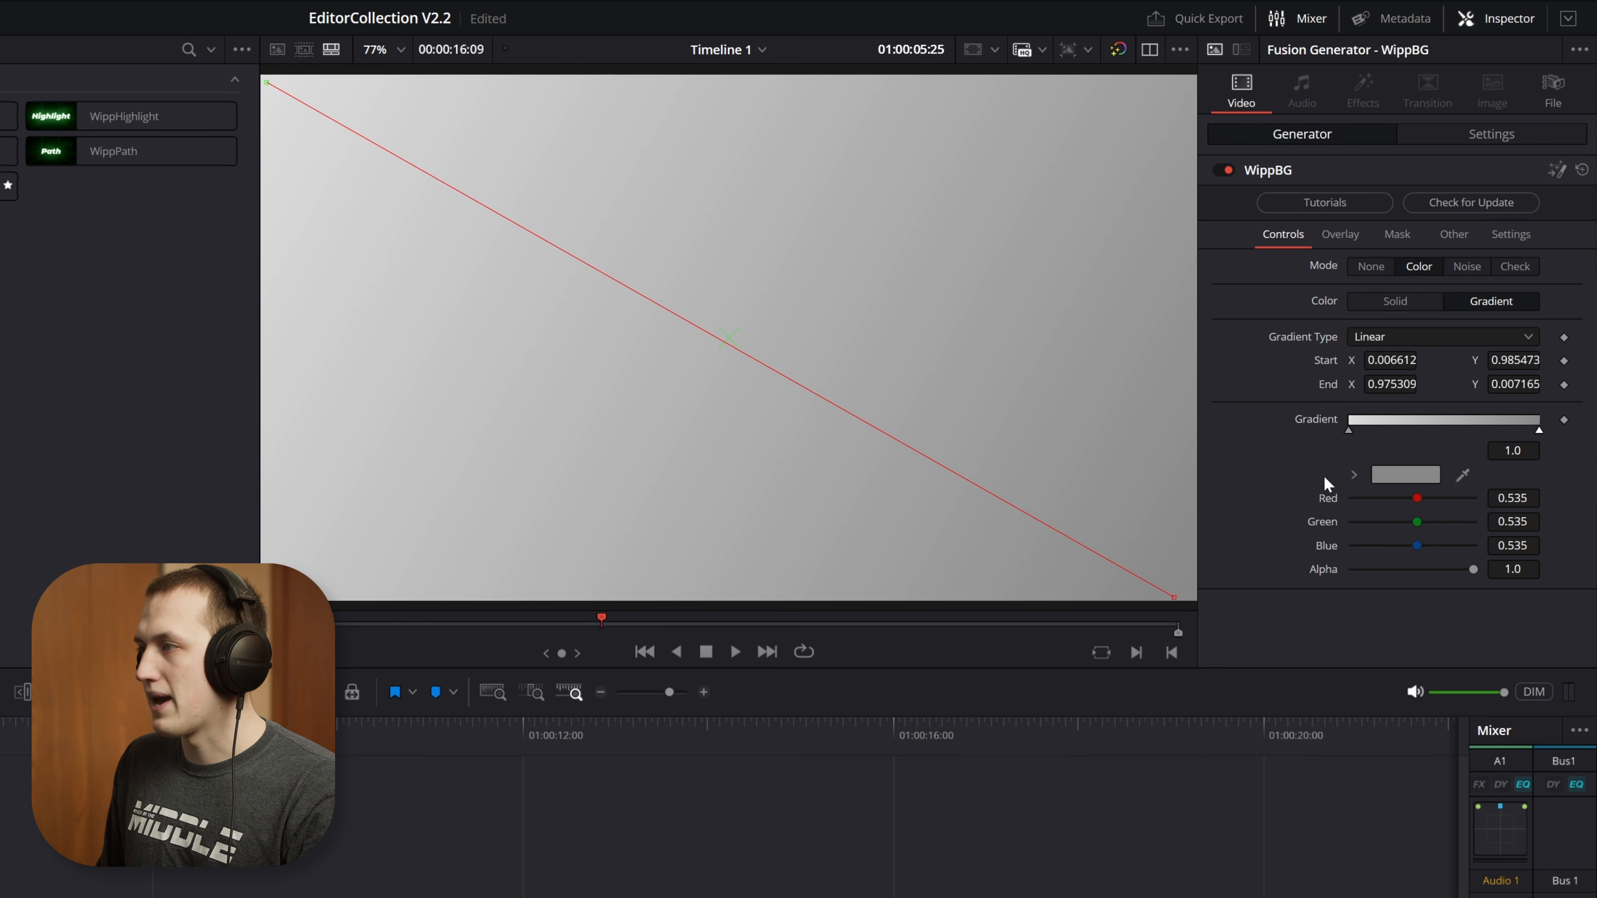
{"action": "left_click", "coordinate": [1354, 475]}
{"action": "left_click_drag", "start_coordinate": [1363, 519], "coordinate": [1288, 512]}
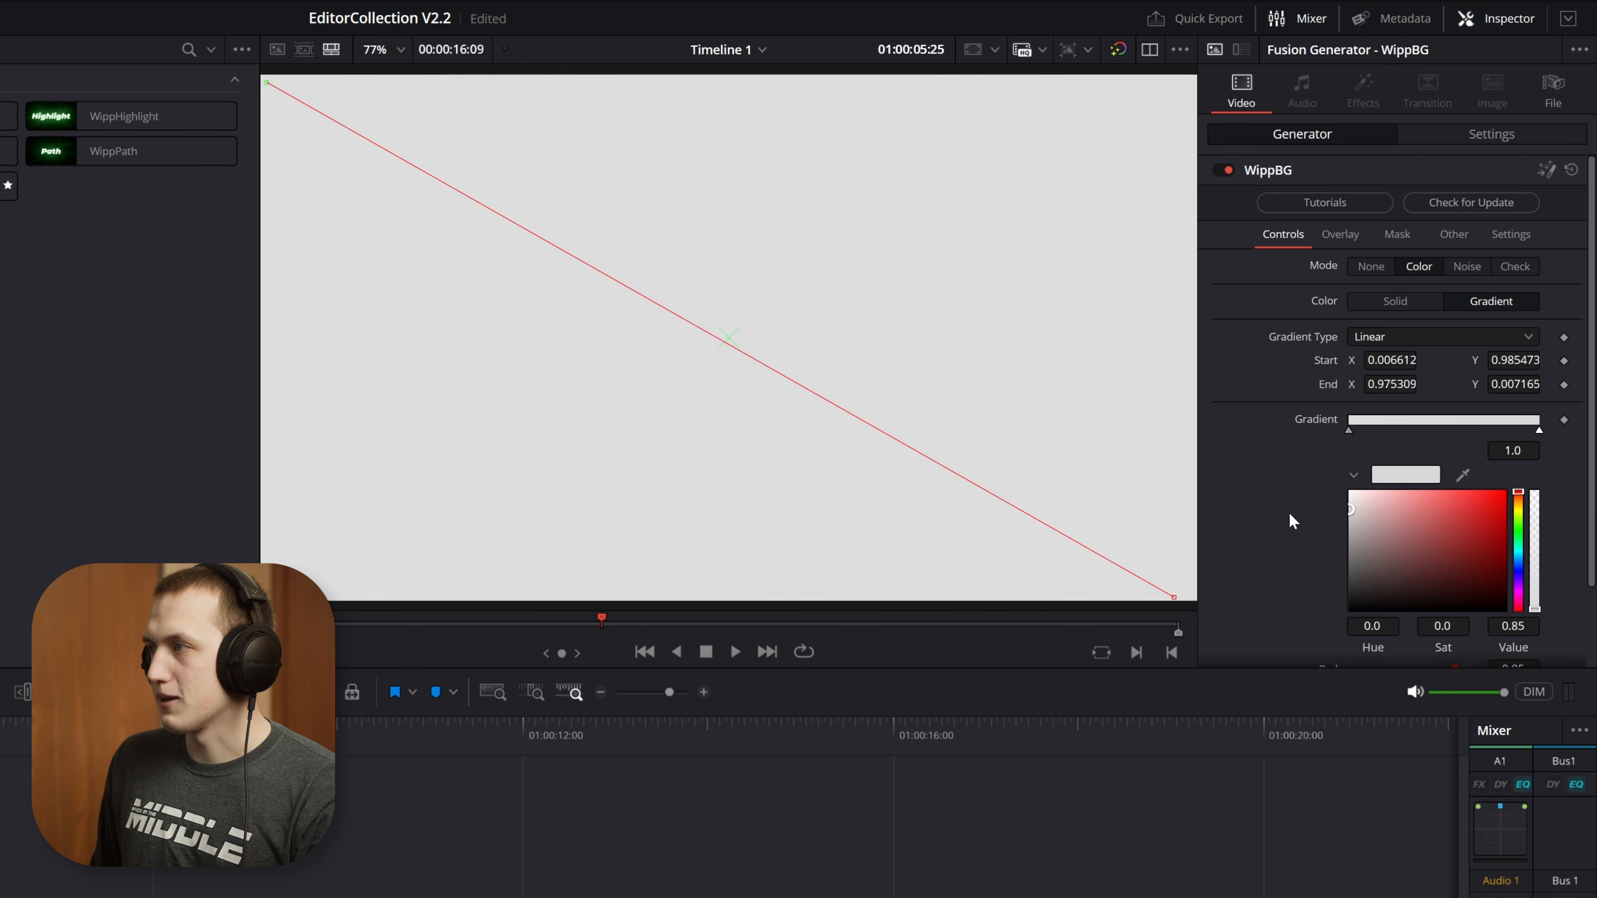
{"action": "left_click", "coordinate": [1405, 303]}
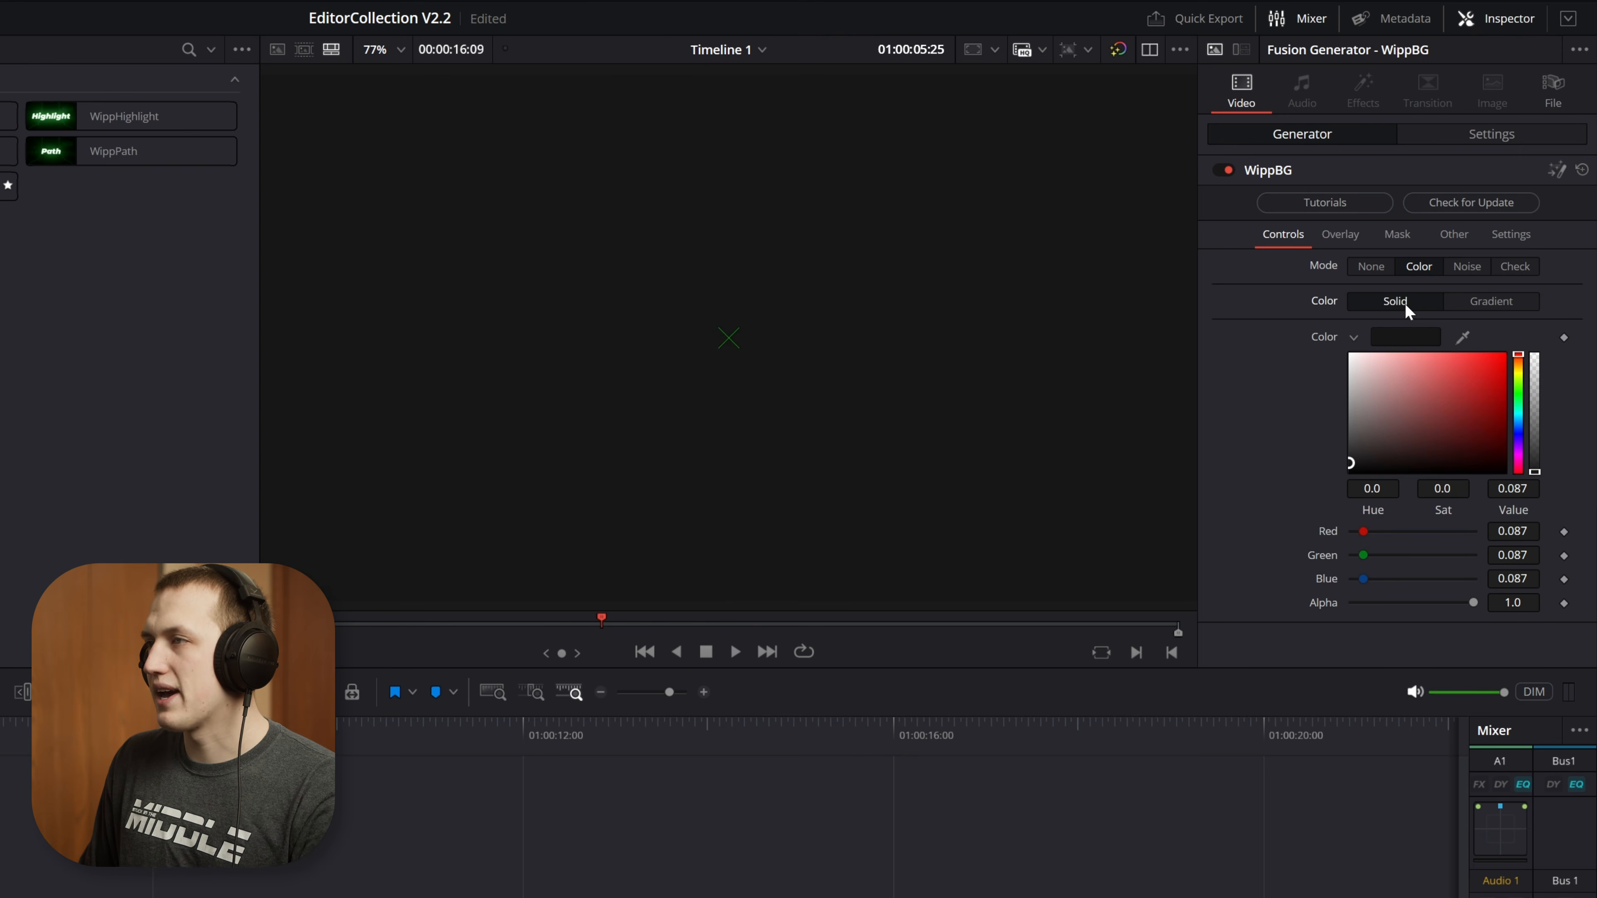
Try the Noise mode with scale 6.77 and seethe rate 0.126, play it briefly and raise the contrast to 5.0
{"action": "left_click", "coordinate": [1460, 266]}
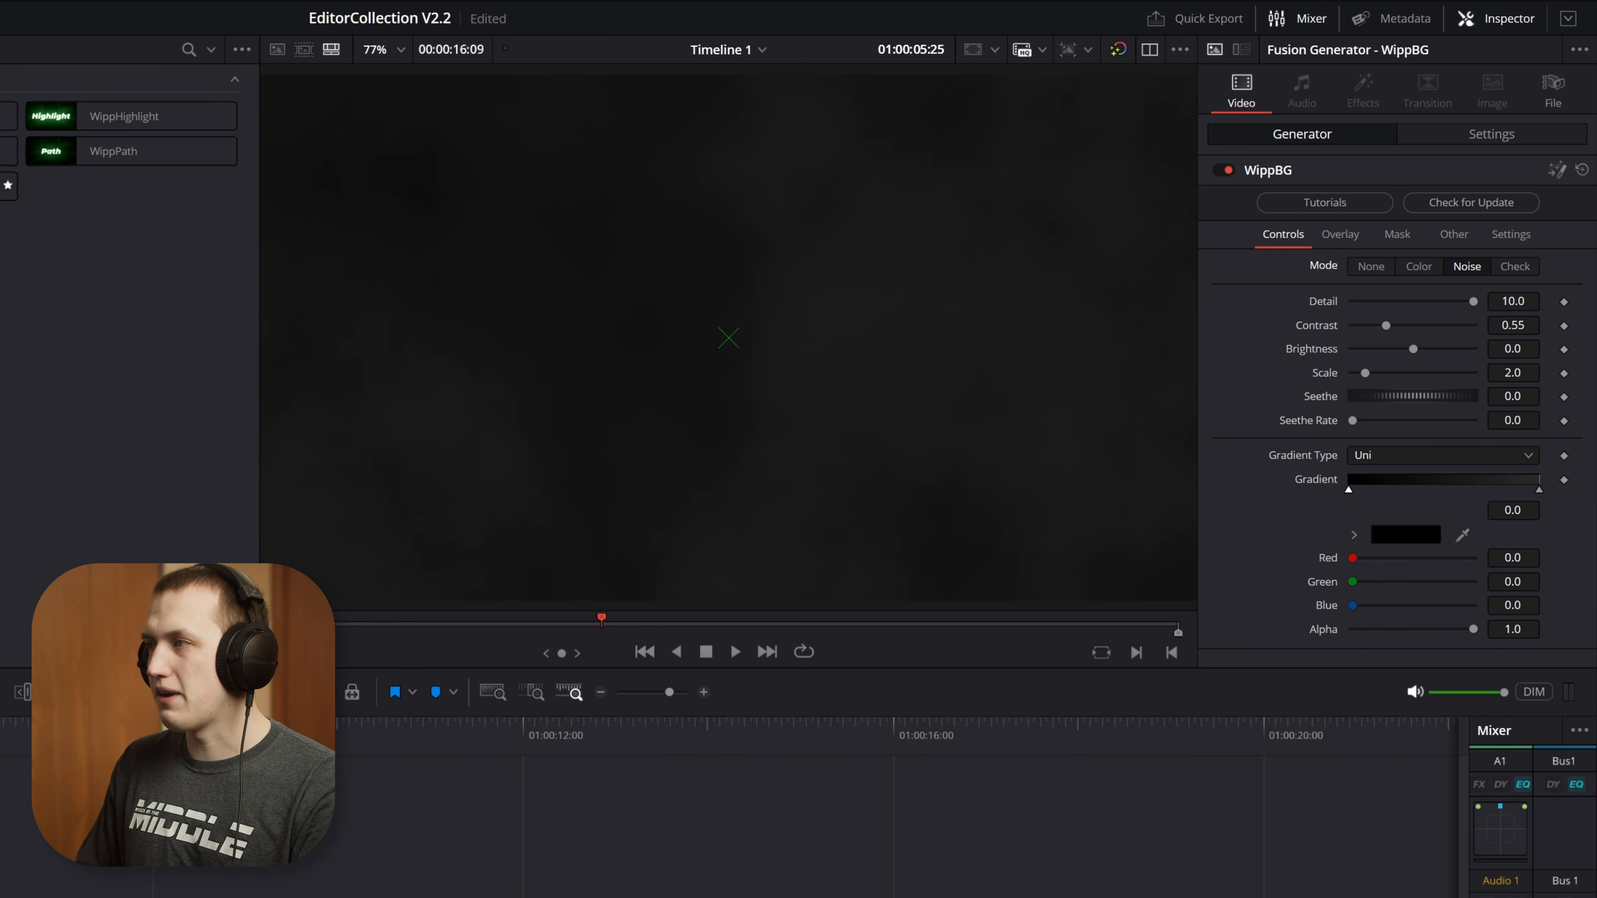
{"action": "left_click_drag", "start_coordinate": [1365, 373], "coordinate": [1400, 322]}
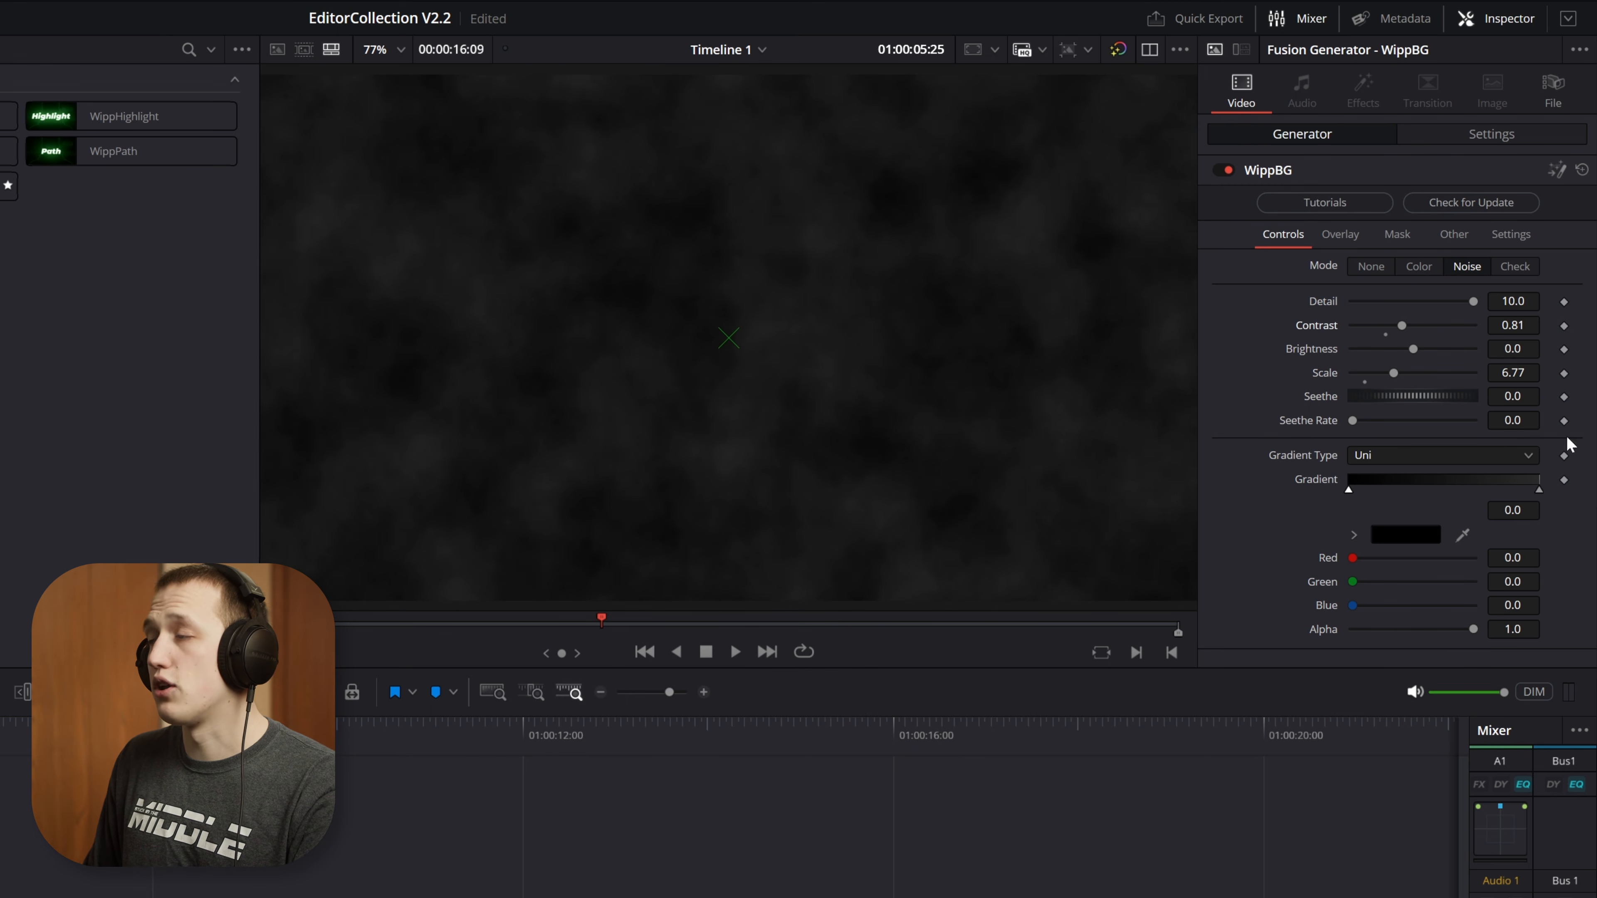
{"action": "left_click_drag", "start_coordinate": [1358, 423], "coordinate": [1374, 419]}
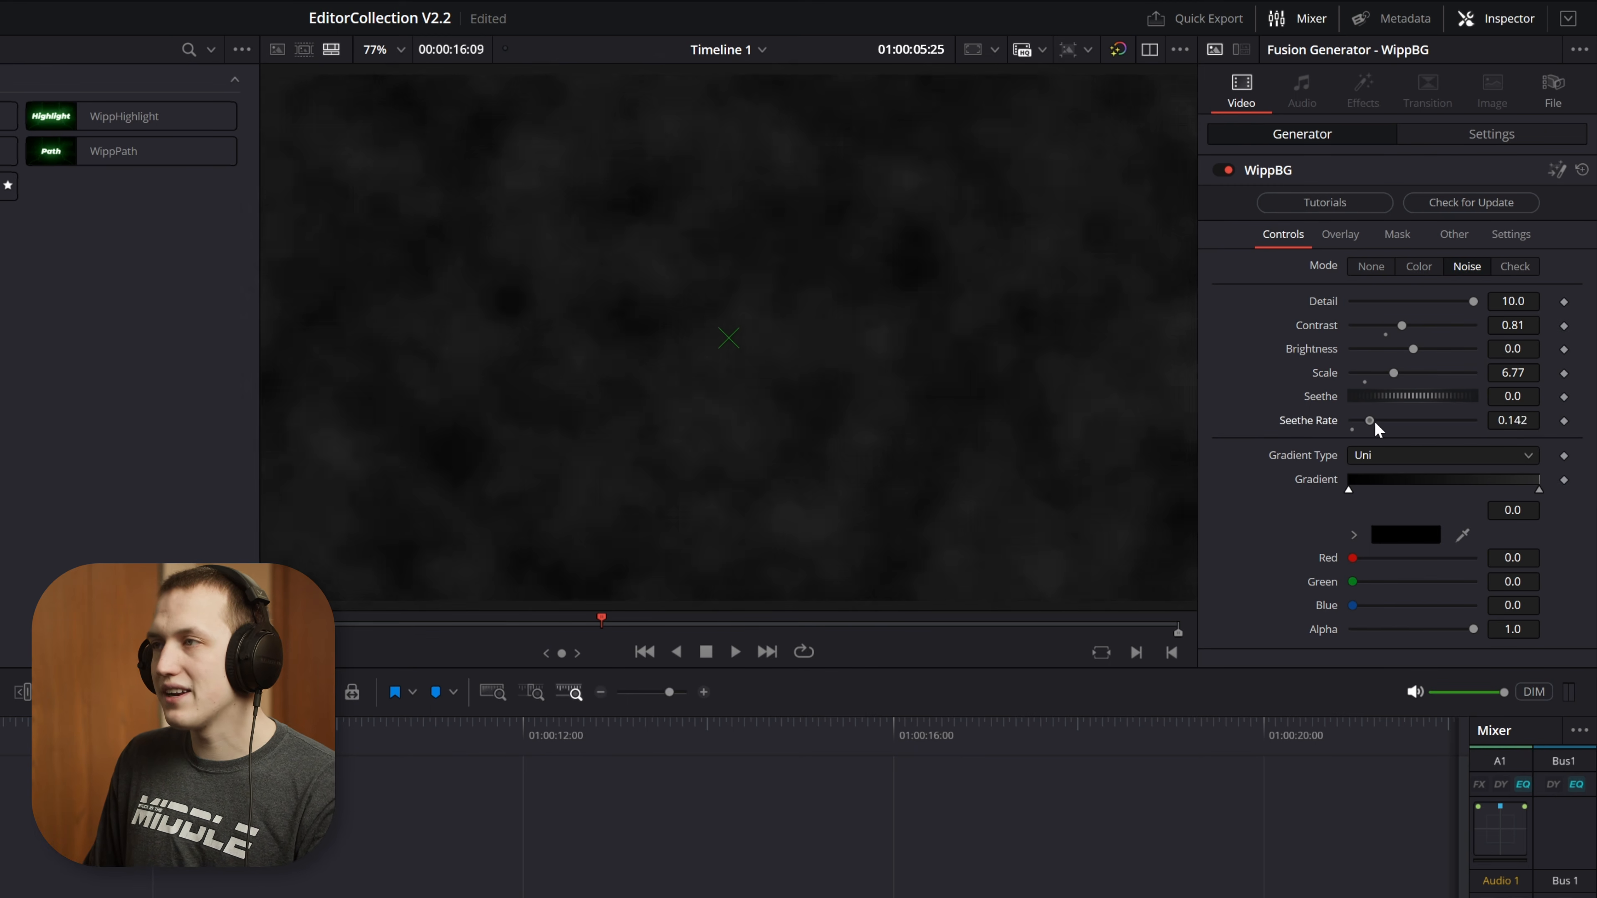
{"action": "key", "text": "space"}
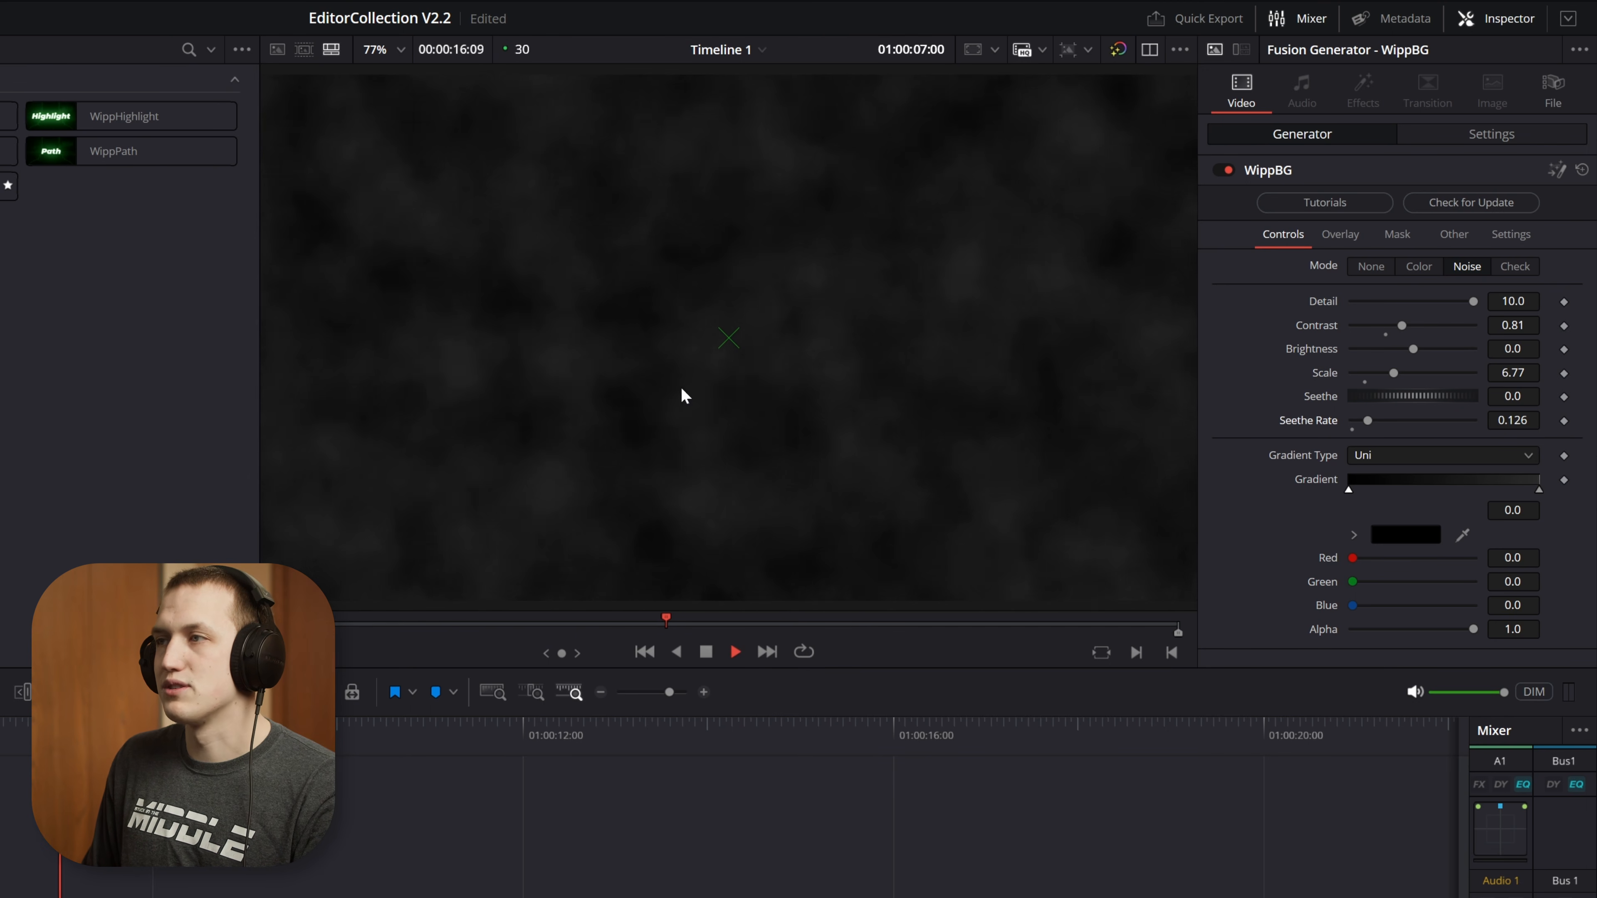
{"action": "key", "text": "space"}
{"action": "left_click_drag", "start_coordinate": [1400, 325], "coordinate": [1539, 297]}
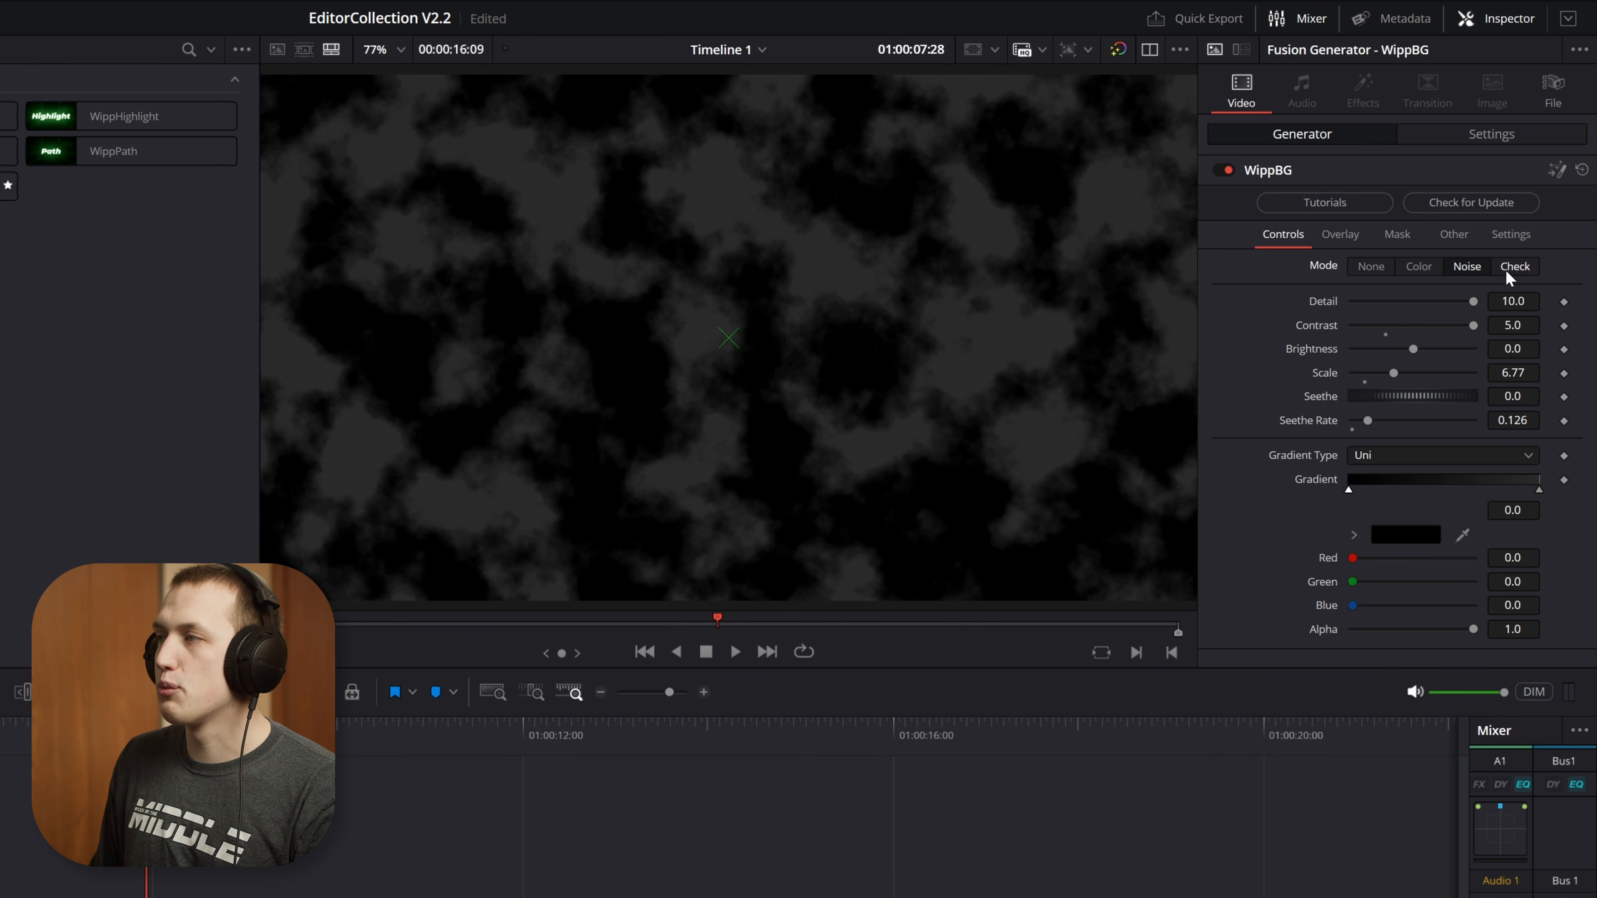
Try the Check mode with near-white (0.929) and light grey squares, setting the grid cells to 0.157
{"action": "left_click", "coordinate": [1512, 269]}
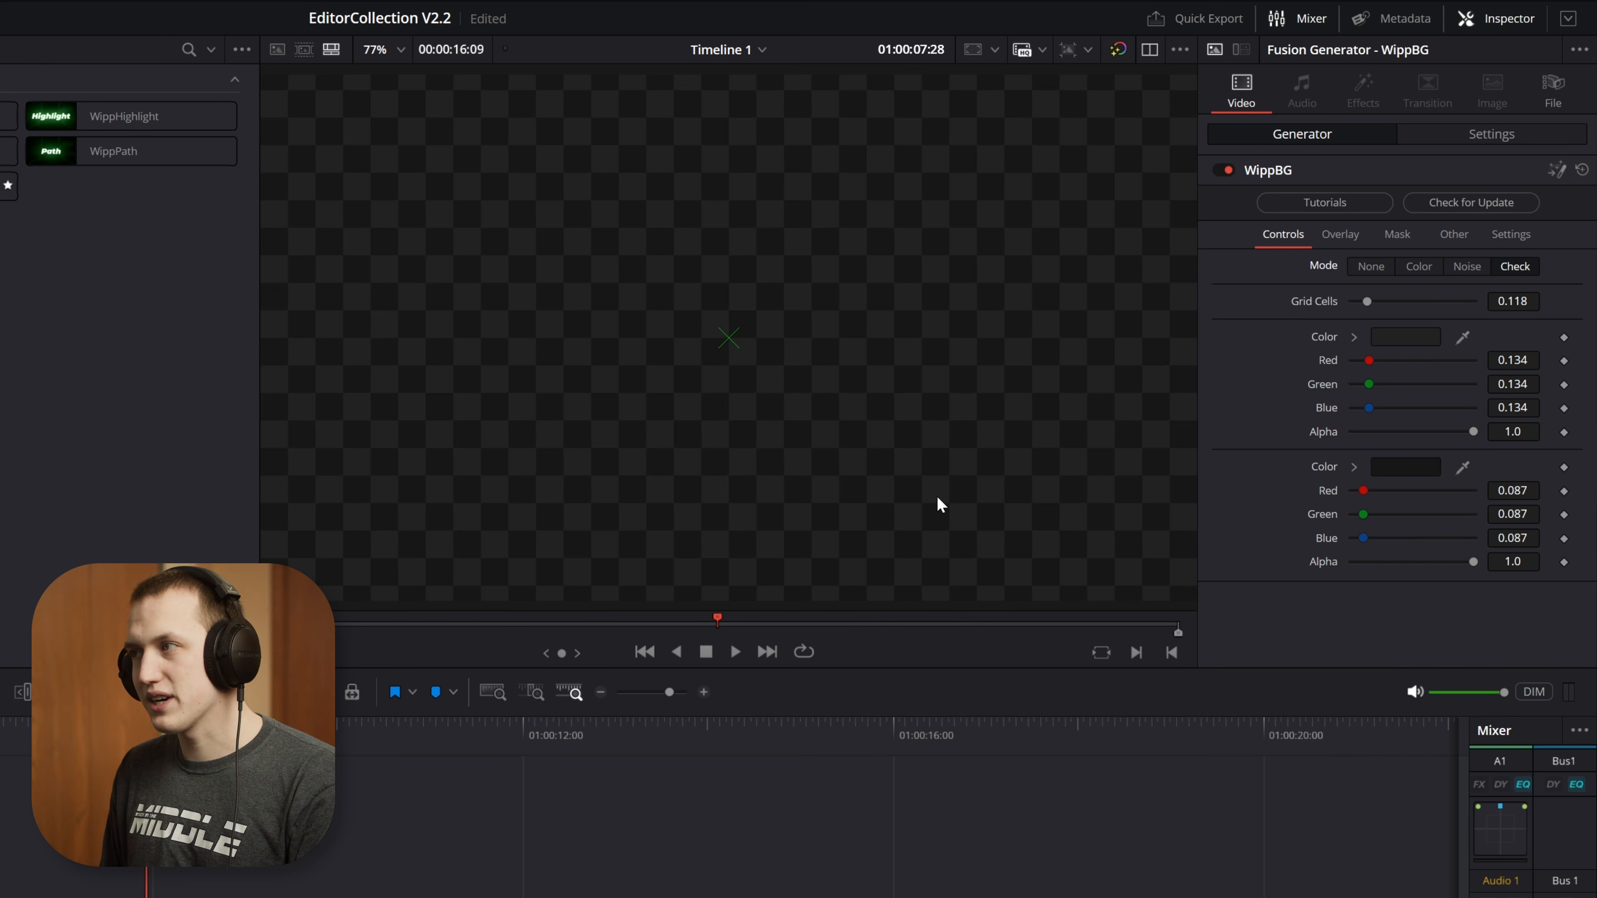
{"action": "left_click", "coordinate": [1355, 337]}
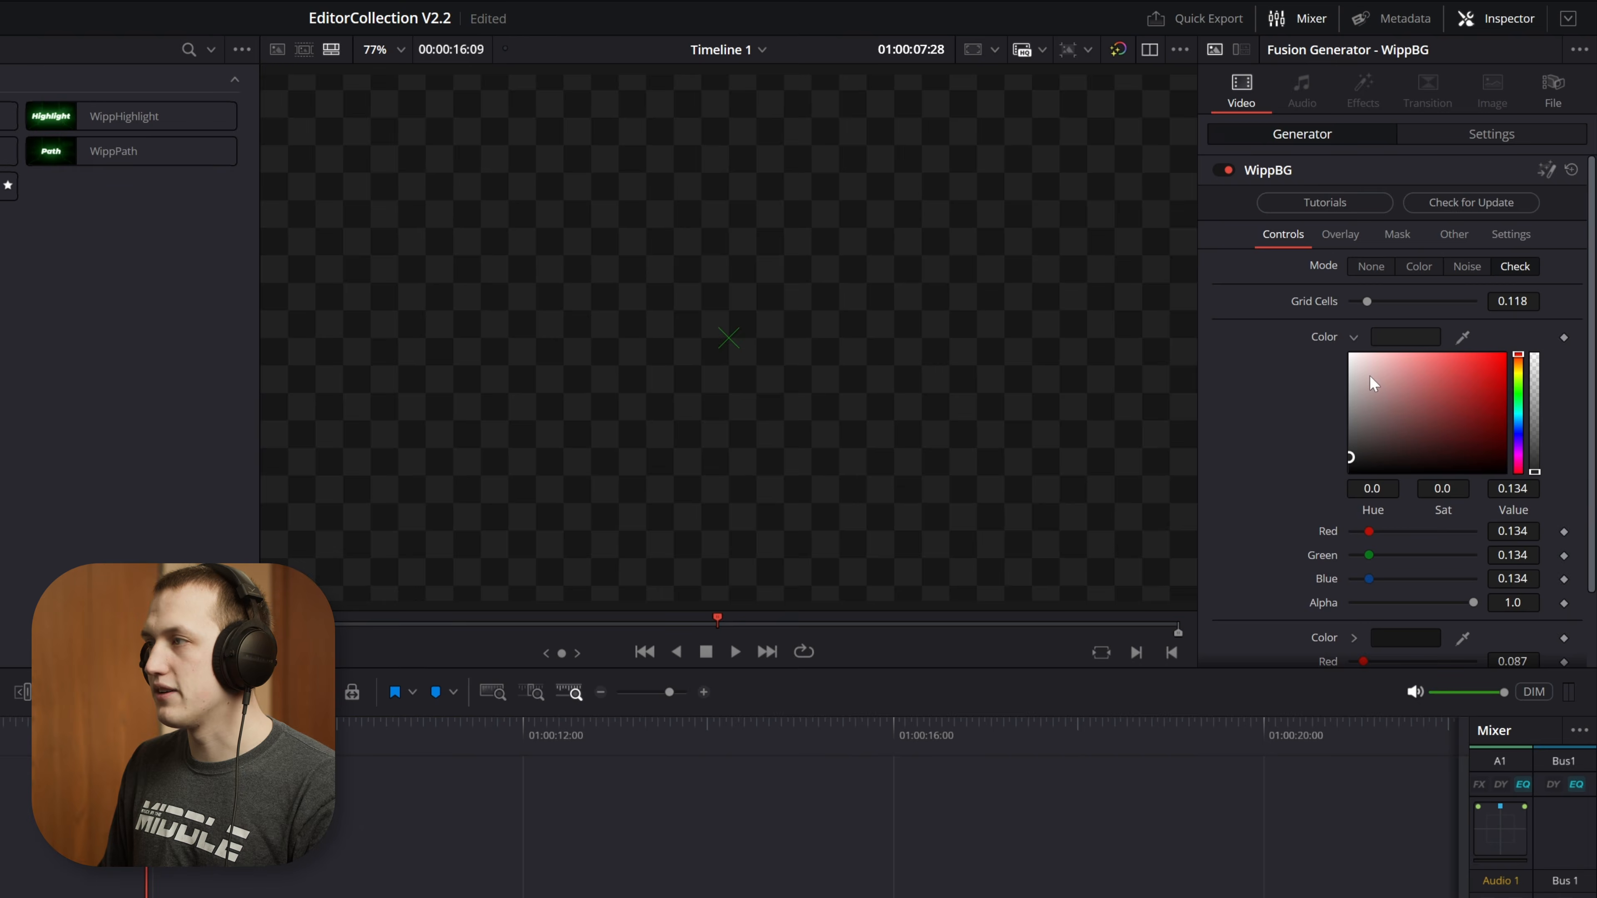
{"action": "left_click_drag", "start_coordinate": [1370, 376], "coordinate": [1350, 366]}
{"action": "scroll", "coordinate": [1384, 559], "scroll_direction": "down", "scroll_amount": 2}
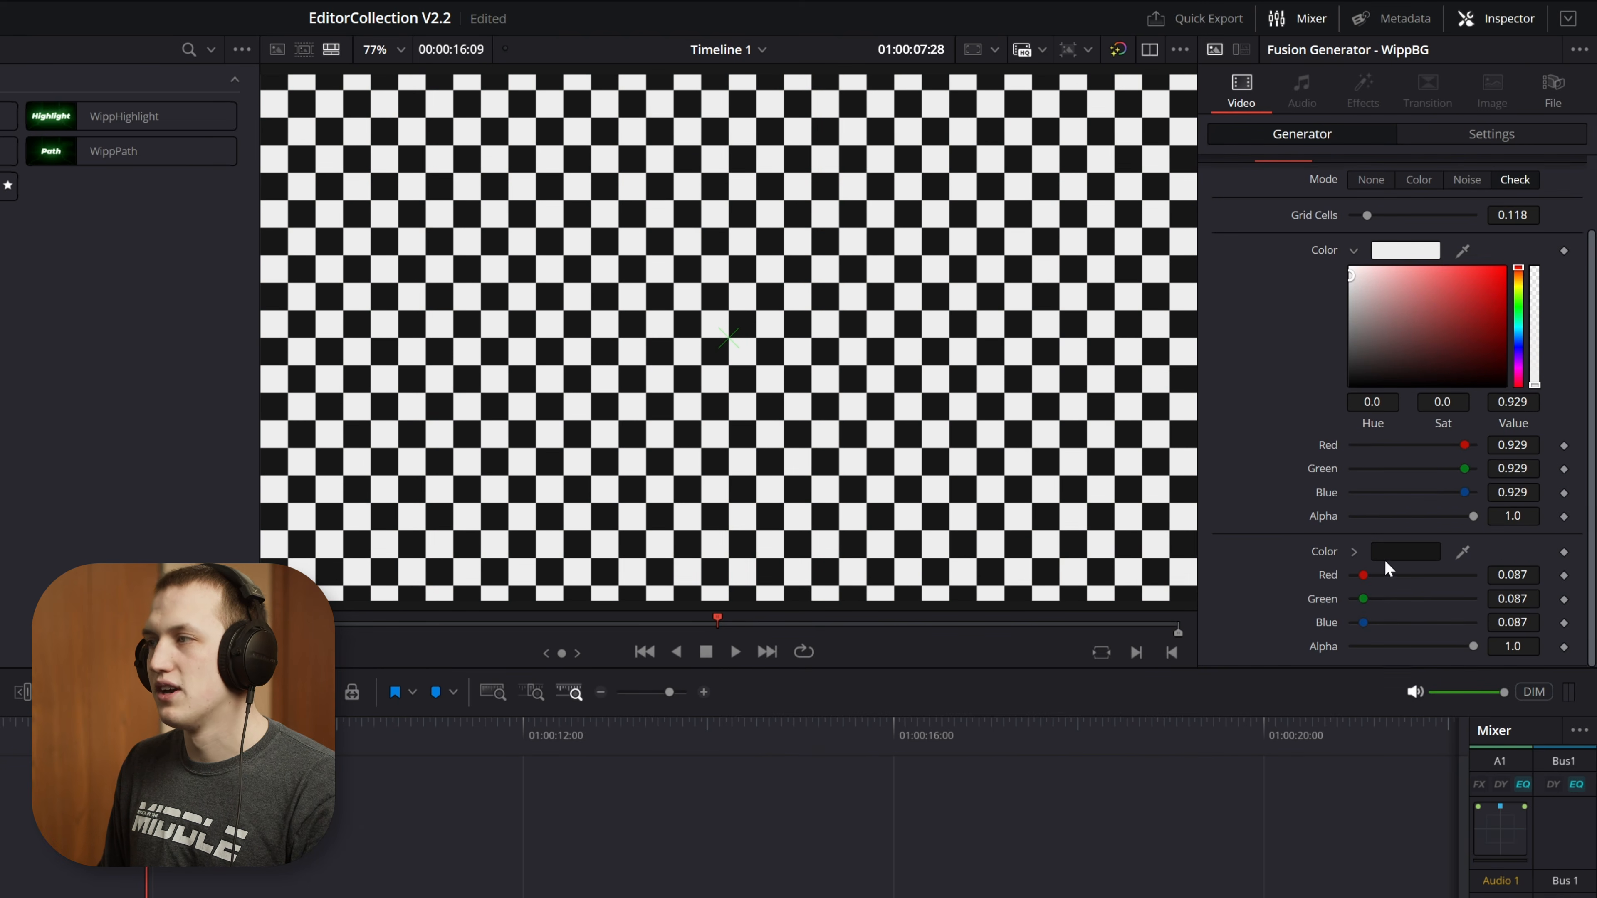
{"action": "left_click", "coordinate": [1355, 551]}
{"action": "left_click_drag", "start_coordinate": [1363, 619], "coordinate": [1331, 609]}
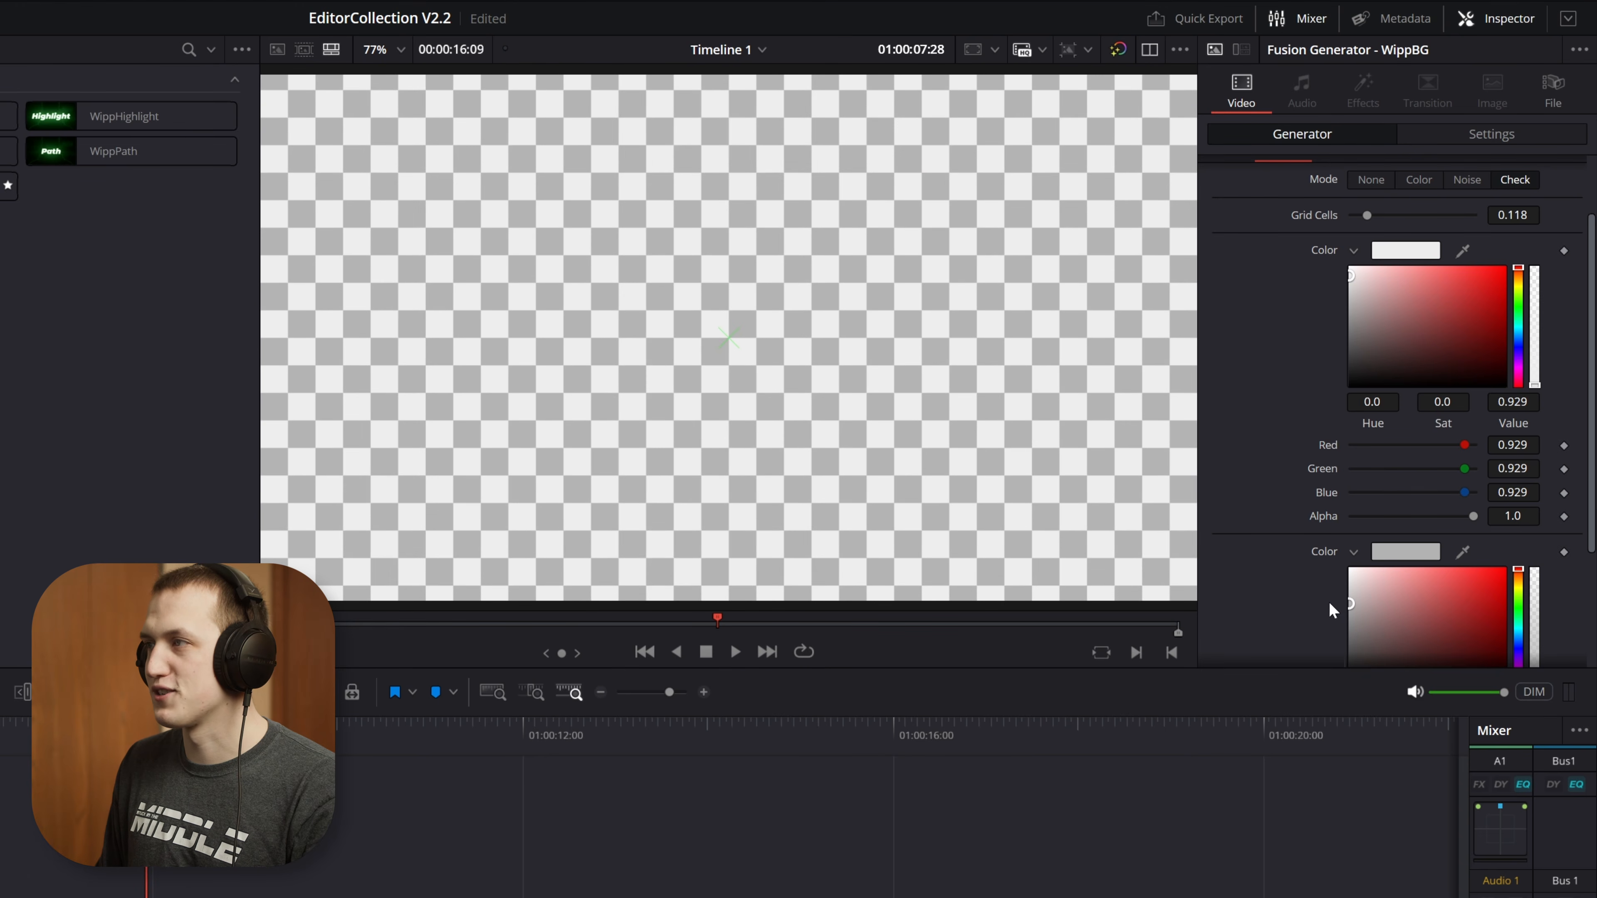
{"action": "mouse_move", "coordinate": [1367, 215]}
{"action": "left_mouse_down"}
{"action": "mouse_move", "coordinate": [1405, 218]}
{"action": "mouse_move", "coordinate": [1372, 211]}
{"action": "left_mouse_up"}
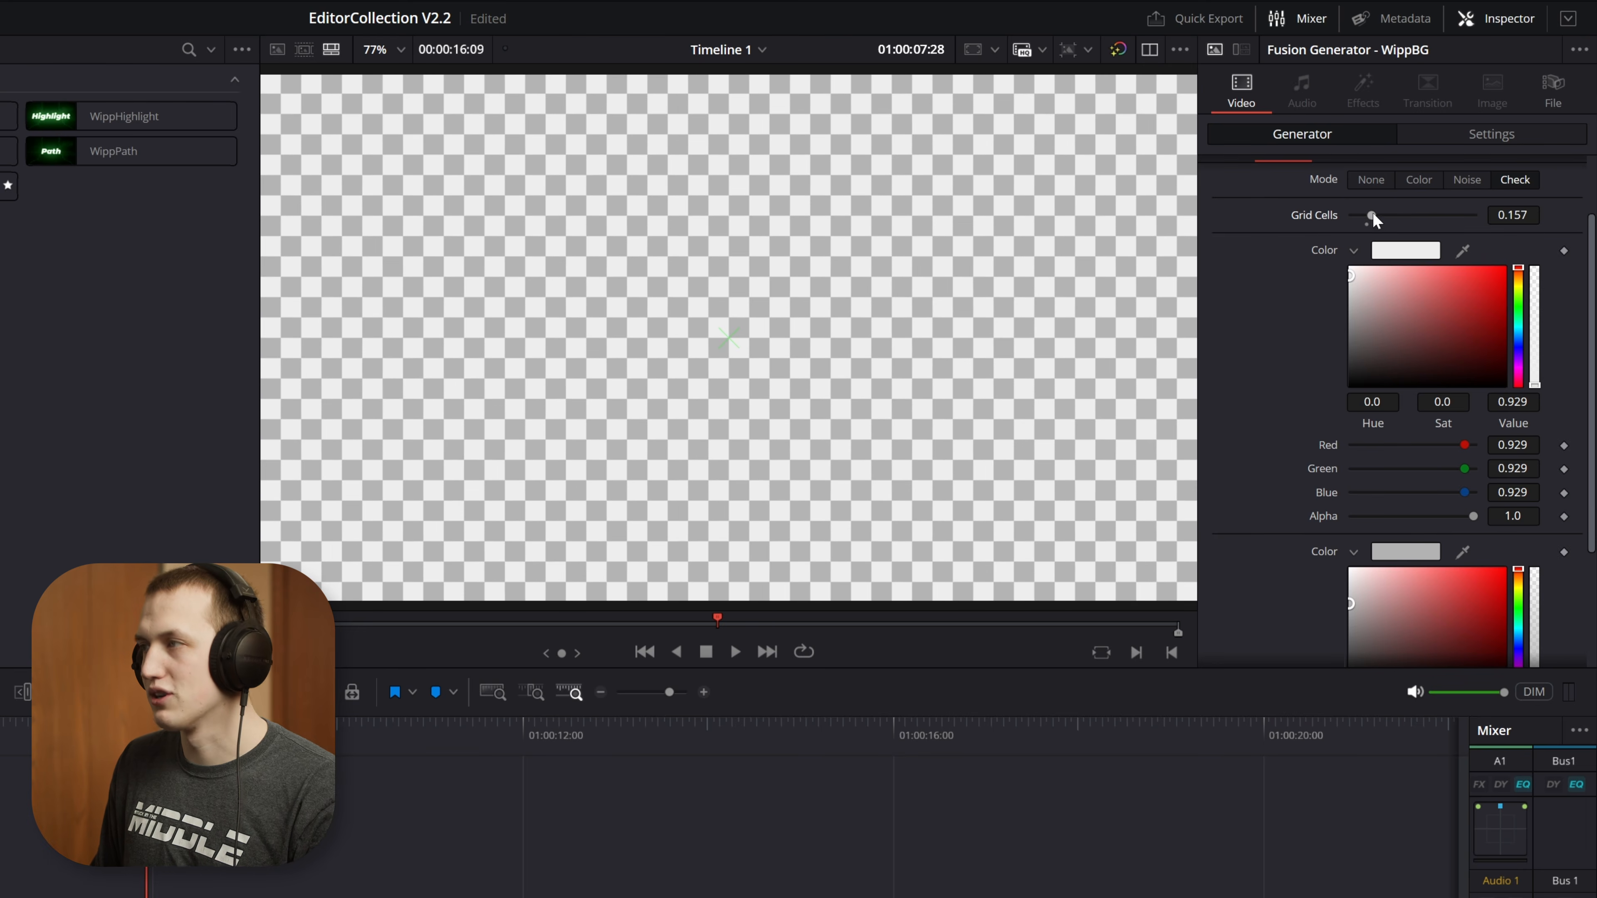
Return the background to the Color mode and set the overlay mode to Grid
{"action": "left_click", "coordinate": [1410, 175]}
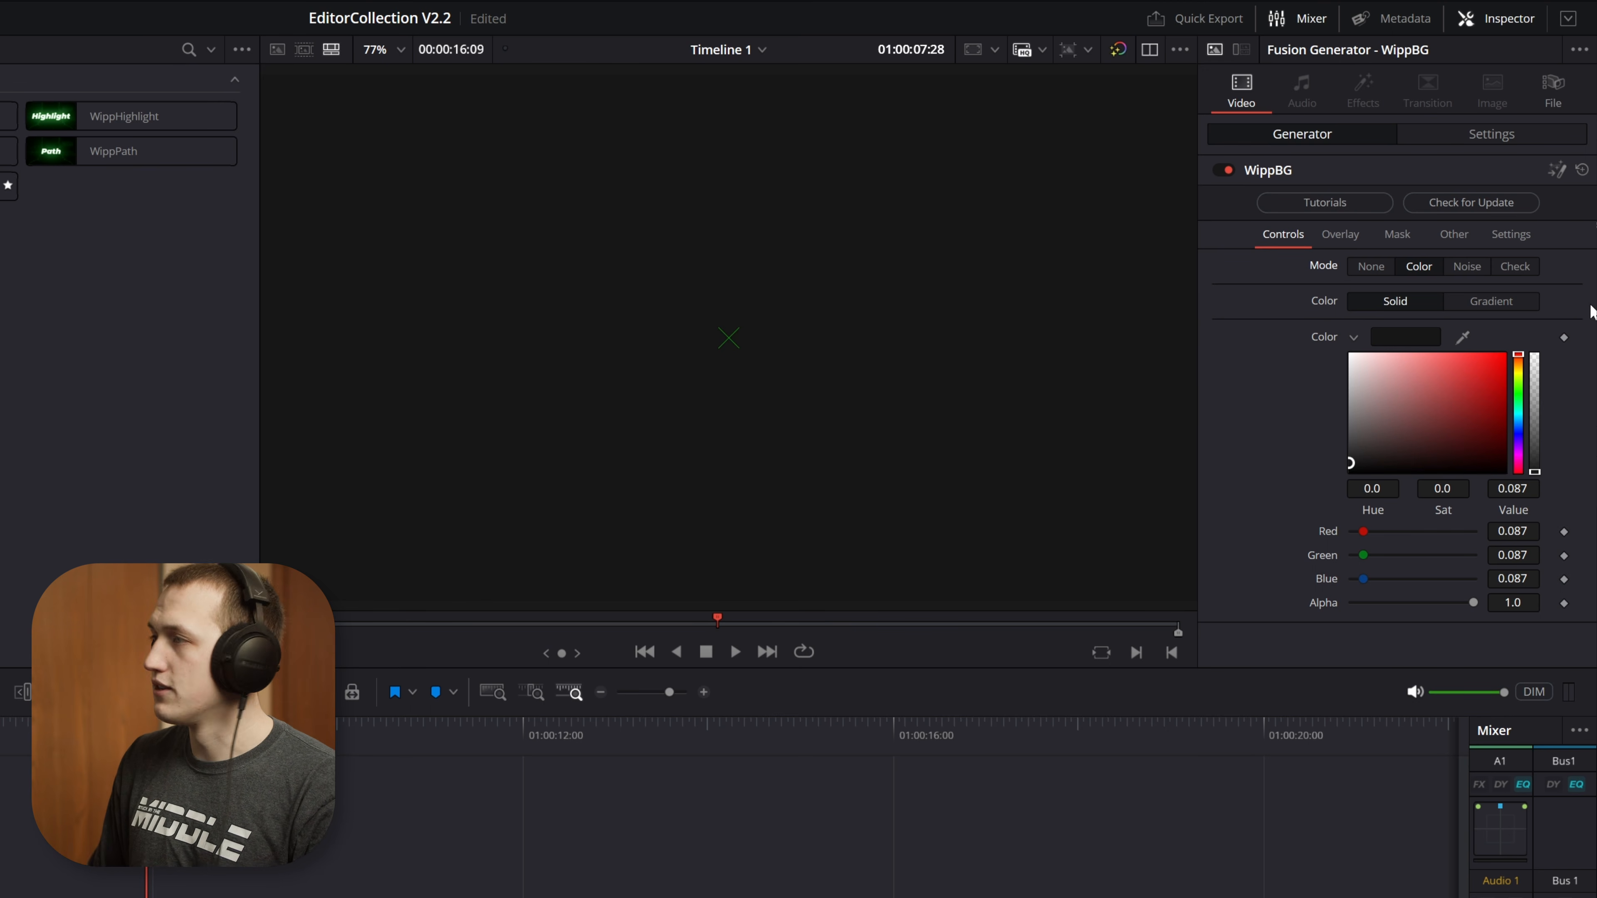
{"action": "left_click", "coordinate": [1348, 239]}
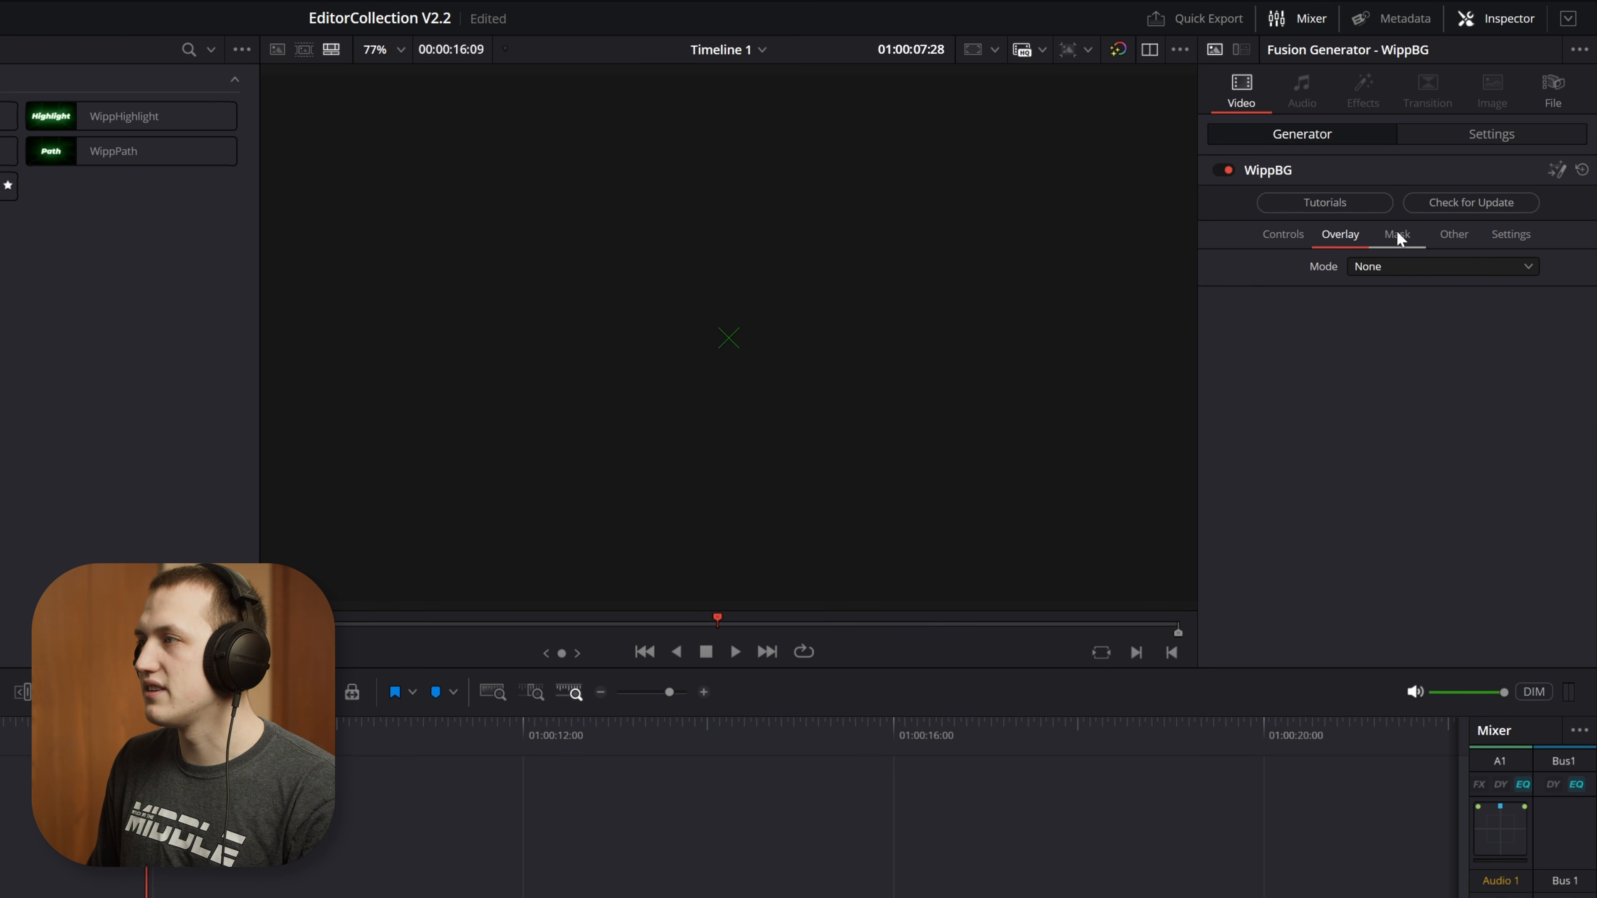
{"action": "left_click", "coordinate": [1431, 266]}
{"action": "left_click", "coordinate": [1429, 312]}
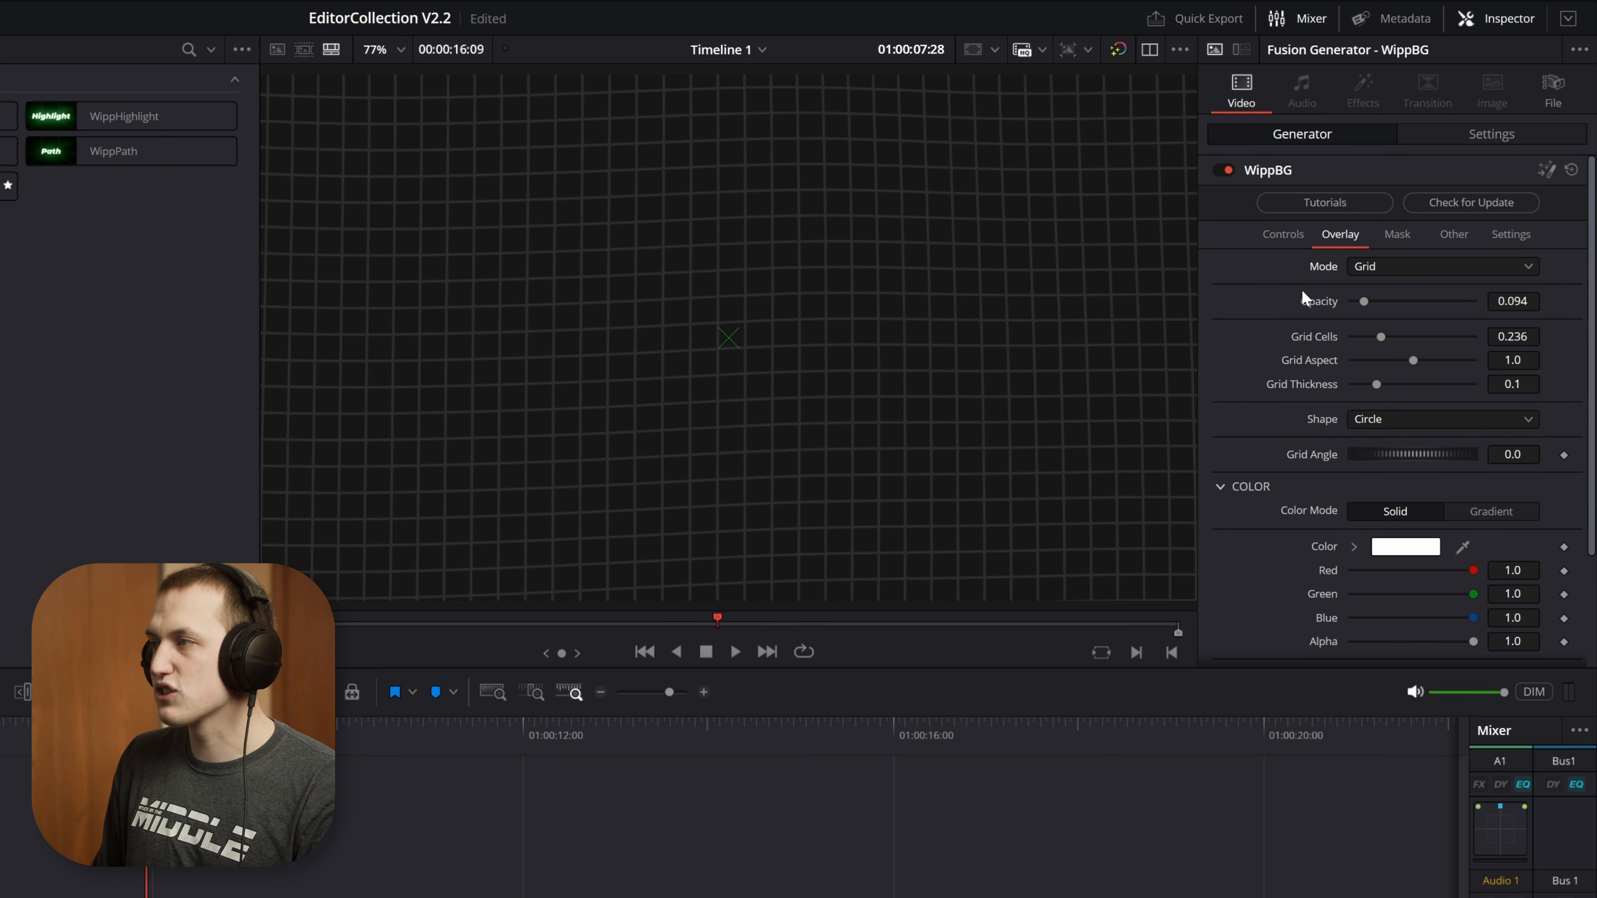
Try the grid overlay at 1.0 opacity and over a red background, then restore the 0.094 opacity and the near-black background
{"action": "left_click_drag", "start_coordinate": [1364, 301], "coordinate": [1473, 305]}
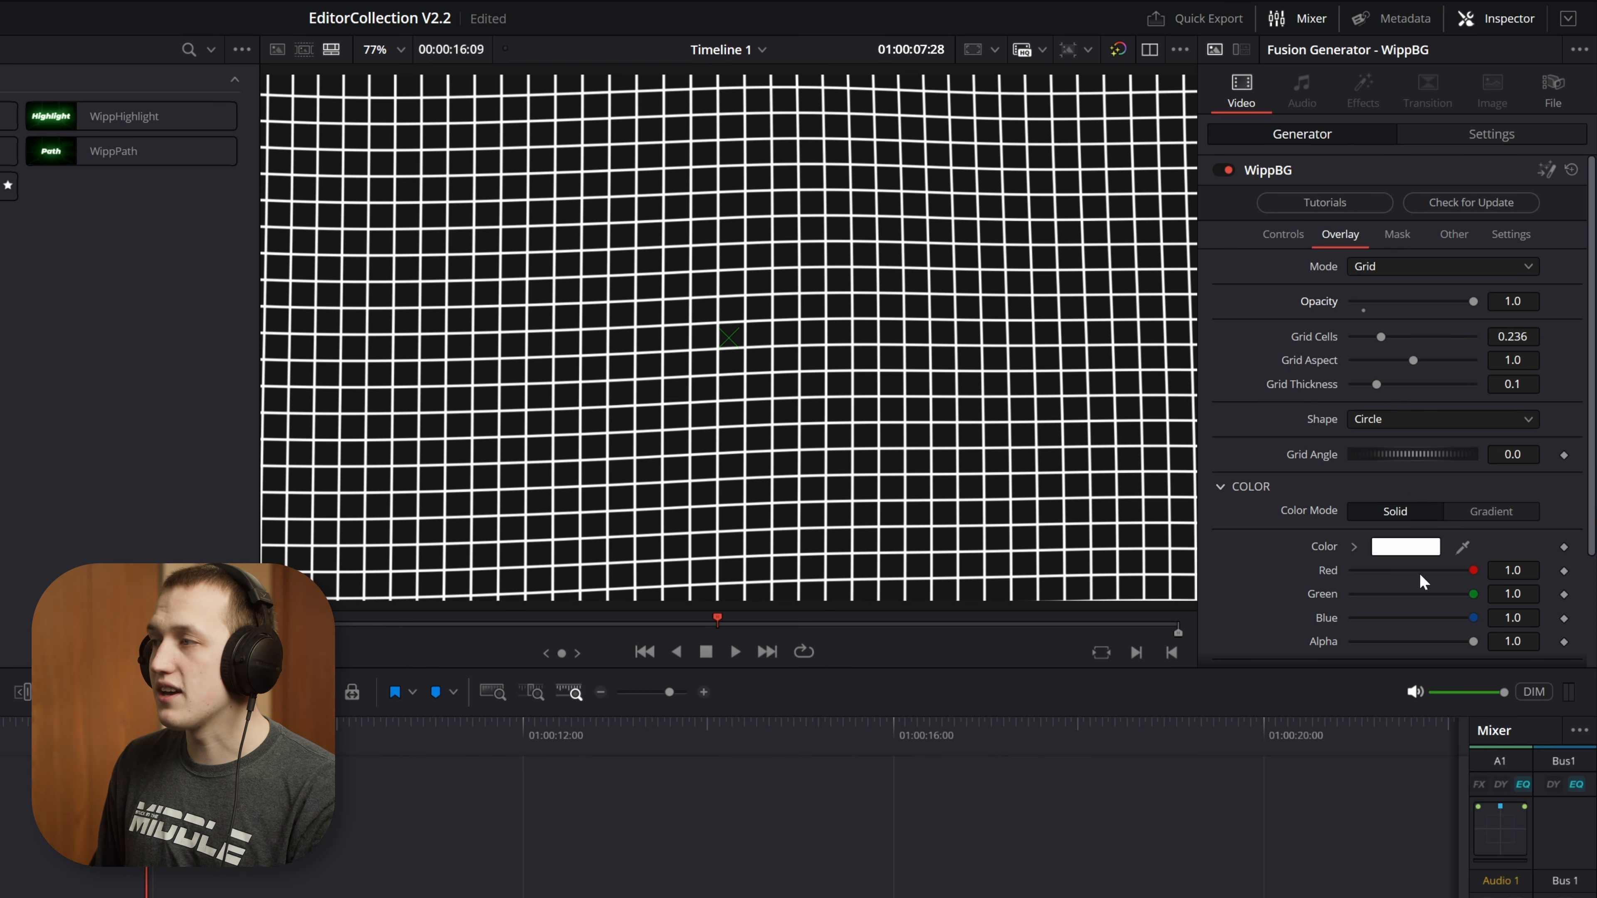
{"action": "left_click_drag", "start_coordinate": [1473, 303], "coordinate": [1364, 305]}
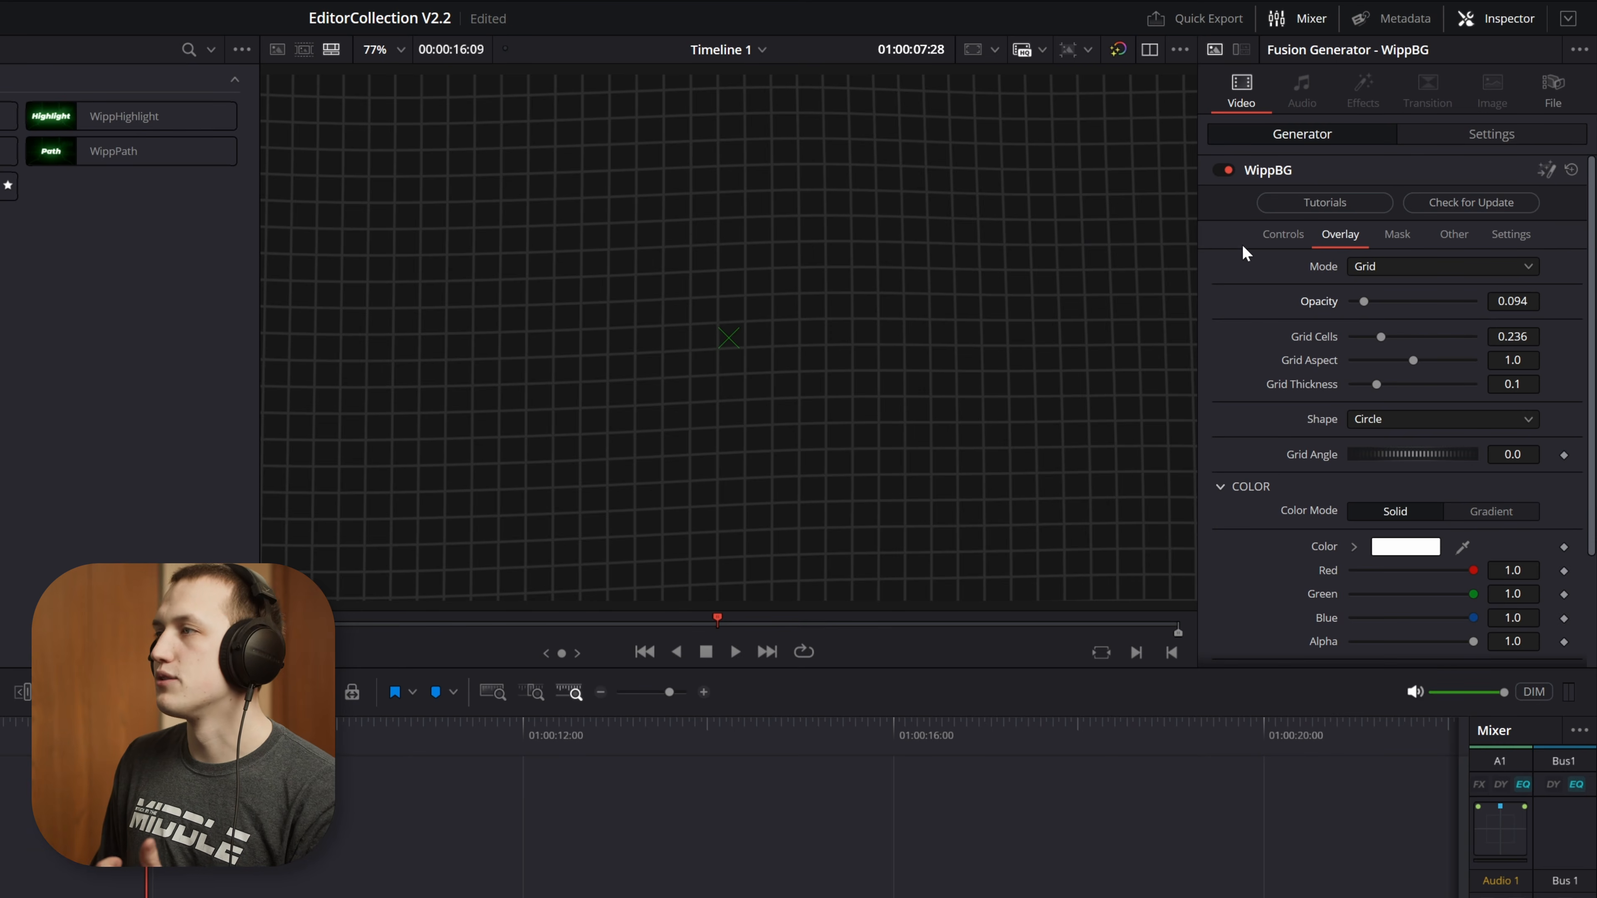
{"action": "left_click", "coordinate": [1283, 239]}
{"action": "mouse_move", "coordinate": [1480, 402]}
{"action": "left_mouse_down"}
{"action": "mouse_move", "coordinate": [1486, 374]}
{"action": "mouse_move", "coordinate": [1465, 386]}
{"action": "left_mouse_up"}
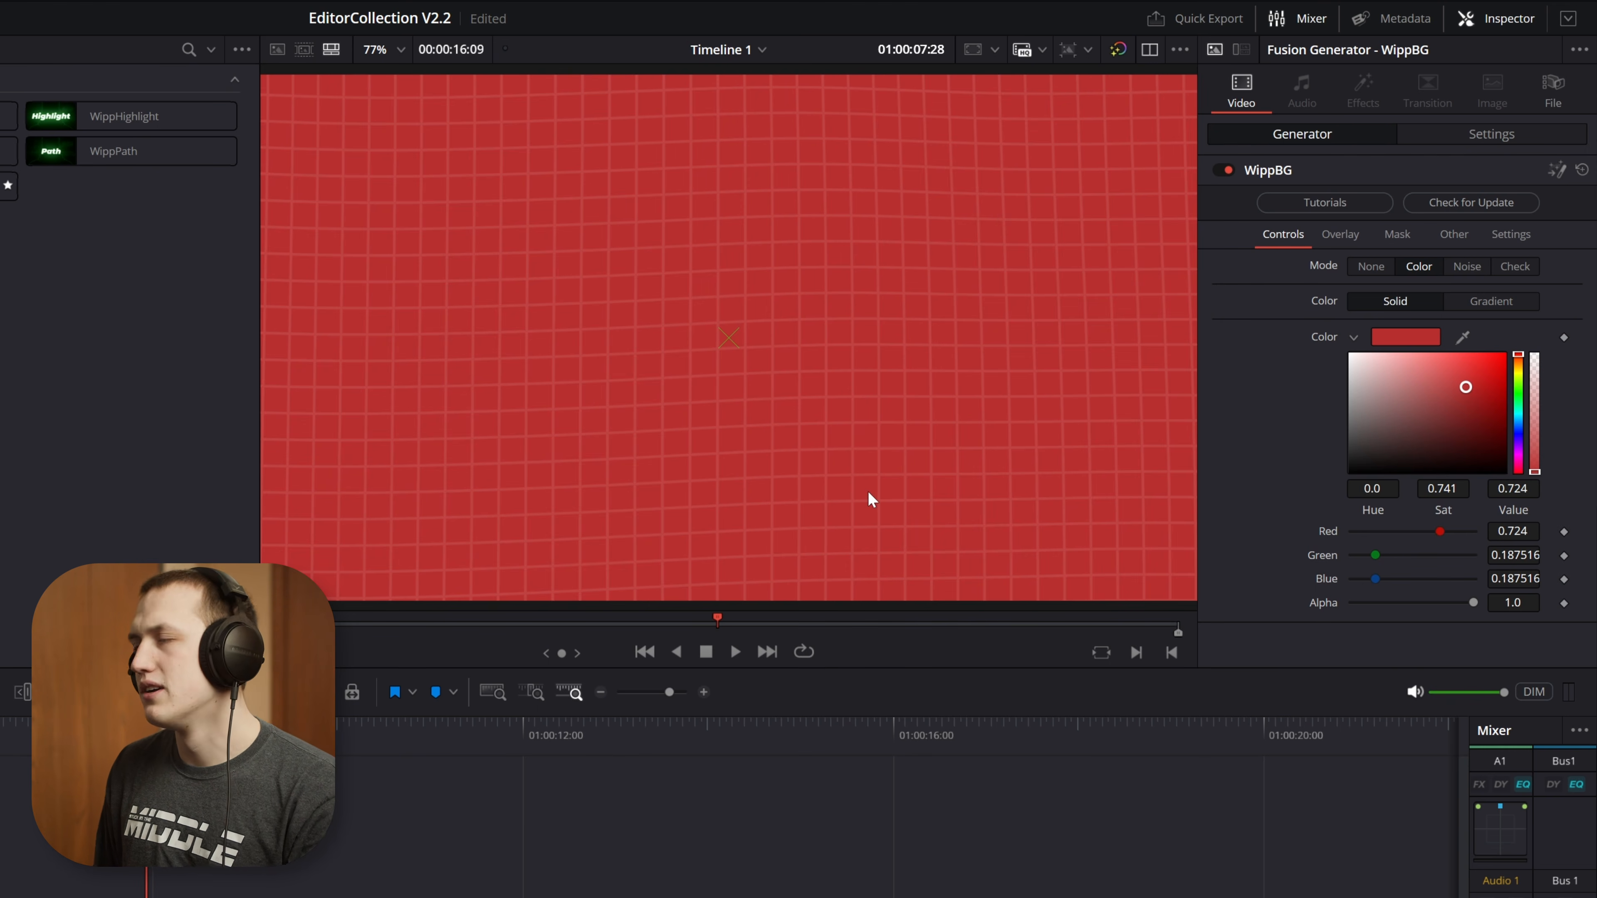
{"action": "left_click_drag", "start_coordinate": [1404, 458], "coordinate": [1337, 464]}
Set the grid overlay's cells to 0.118, its aspect to 0.535 and its thickness to 0.0787
{"action": "left_click", "coordinate": [1335, 237]}
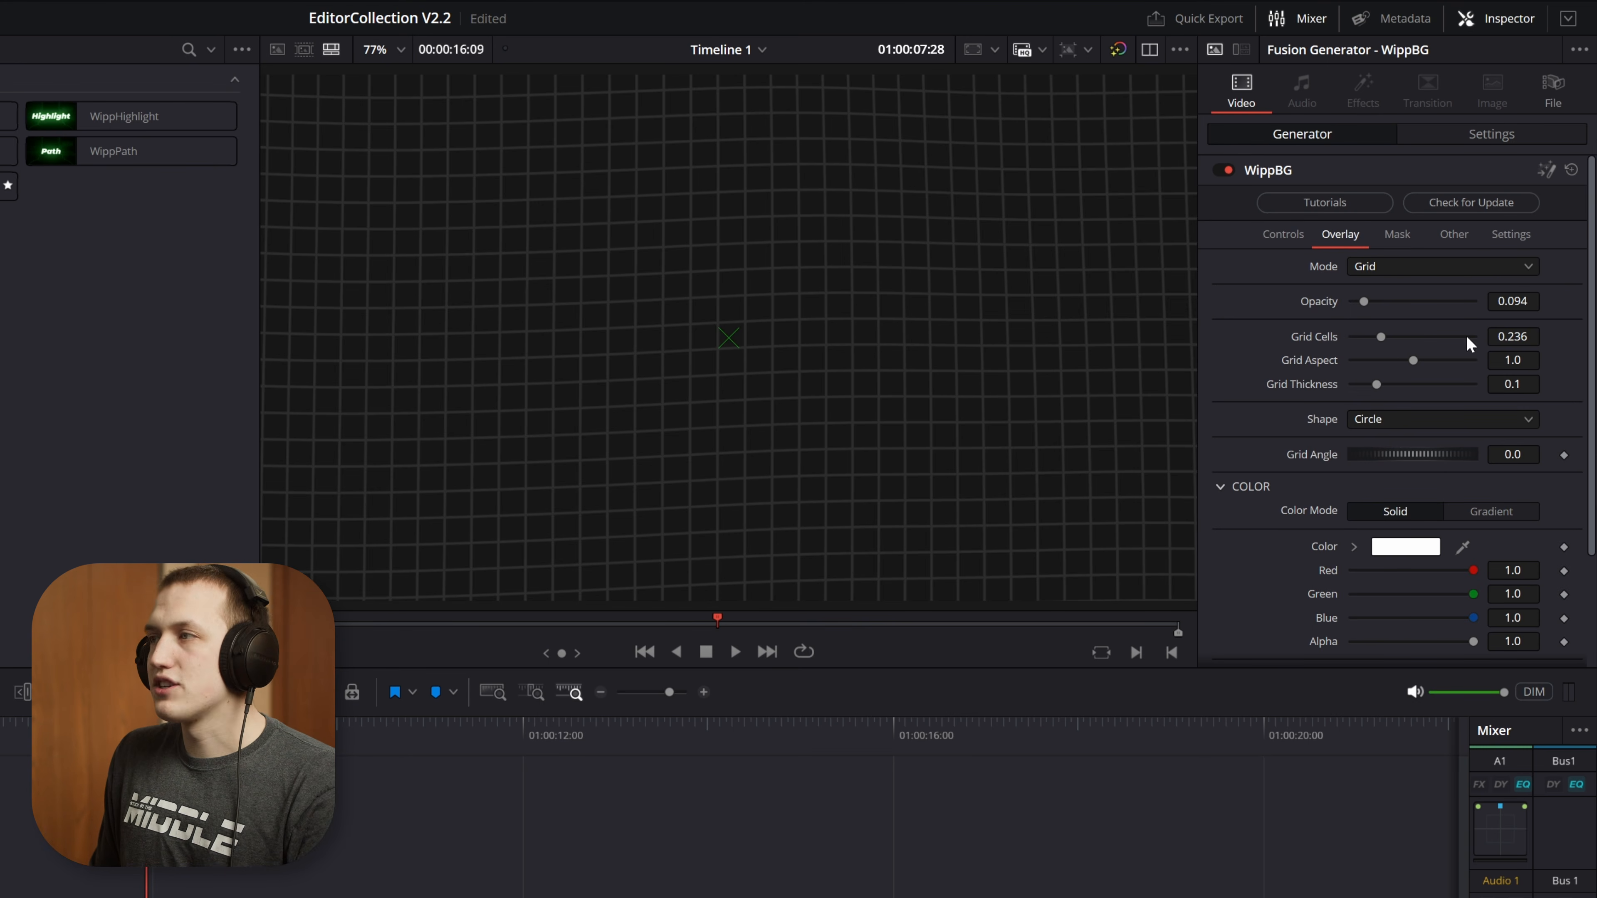
{"action": "mouse_move", "coordinate": [1381, 336]}
{"action": "left_mouse_down"}
{"action": "mouse_move", "coordinate": [1441, 335]}
{"action": "mouse_move", "coordinate": [1364, 341]}
{"action": "mouse_move", "coordinate": [1401, 357]}
{"action": "mouse_move", "coordinate": [1367, 357]}
{"action": "mouse_move", "coordinate": [1383, 357]}
{"action": "left_mouse_up"}
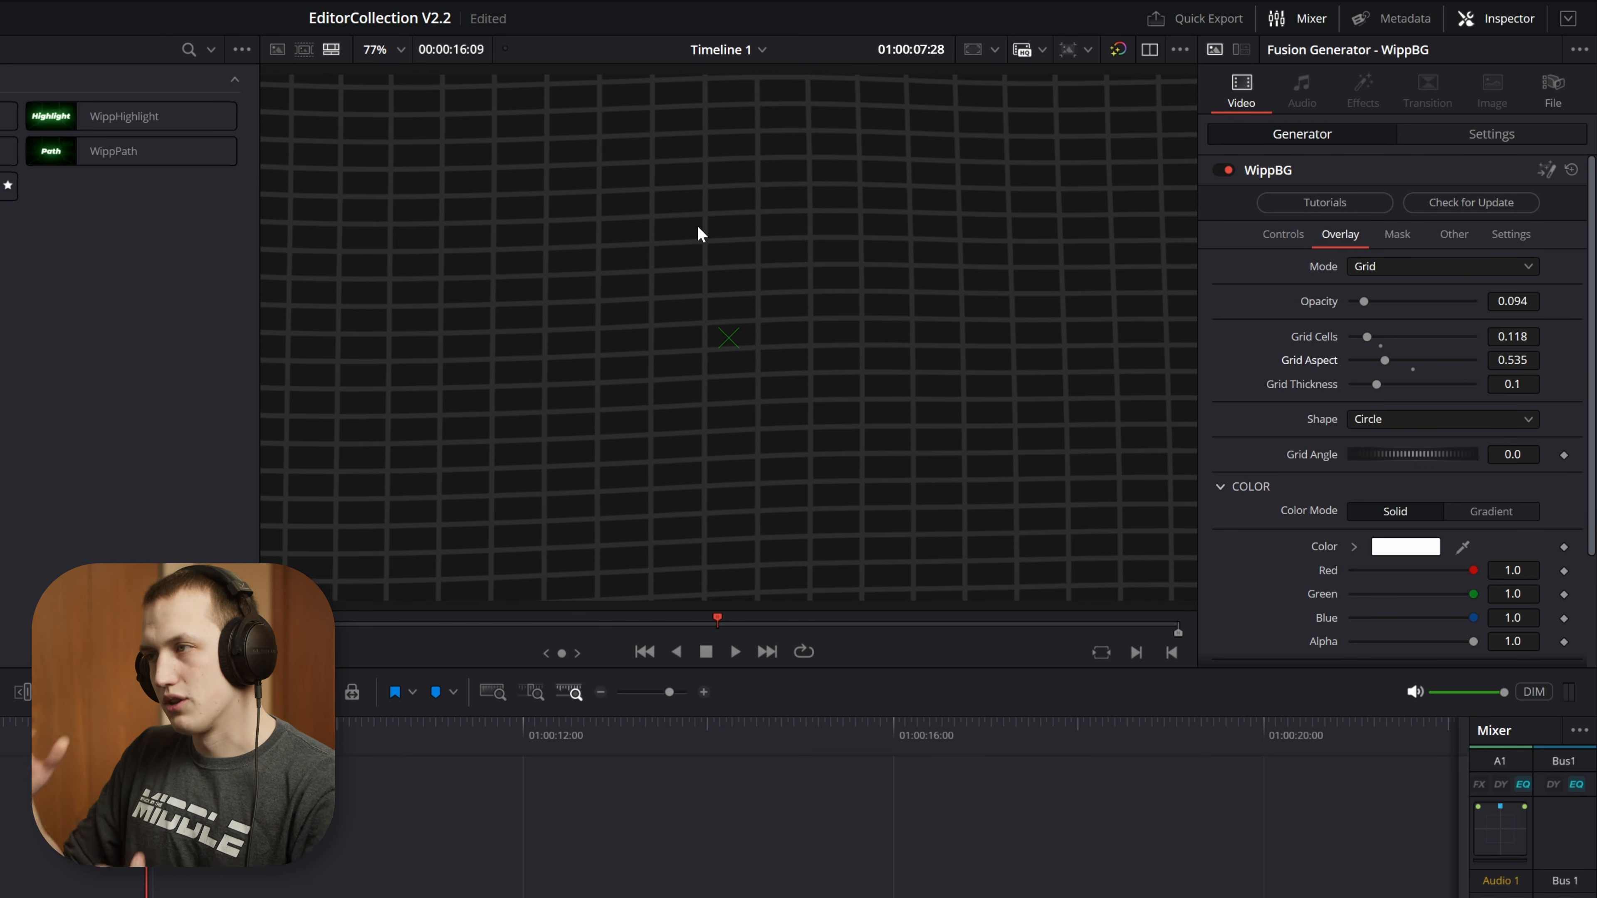
{"action": "left_click_drag", "start_coordinate": [1369, 381], "coordinate": [1364, 382]}
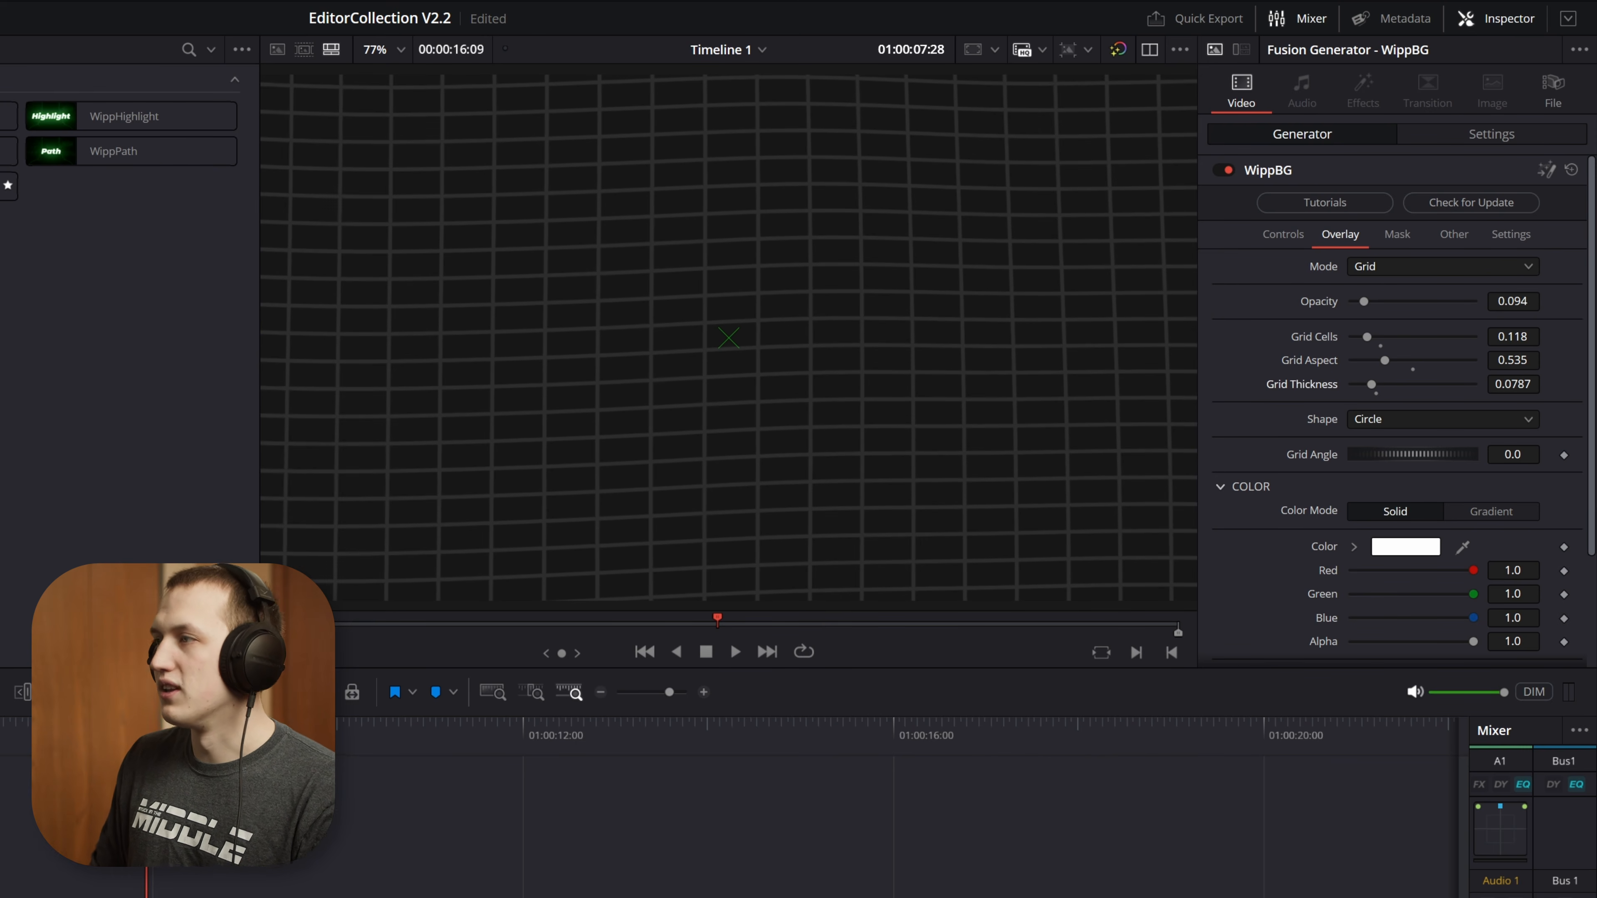
Try tilting the grid overlay to a grid angle of 5.87
{"action": "left_click_drag", "start_coordinate": [1426, 452], "coordinate": [1334, 429]}
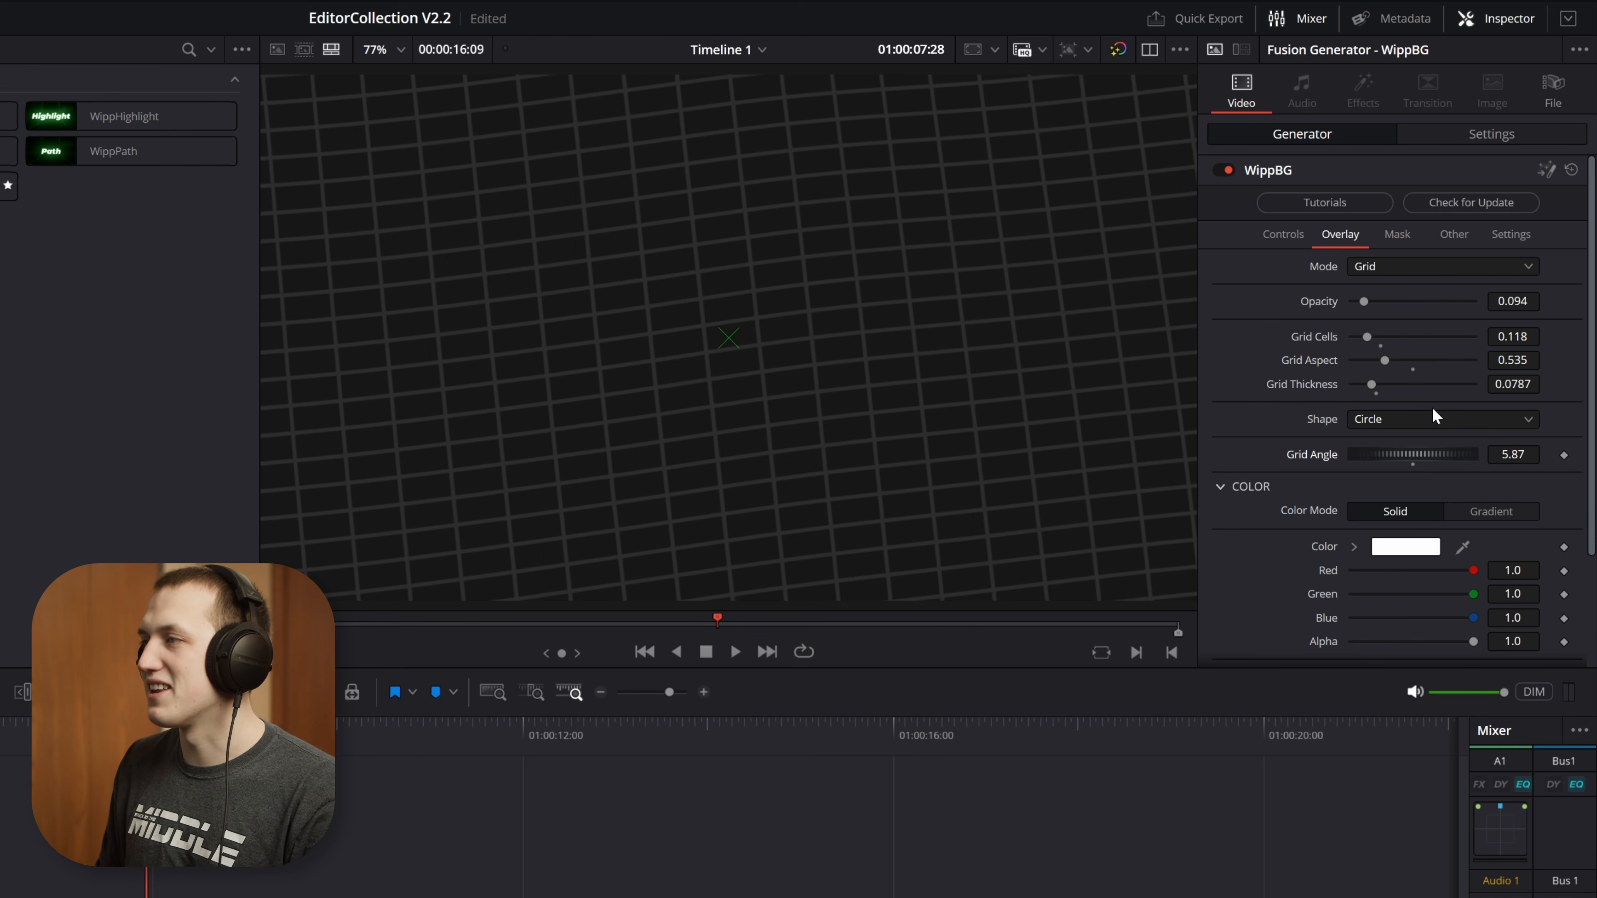
{"action": "scroll", "coordinate": [1434, 471], "scroll_direction": "down", "scroll_amount": 3}
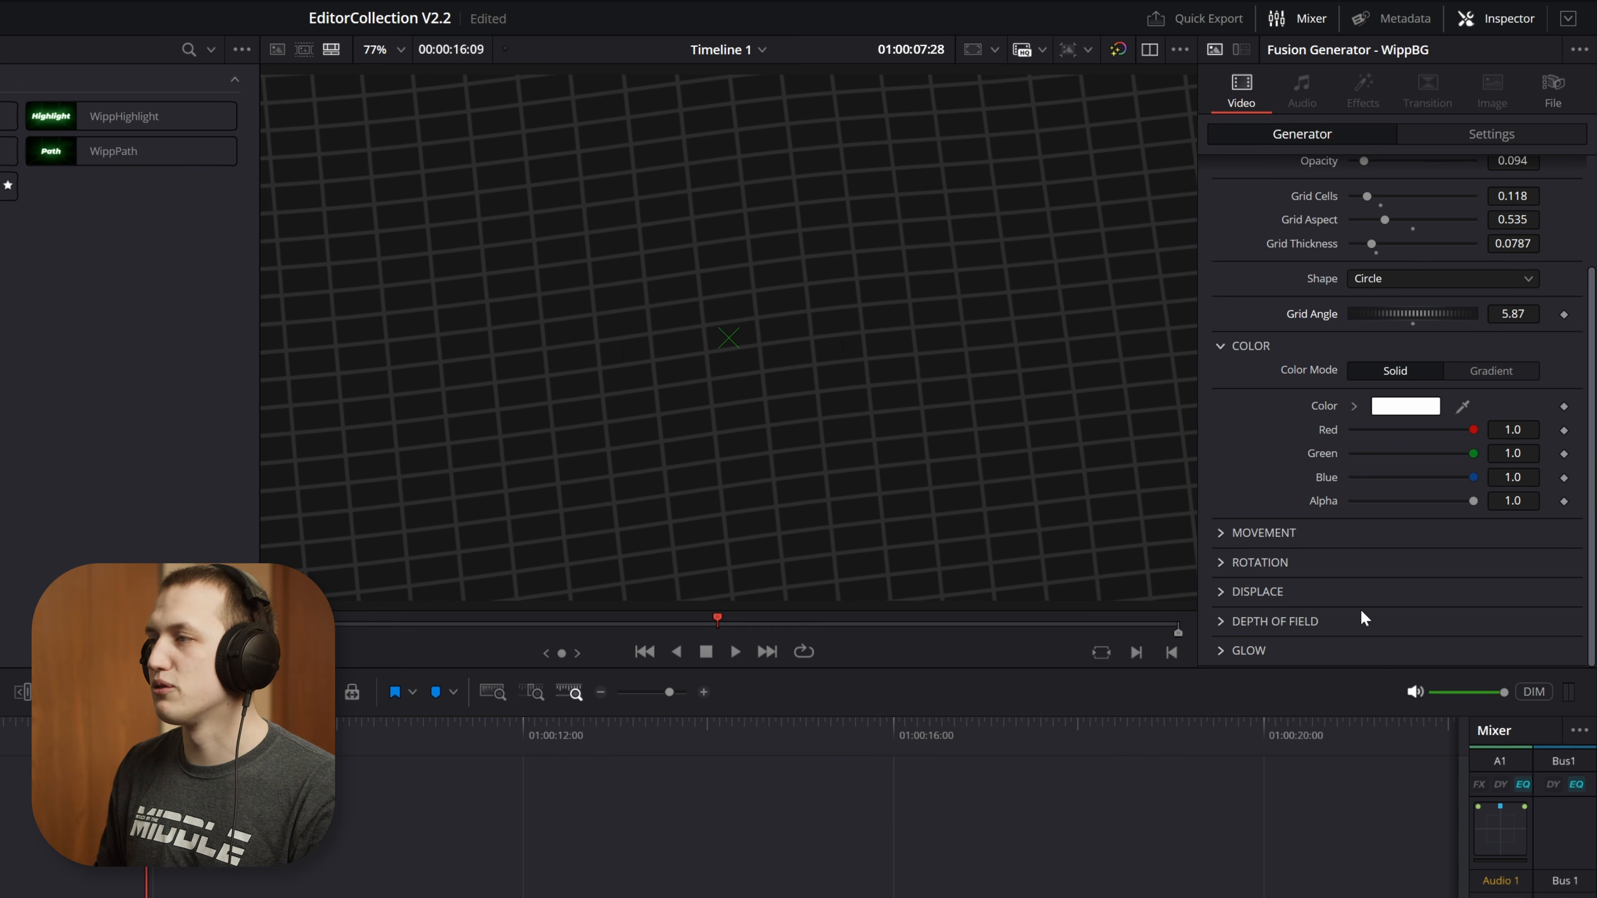
{"action": "scroll", "coordinate": [1342, 589], "scroll_direction": "up", "scroll_amount": 3}
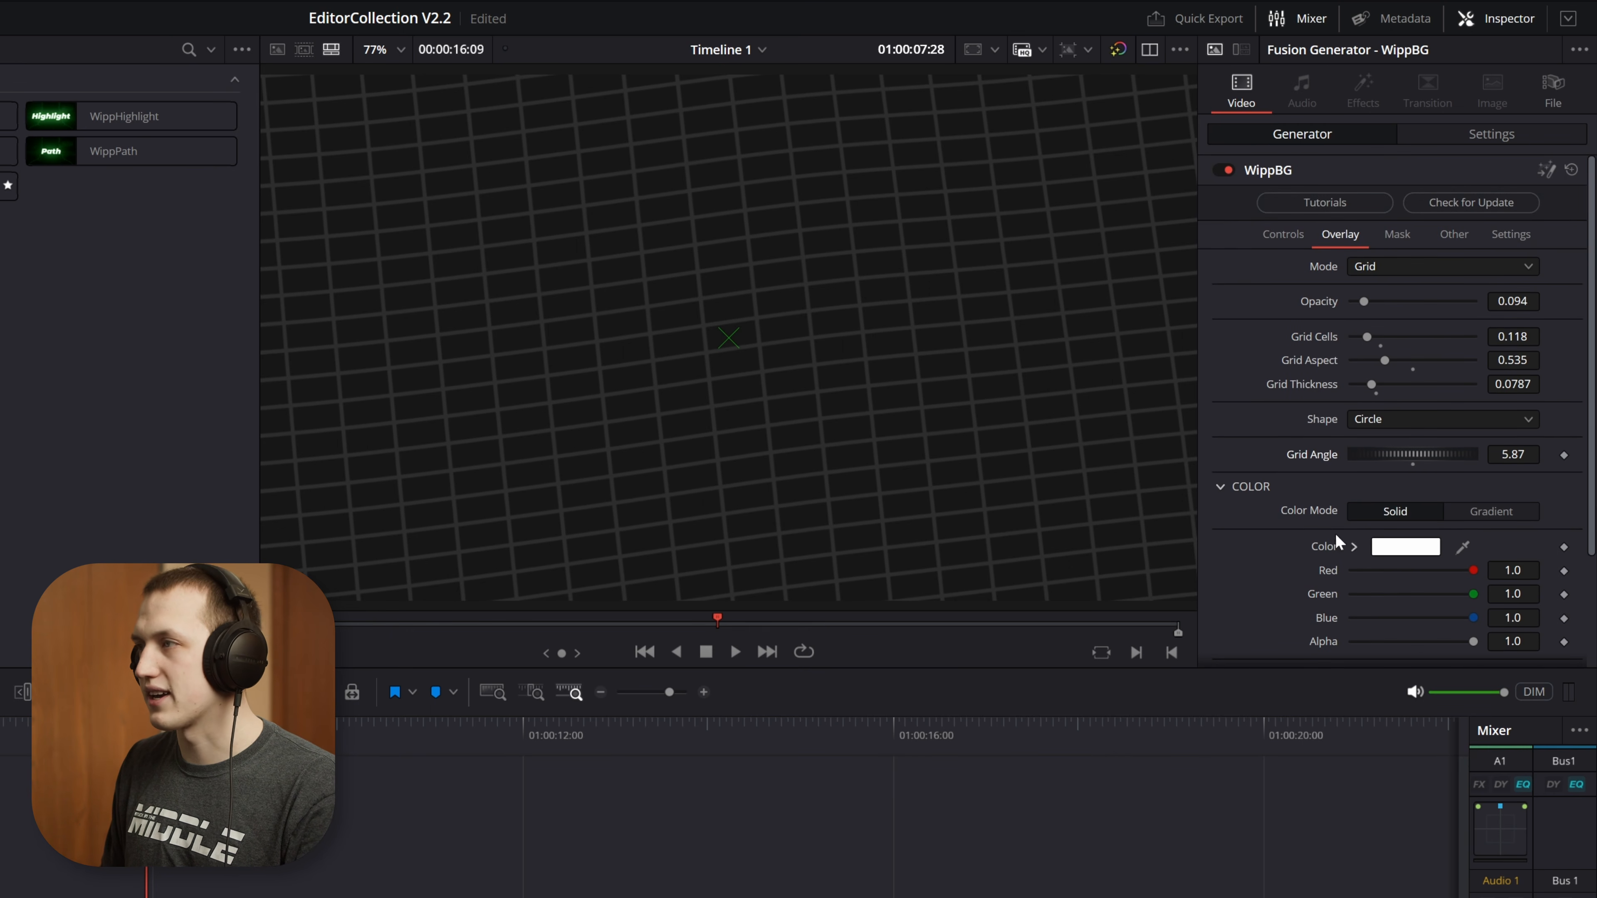
Switch the overlay mode to Shapes, set its grid cells to 0.102 and reset the grid angle to 0.0
{"action": "left_click", "coordinate": [1379, 265]}
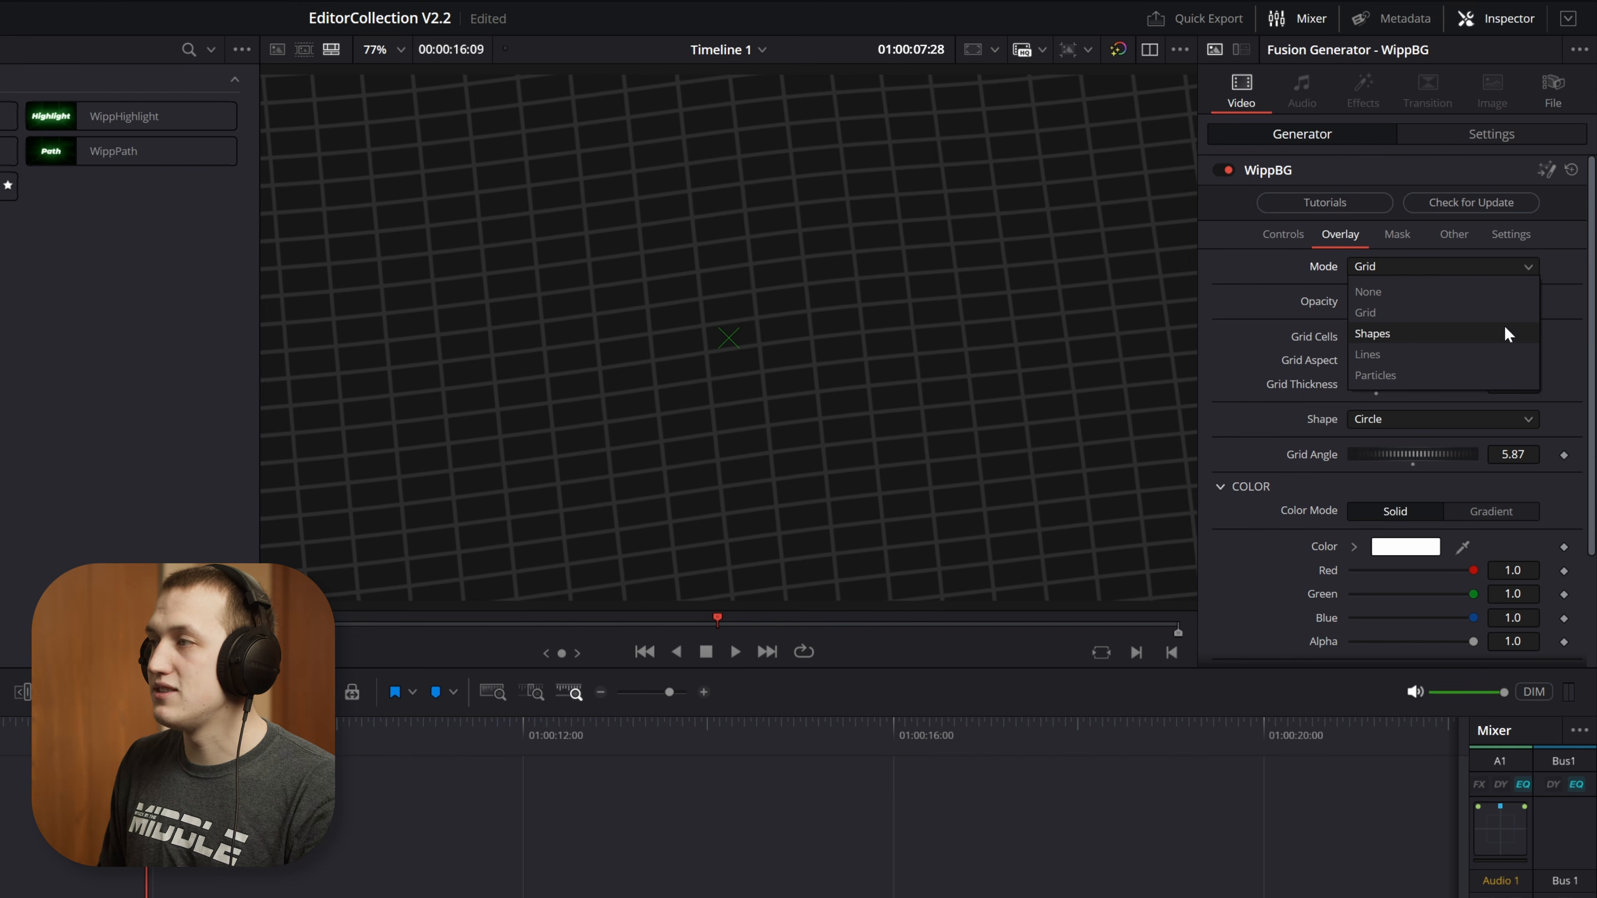
{"action": "left_click", "coordinate": [1407, 339]}
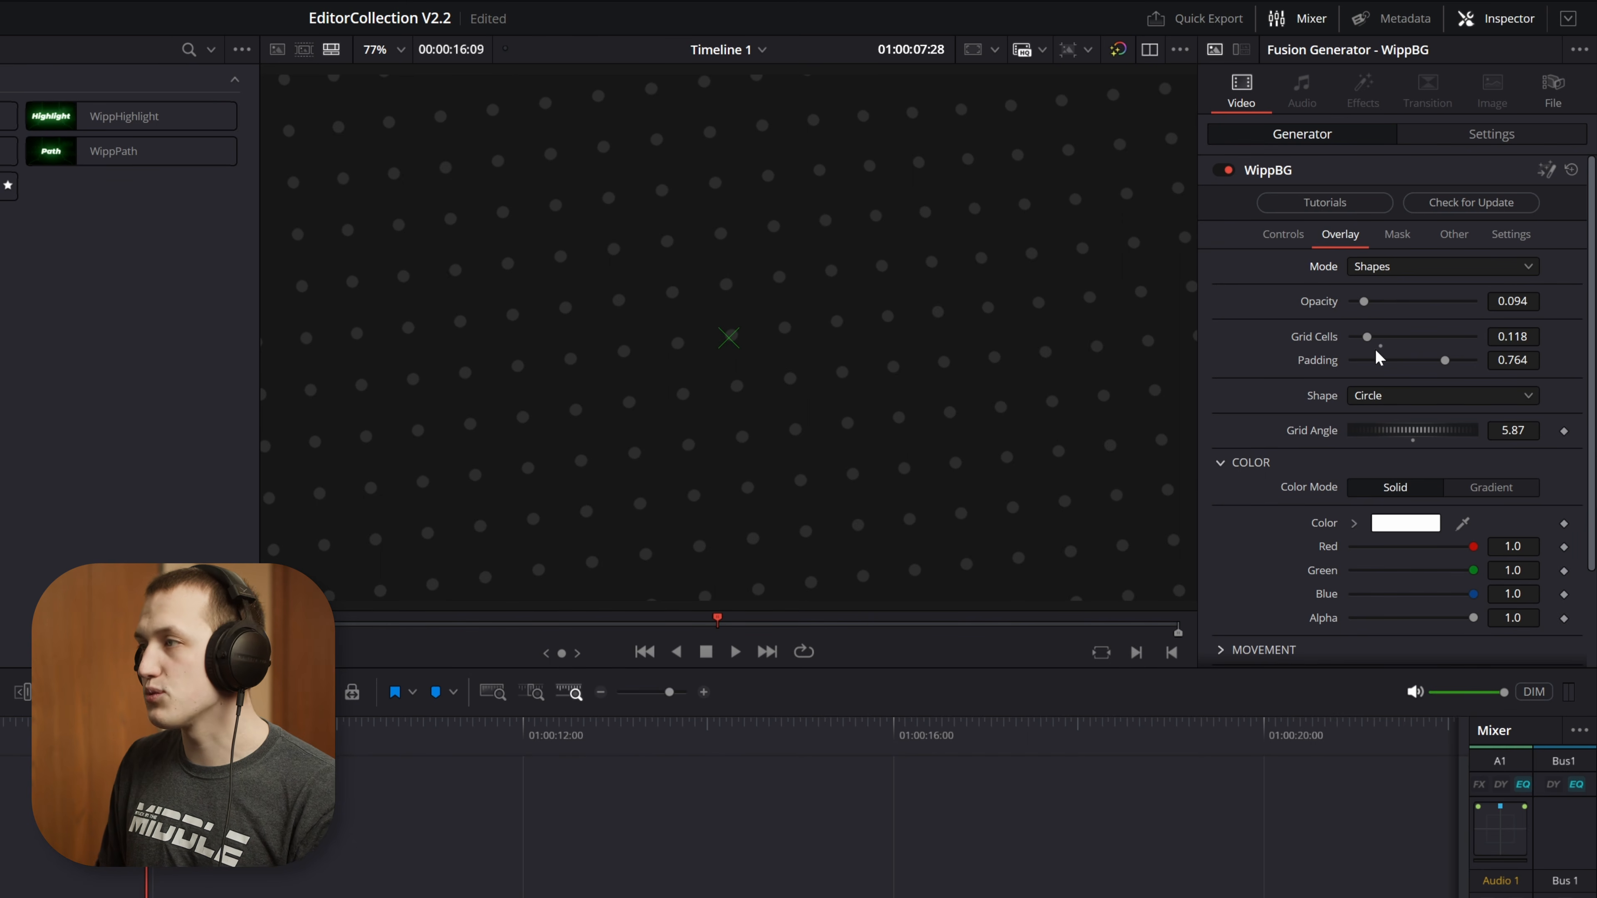
{"action": "mouse_move", "coordinate": [1370, 336]}
{"action": "left_mouse_down"}
{"action": "mouse_move", "coordinate": [1415, 337]}
{"action": "mouse_move", "coordinate": [1368, 345]}
{"action": "left_mouse_up"}
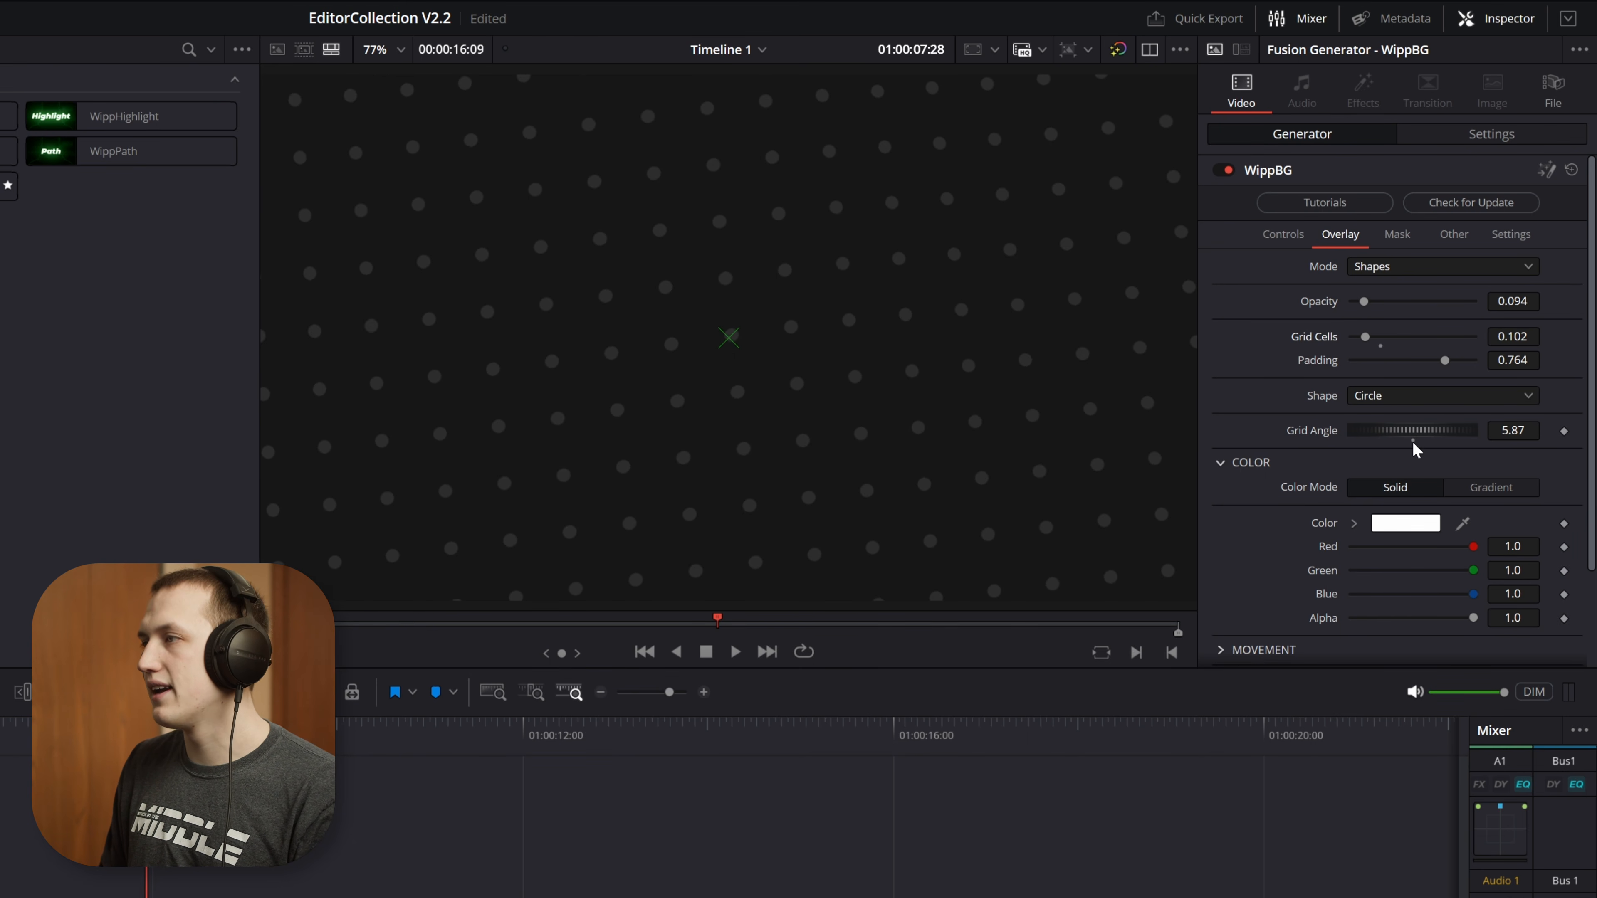
{"action": "left_click_drag", "start_coordinate": [1396, 435], "coordinate": [1393, 438]}
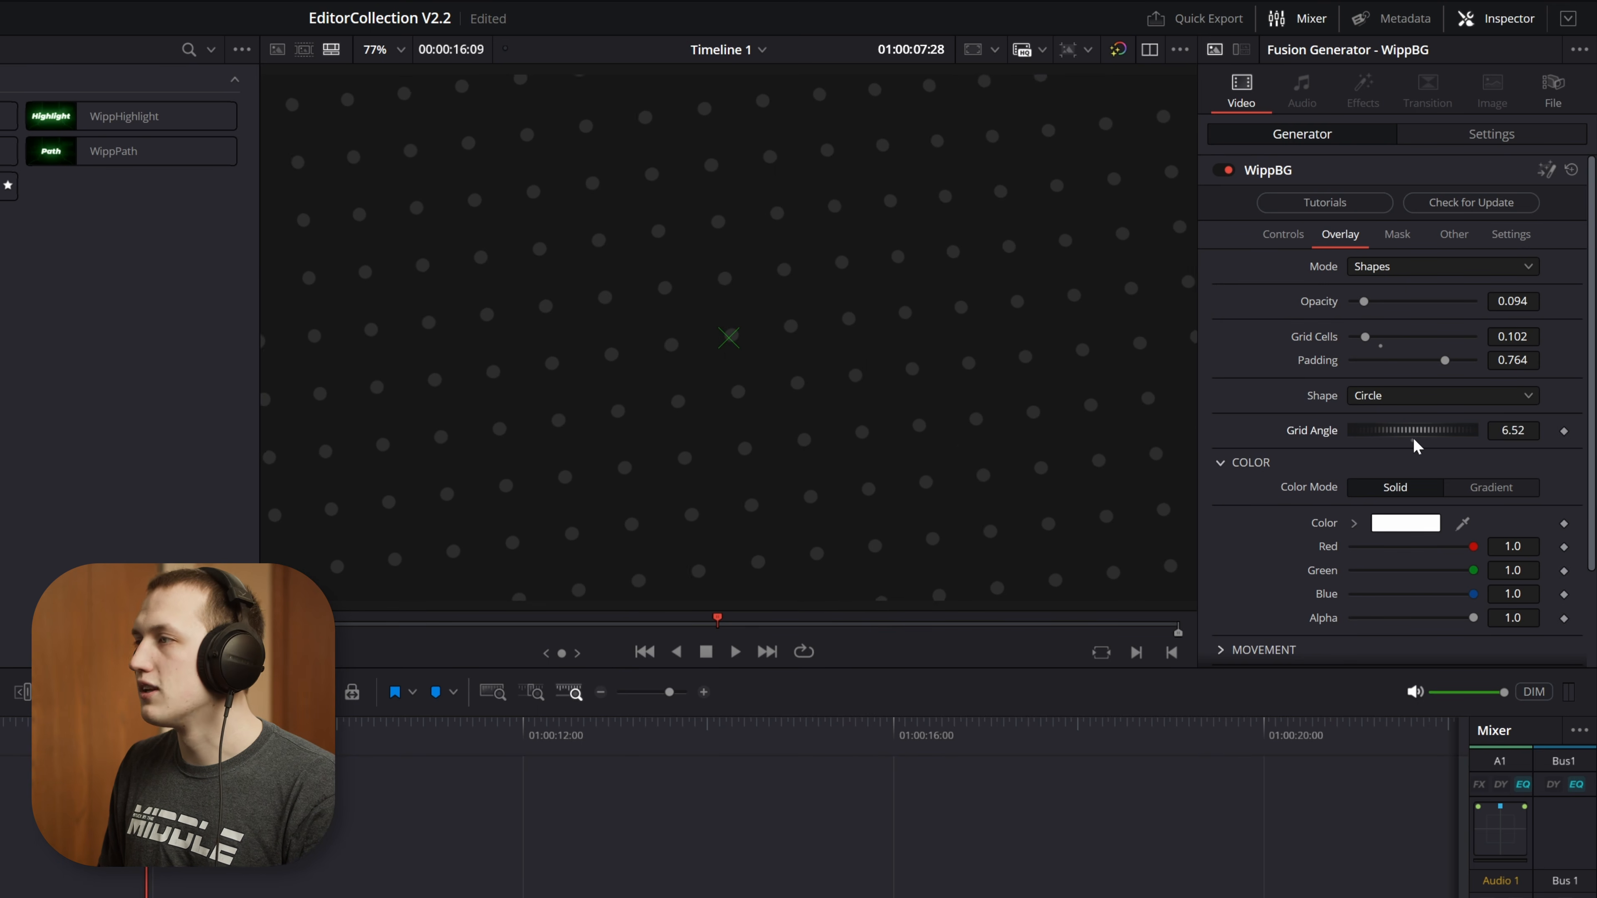
{"action": "double_click", "coordinate": [1407, 428]}
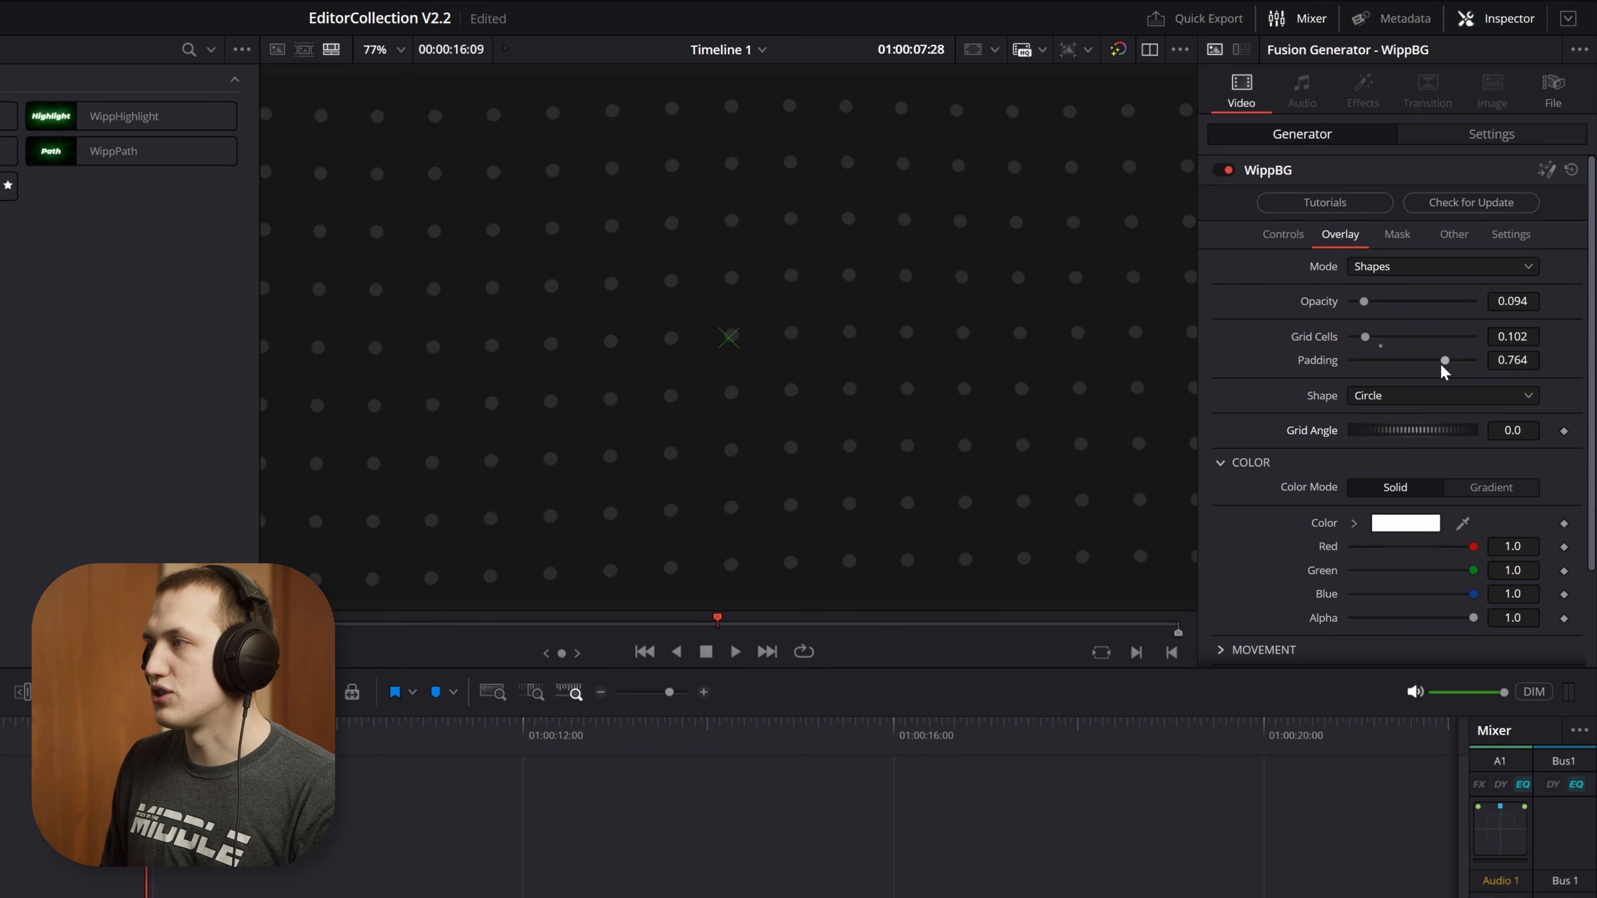
Try circle padding of 1.0 and 0.0, then set the padding to 0.551 and the grid cells to 0.157
{"action": "left_click_drag", "start_coordinate": [1447, 357], "coordinate": [1476, 358]}
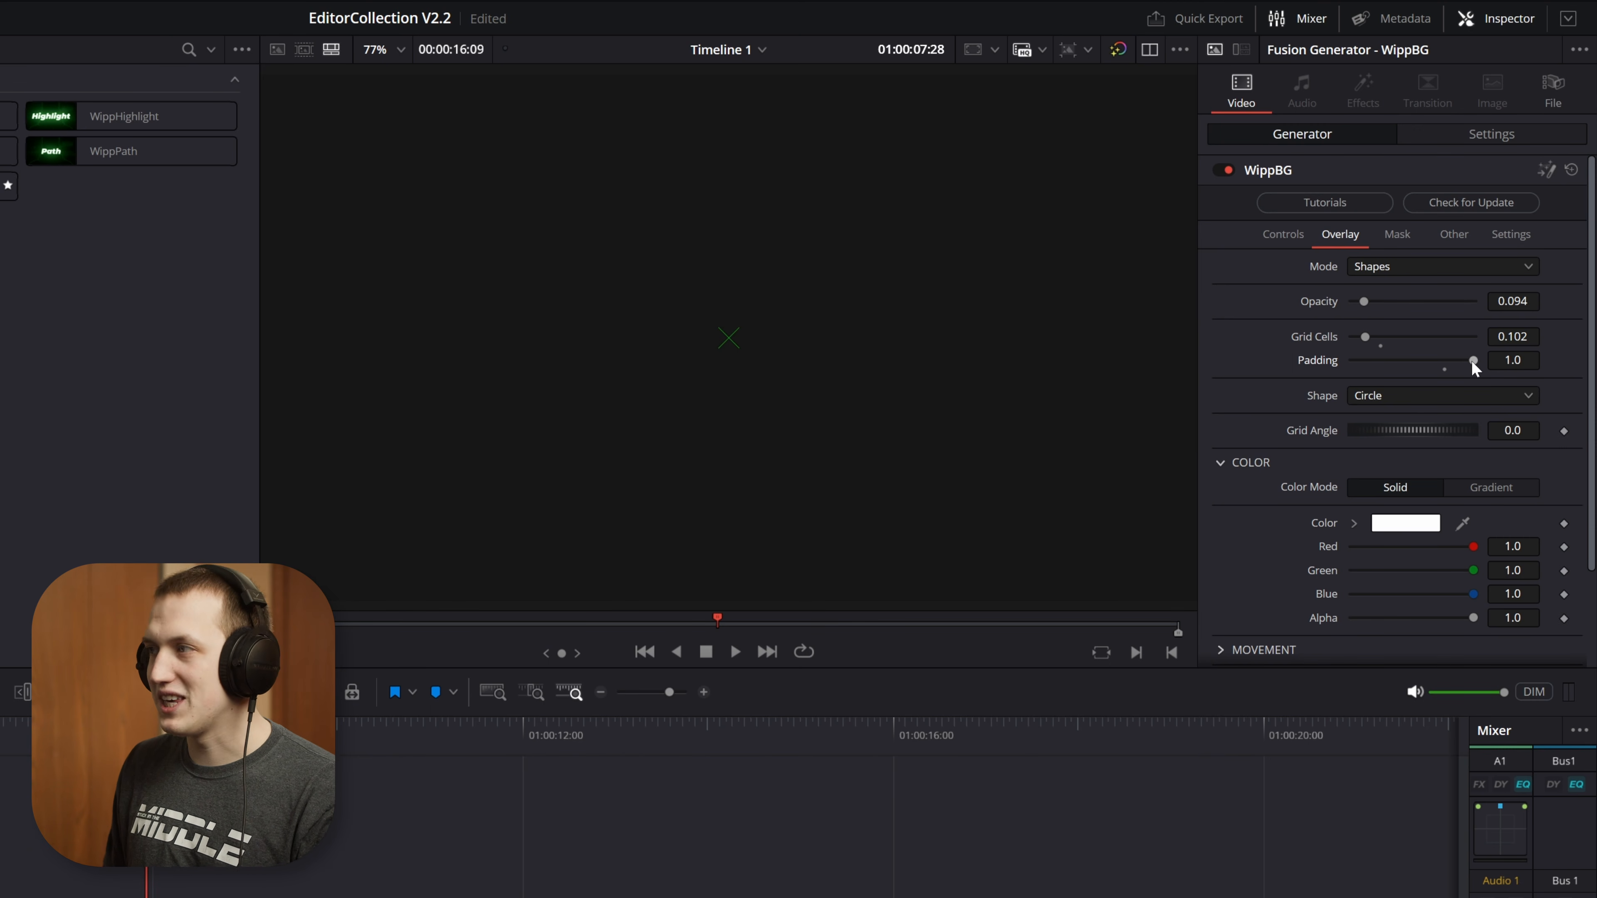
{"action": "left_click_drag", "start_coordinate": [1471, 360], "coordinate": [1299, 378]}
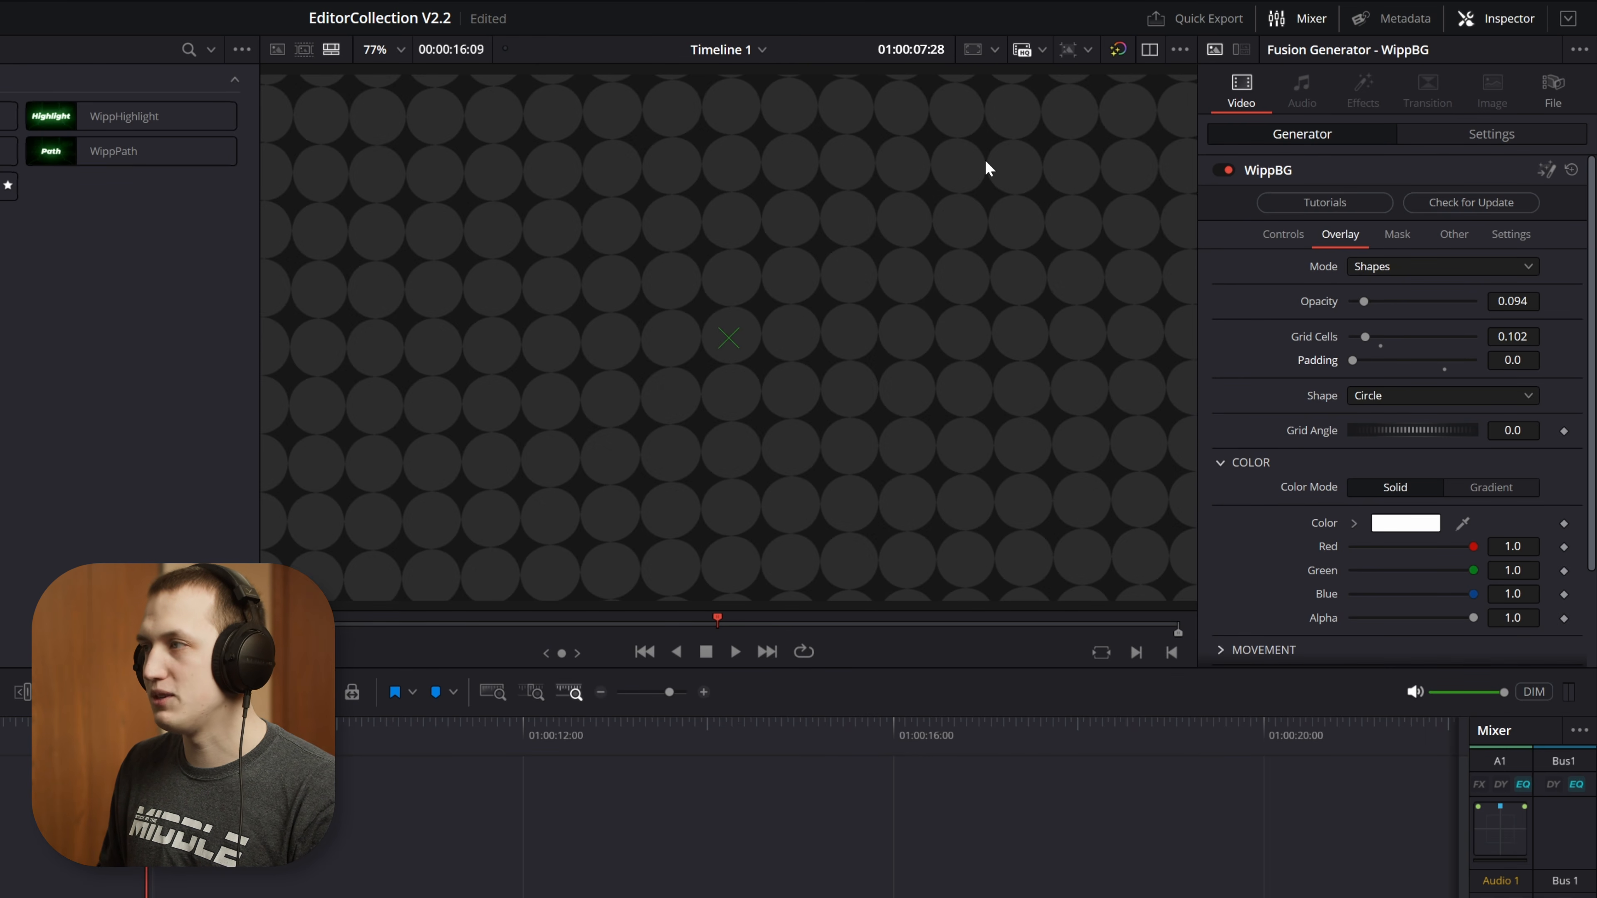
{"action": "mouse_move", "coordinate": [1363, 336]}
{"action": "left_mouse_down"}
{"action": "mouse_move", "coordinate": [1403, 365]}
{"action": "mouse_move", "coordinate": [1444, 362]}
{"action": "mouse_move", "coordinate": [1402, 372]}
{"action": "mouse_move", "coordinate": [1394, 331]}
{"action": "left_mouse_up"}
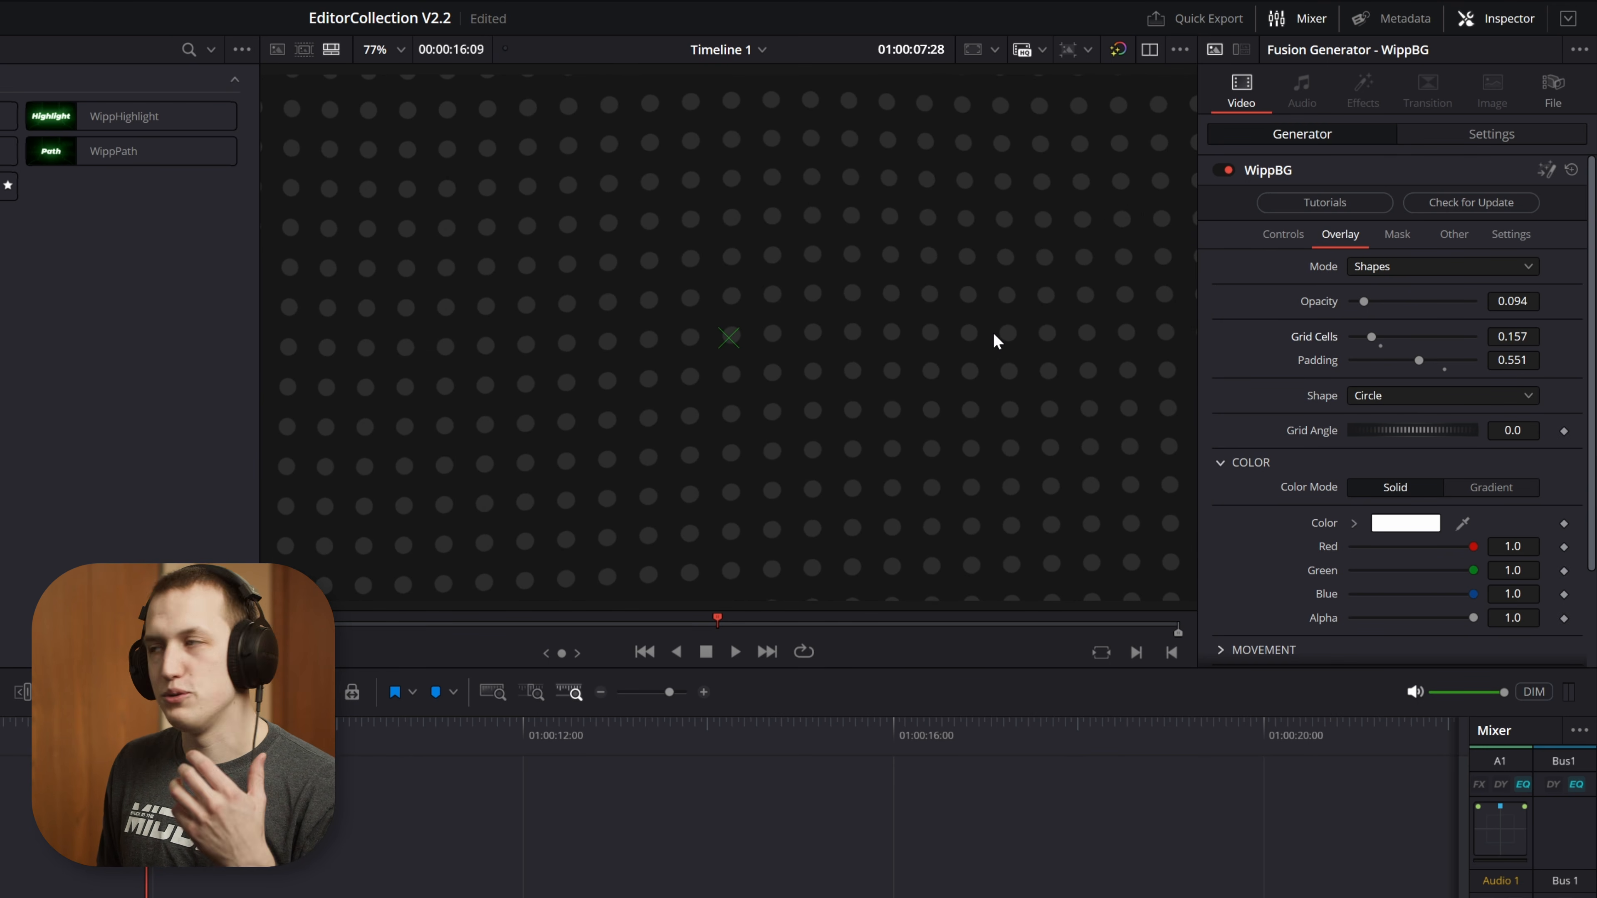
Try the Rectangle shape for the overlay with a height of 0.52 and a corner radius of 1.0
{"action": "left_click", "coordinate": [1378, 394]}
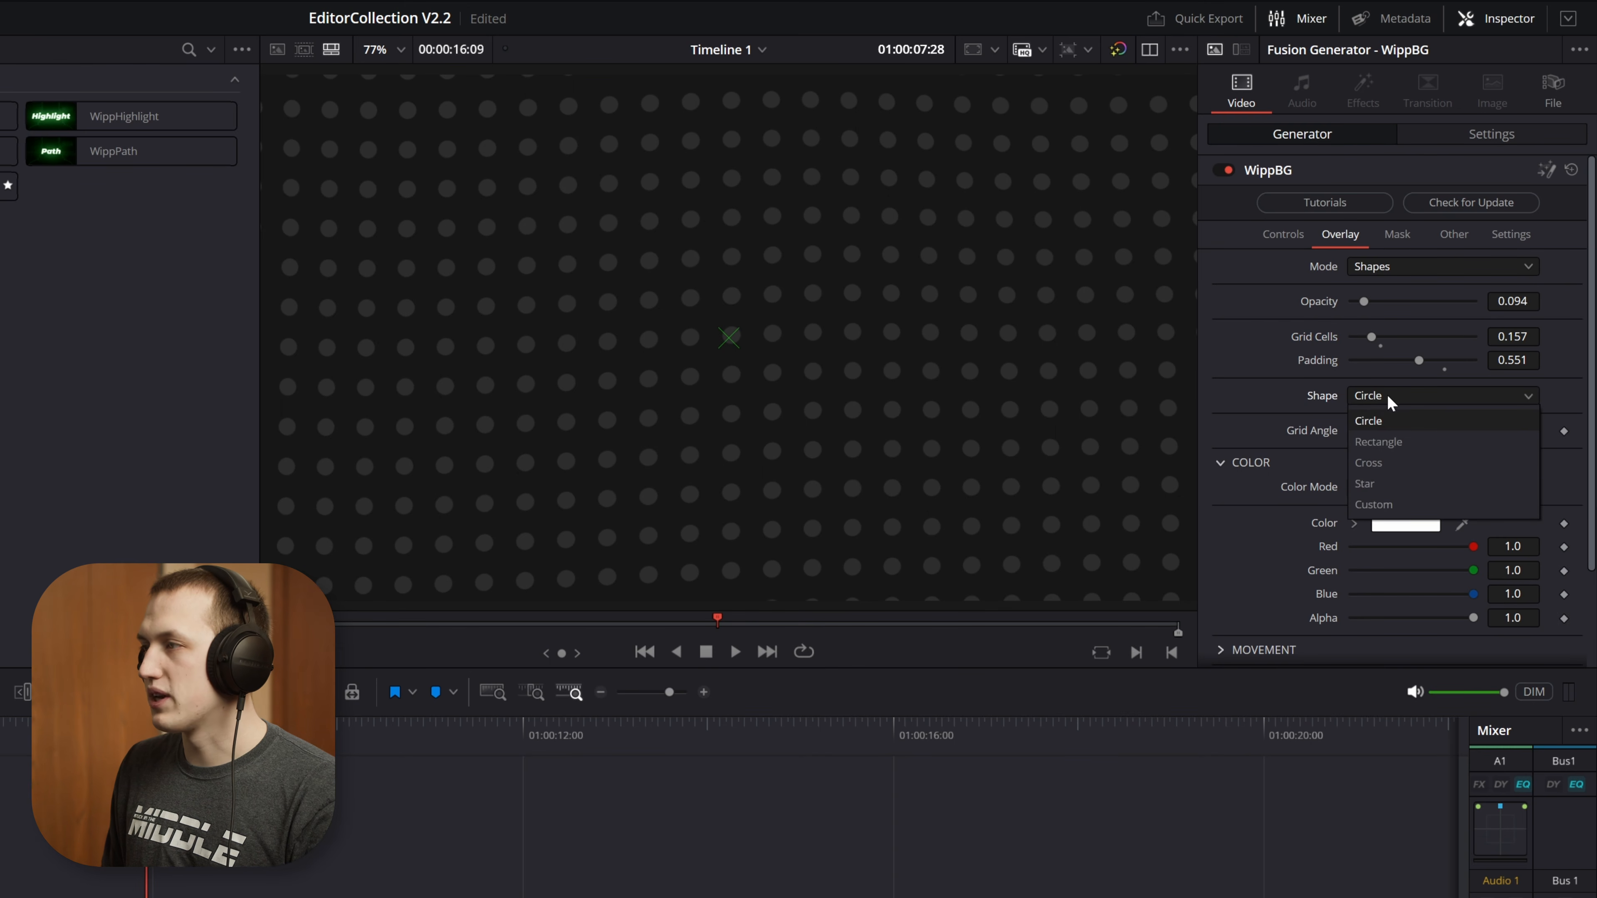
{"action": "left_click", "coordinate": [1402, 443]}
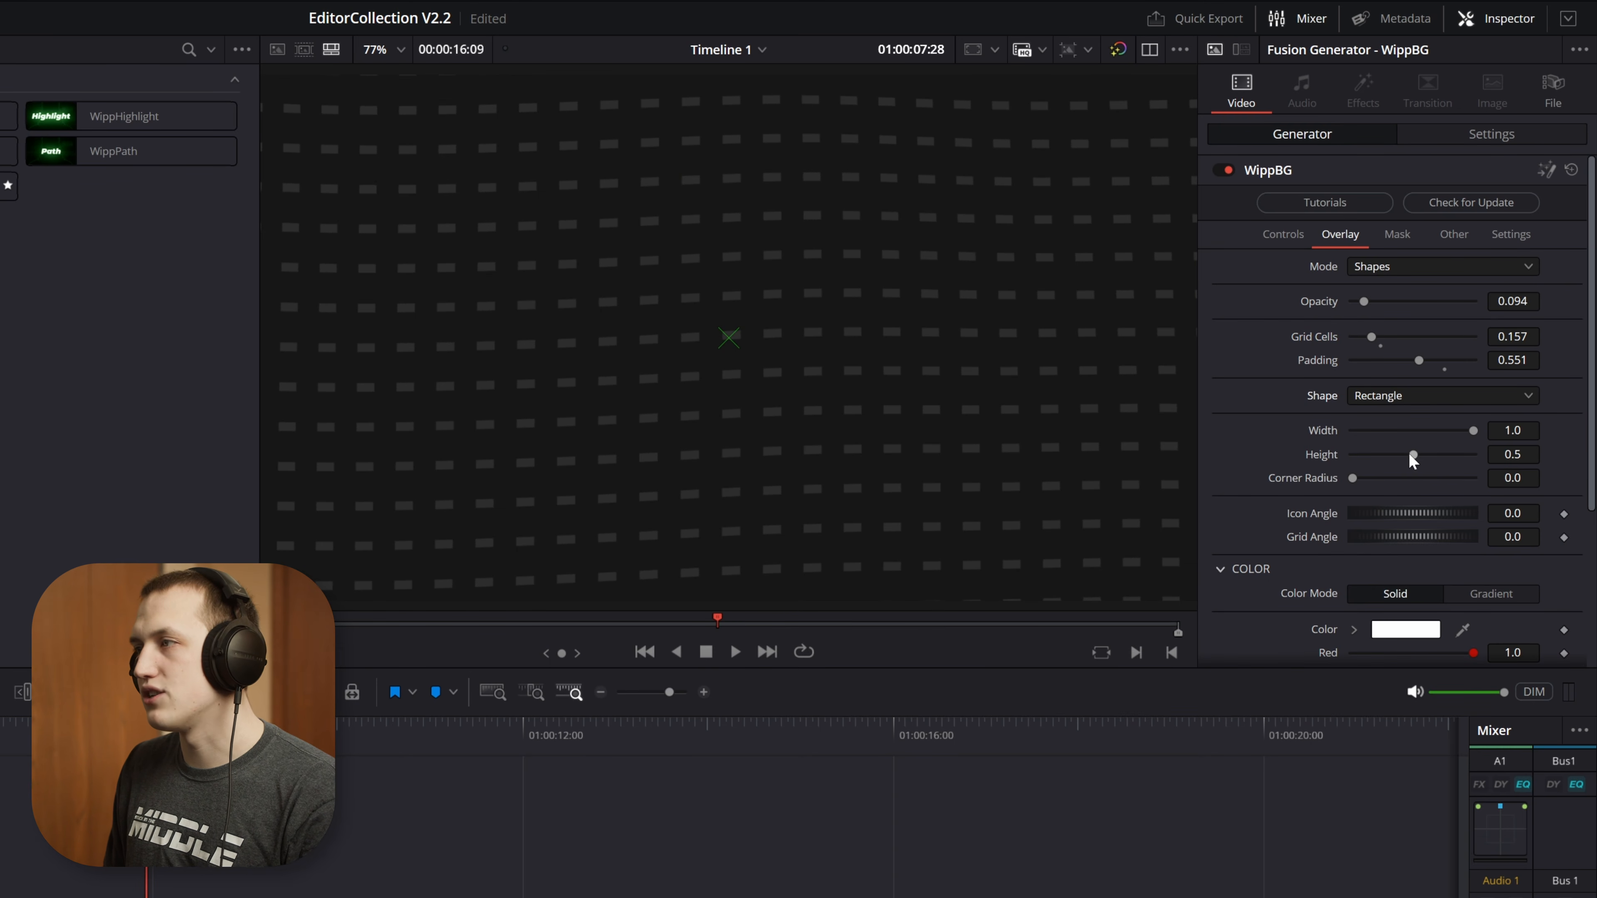
{"action": "left_click_drag", "start_coordinate": [1411, 454], "coordinate": [1460, 478]}
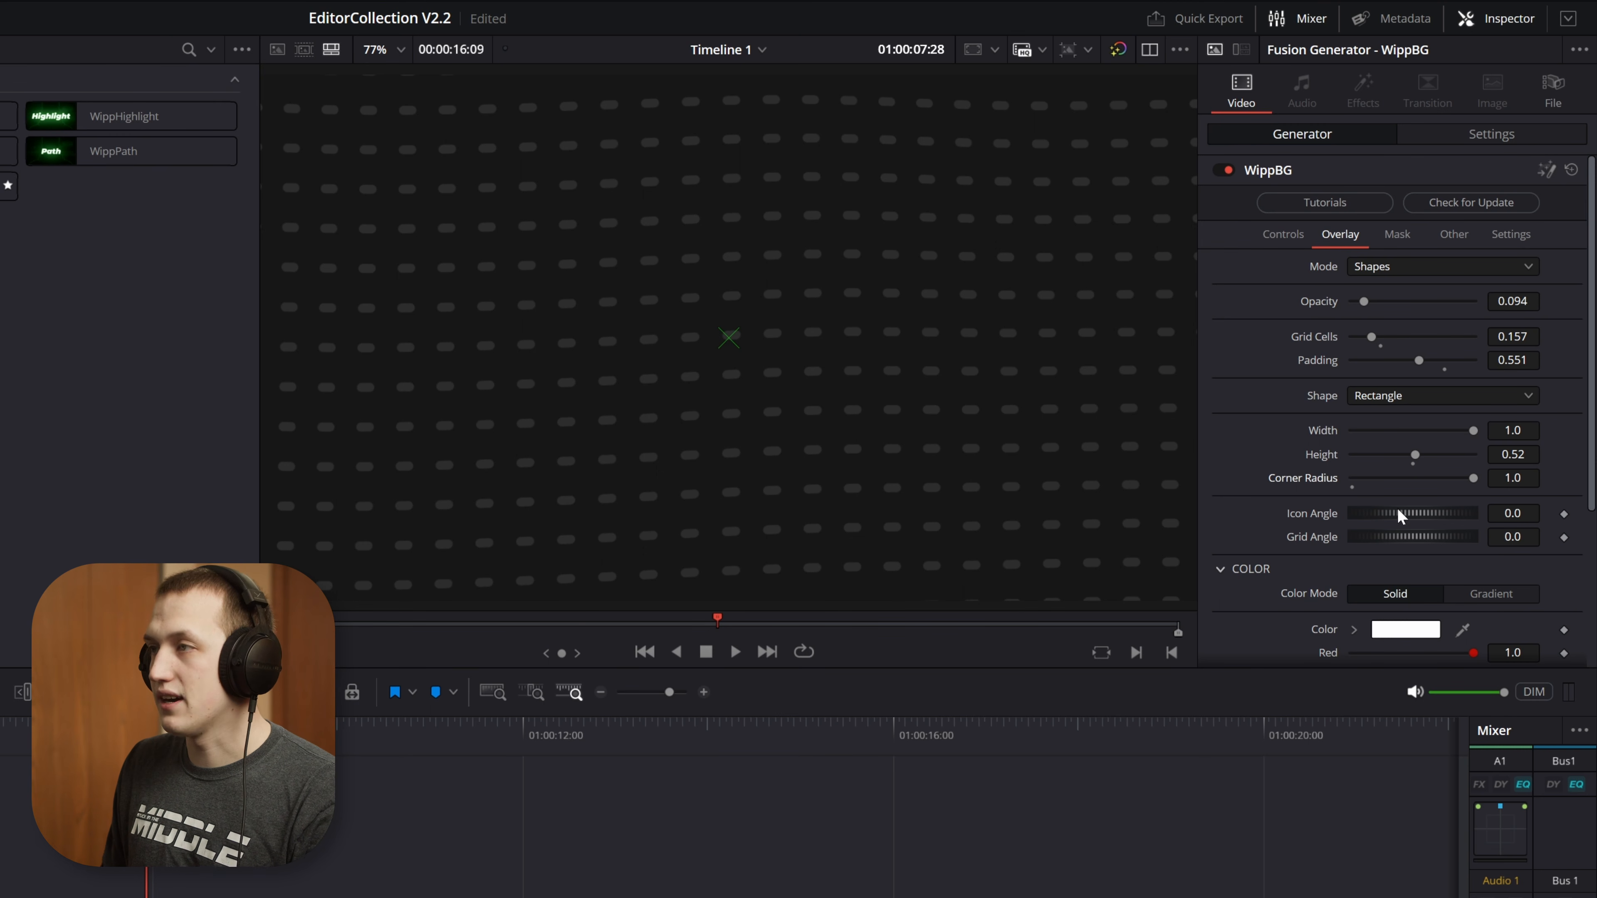
Try an icon angle of 73.7 and grid angles of -16.96 and 14.35, then reset both angles to 0.0
{"action": "left_click_drag", "start_coordinate": [1423, 515], "coordinate": [1520, 515]}
{"action": "mouse_move", "coordinate": [1383, 536]}
{"action": "left_mouse_down"}
{"action": "mouse_move", "coordinate": [1465, 533]}
{"action": "mouse_move", "coordinate": [1366, 533]}
{"action": "left_mouse_up"}
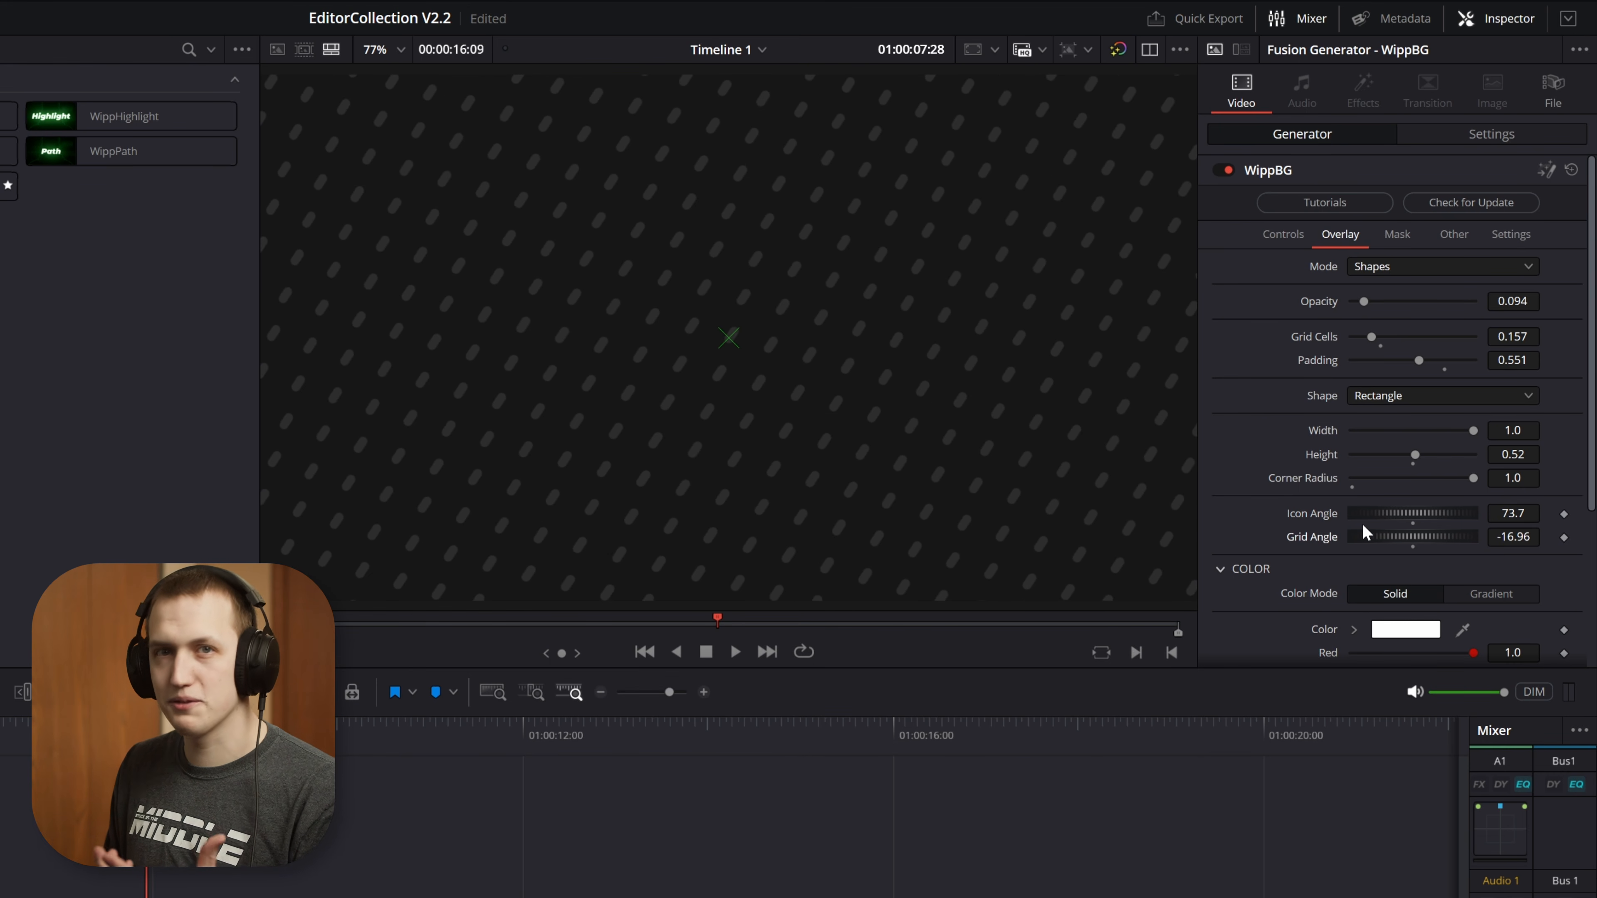
{"action": "double_click", "coordinate": [1366, 536]}
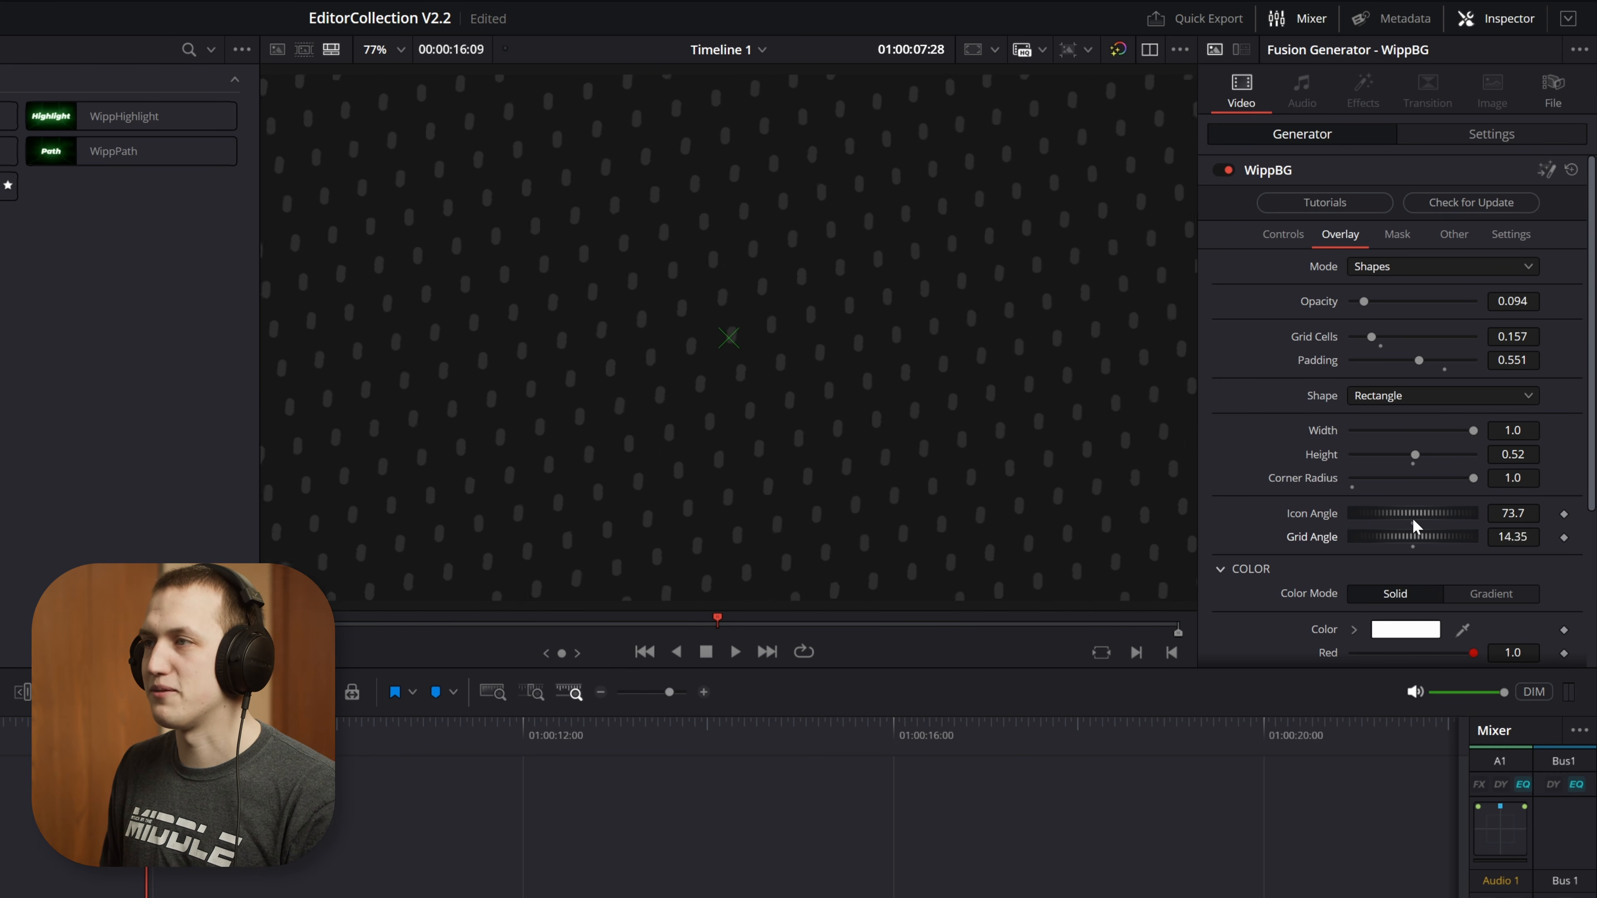
{"action": "double_click", "coordinate": [1395, 515]}
Try the Cross shape for the overlay with a thickness of 0.26
{"action": "left_click", "coordinate": [1388, 395]}
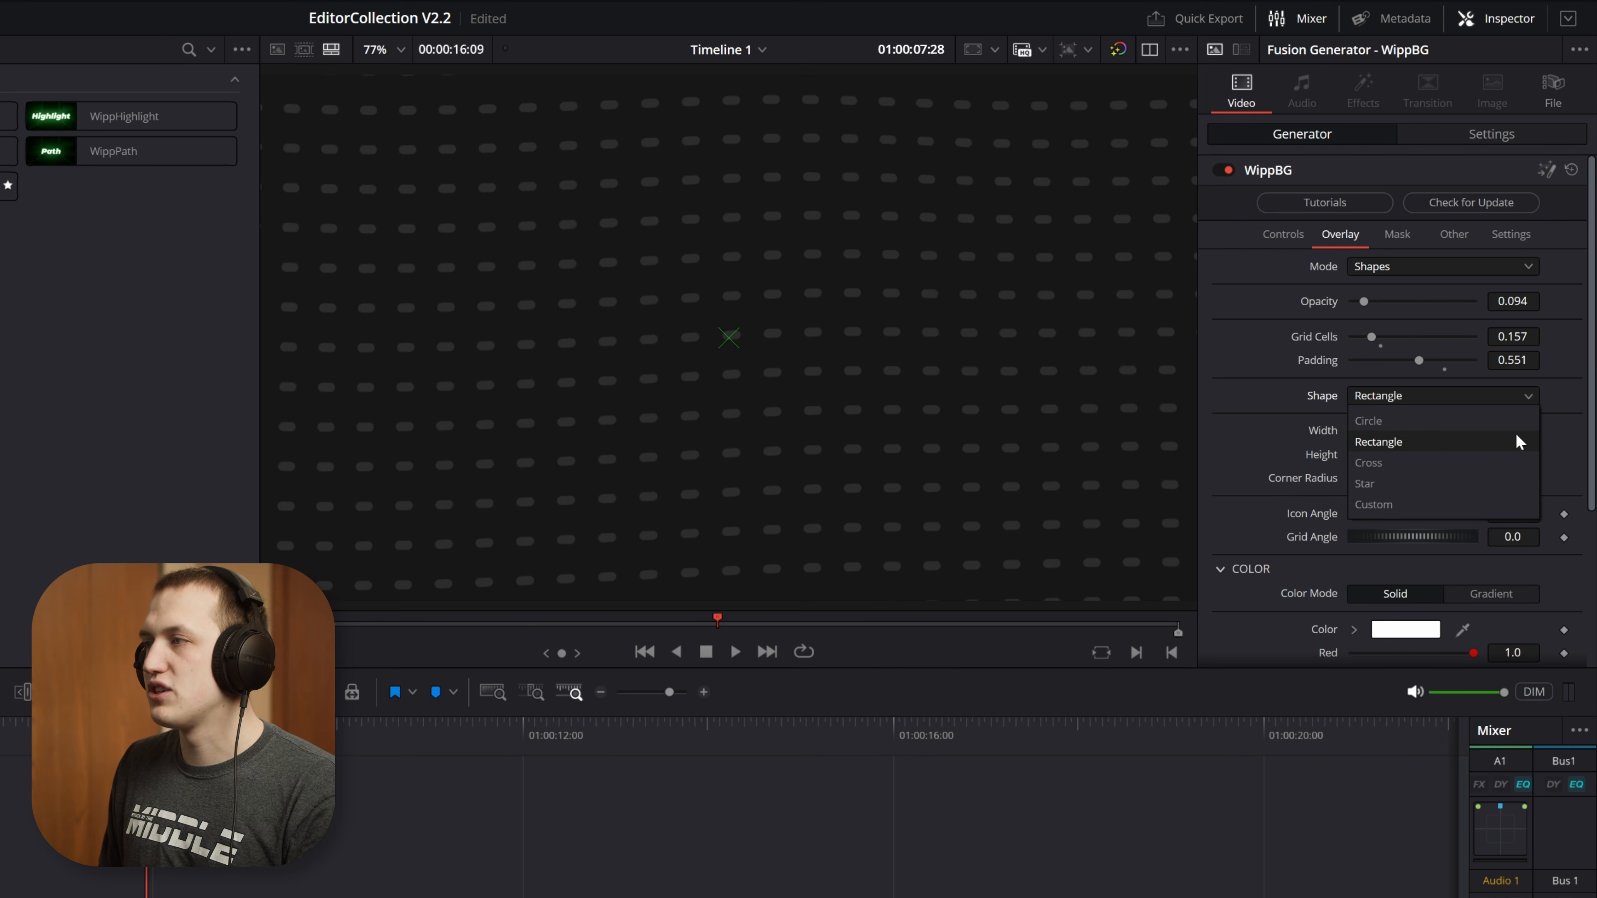
{"action": "left_click", "coordinate": [1429, 464]}
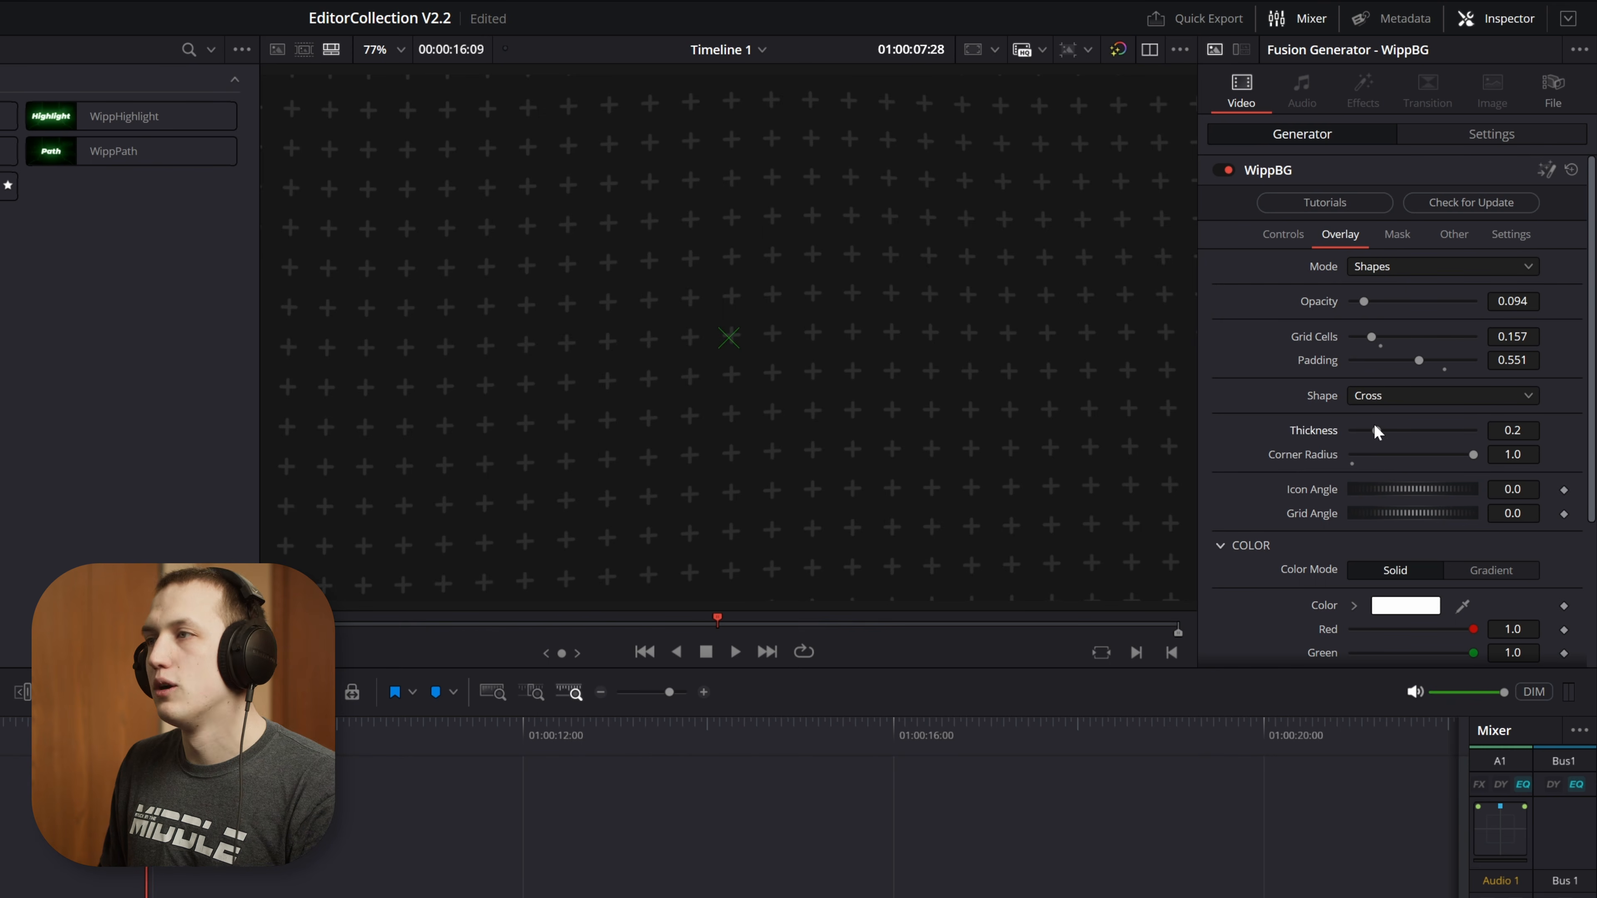
{"action": "mouse_move", "coordinate": [1375, 429]}
{"action": "left_mouse_down"}
{"action": "mouse_move", "coordinate": [1361, 429]}
{"action": "mouse_move", "coordinate": [1393, 430]}
{"action": "mouse_move", "coordinate": [1343, 456]}
{"action": "mouse_move", "coordinate": [1394, 459]}
{"action": "mouse_move", "coordinate": [1384, 431]}
{"action": "left_mouse_up"}
{"action": "double_click", "coordinate": [1394, 459]}
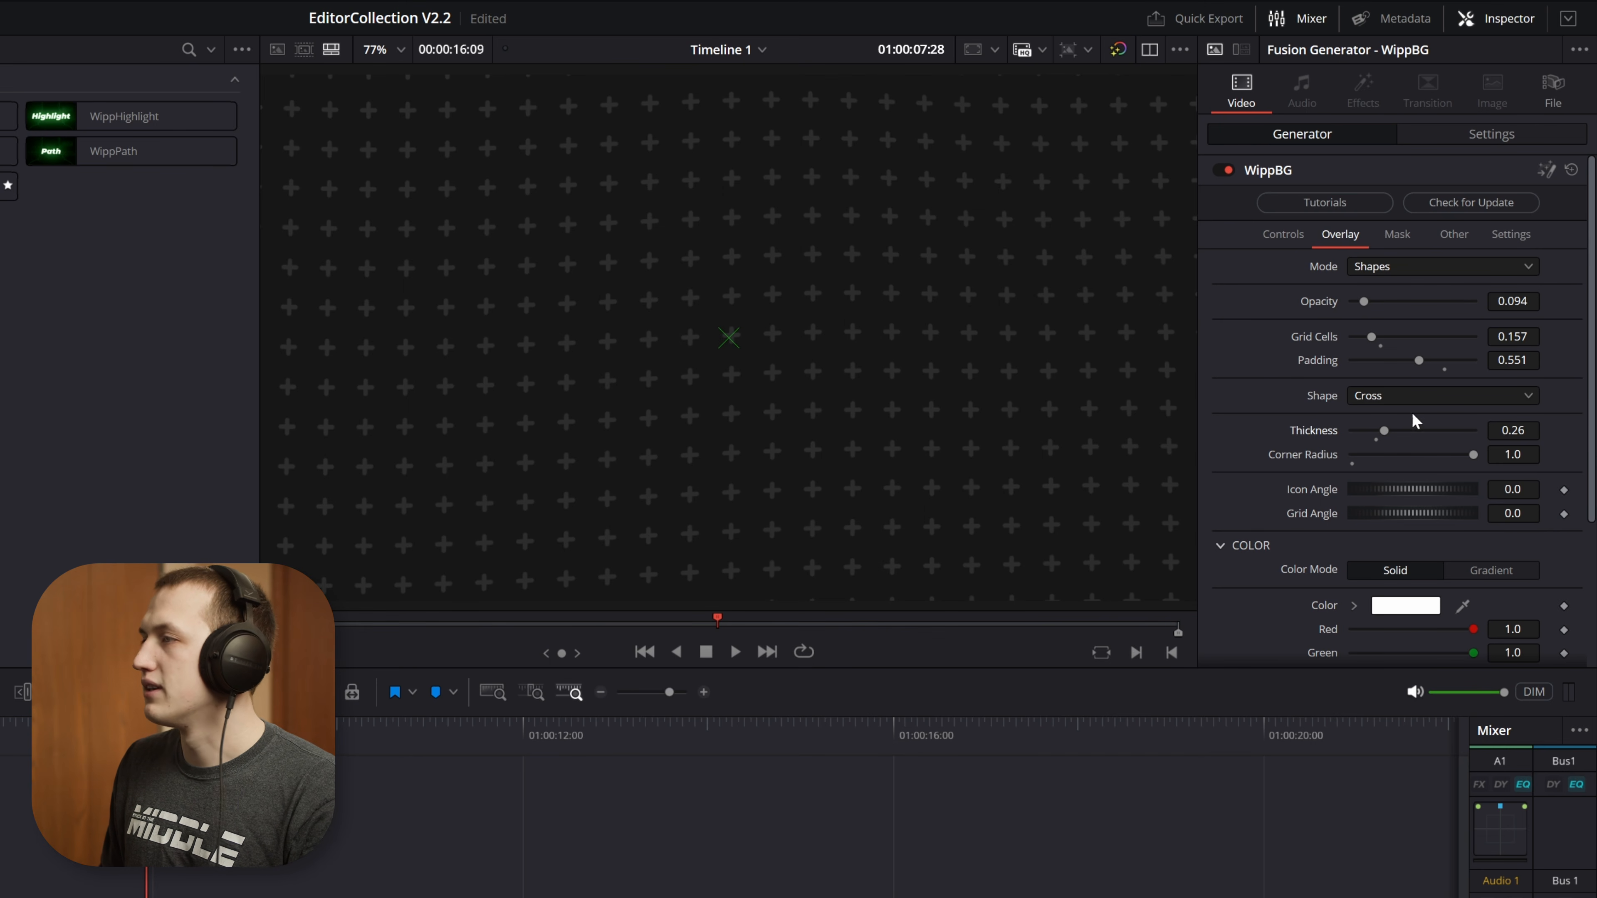
Try the Star shape for the overlay, varying the points and reducing the depth to 0.197
{"action": "left_click", "coordinate": [1395, 395]}
{"action": "left_click", "coordinate": [1377, 484]}
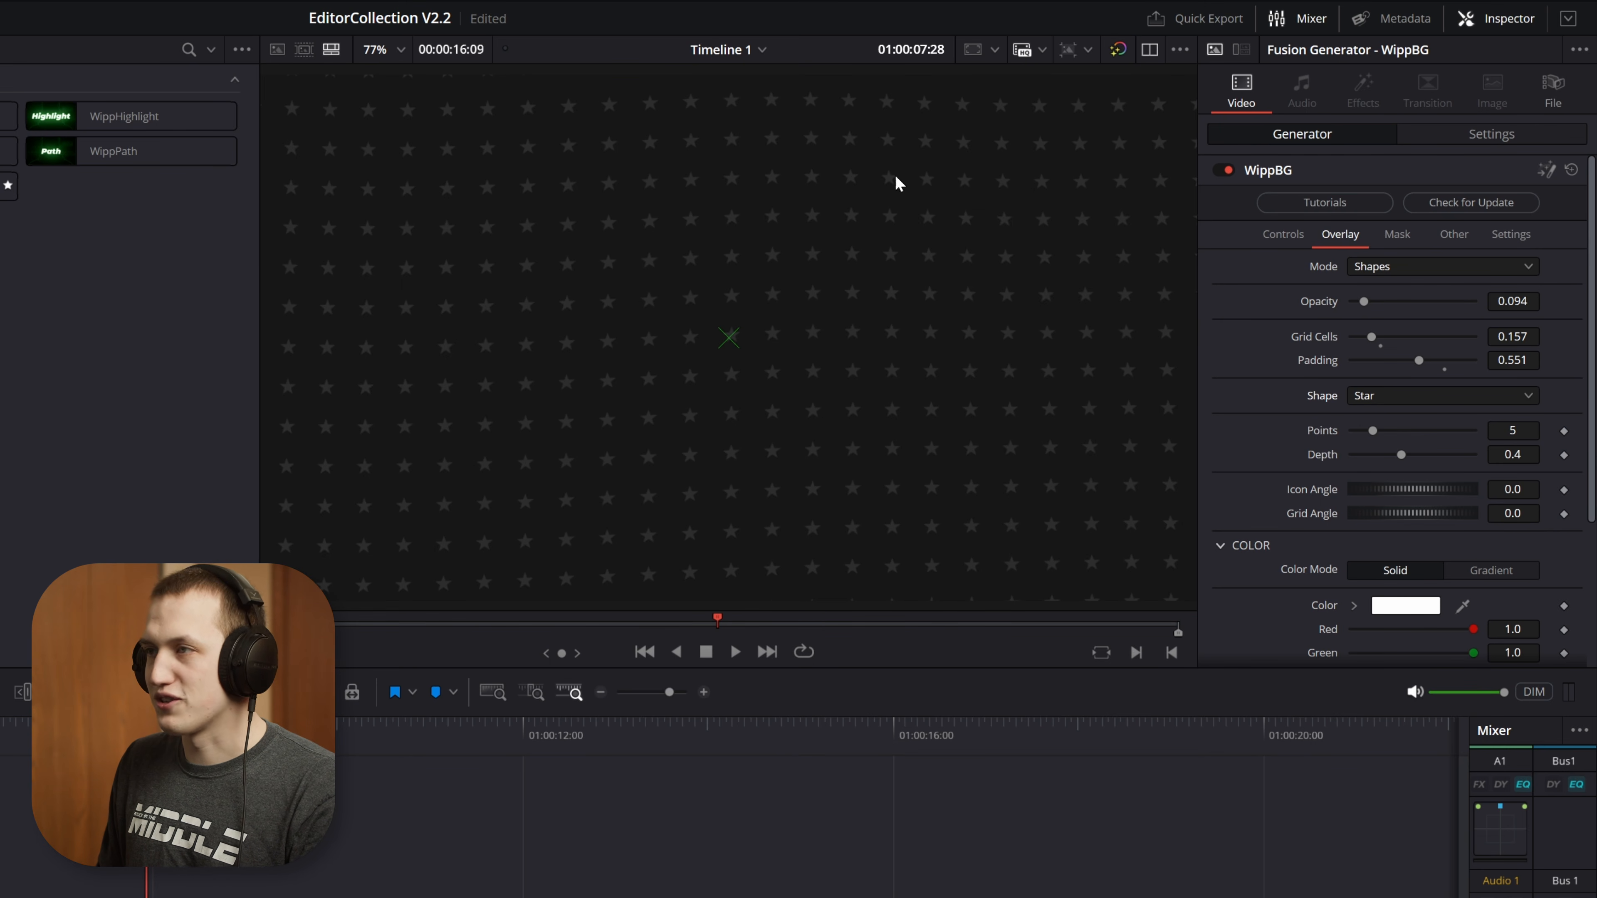
{"action": "left_click_drag", "start_coordinate": [1373, 433], "coordinate": [1386, 464]}
{"action": "scroll", "coordinate": [881, 352], "scroll_direction": "up", "scroll_amount": 5}
{"action": "left_click", "coordinate": [1374, 438]}
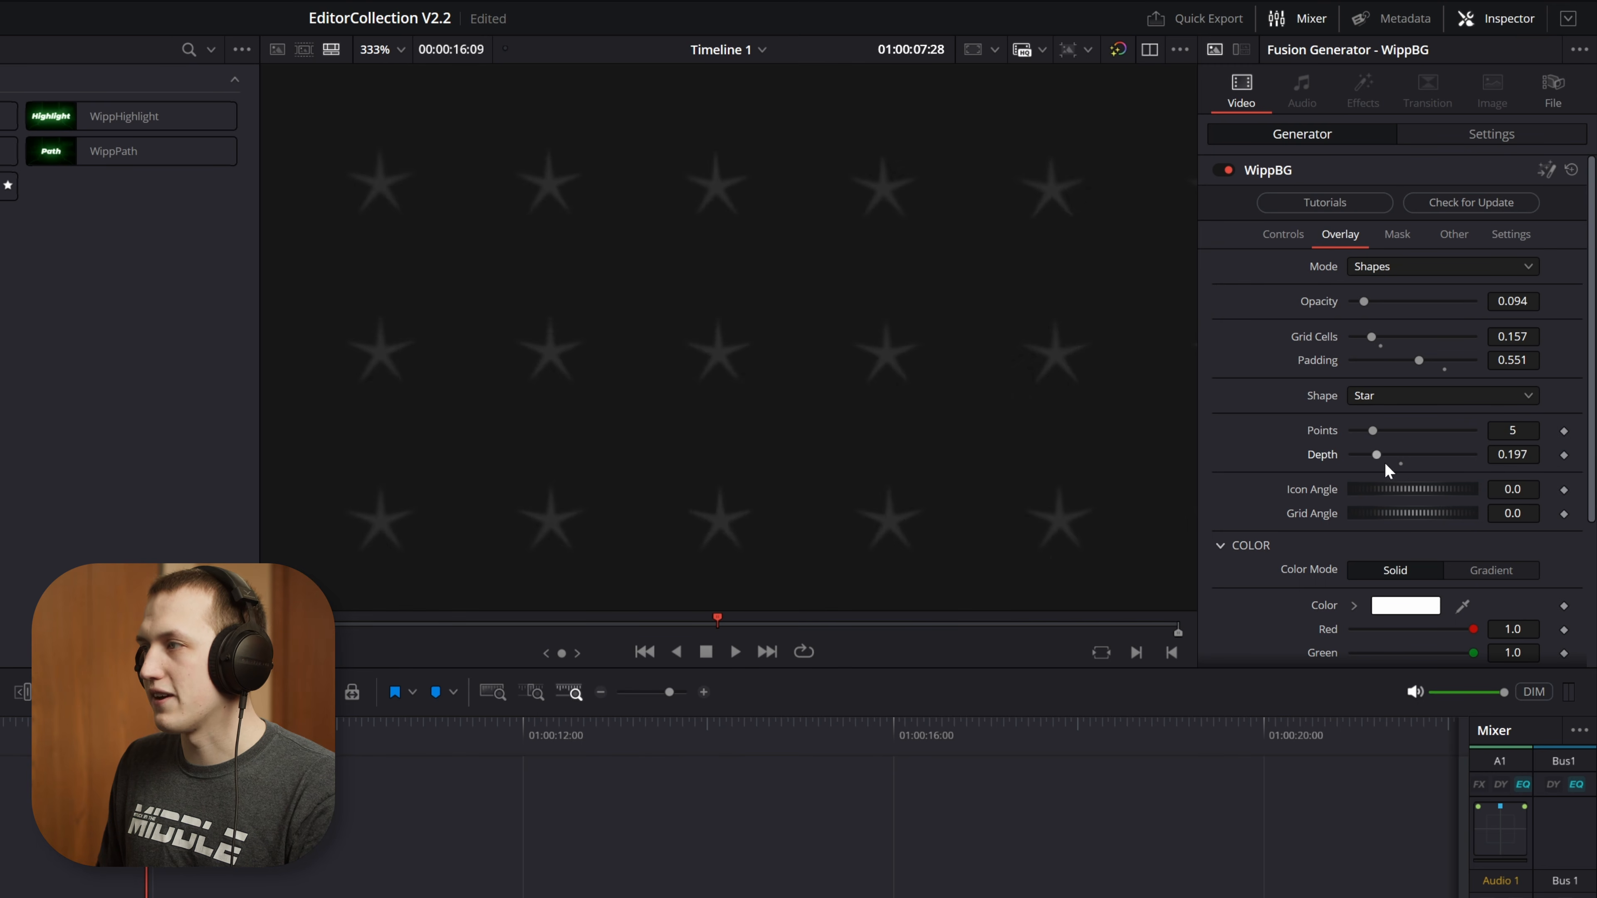
{"action": "key", "text": "shift+z"}
Set the overlay shape to Custom with the media pool's DaVinci-Resolve-Logo-Square.tif as its clip, and move the playhead to 01:00:06:12 to refresh the preview
{"action": "left_click", "coordinate": [1411, 396]}
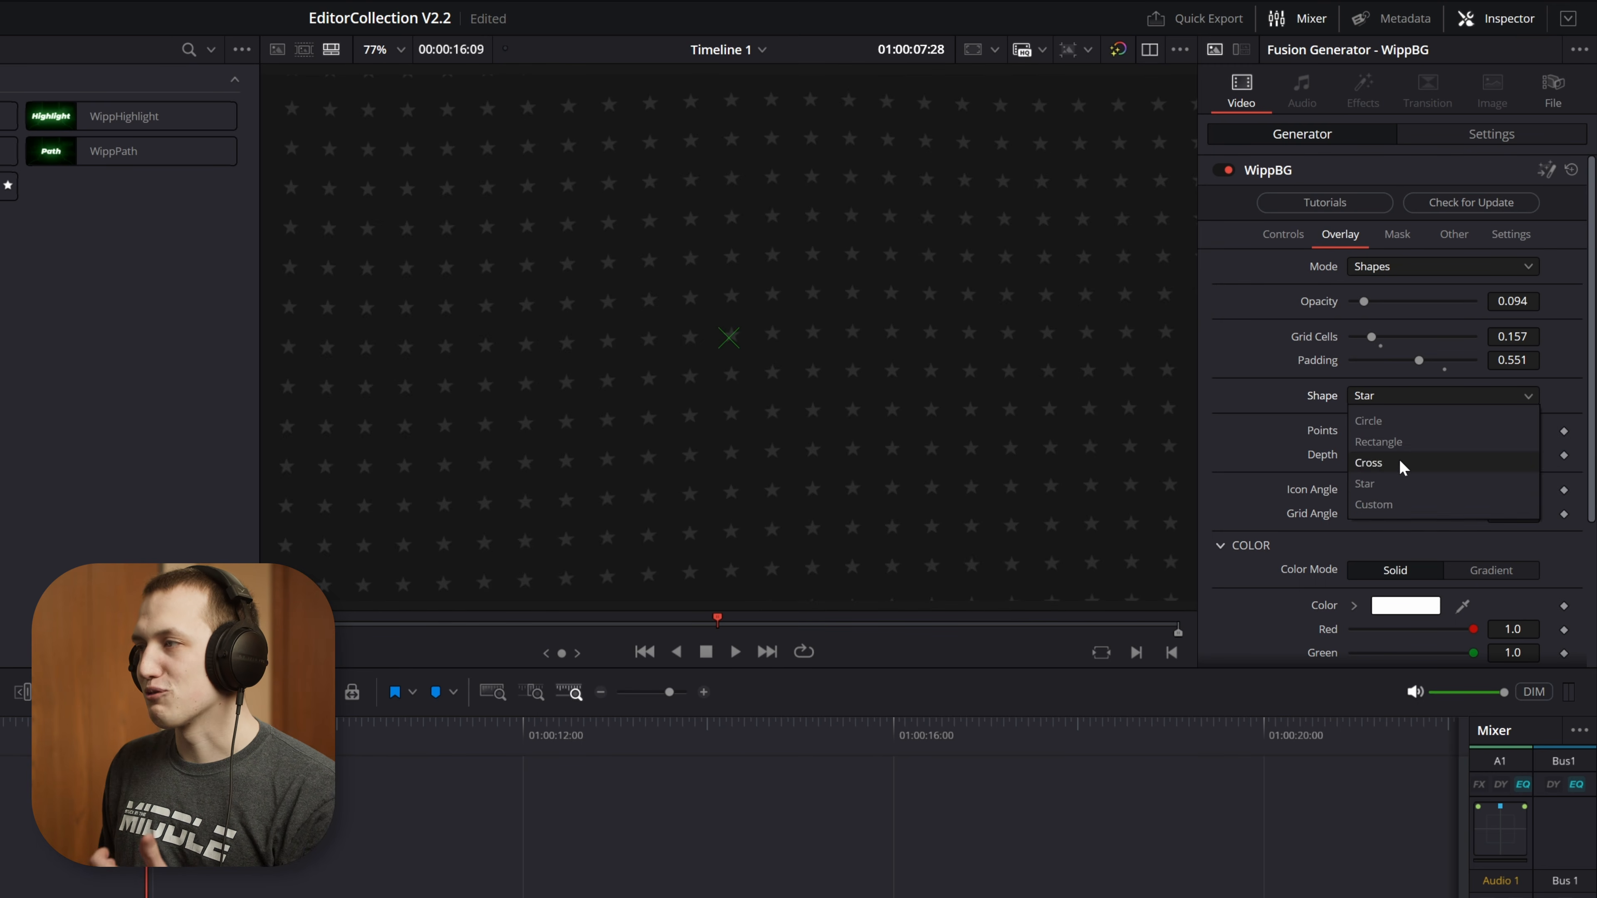
{"action": "left_click", "coordinate": [1376, 502]}
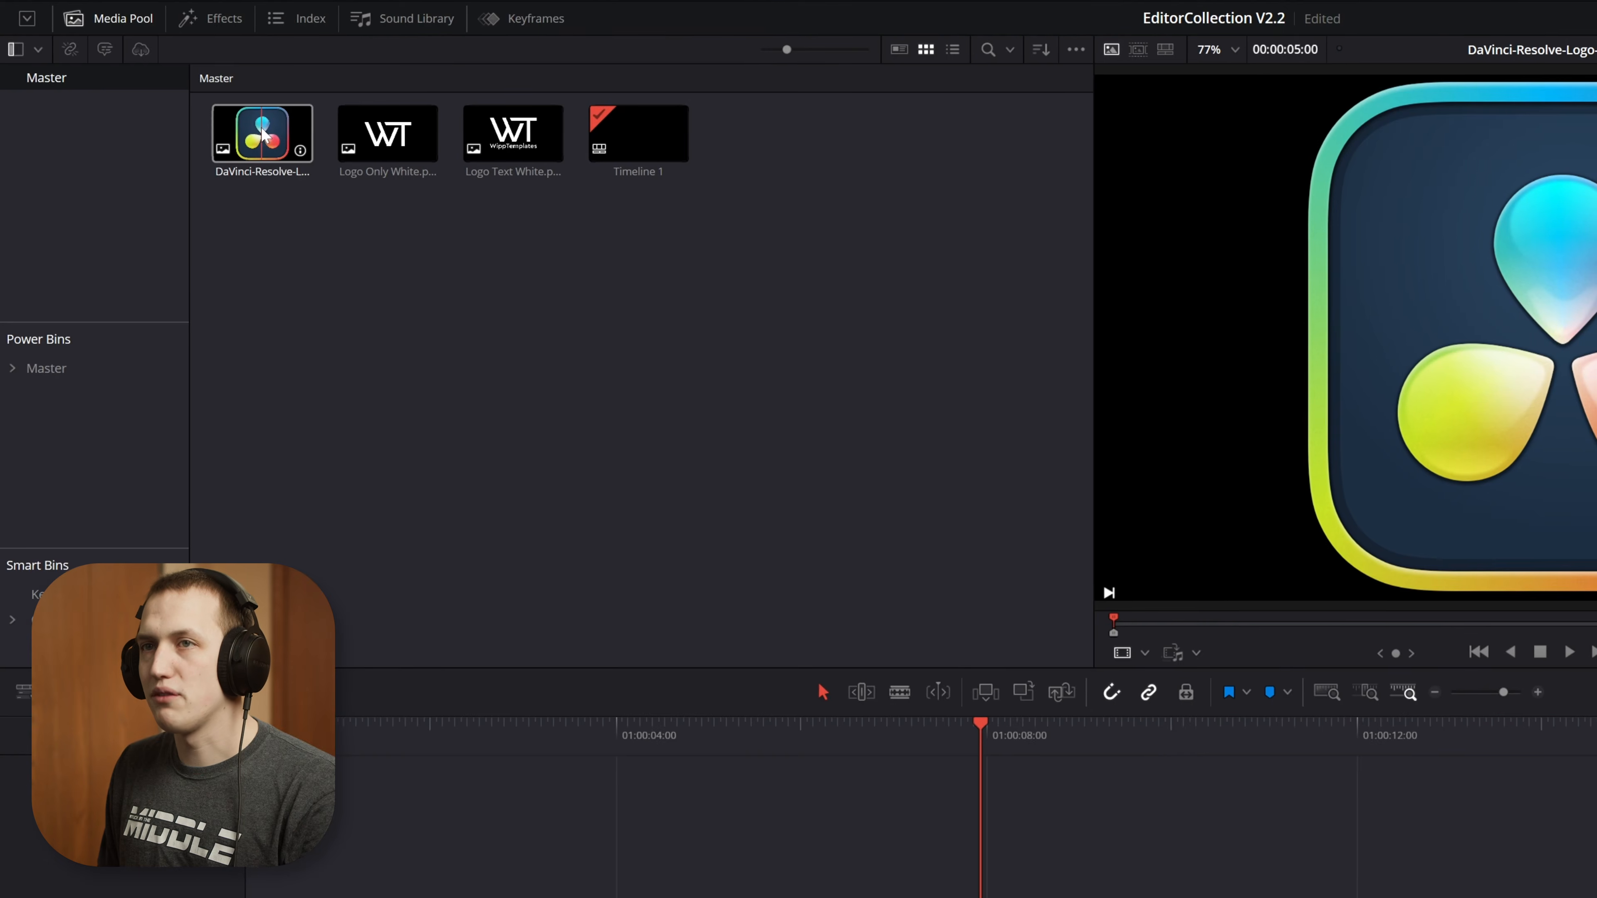
{"action": "left_click_drag", "start_coordinate": [187, 109], "coordinate": [1517, 326]}
{"action": "left_click_drag", "start_coordinate": [1474, 452], "coordinate": [1446, 458]}
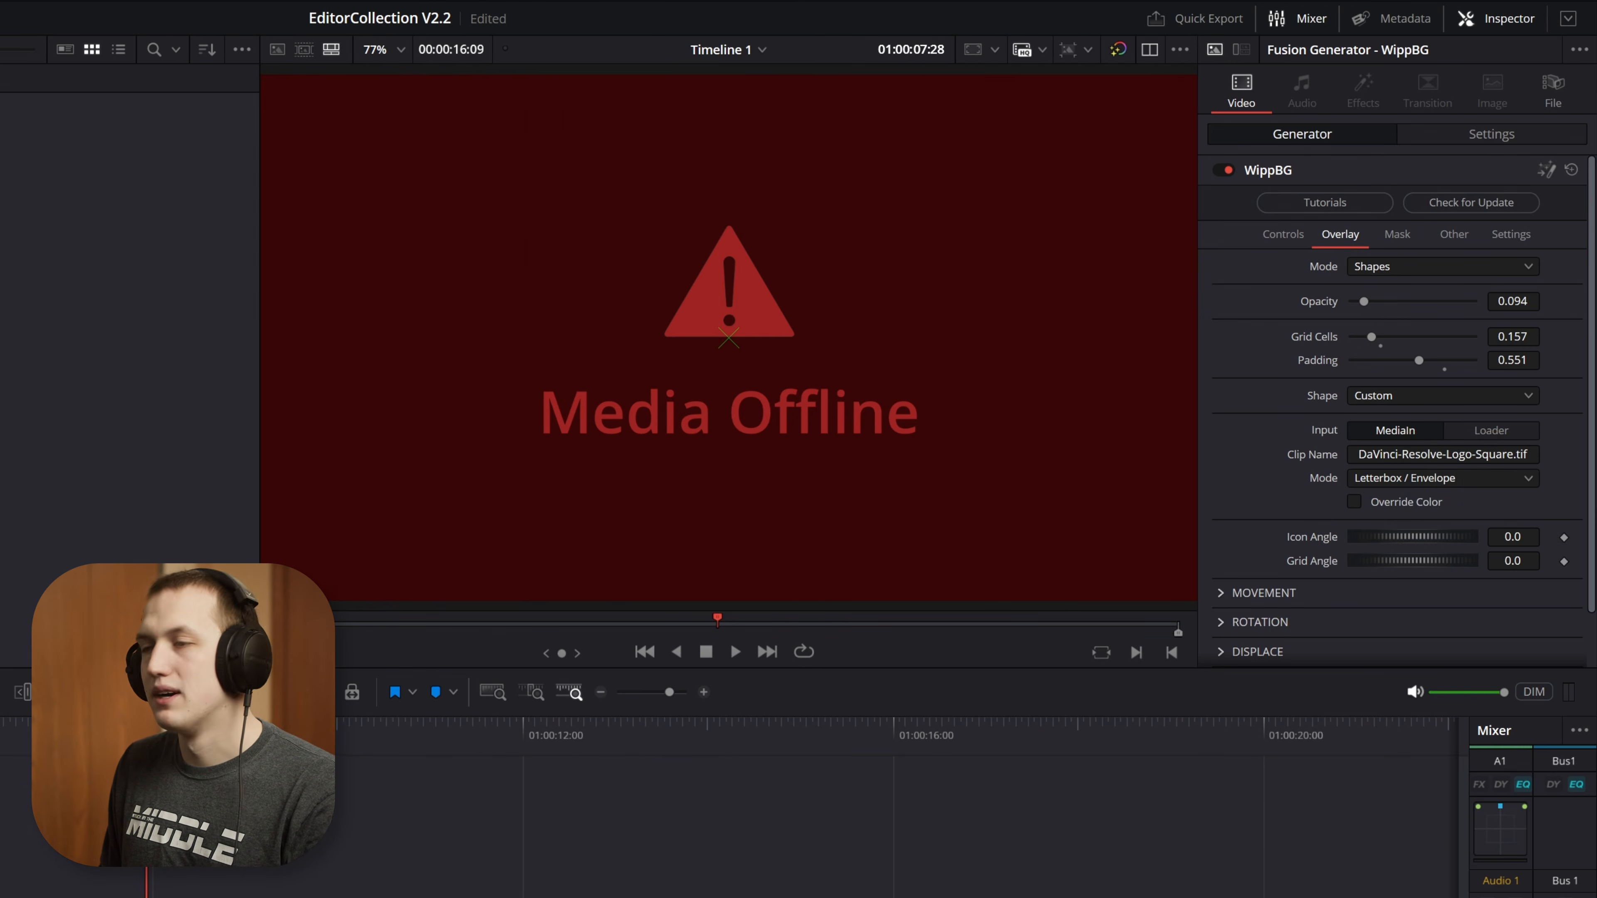
{"action": "left_click_drag", "start_coordinate": [146, 745], "coordinate": [5, 745]}
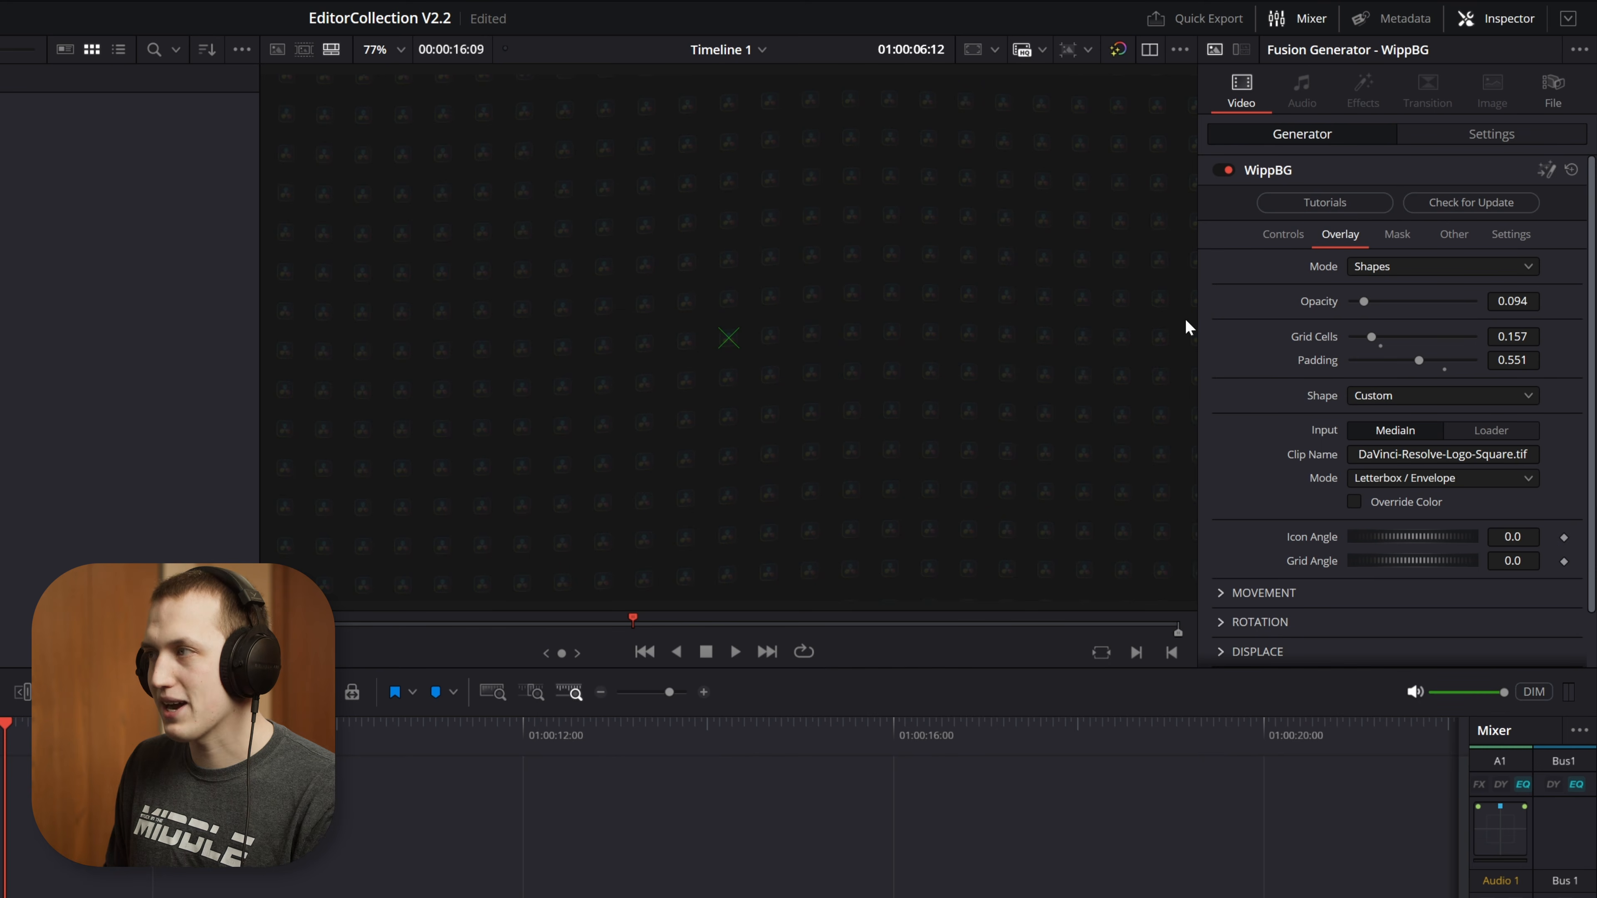
Set the logo overlay's opacity to 0.756, padding to 0.543 and grid cells to 0.087, keeping both angles at 0.0
{"action": "left_click_drag", "start_coordinate": [1363, 302], "coordinate": [1444, 302]}
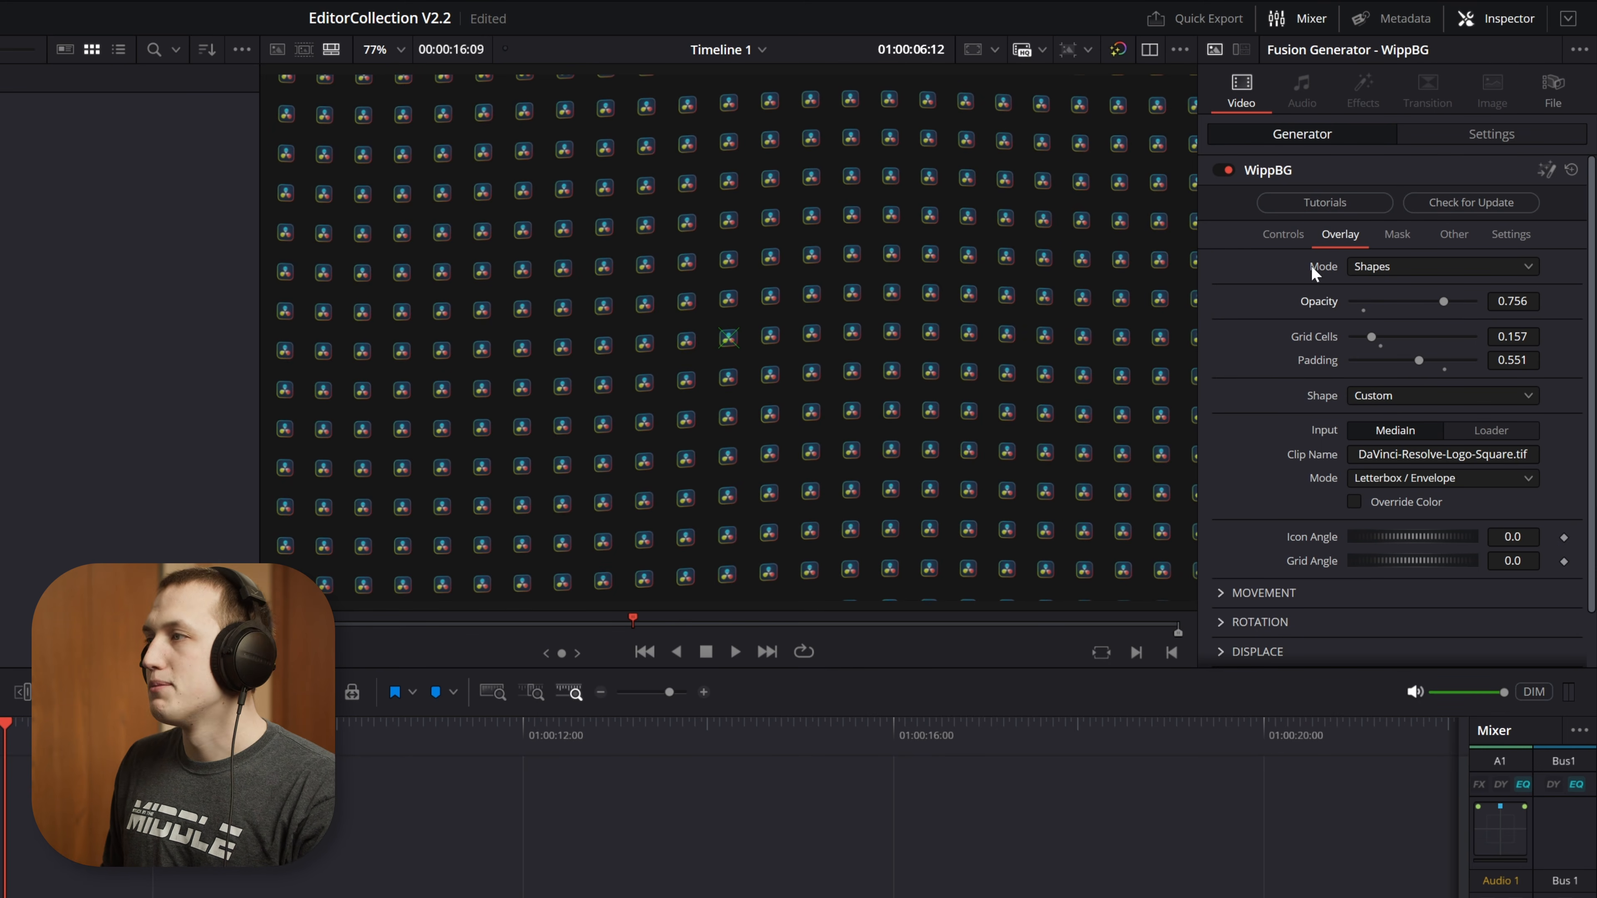
{"action": "left_click_drag", "start_coordinate": [1421, 357], "coordinate": [1364, 342]}
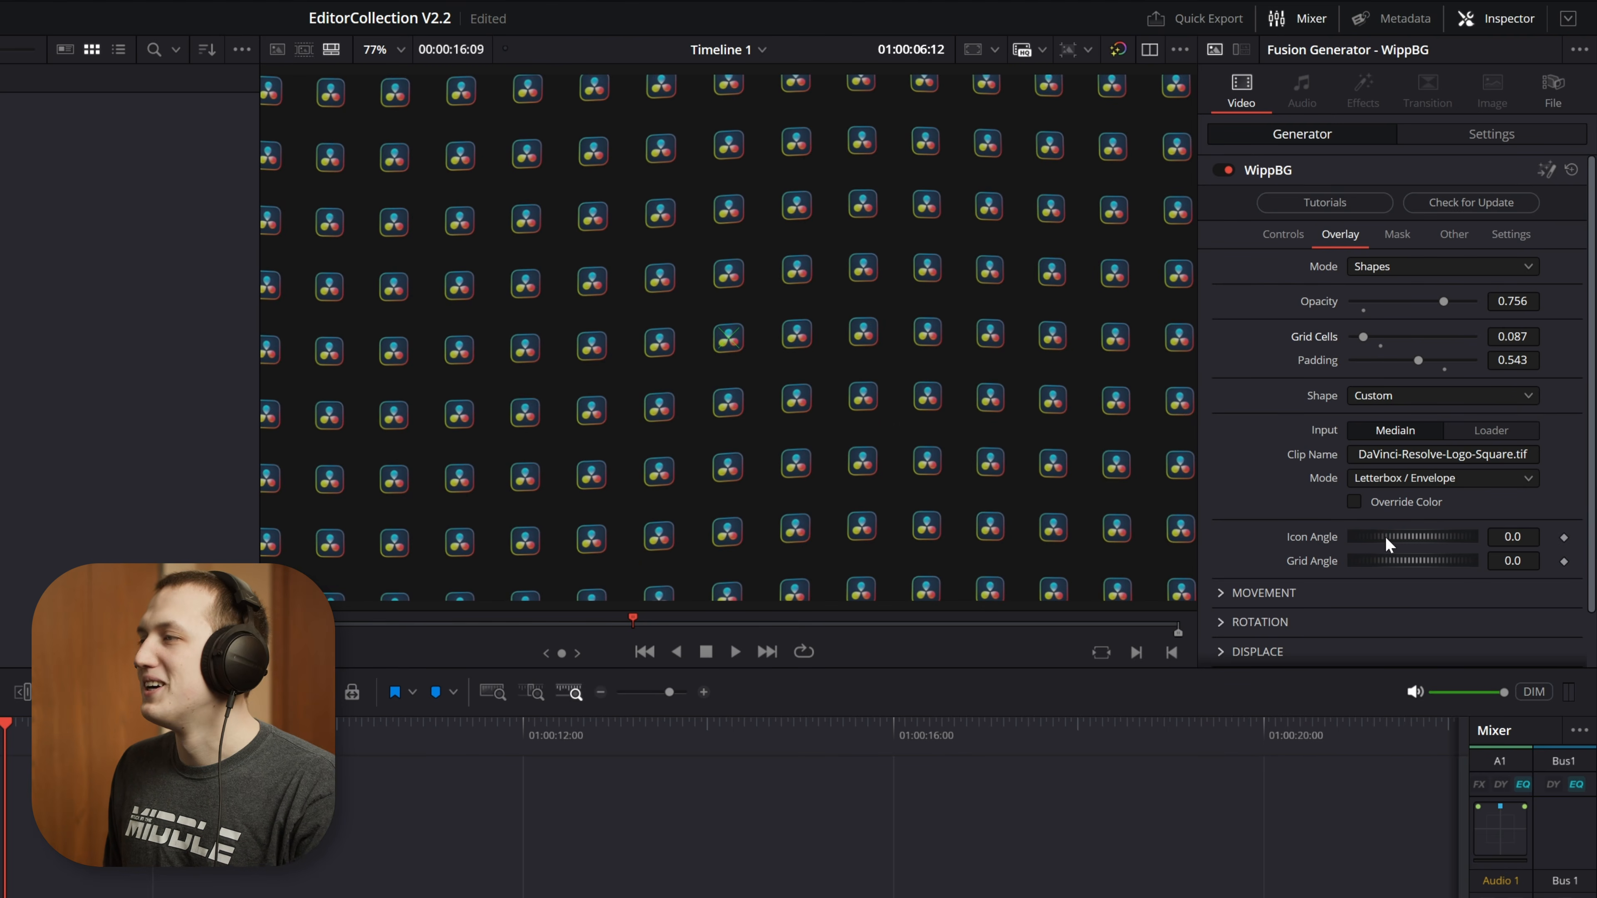
{"action": "left_click_drag", "start_coordinate": [1387, 537], "coordinate": [1417, 574]}
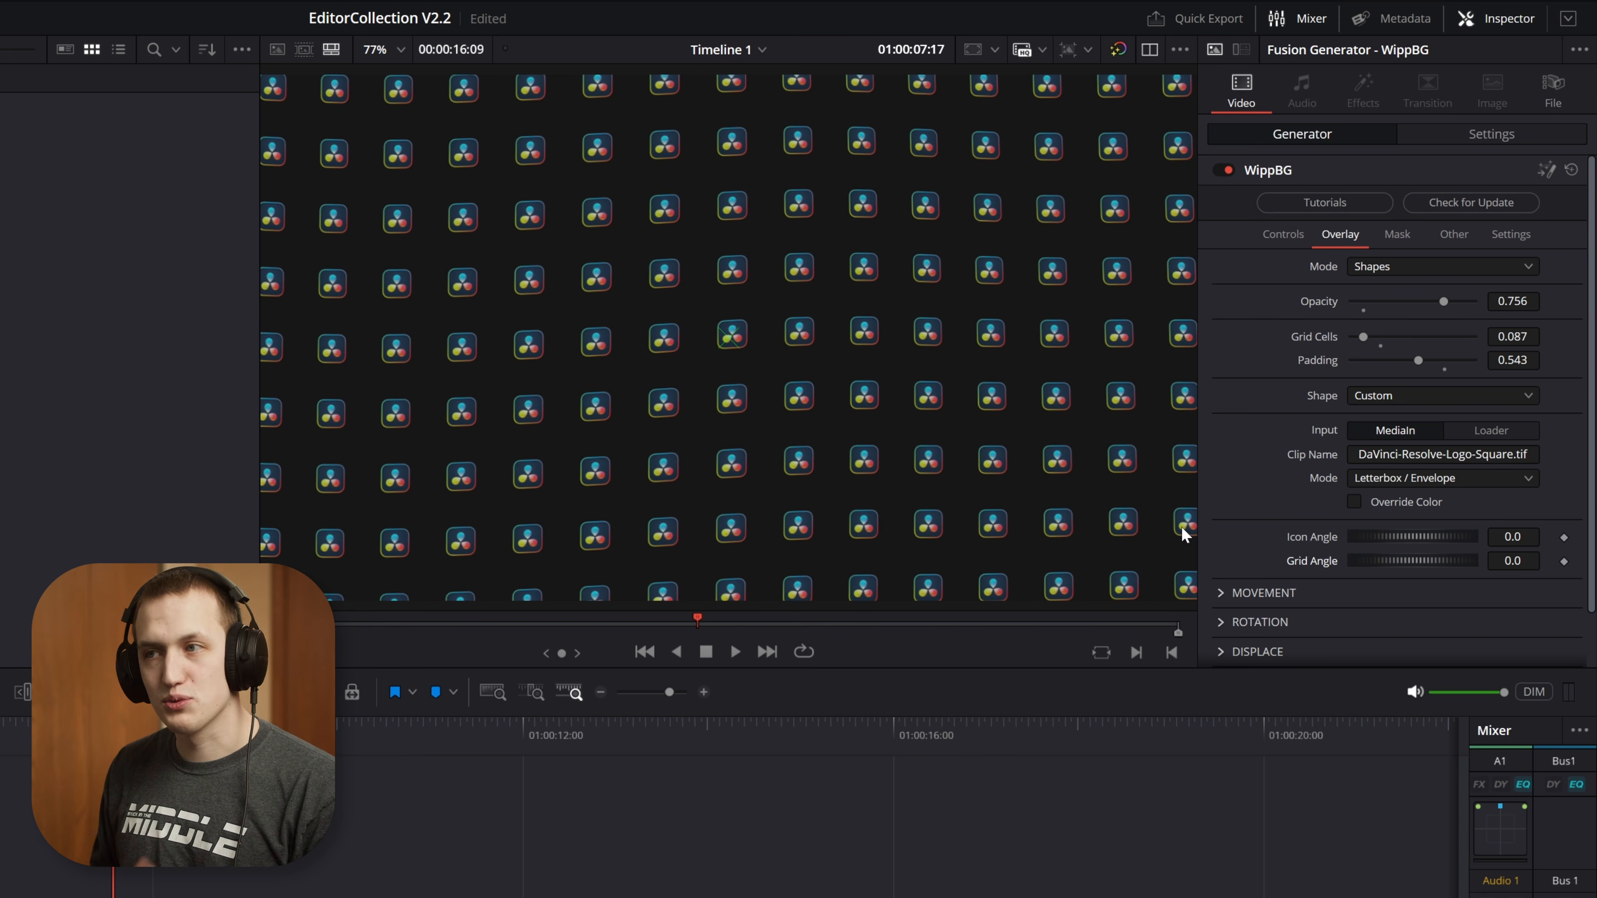
Preview the logo pattern at 01:00:05:09 and check the fit mode options for the custom clip
{"action": "key", "text": "space"}
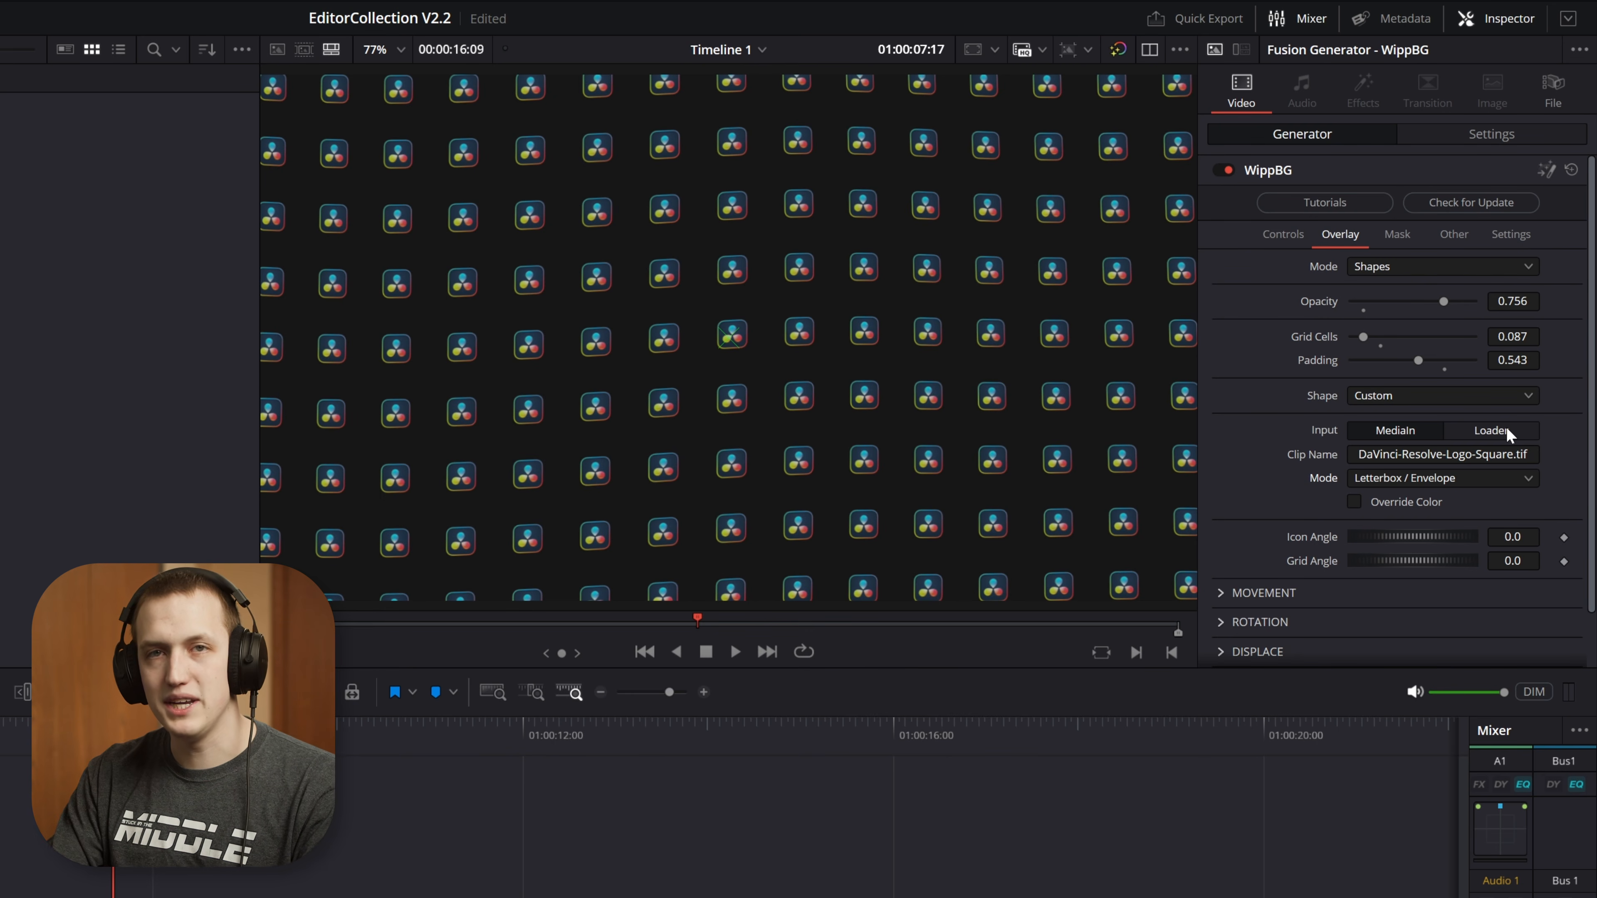
{"action": "left_click_drag", "start_coordinate": [114, 735], "coordinate": [1, 735]}
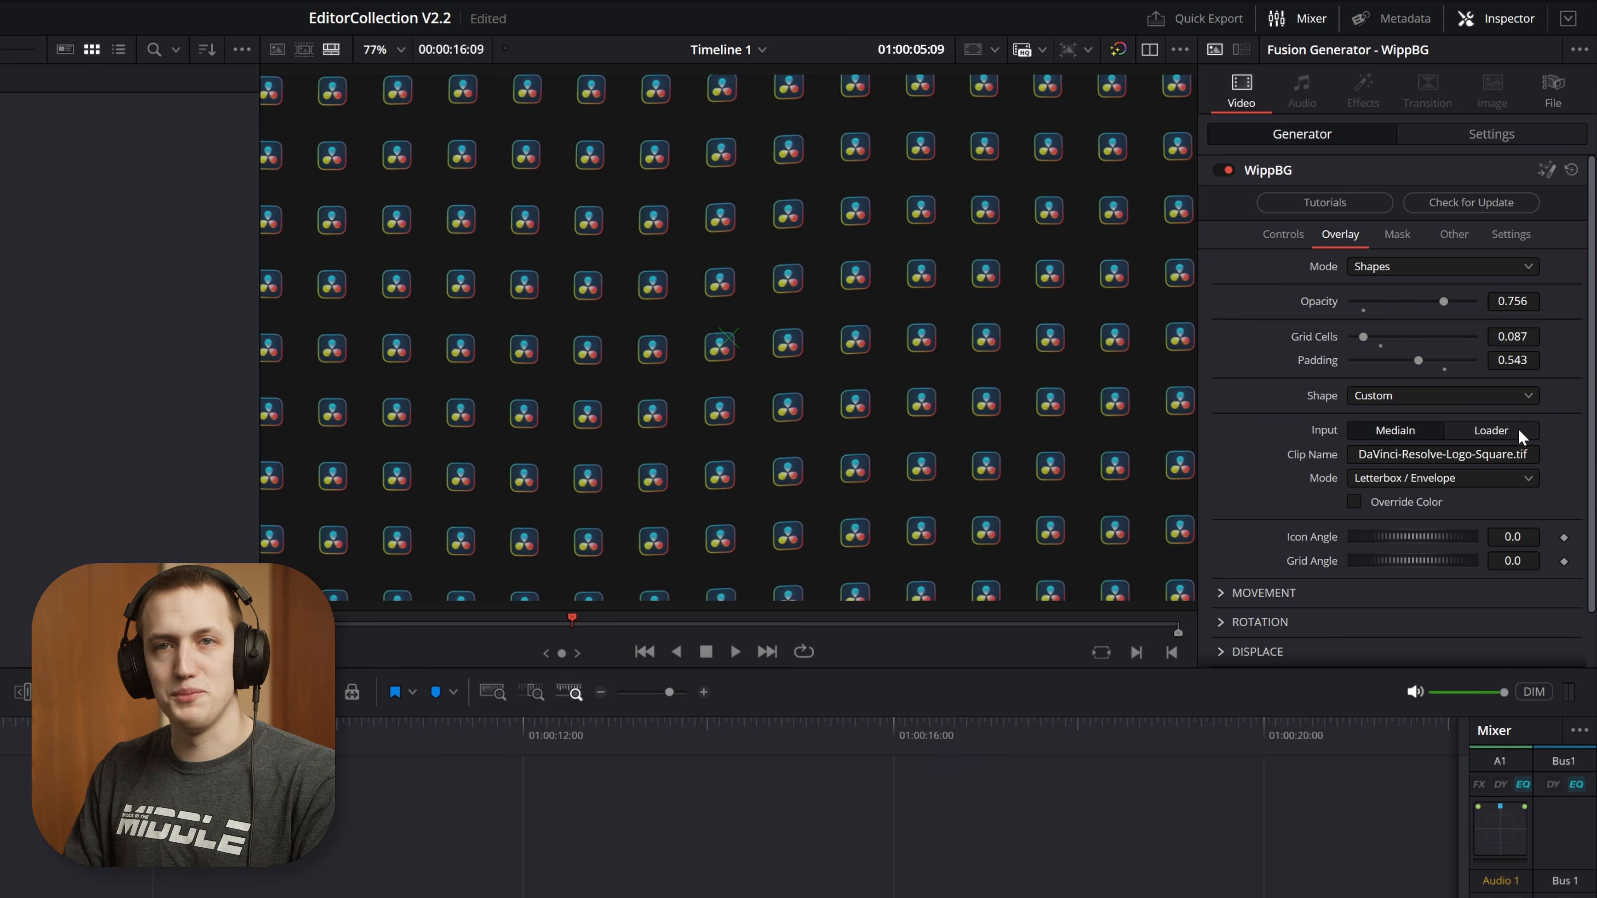
{"action": "left_click", "coordinate": [1372, 478]}
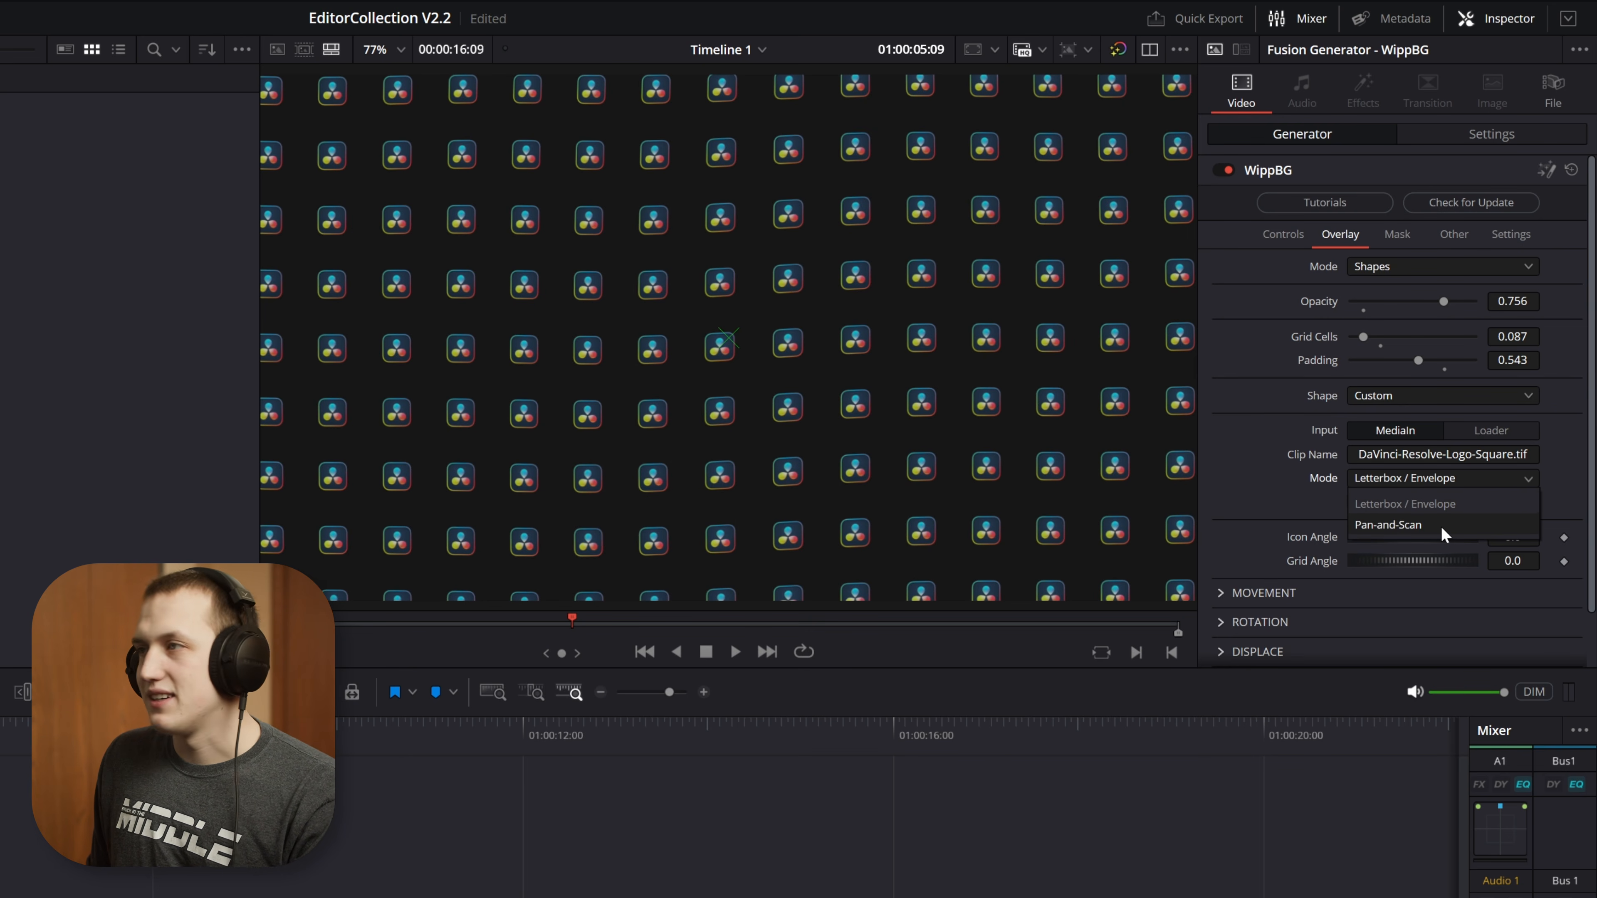
{"action": "left_click", "coordinate": [1319, 508]}
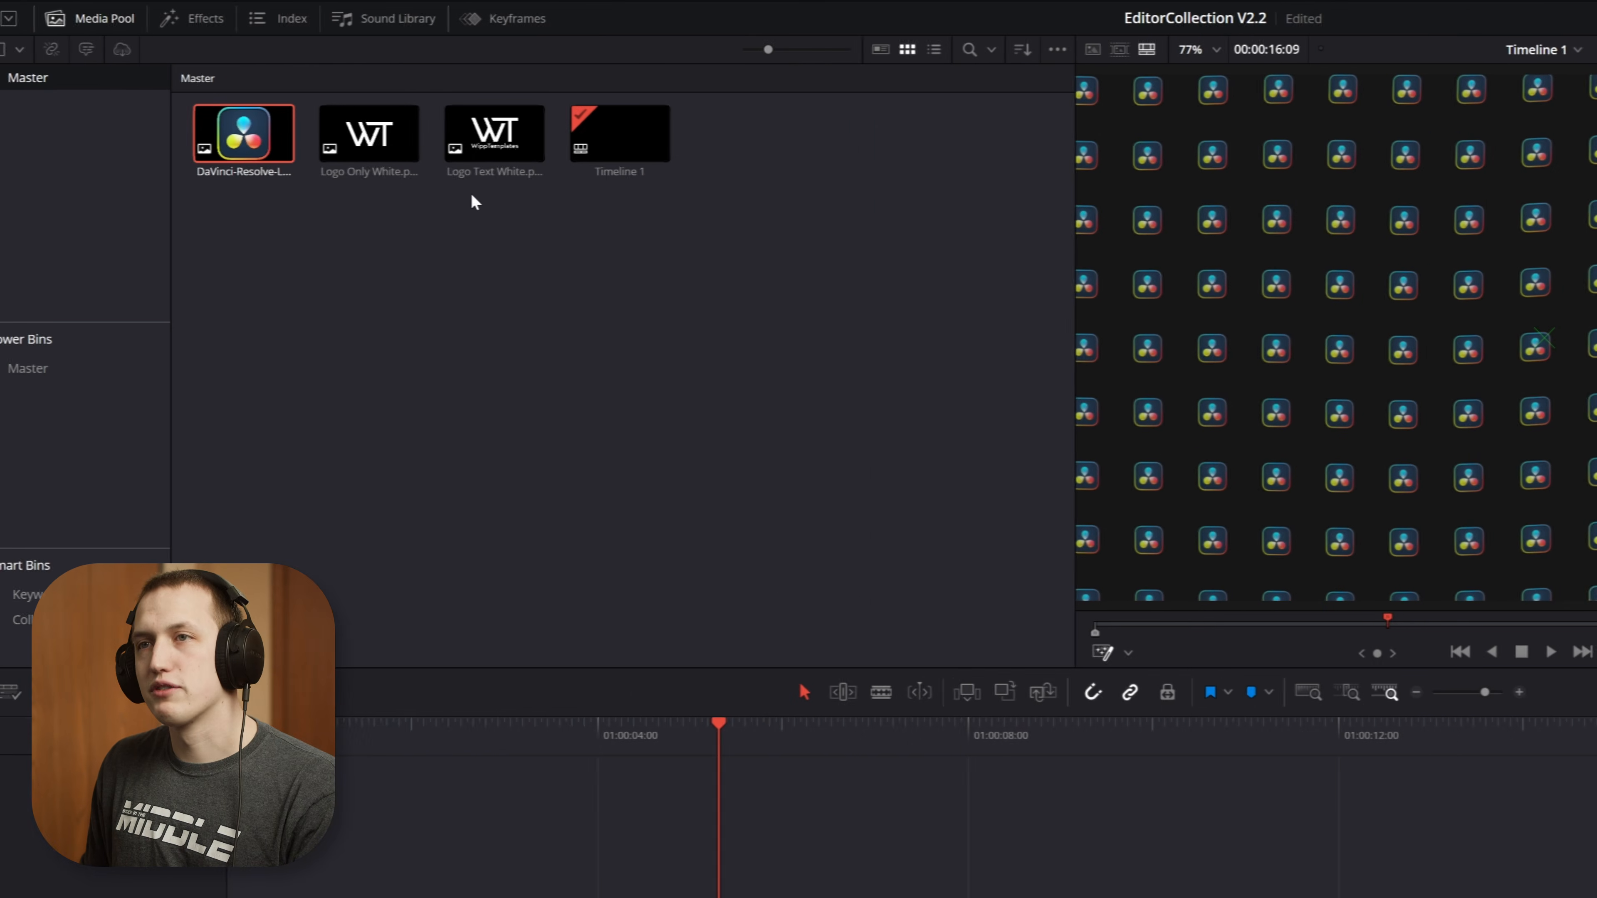
Replace the custom shape's clip with Logo Text White.png from the media pool and enable Override Color
{"action": "double_click", "coordinate": [506, 147]}
{"action": "left_click_drag", "start_coordinate": [505, 148], "coordinate": [1474, 456]}
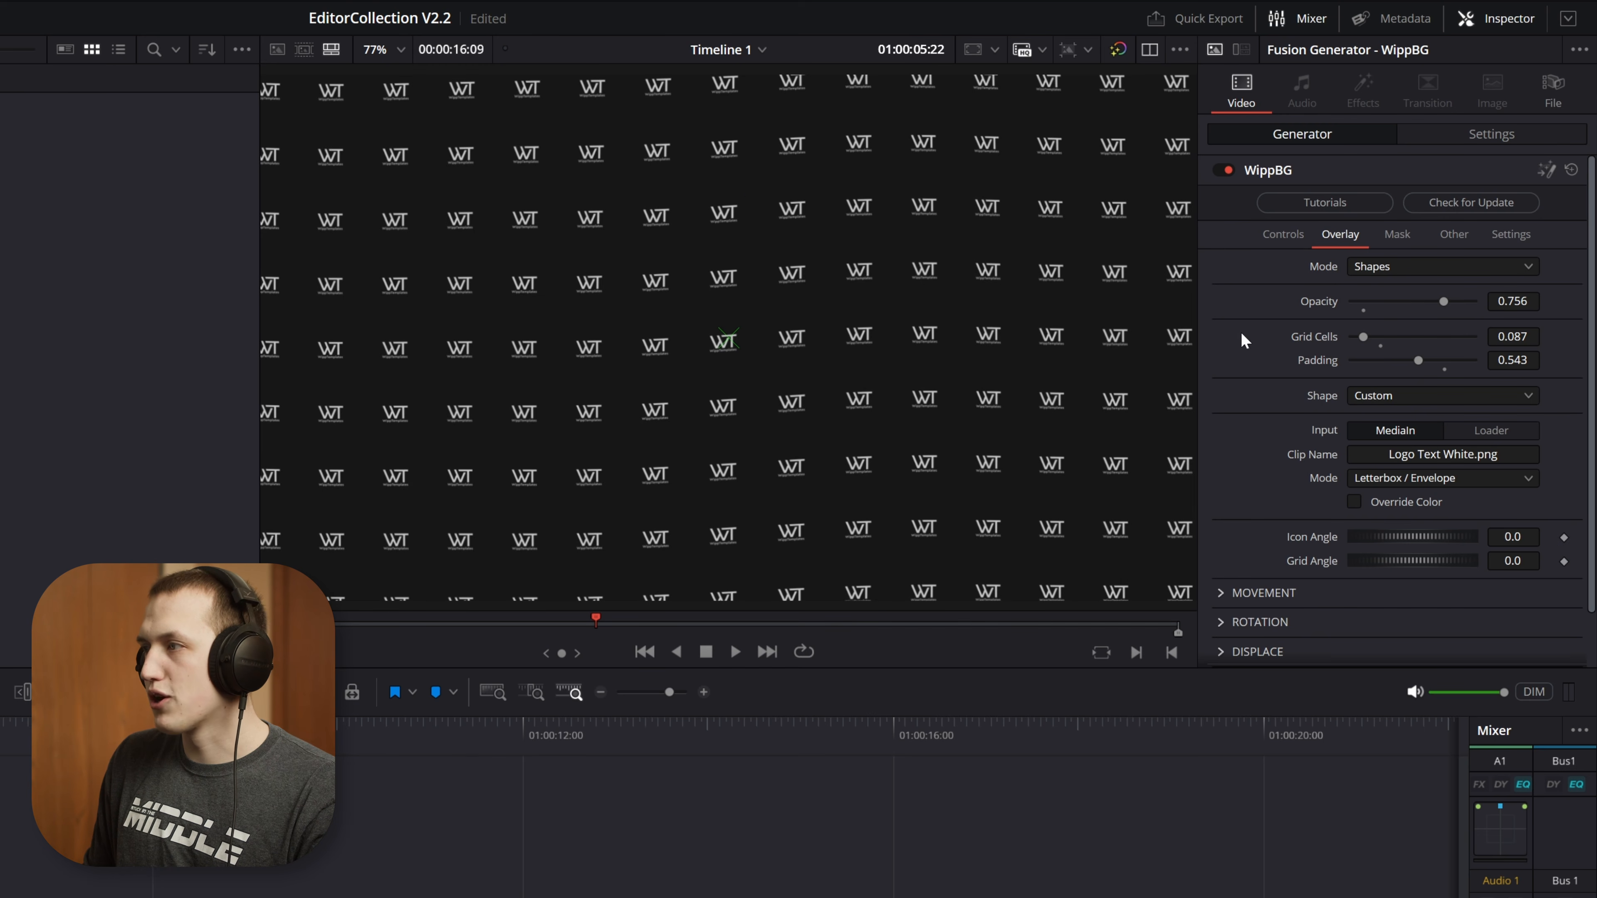
{"action": "left_click", "coordinate": [1426, 503]}
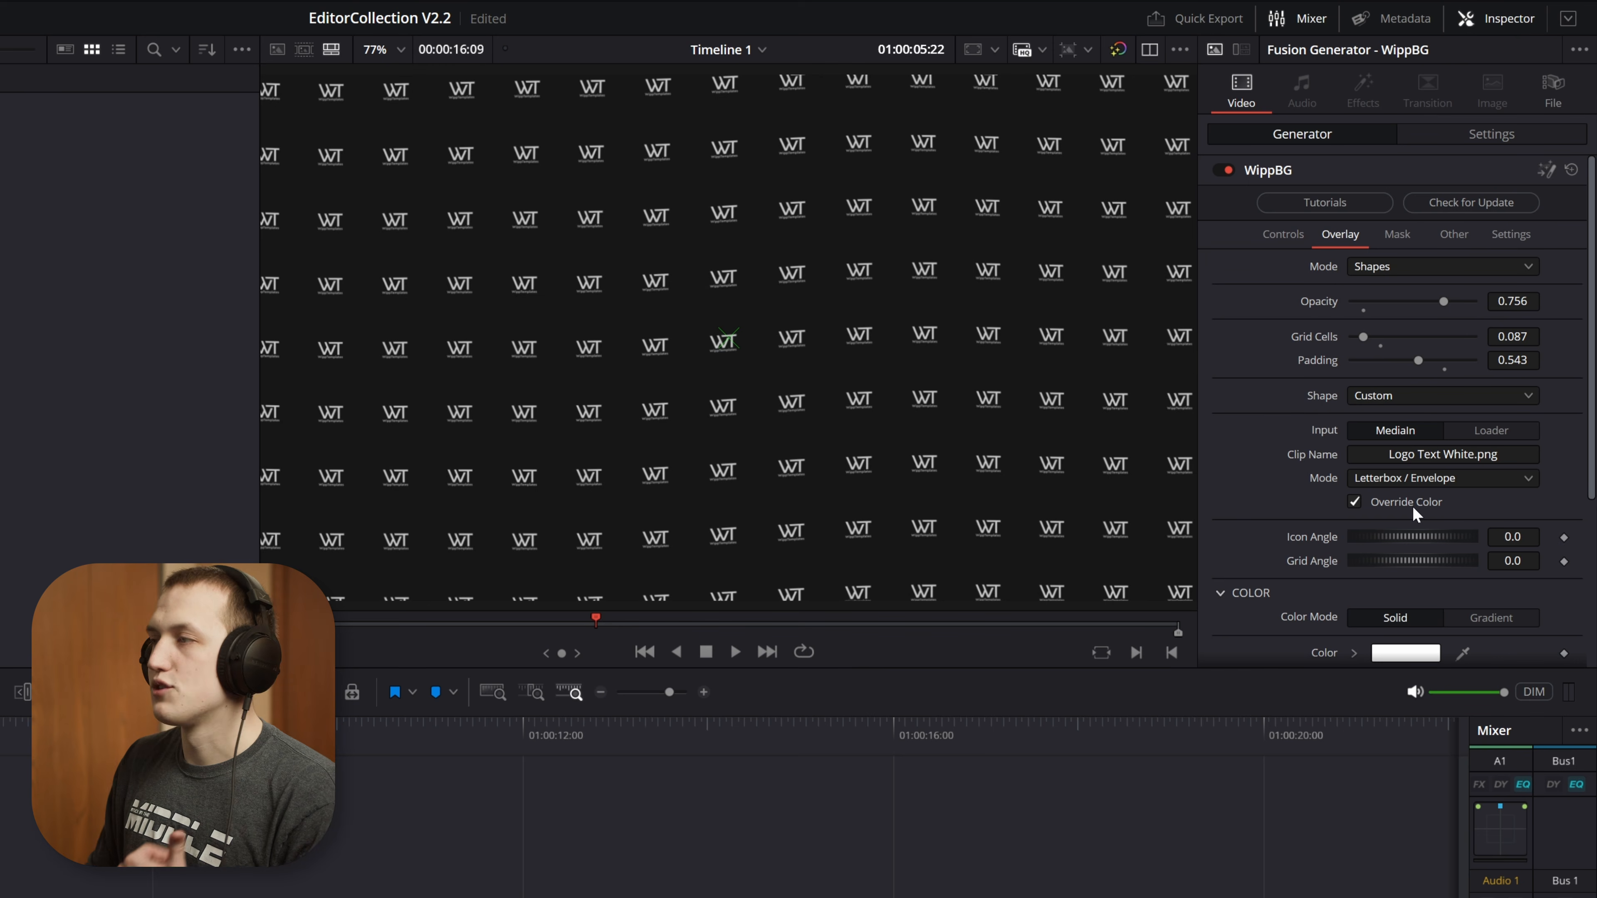
{"action": "scroll", "coordinate": [1386, 435], "scroll_direction": "down", "scroll_amount": 4}
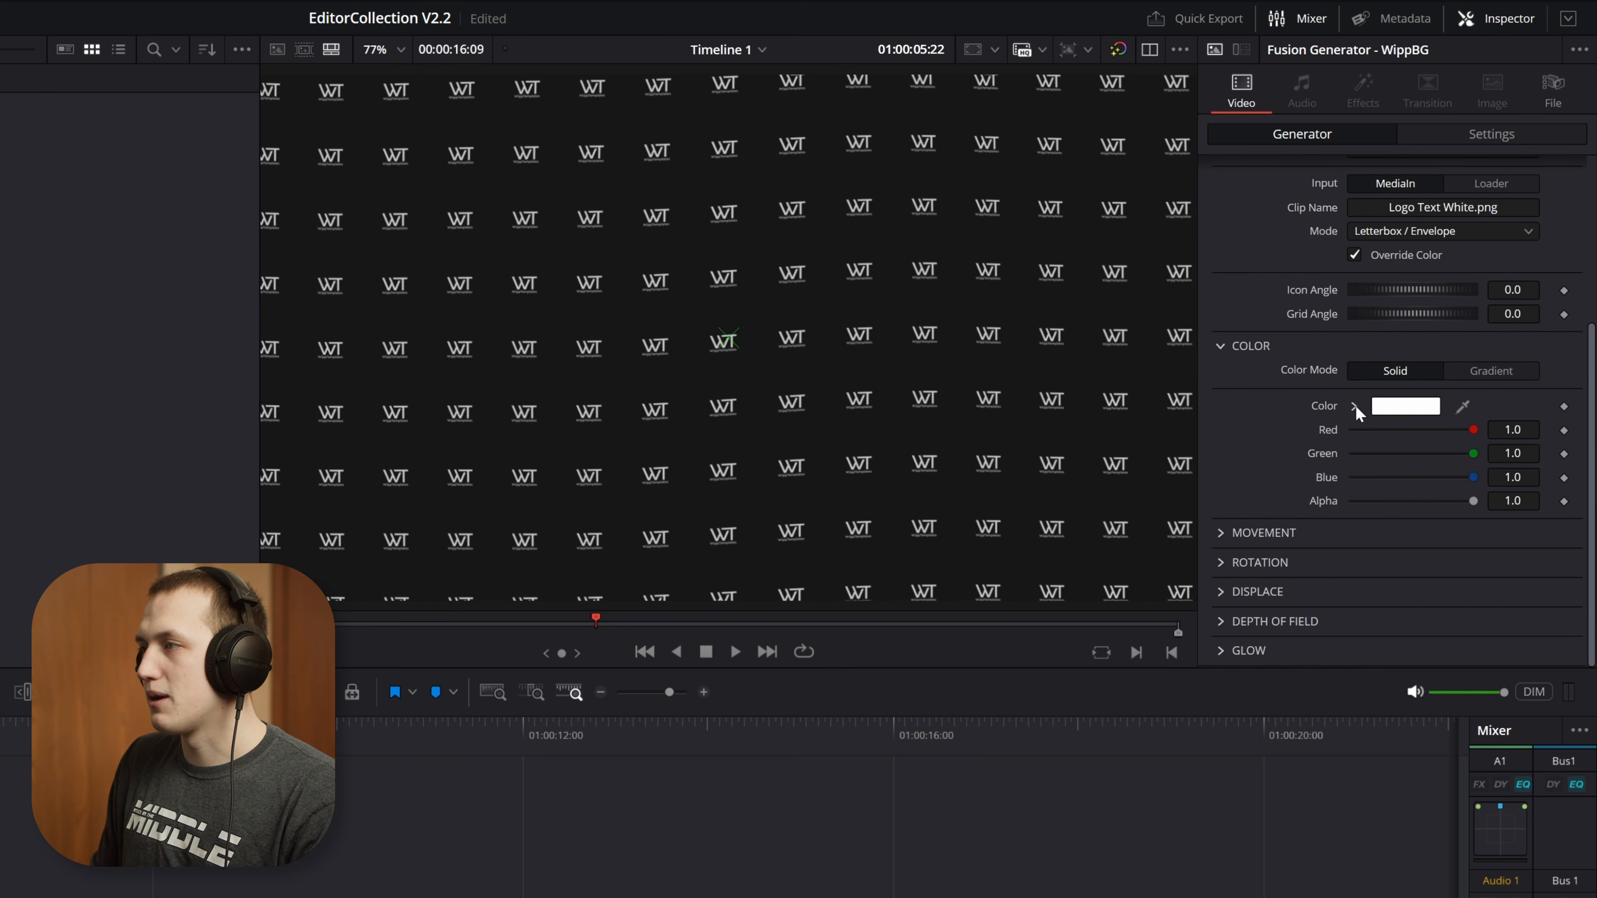
Turn off Override Color for the custom logo shape and check the overlay mode options, keeping Shapes
{"action": "left_click", "coordinate": [1354, 406]}
{"action": "left_click", "coordinate": [1488, 436]}
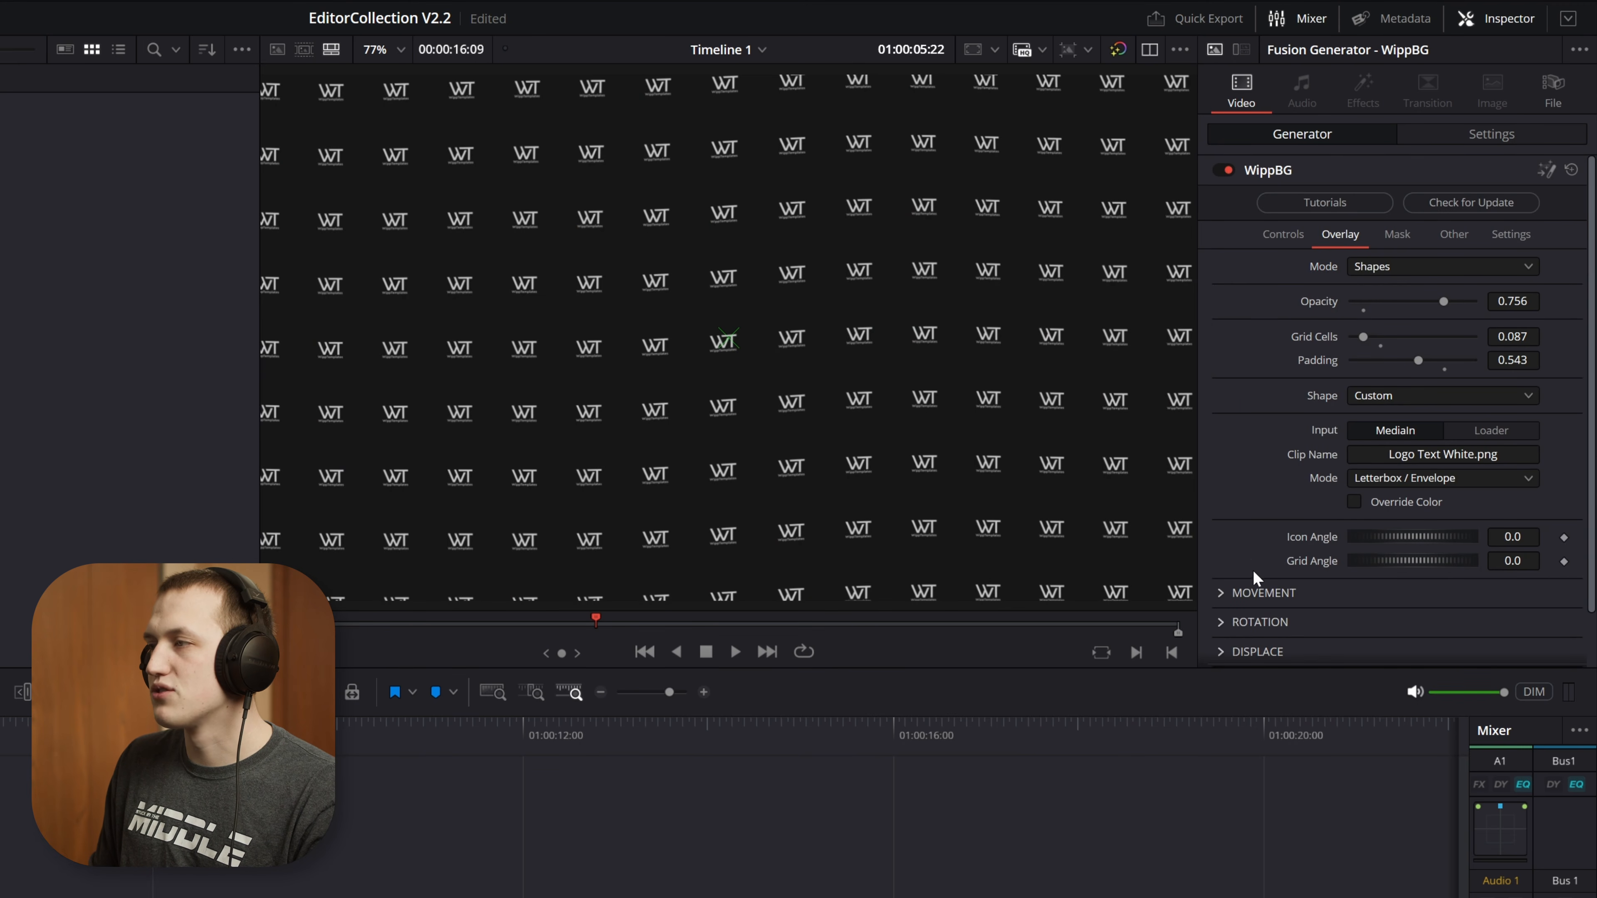
{"action": "scroll", "coordinate": [1258, 576], "scroll_direction": "down", "scroll_amount": 1}
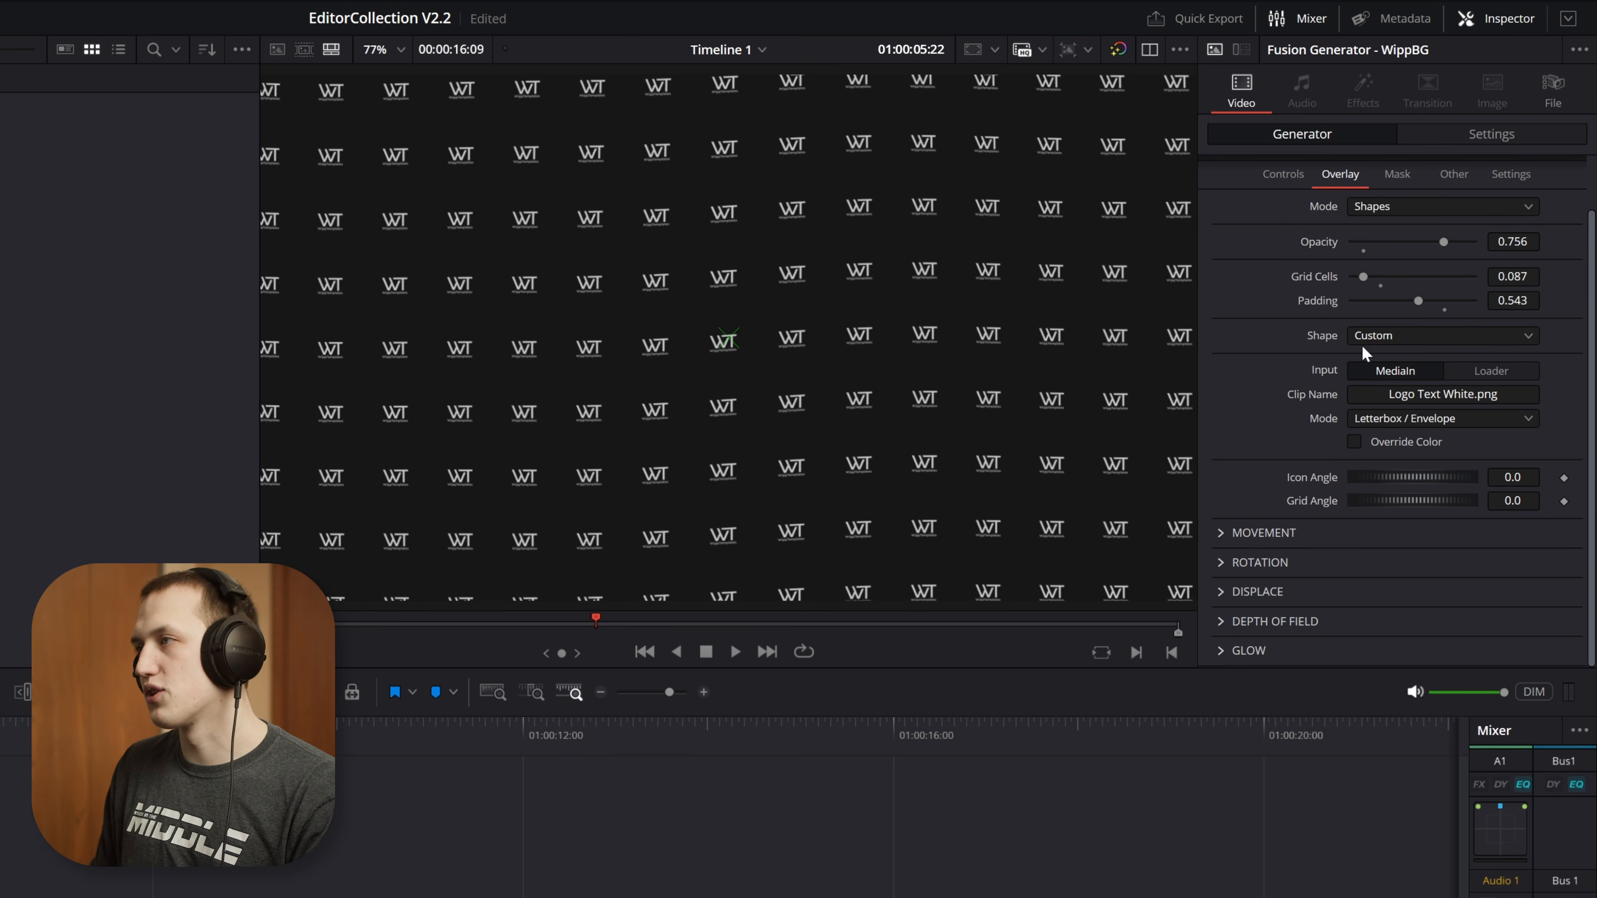
{"action": "left_click", "coordinate": [1358, 210]}
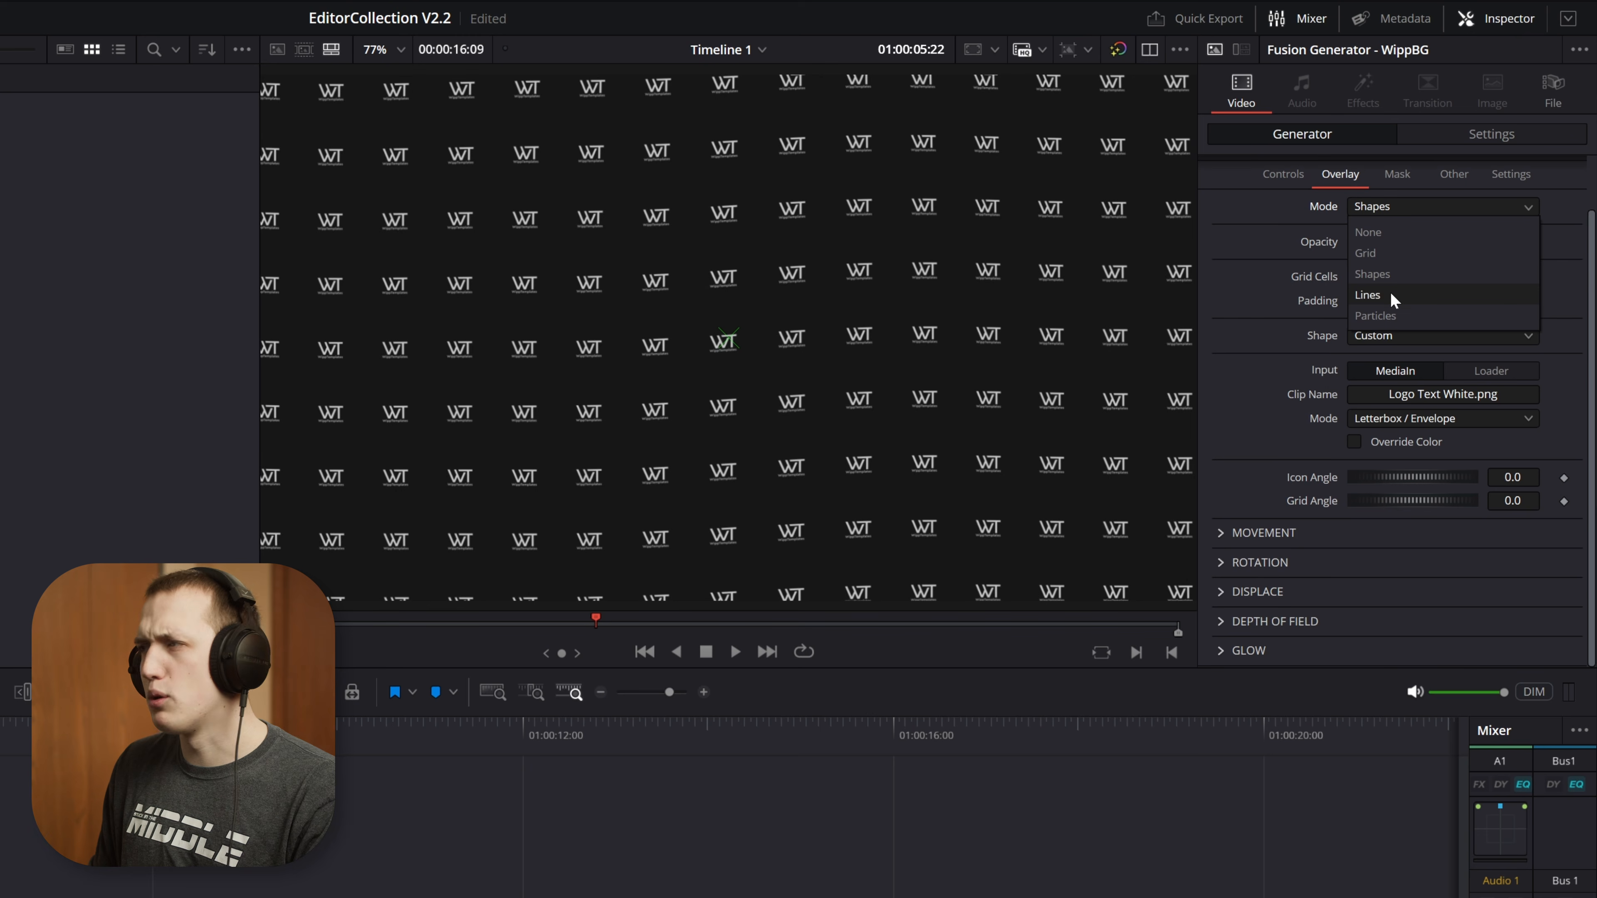
{"action": "left_click", "coordinate": [1370, 555]}
Set the overlay's movement speed to 0.142 and direction to -142.83, and play the moving logo pattern
{"action": "left_click", "coordinate": [1226, 535]}
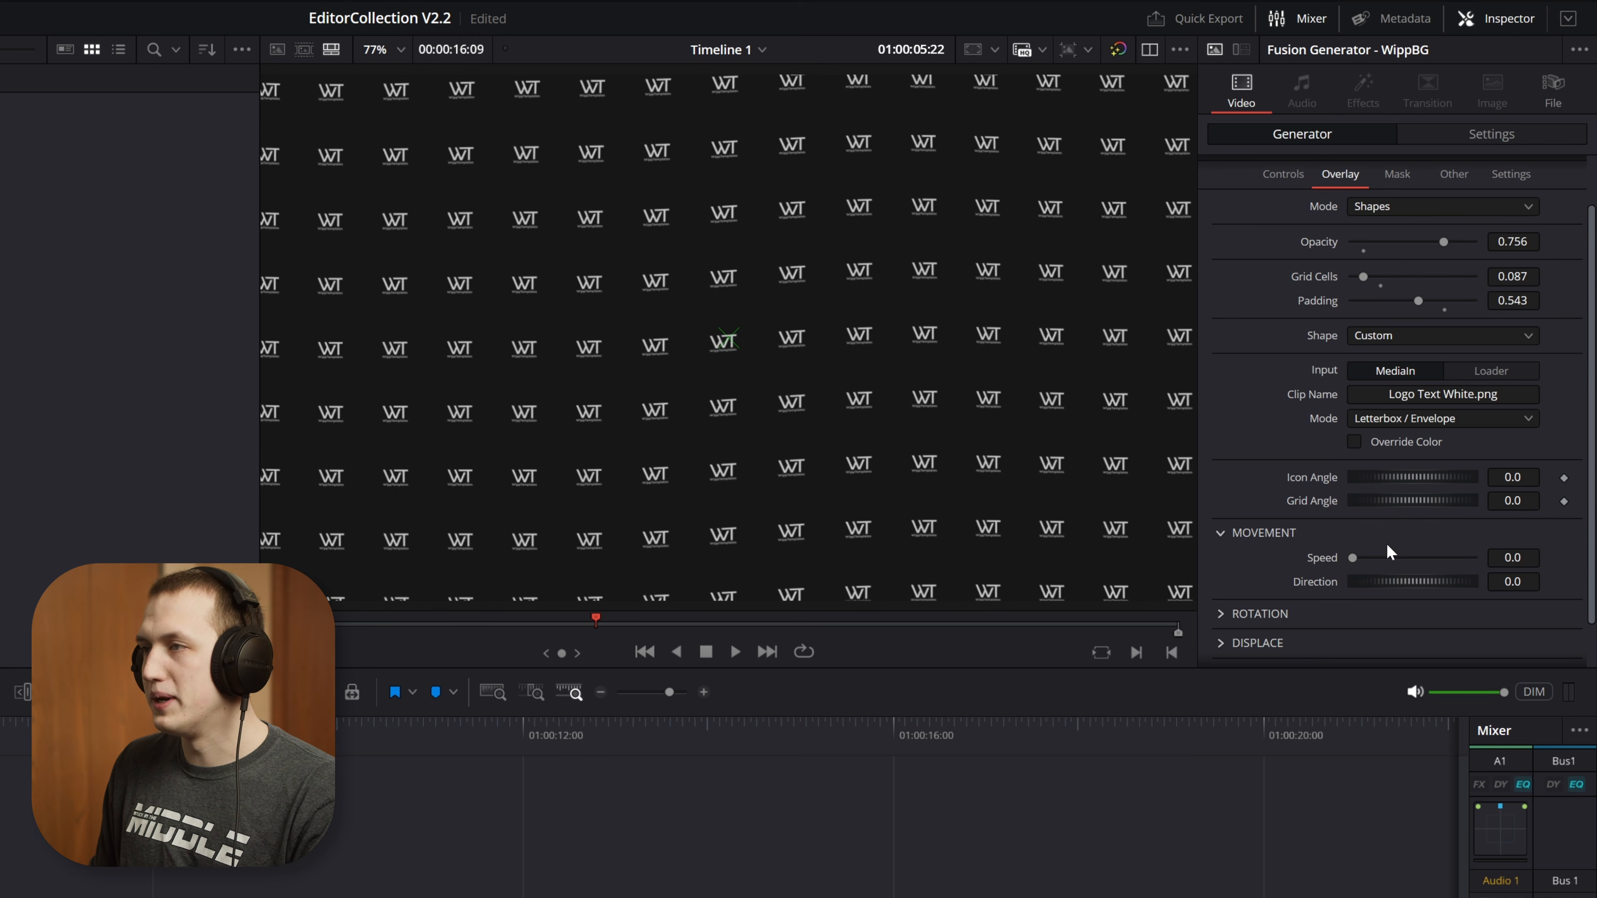
{"action": "mouse_move", "coordinate": [1352, 557]}
{"action": "left_mouse_down"}
{"action": "mouse_move", "coordinate": [1392, 558]}
{"action": "mouse_move", "coordinate": [1378, 586]}
{"action": "mouse_move", "coordinate": [1416, 583]}
{"action": "mouse_move", "coordinate": [1369, 559]}
{"action": "left_mouse_up"}
{"action": "key", "text": "space"}
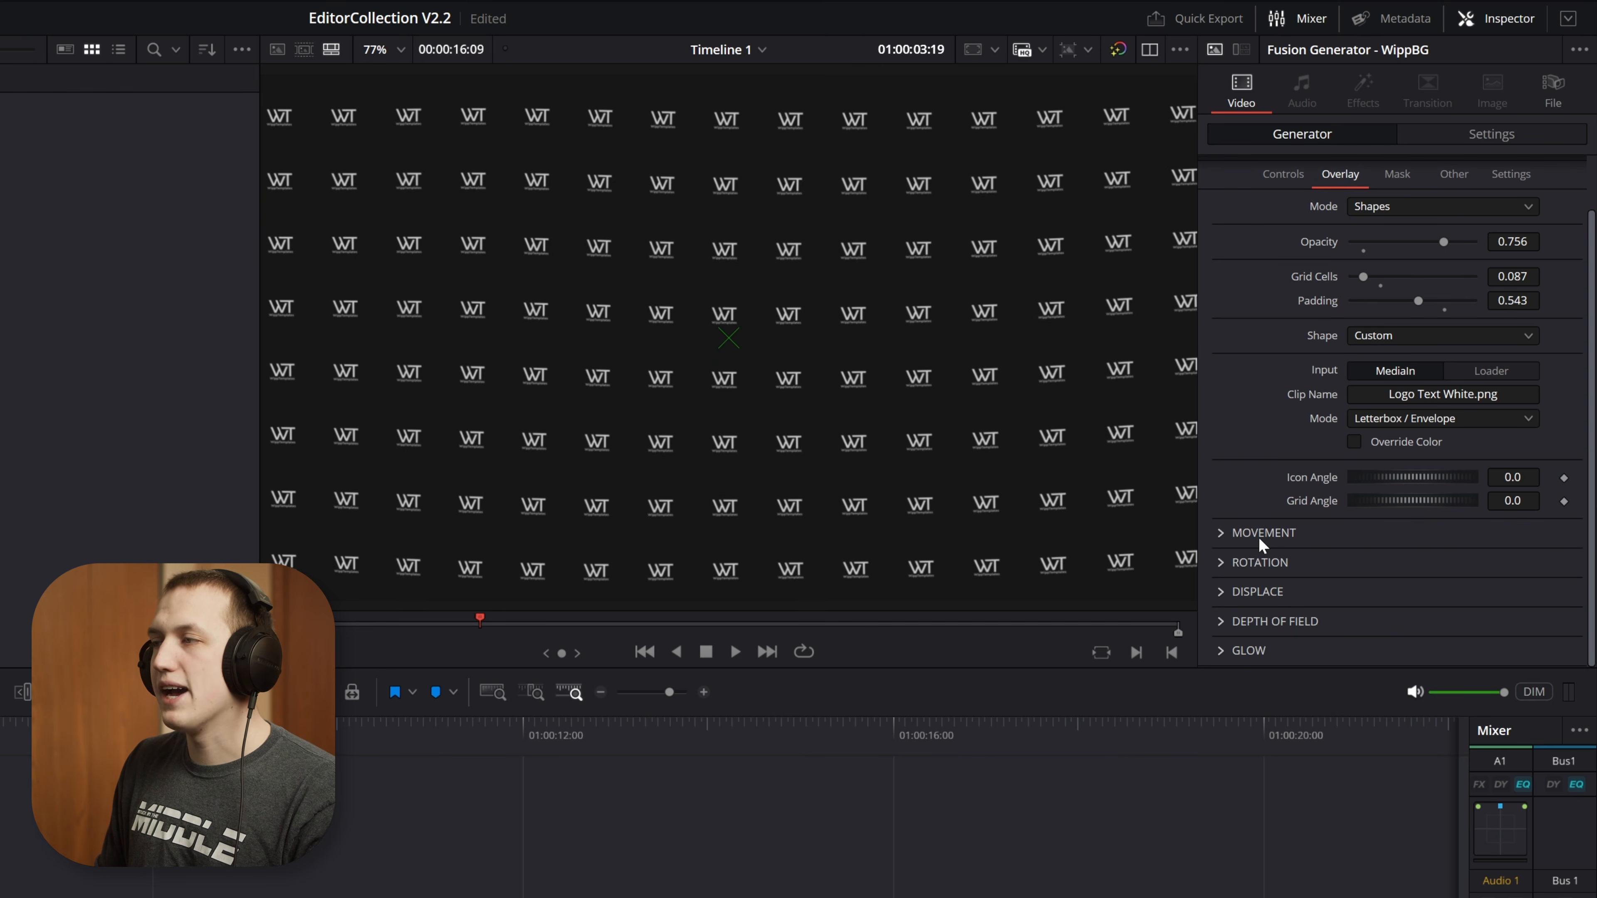
Enable Rotation for the logo overlay and set X to -14.35, Y to 28.7 and Z to 11.74
{"action": "left_click", "coordinate": [1259, 562]}
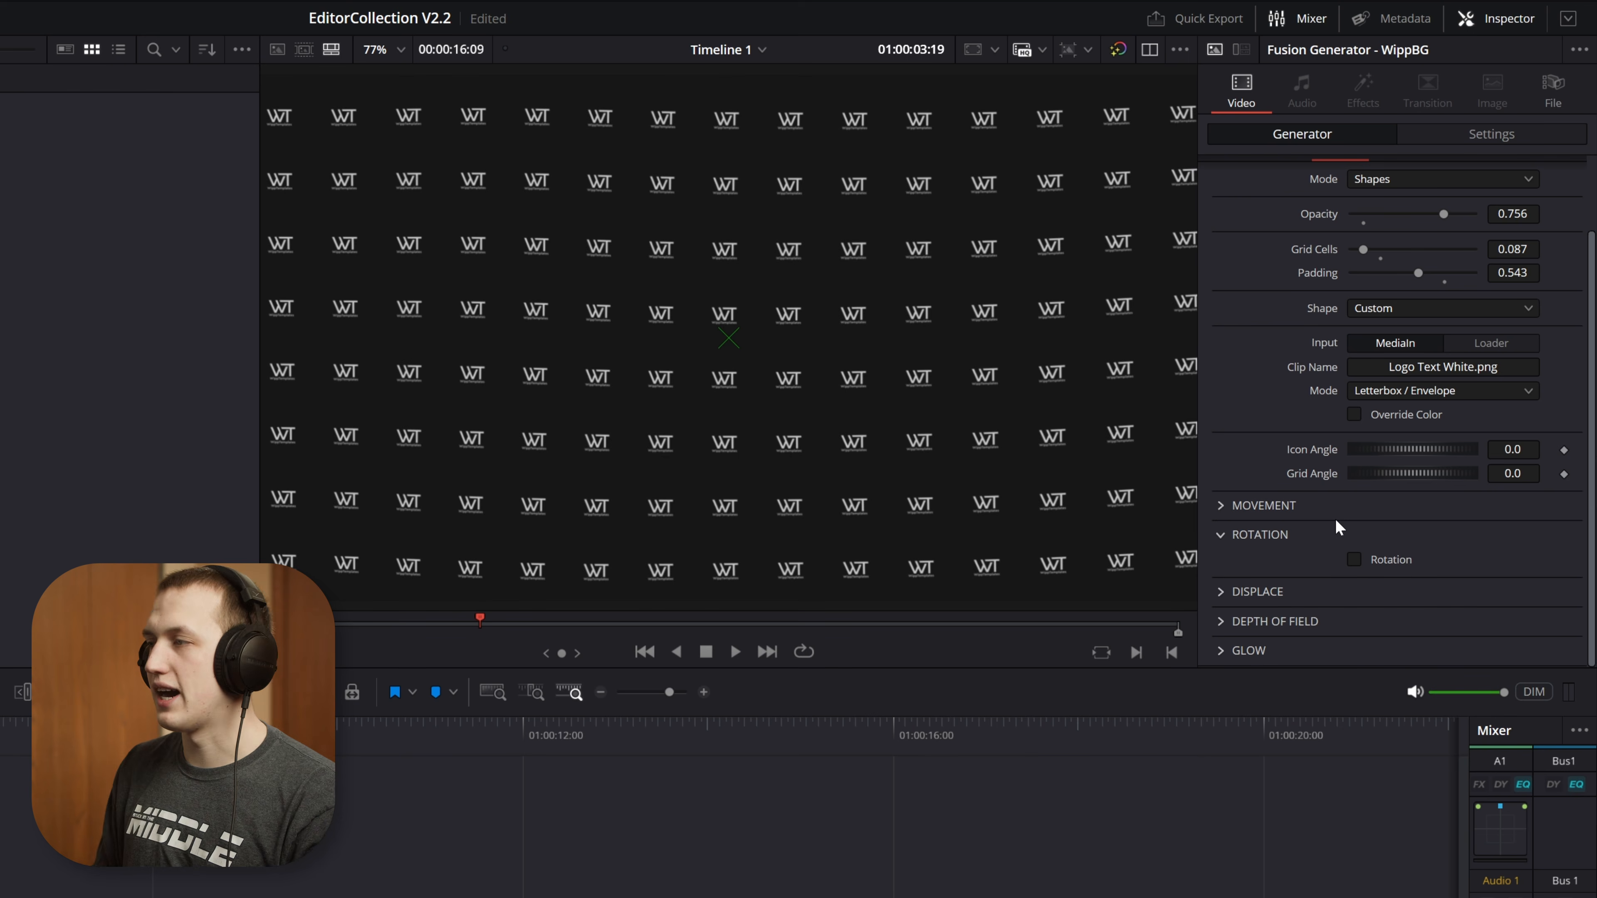
{"action": "left_click", "coordinate": [1377, 562]}
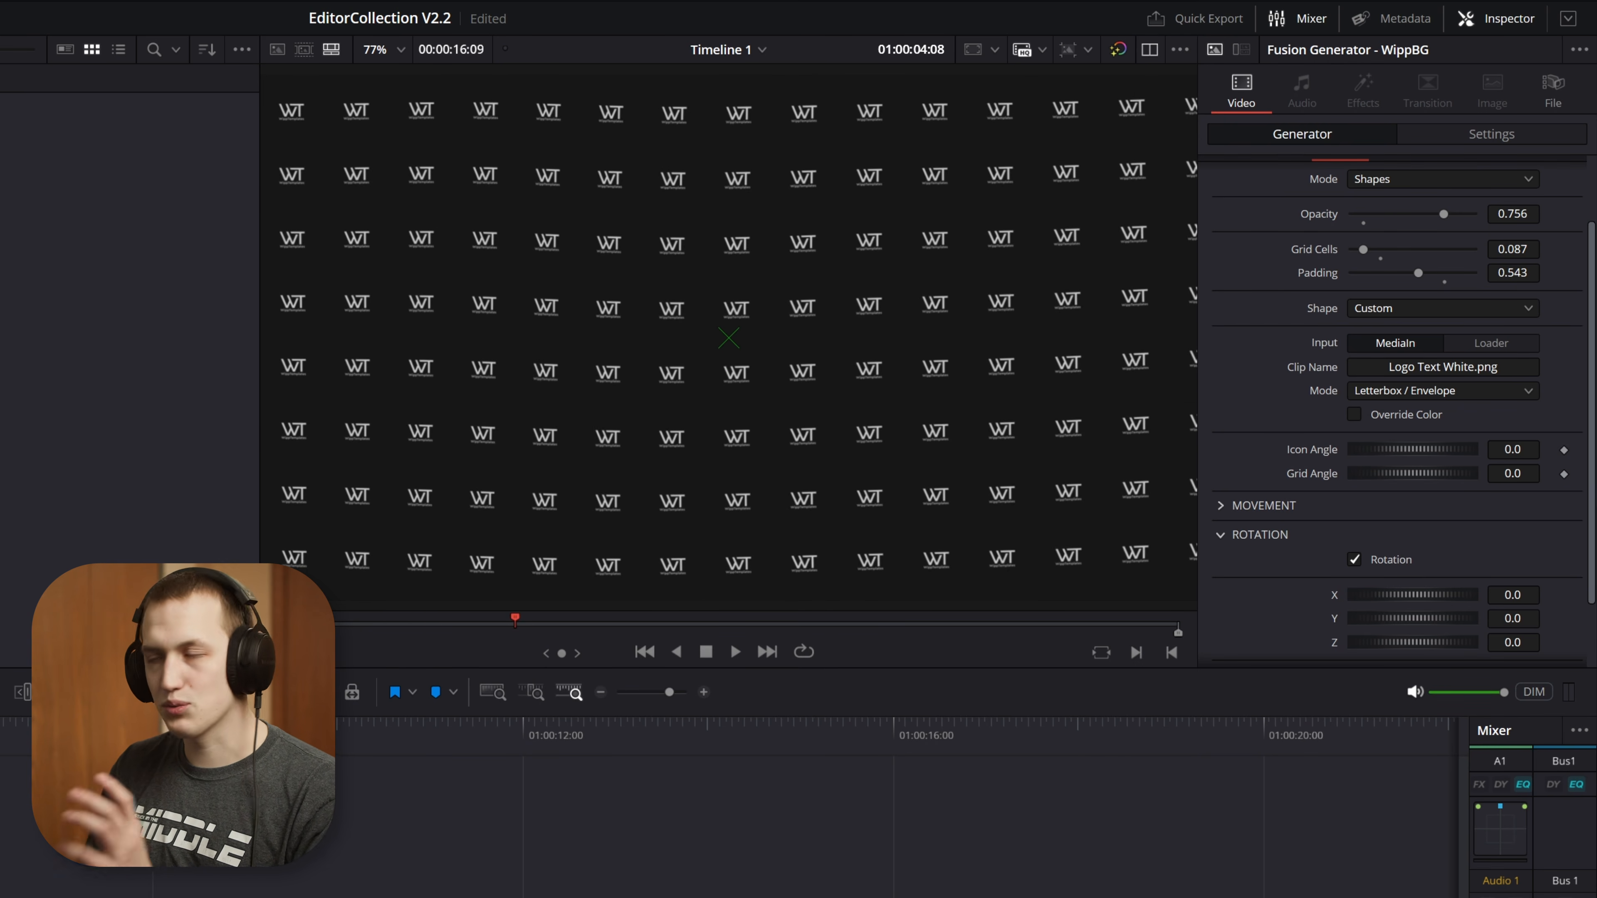
{"action": "scroll", "coordinate": [1386, 393], "scroll_direction": "down", "scroll_amount": 3}
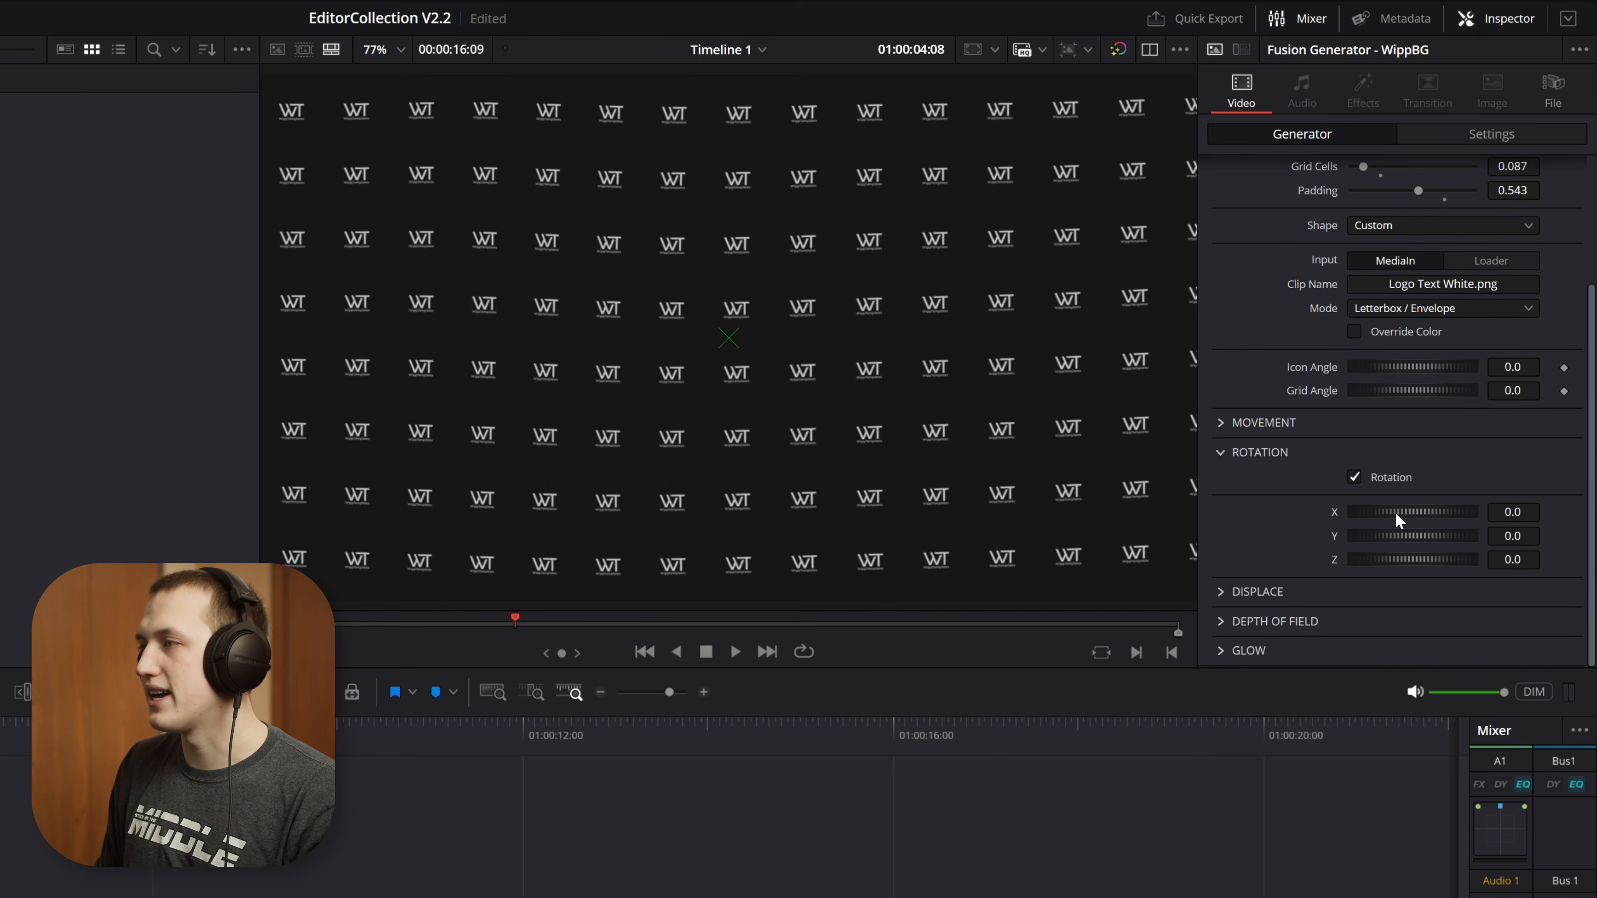
{"action": "left_click_drag", "start_coordinate": [1394, 510], "coordinate": [1427, 510]}
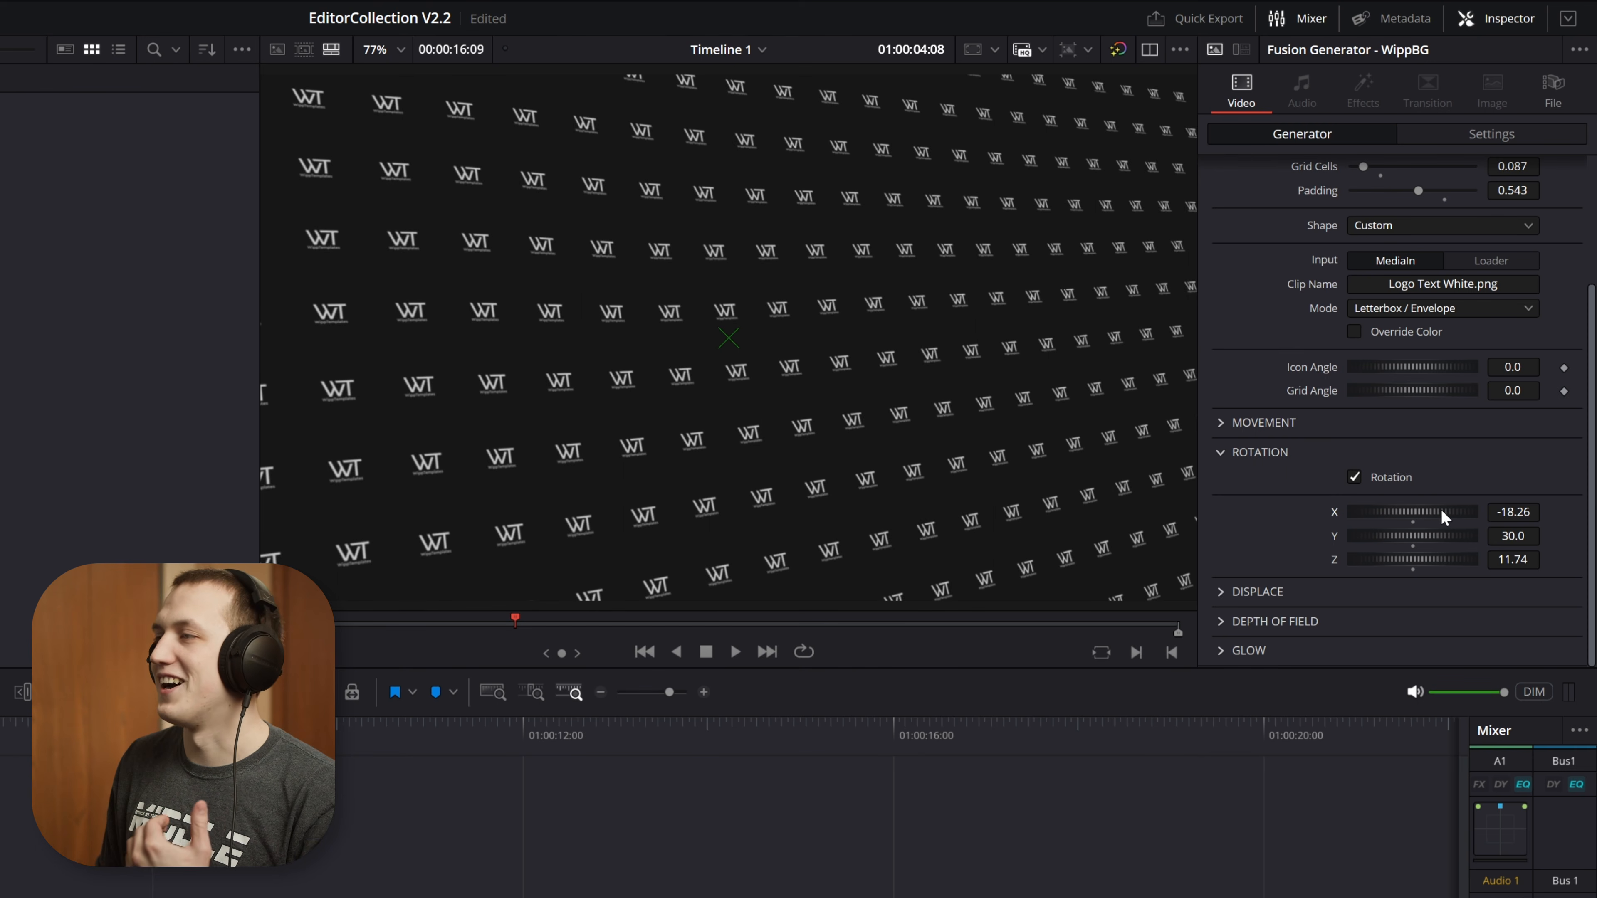
{"action": "mouse_move", "coordinate": [1442, 511]}
{"action": "left_mouse_down"}
{"action": "mouse_move", "coordinate": [1421, 509]}
{"action": "mouse_move", "coordinate": [1450, 508]}
{"action": "mouse_move", "coordinate": [1440, 533]}
{"action": "left_mouse_up"}
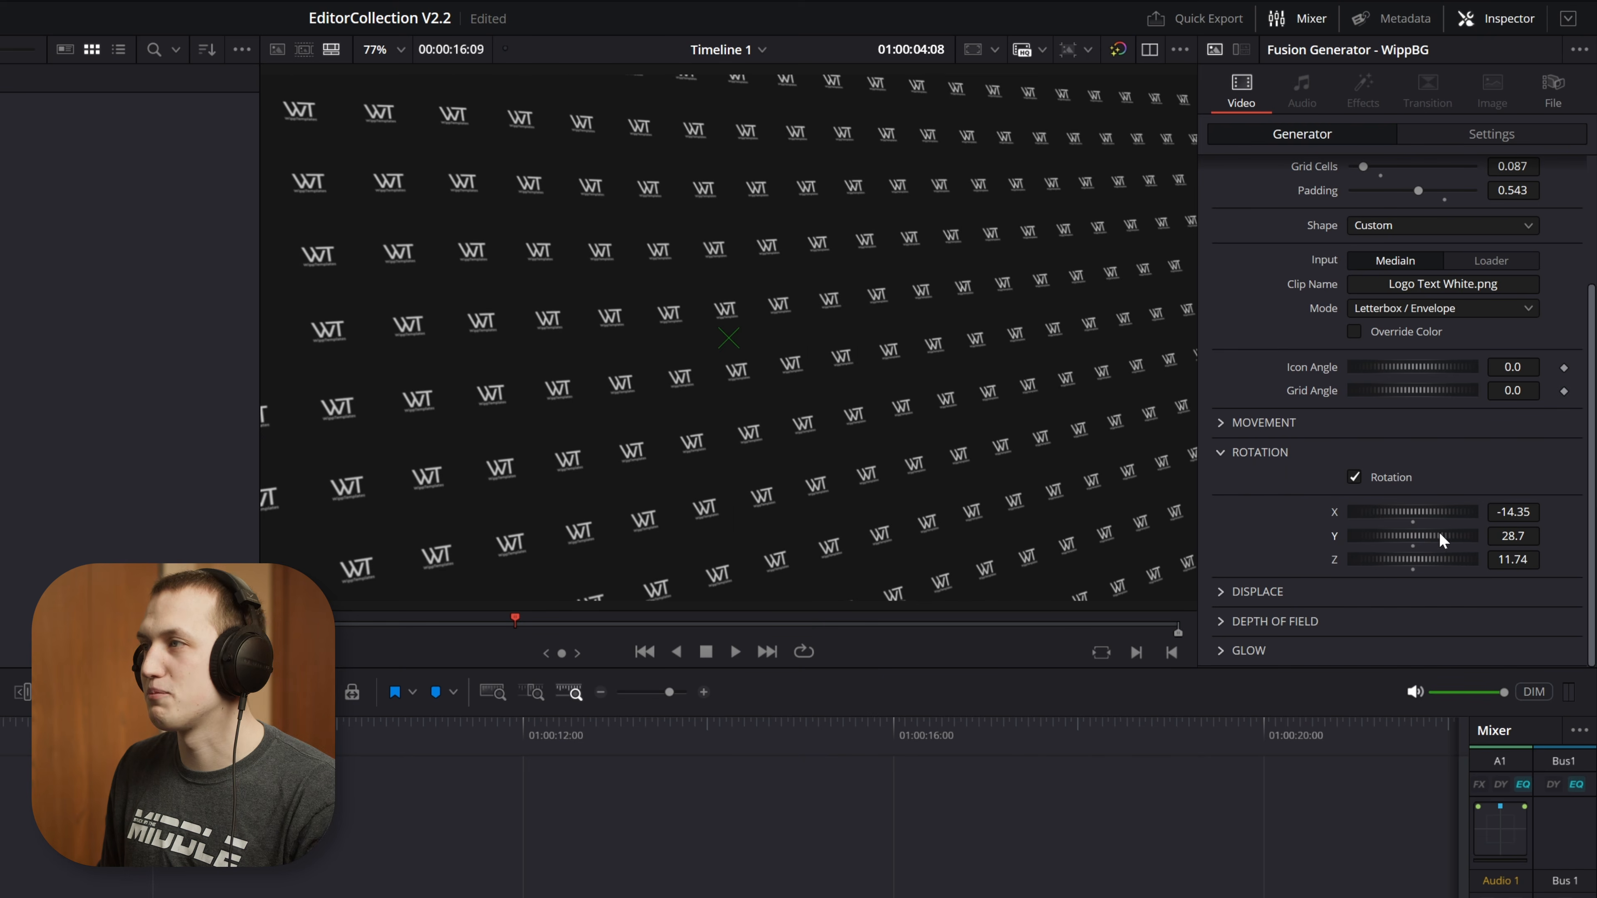
Play back the rotated logo pattern while reviewing its movement settings, and collapse the Movement and Rotation settings
{"action": "key", "text": "space"}
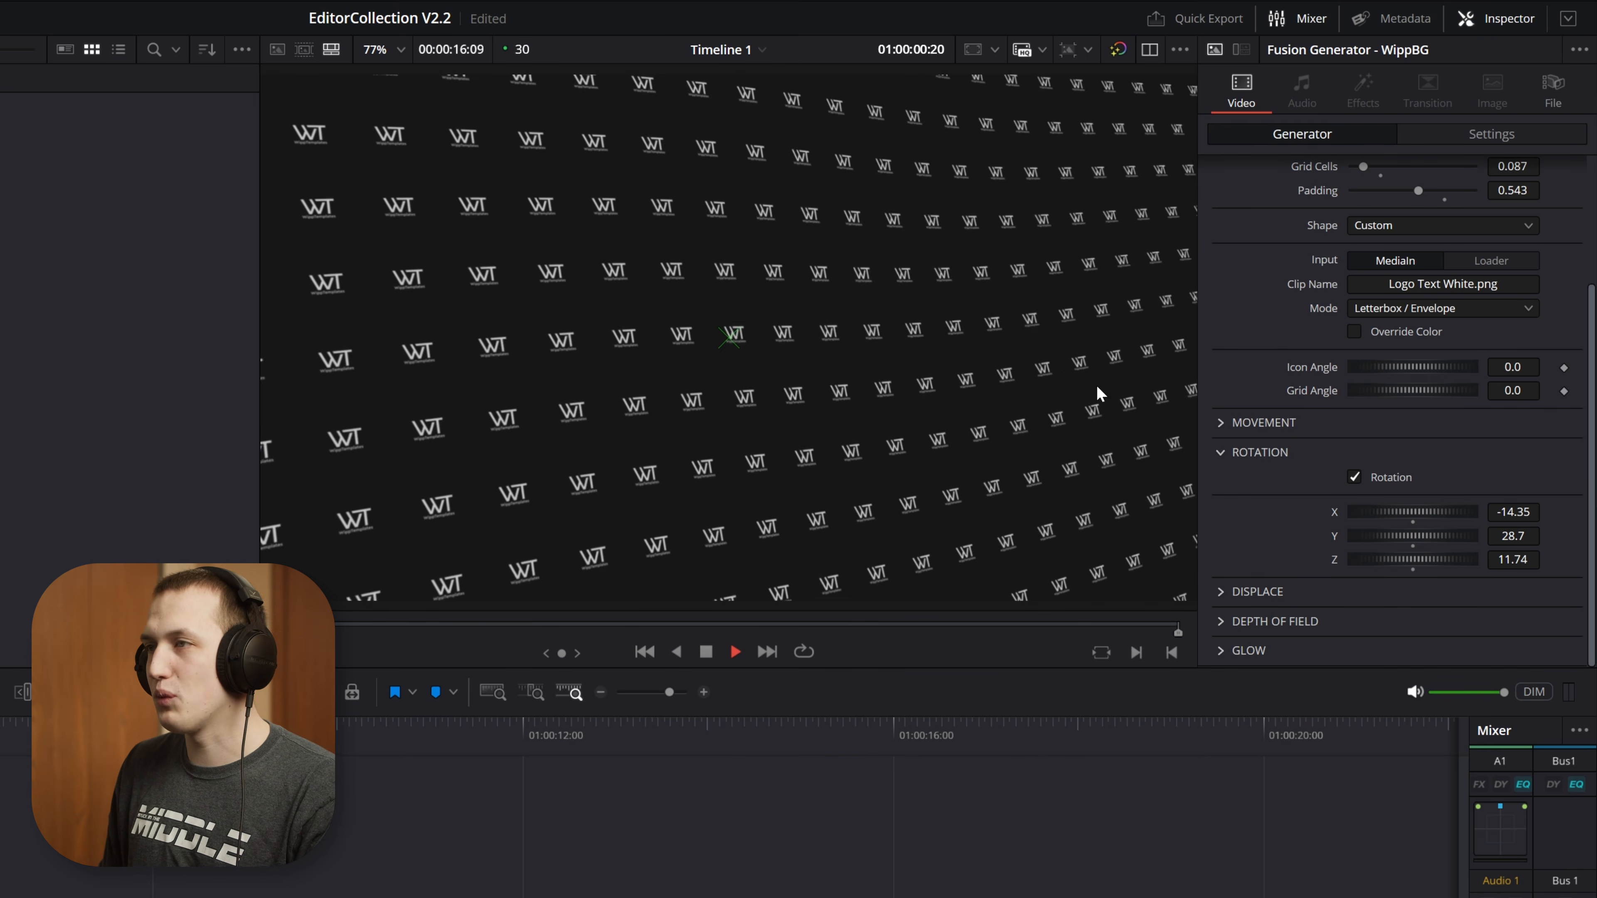
{"action": "left_click", "coordinate": [1226, 423]}
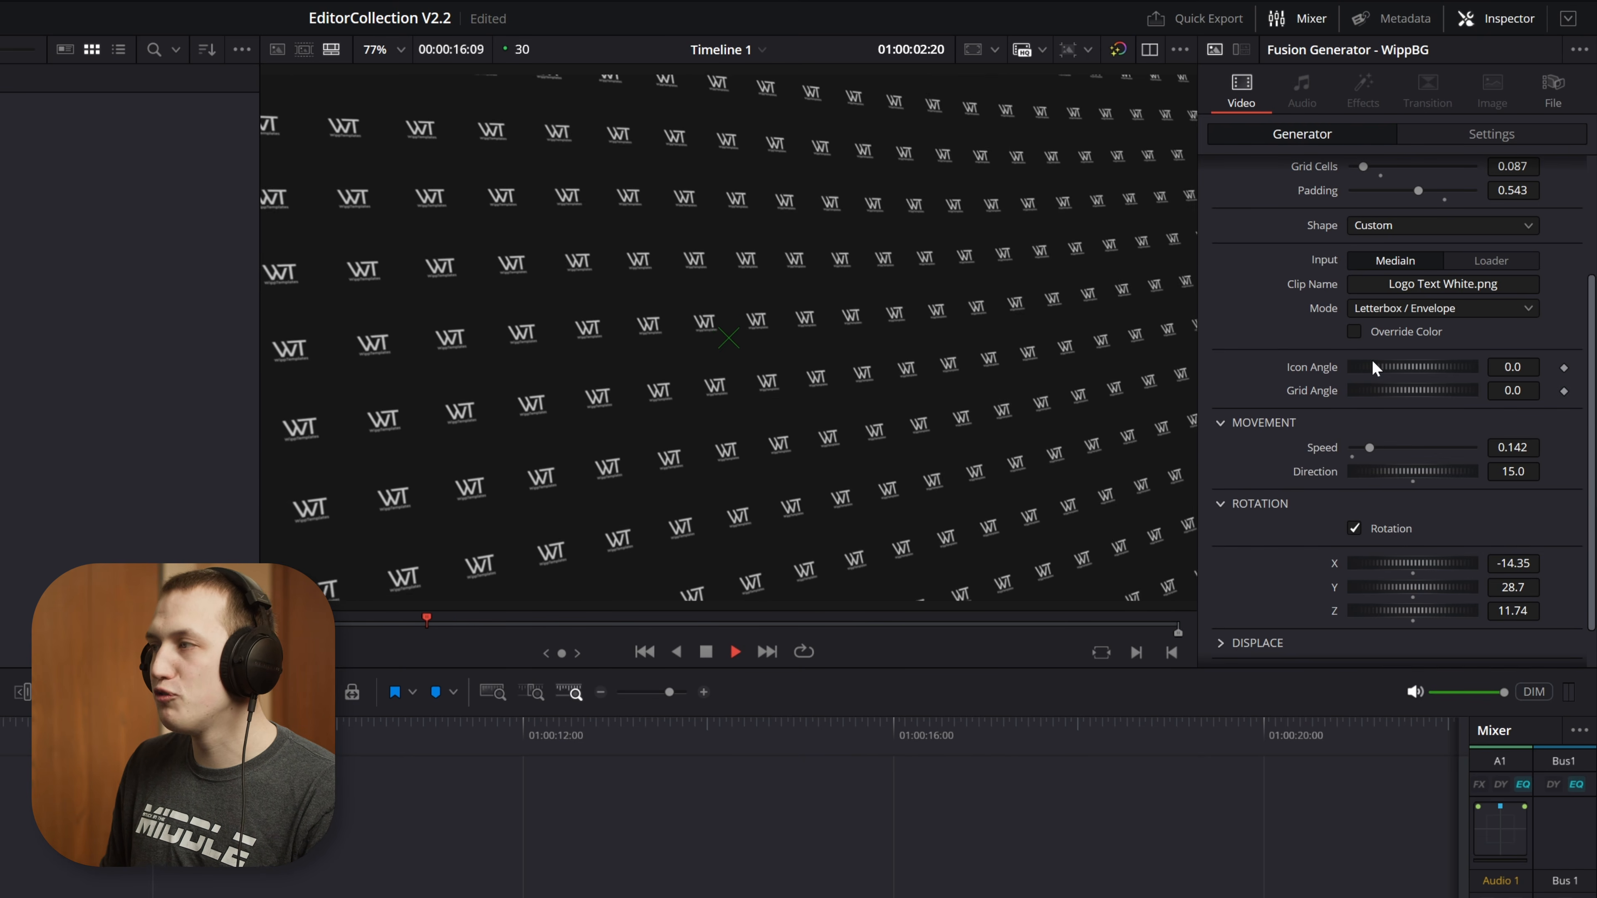
{"action": "left_click", "coordinate": [1227, 422]}
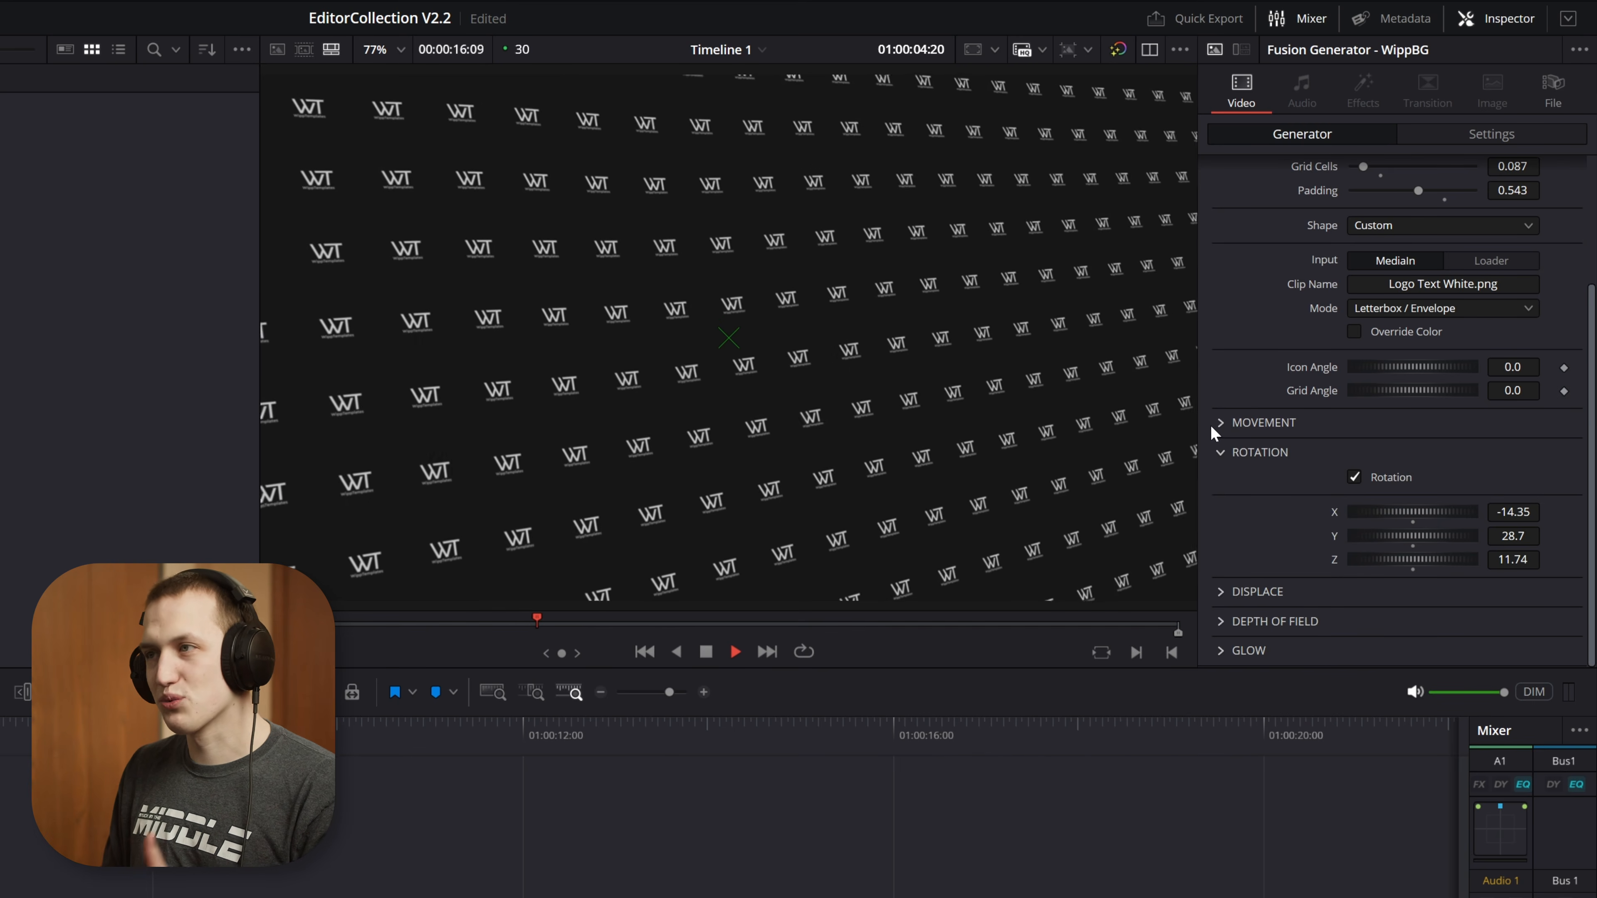
{"action": "left_click", "coordinate": [1223, 453]}
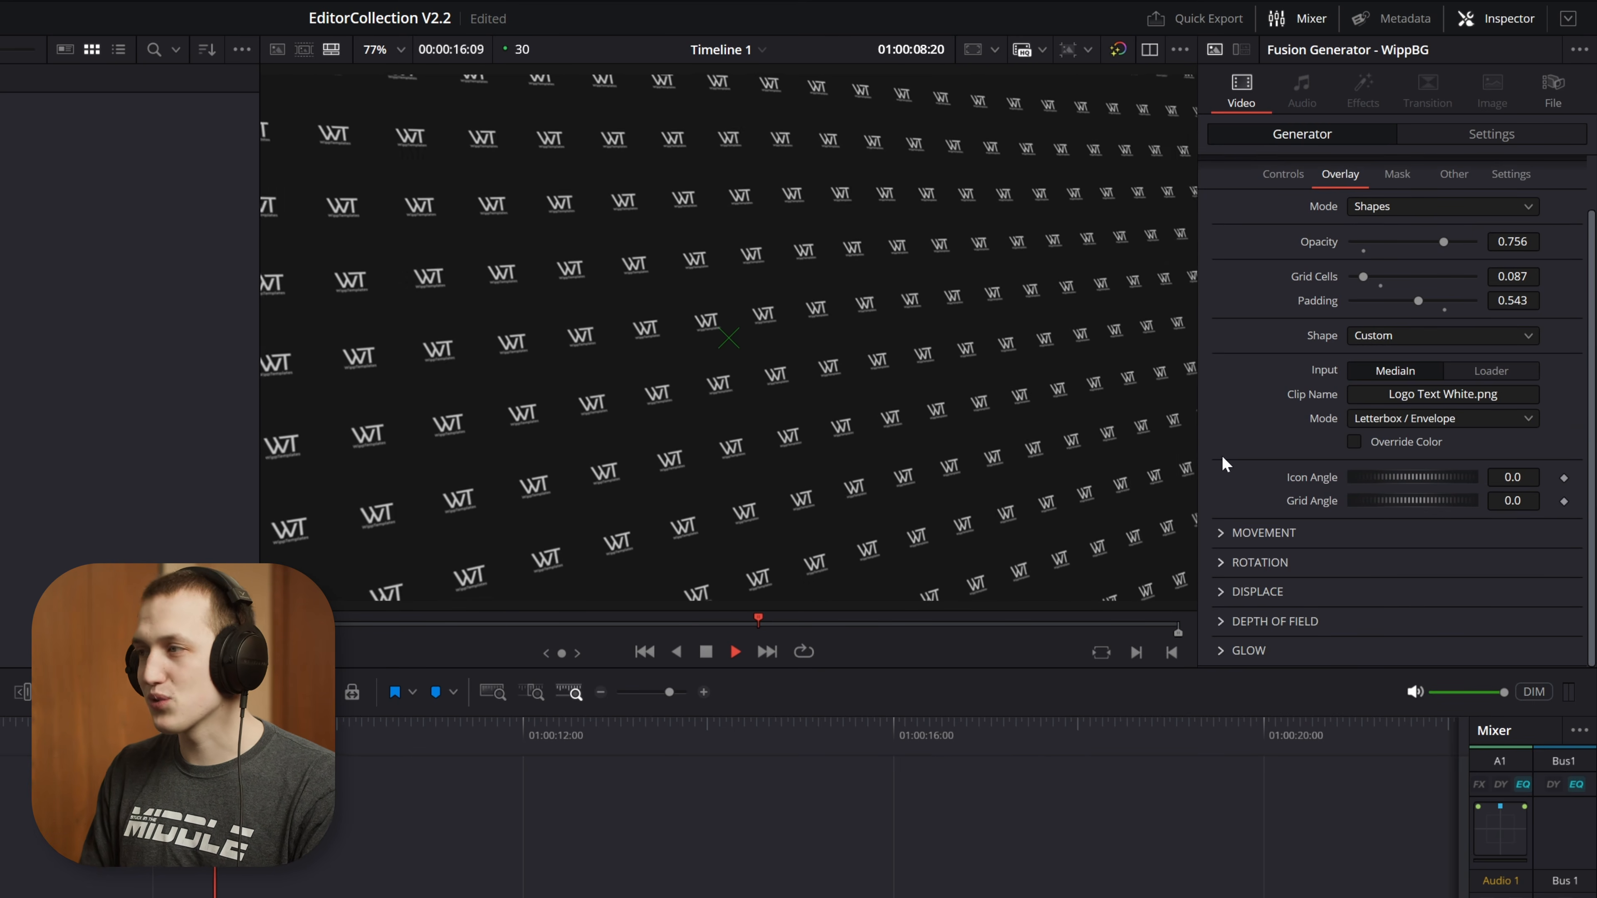
{"action": "key", "text": "space"}
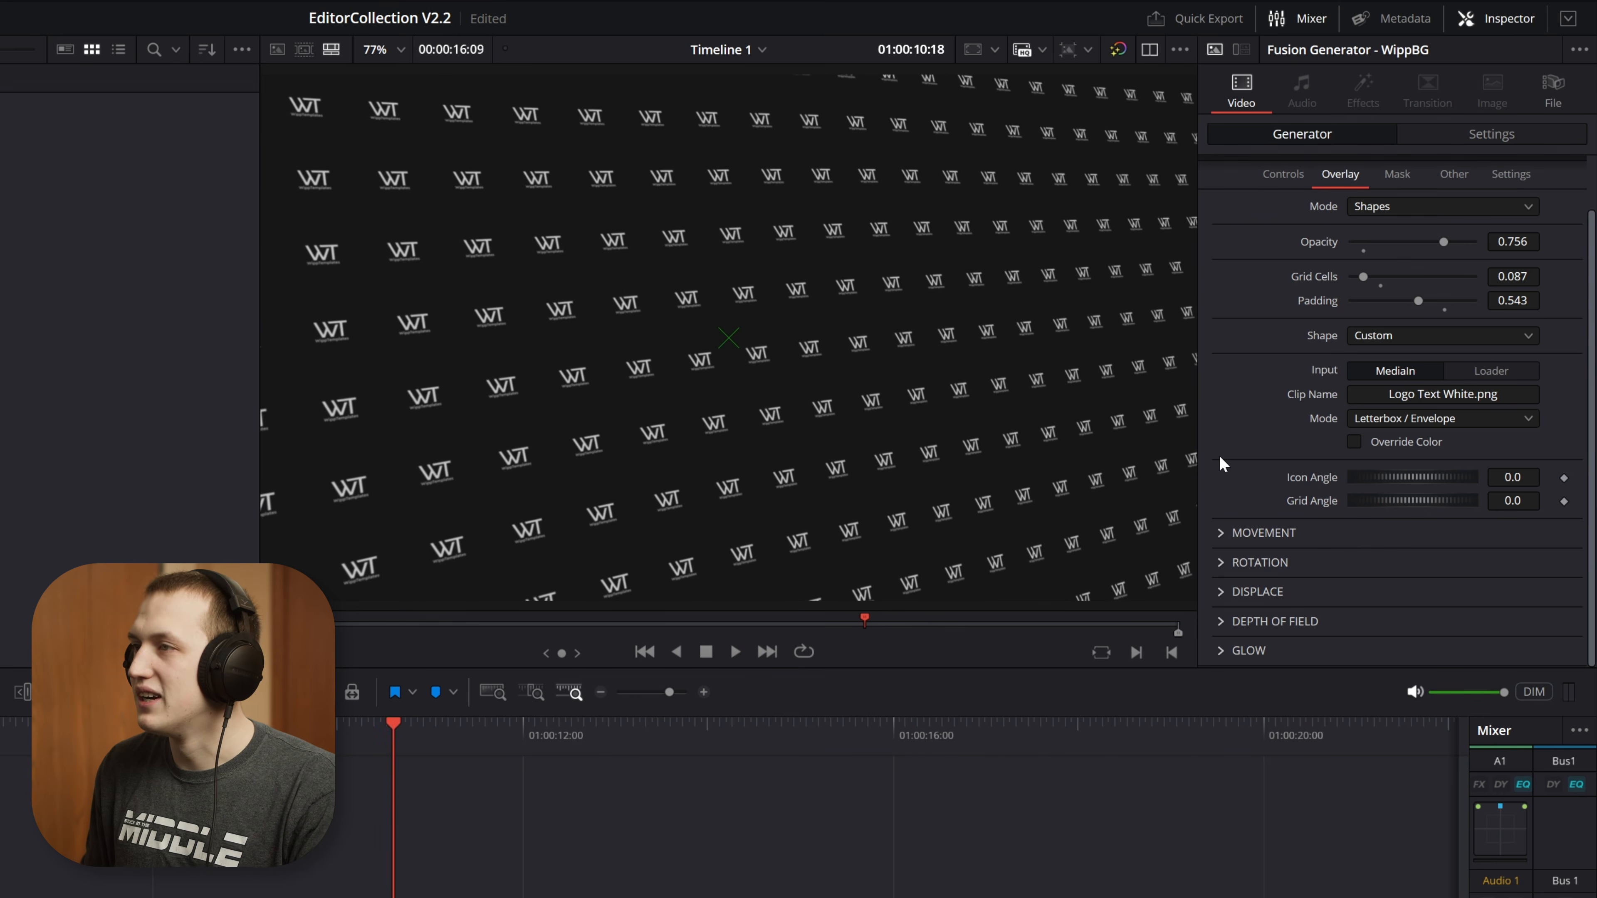
Enable Depth of Field on the rotated logo overlay and play back the blurred pattern
{"action": "left_click", "coordinate": [1222, 620]}
{"action": "left_click", "coordinate": [1422, 622]}
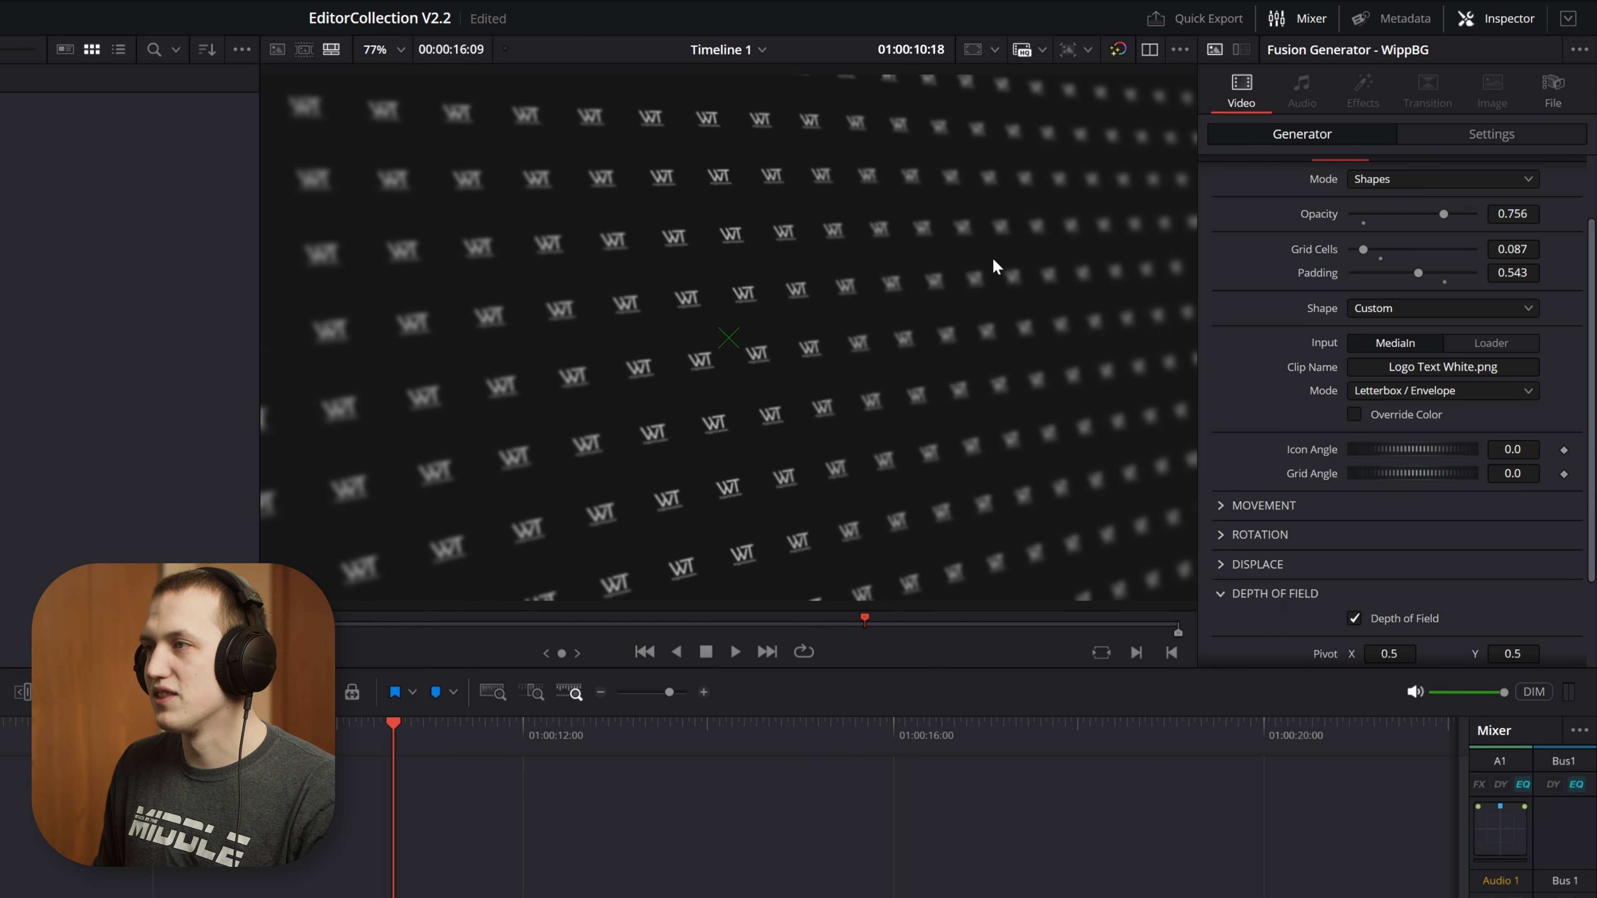
{"action": "key", "text": "space"}
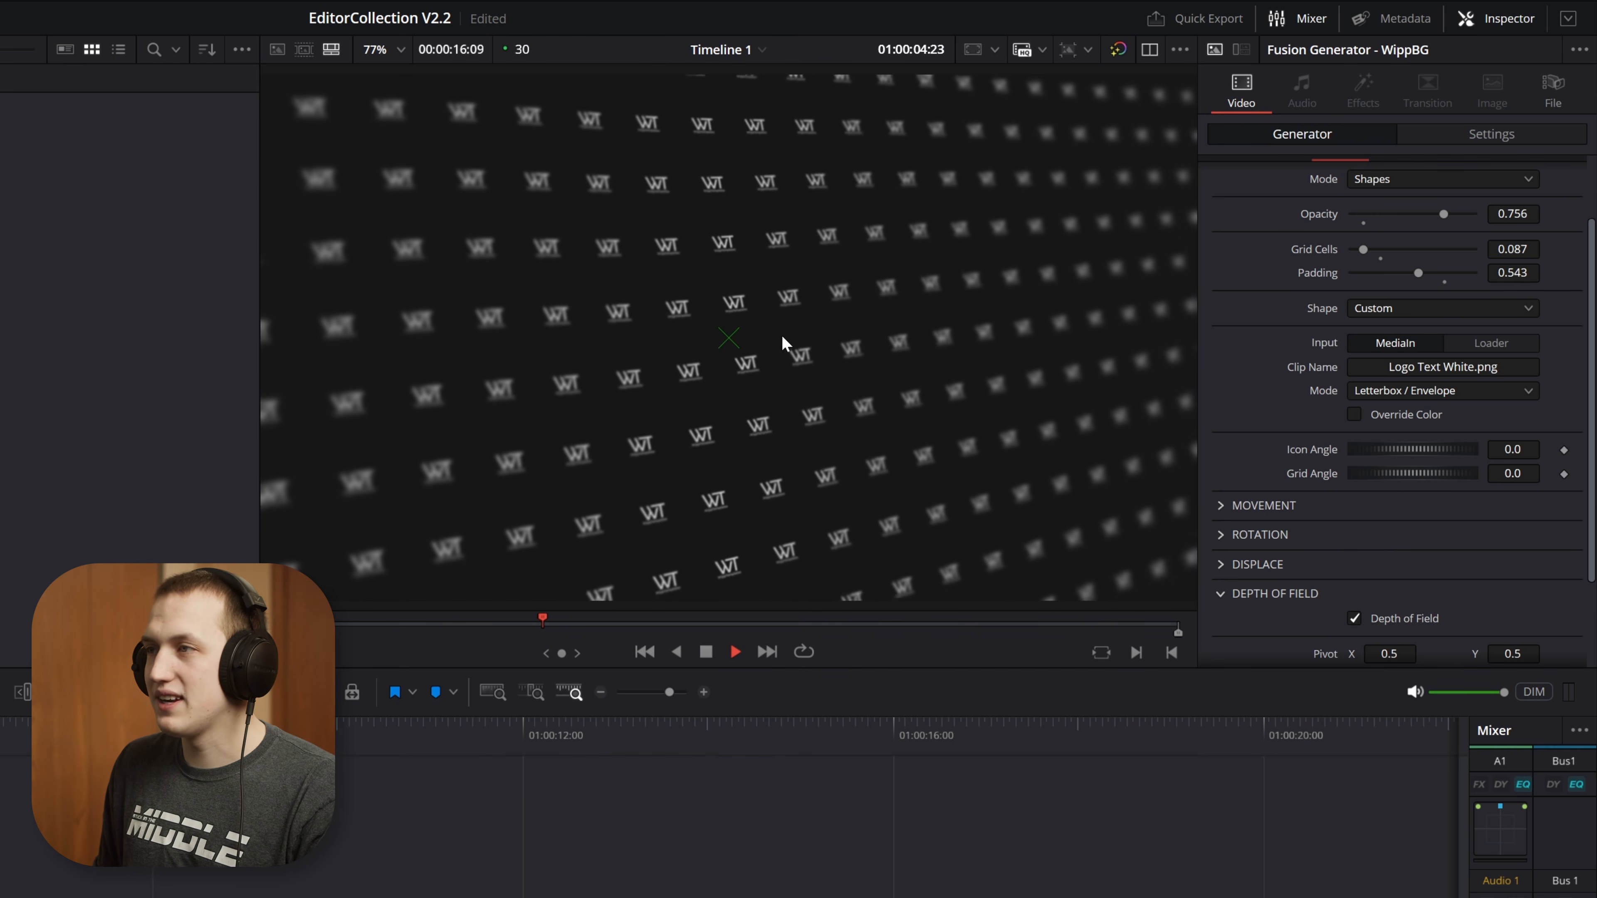
{"action": "key", "text": "space"}
Move the depth of field pivot to 0.592292, 0.454927, and set focus area 0.835, blur strength 0.417 and focus angle 71.09
{"action": "left_click_drag", "start_coordinate": [727, 340], "coordinate": [825, 376]}
{"action": "scroll", "coordinate": [1504, 492], "scroll_direction": "down", "scroll_amount": 2}
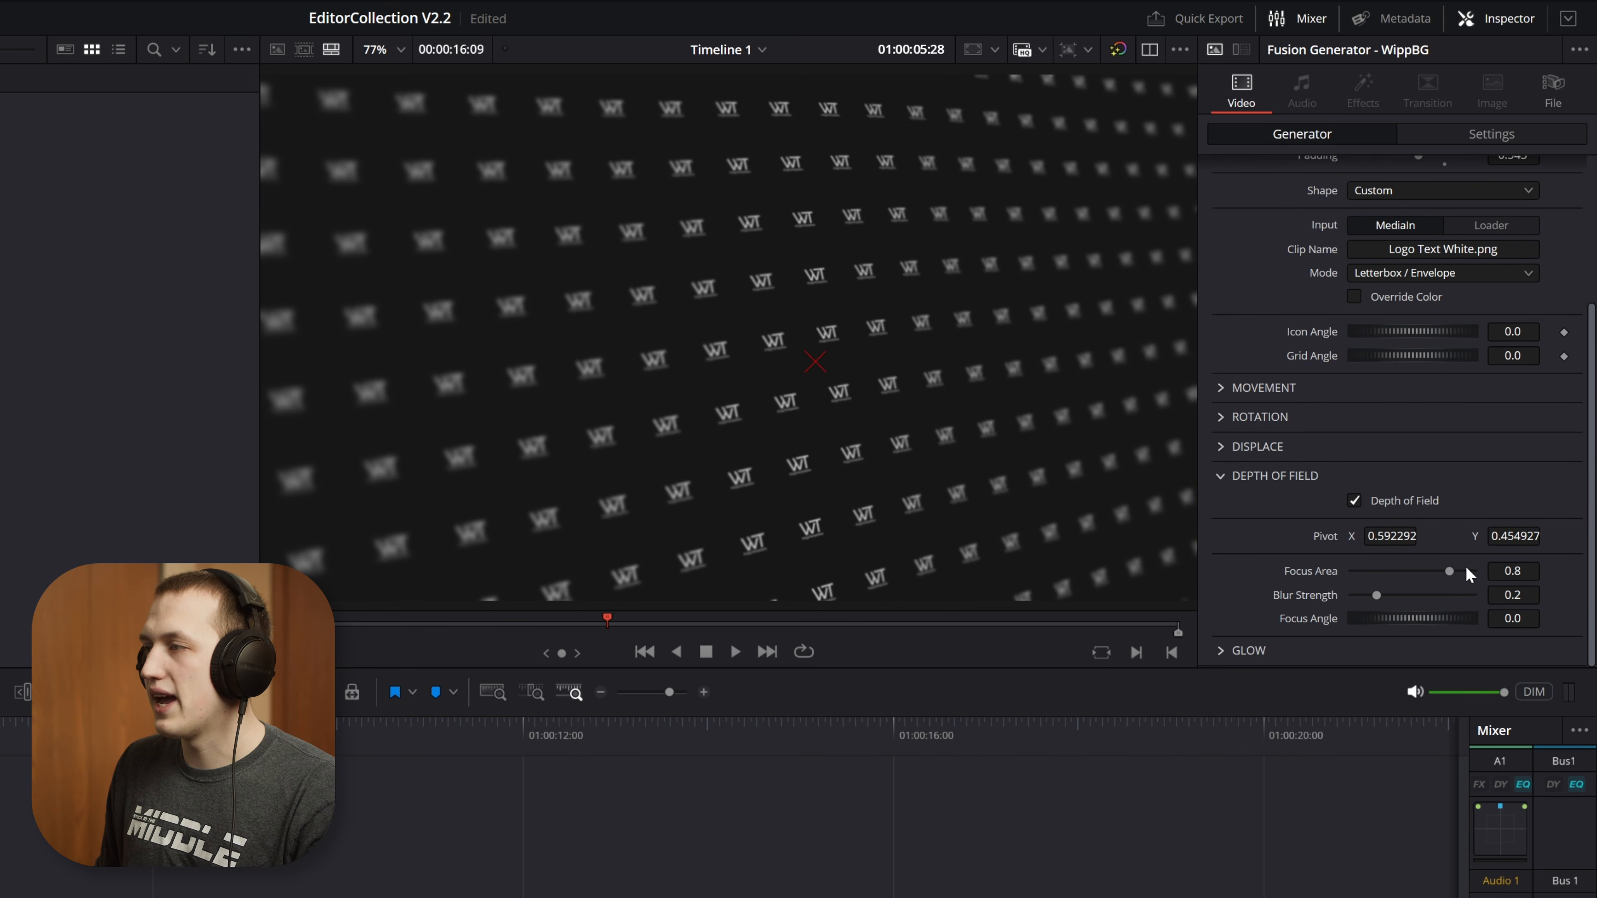
{"action": "left_click_drag", "start_coordinate": [1449, 569], "coordinate": [1365, 569]}
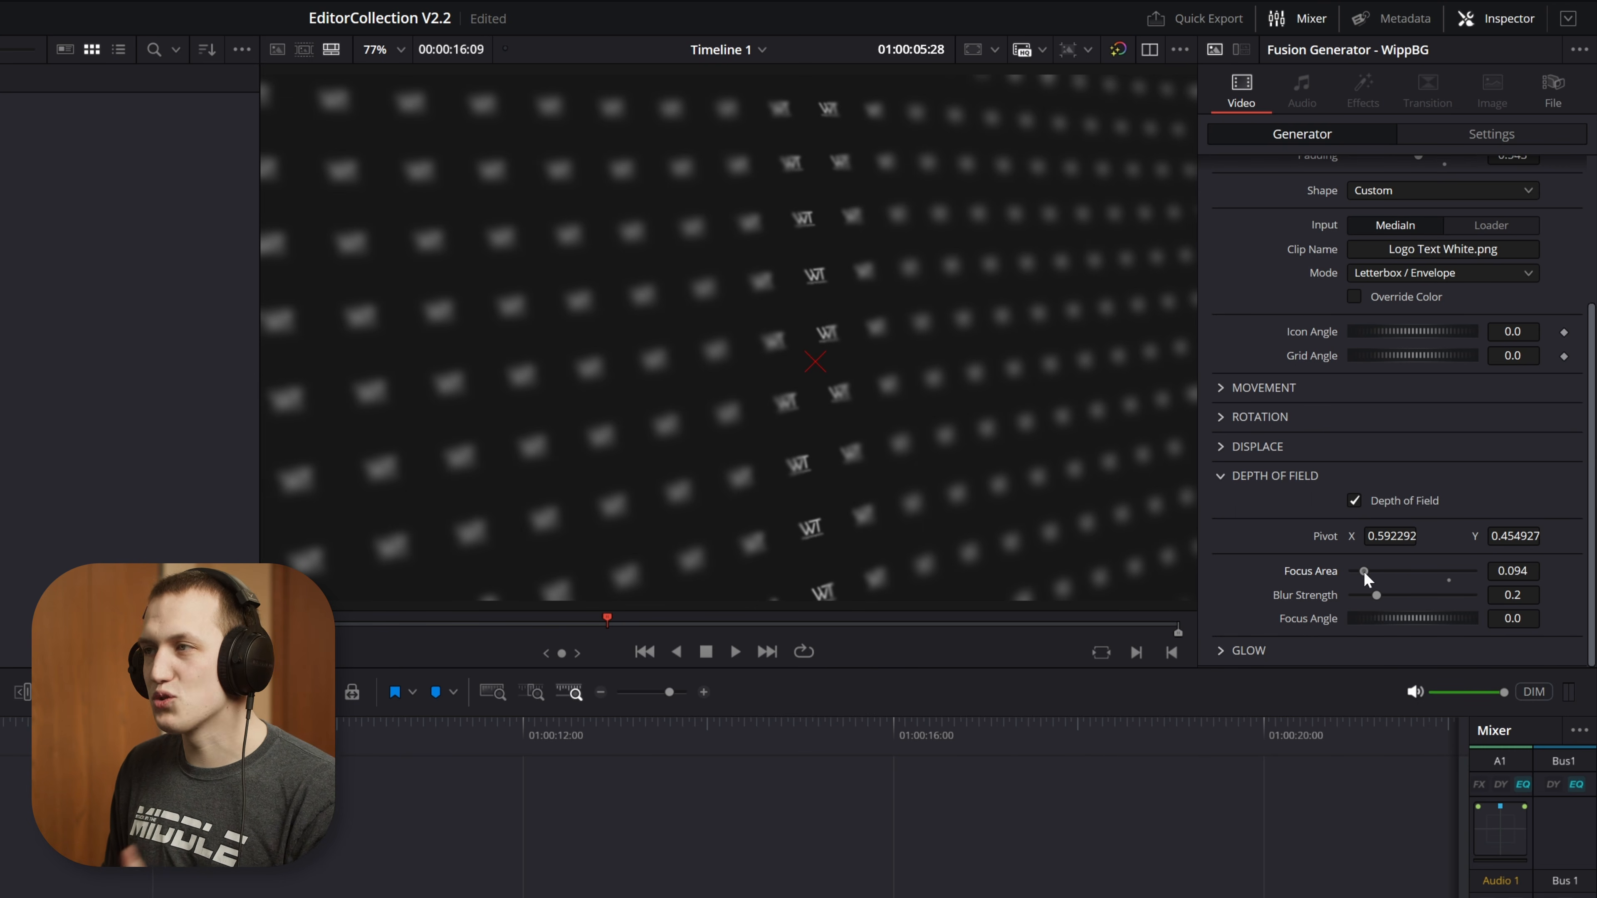
{"action": "left_click_drag", "start_coordinate": [1365, 570], "coordinate": [1497, 624]}
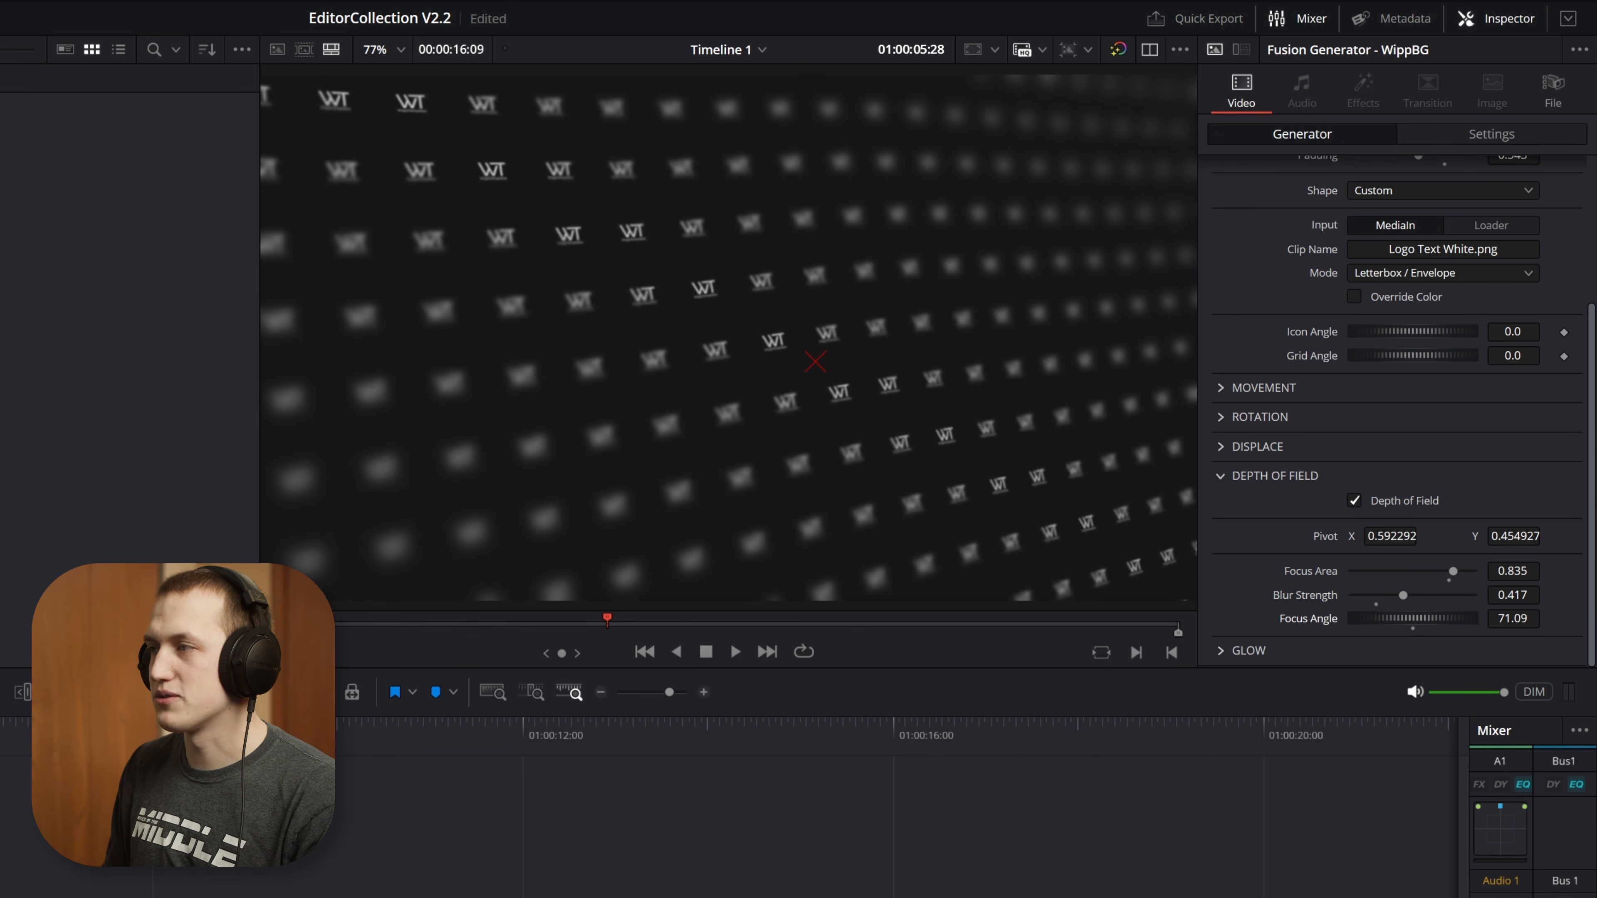
Show the overlay's Displace settings and turn off Depth of Field
{"action": "left_click", "coordinate": [1242, 607]}
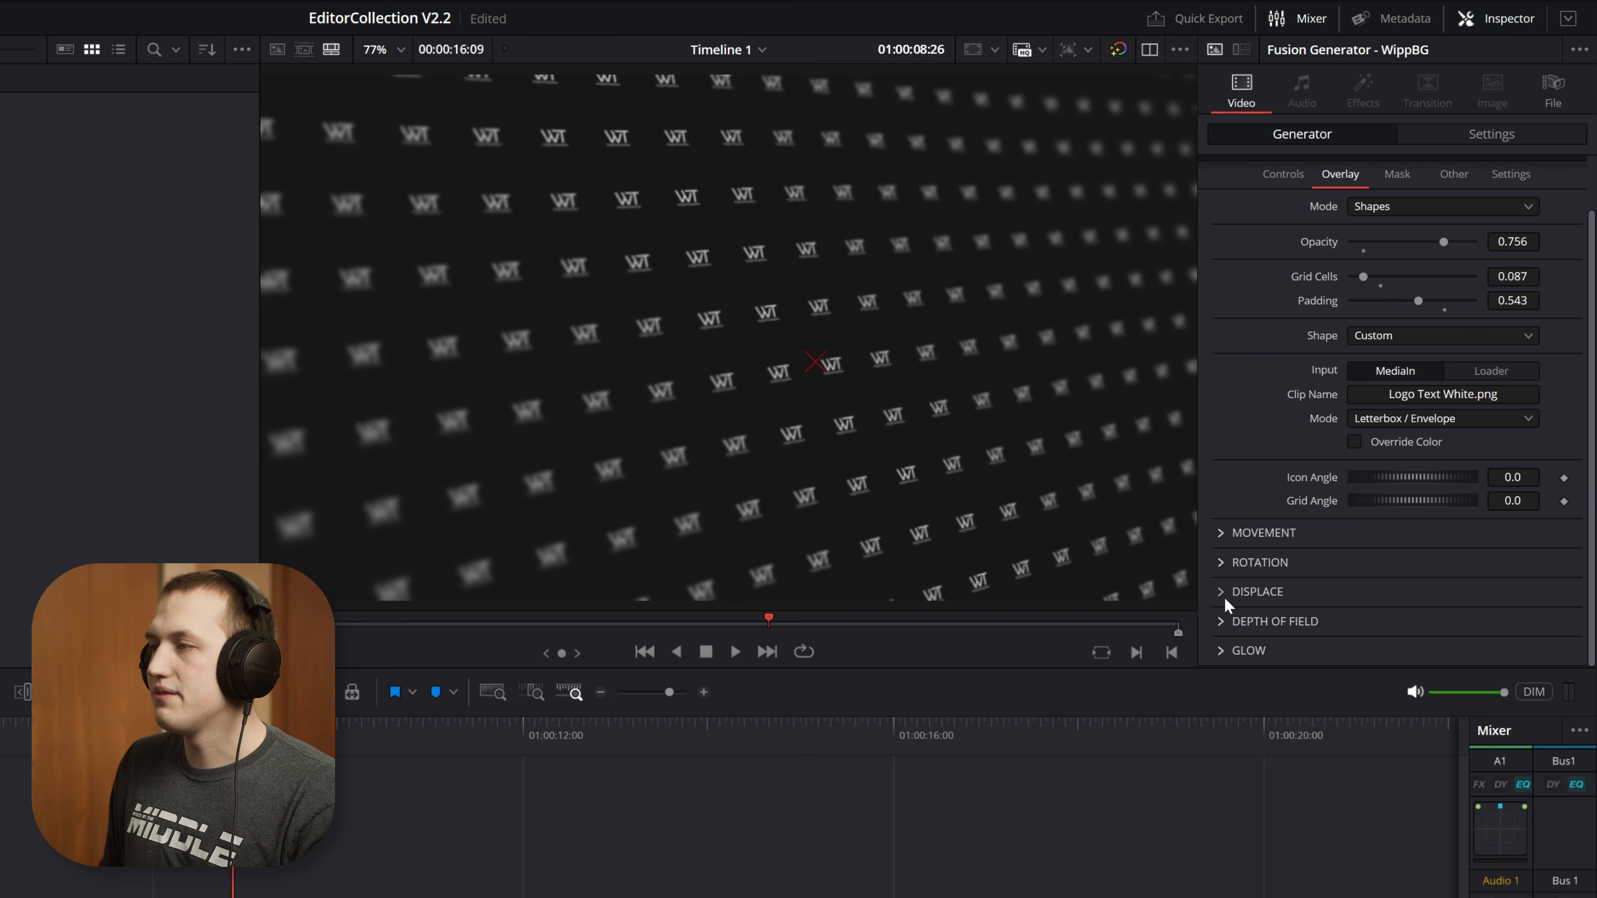
{"action": "left_click", "coordinate": [1224, 594]}
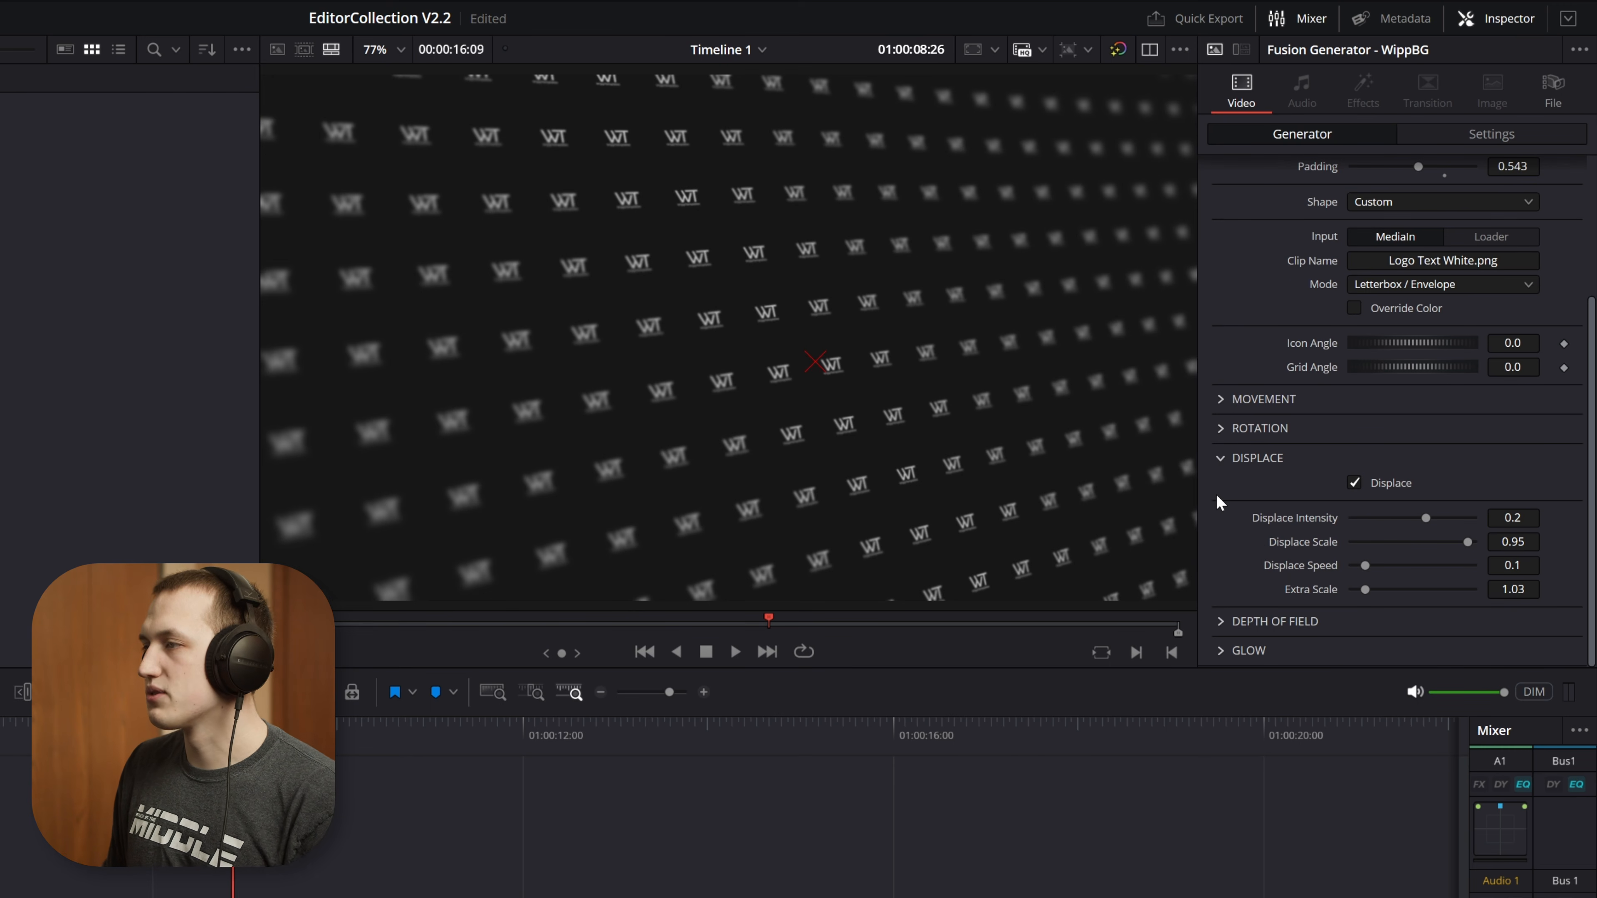
{"action": "left_click", "coordinate": [1221, 621]}
{"action": "left_click", "coordinate": [1398, 502]}
{"action": "scroll", "coordinate": [1327, 539], "scroll_direction": "up", "scroll_amount": 3}
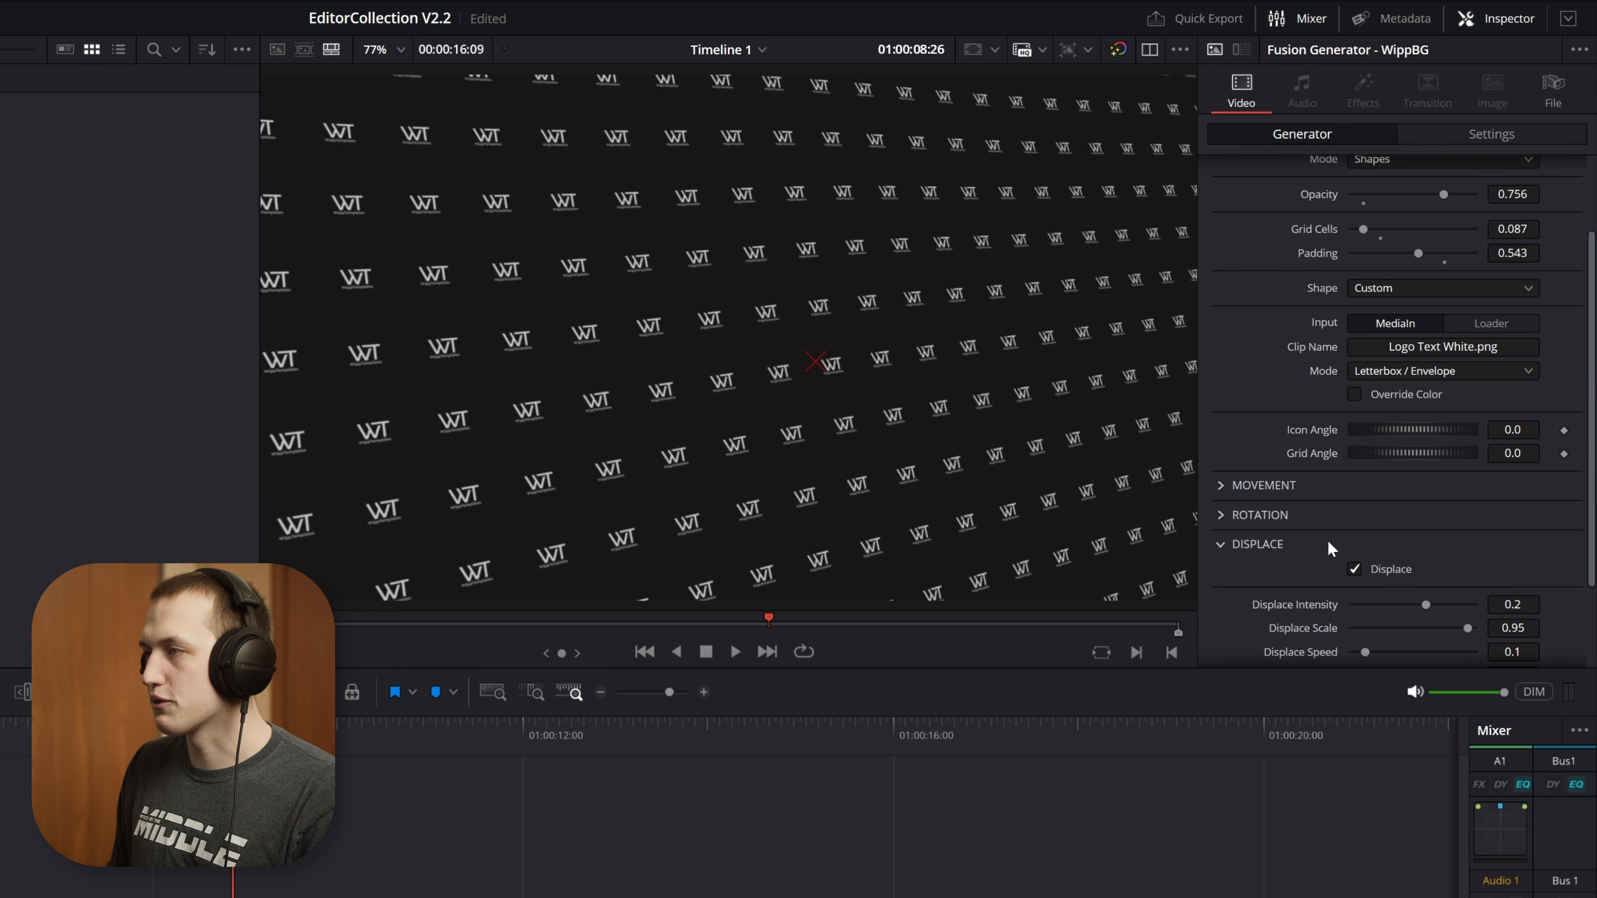
Turn off the overlay's Rotation and reset its Movement settings so the logo pattern stops moving
{"action": "left_click", "coordinate": [1222, 516]}
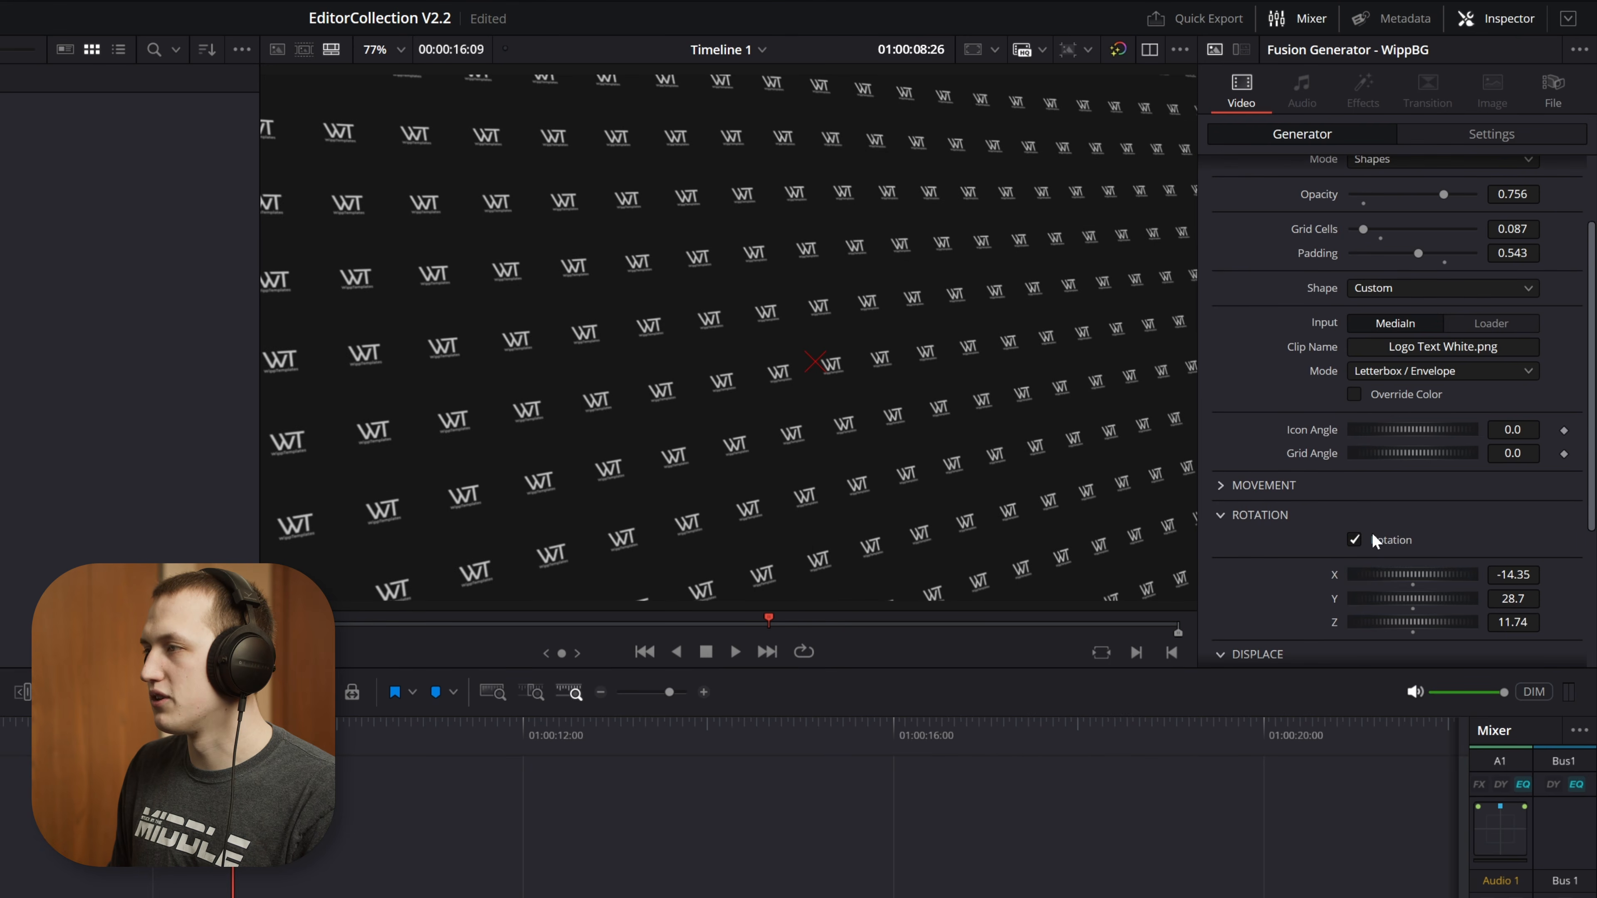
{"action": "left_click", "coordinate": [1220, 486]}
{"action": "left_click", "coordinate": [1221, 486]}
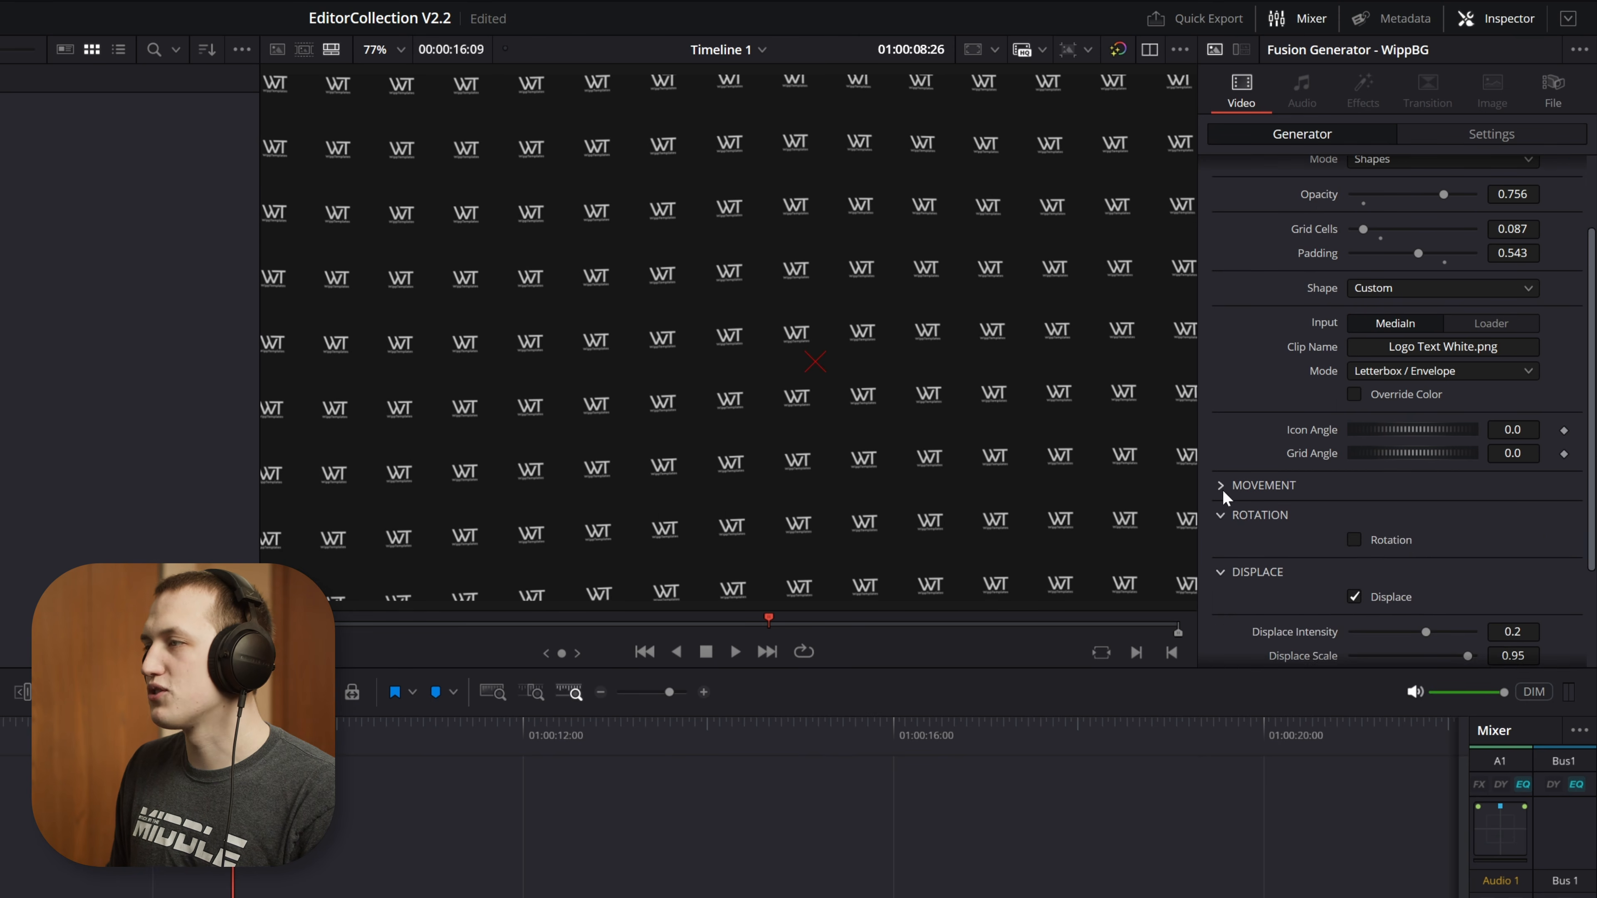
{"action": "left_click", "coordinate": [1221, 515]}
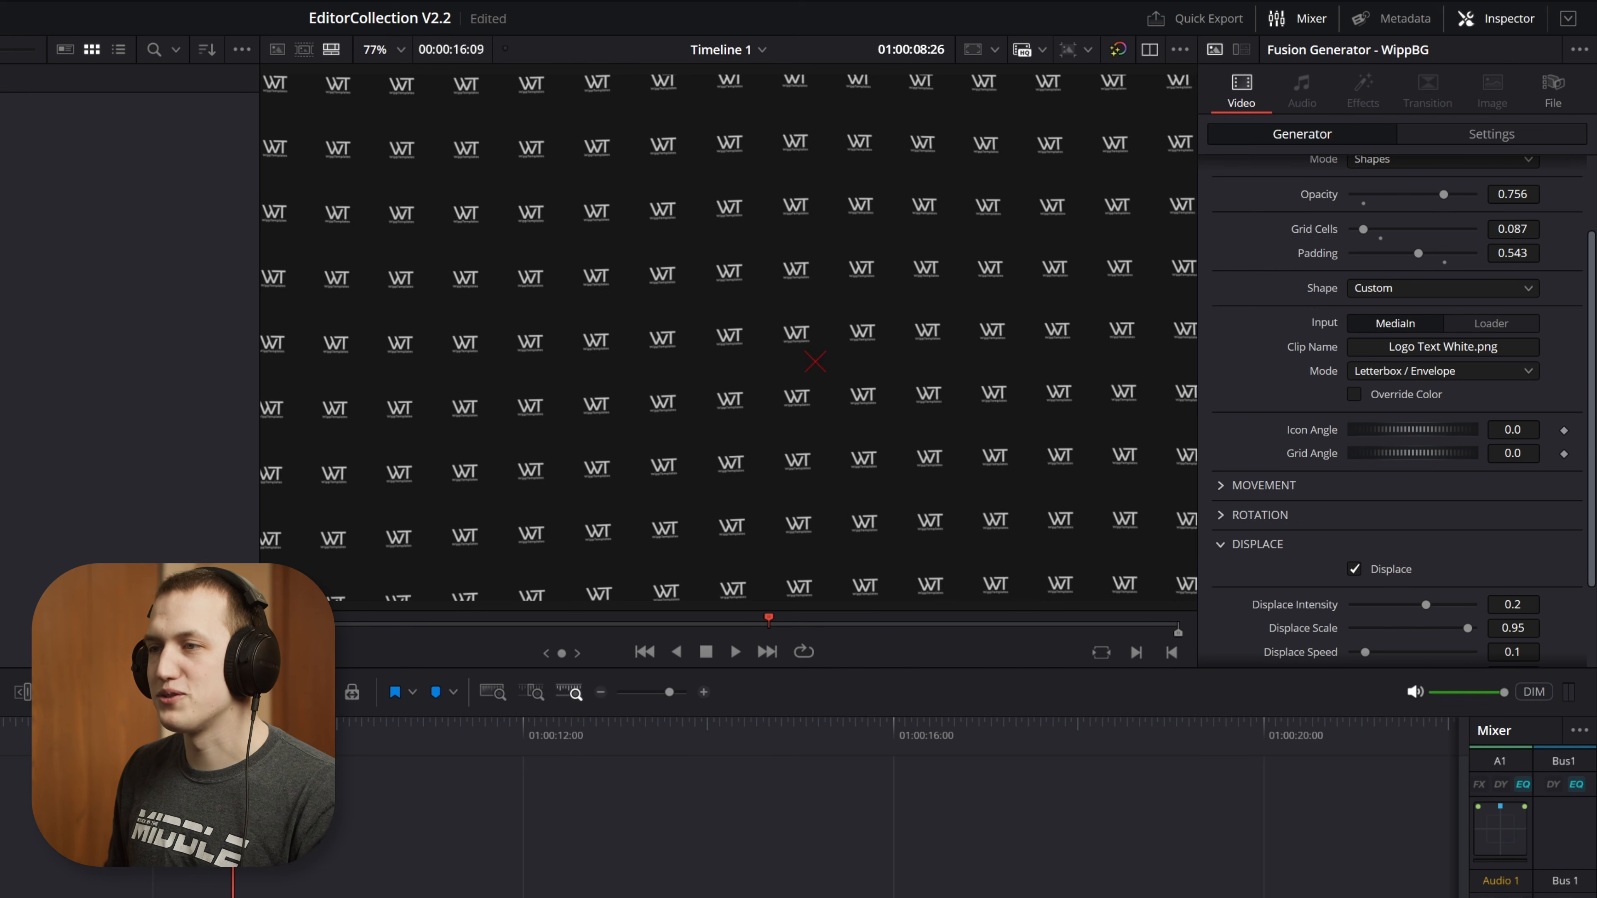
Compare the logo pattern from 01:00:05:10 with Displace turned off during playback, and re-enable Displace
{"action": "left_click_drag", "start_coordinate": [233, 730], "coordinate": [0, 730]}
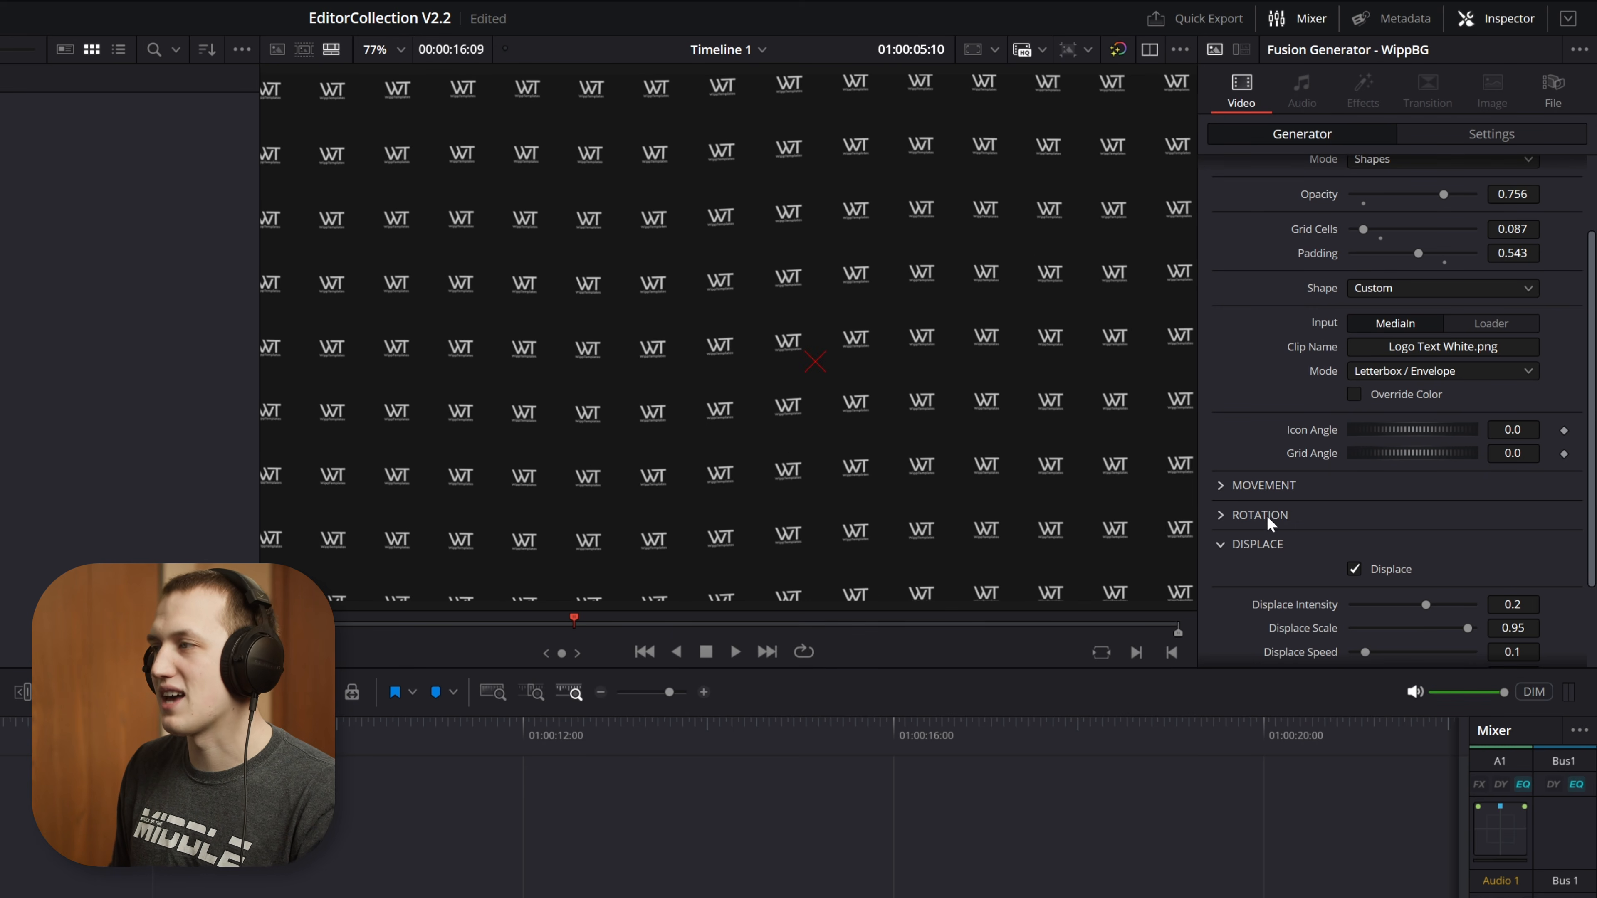
{"action": "left_click", "coordinate": [1392, 568]}
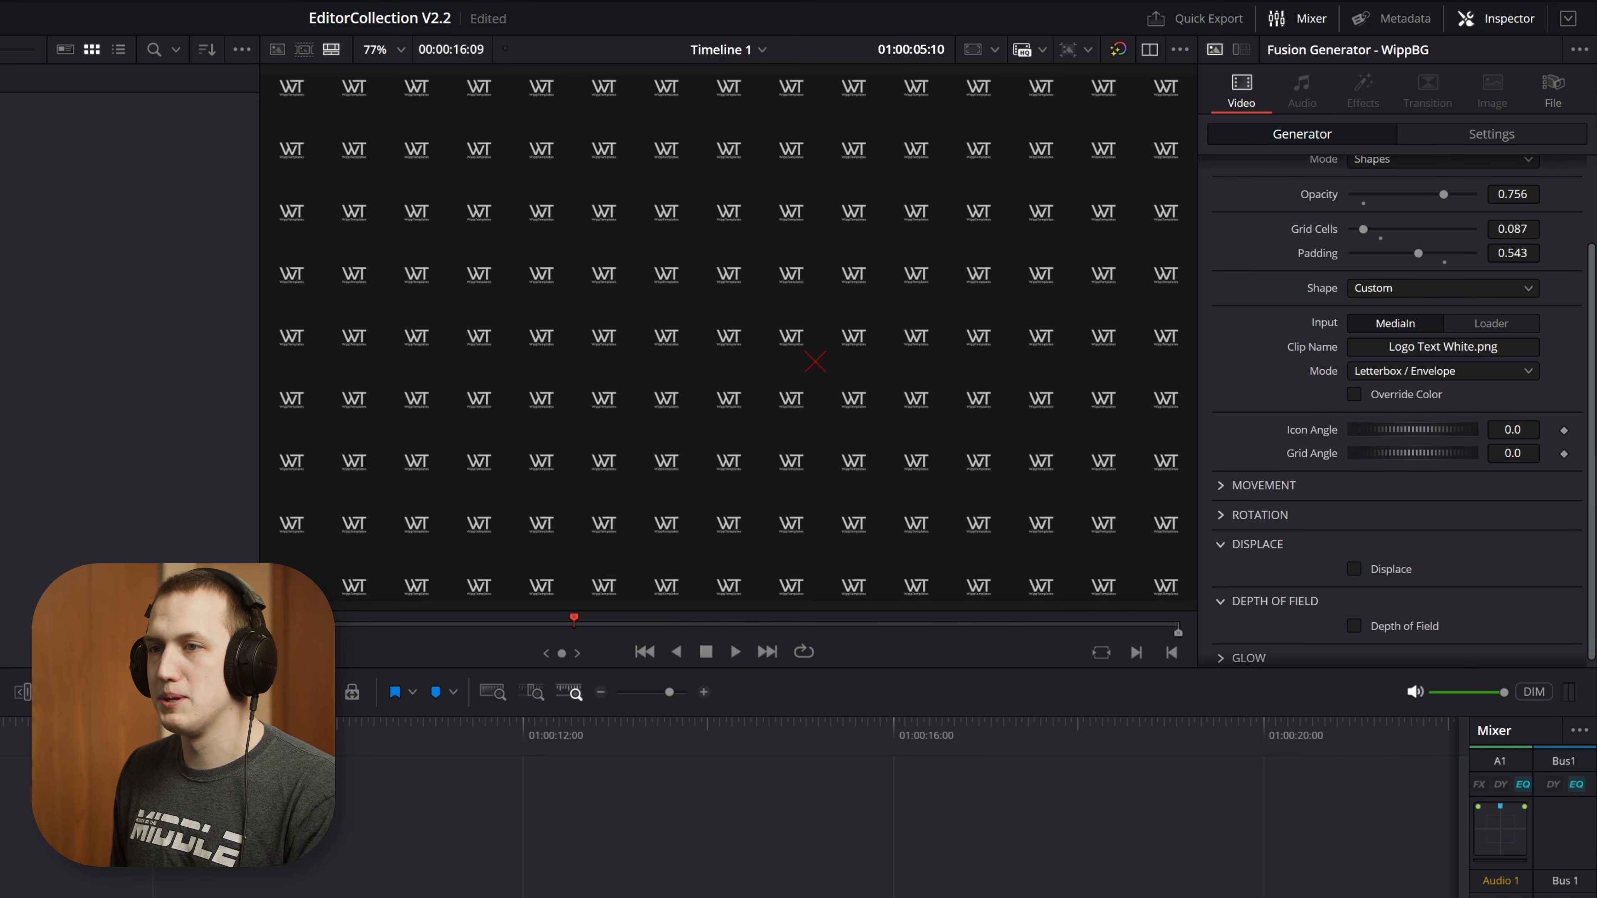
{"action": "key", "text": "space"}
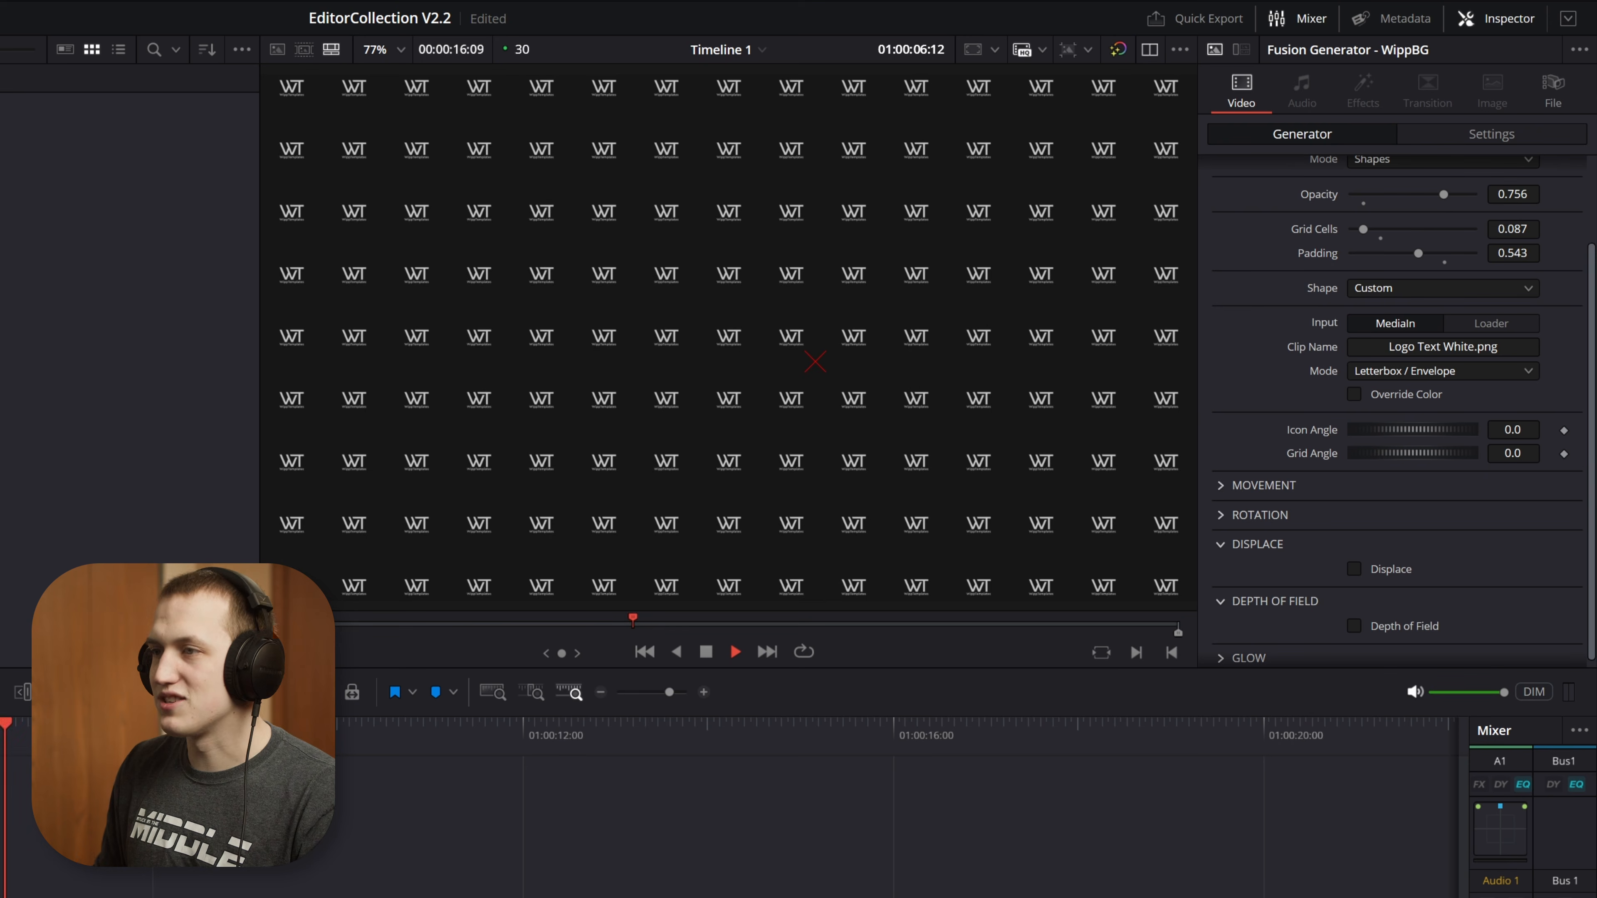
{"action": "key", "text": "space"}
{"action": "left_click", "coordinate": [1409, 565]}
Set the overlay's displace intensity to 0.29 and displace scale to 0.921
{"action": "scroll", "coordinate": [1408, 562], "scroll_direction": "down", "scroll_amount": 3}
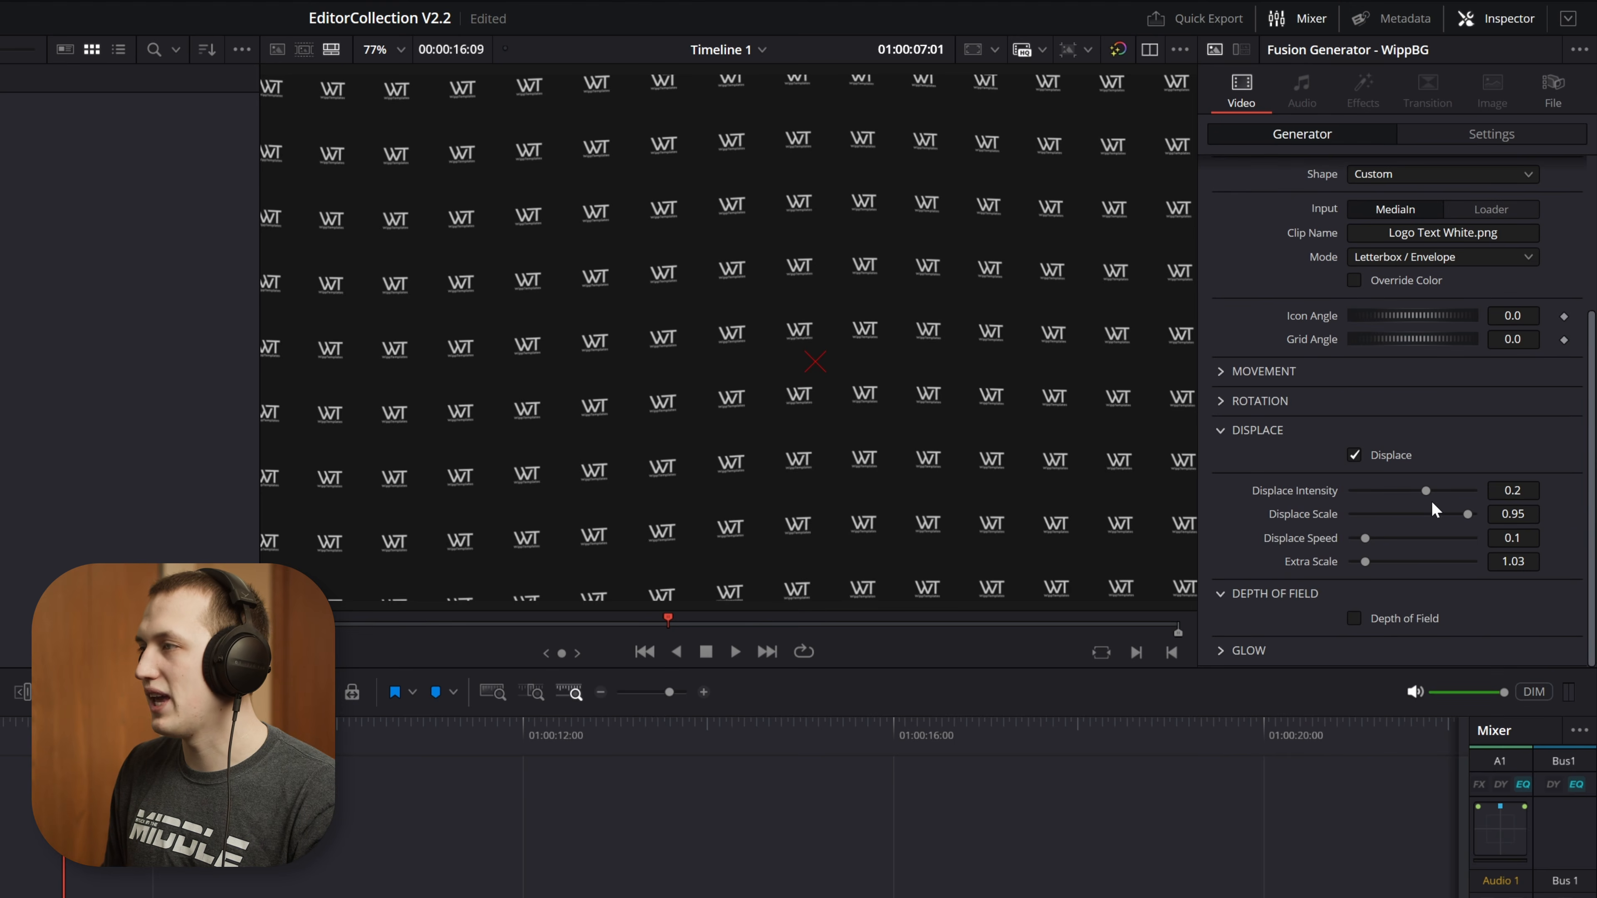
{"action": "mouse_move", "coordinate": [1427, 491]}
{"action": "left_mouse_down"}
{"action": "mouse_move", "coordinate": [1420, 516]}
{"action": "mouse_move", "coordinate": [1346, 516]}
{"action": "mouse_move", "coordinate": [1448, 487]}
{"action": "mouse_move", "coordinate": [1436, 492]}
{"action": "left_mouse_up"}
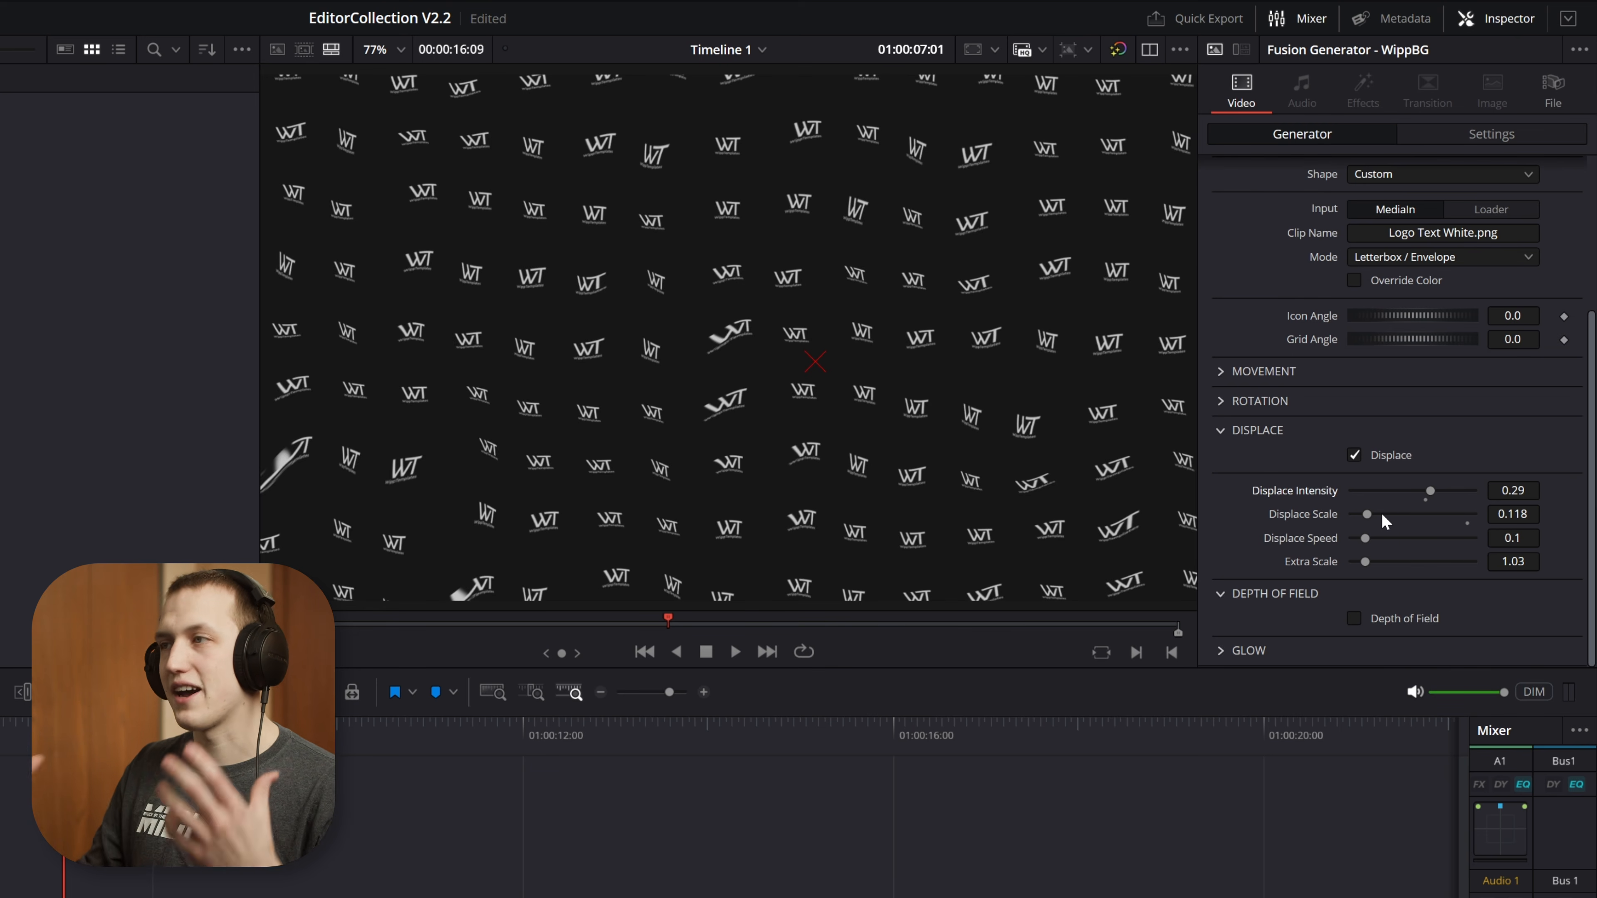
{"action": "left_click_drag", "start_coordinate": [1381, 512], "coordinate": [1464, 514]}
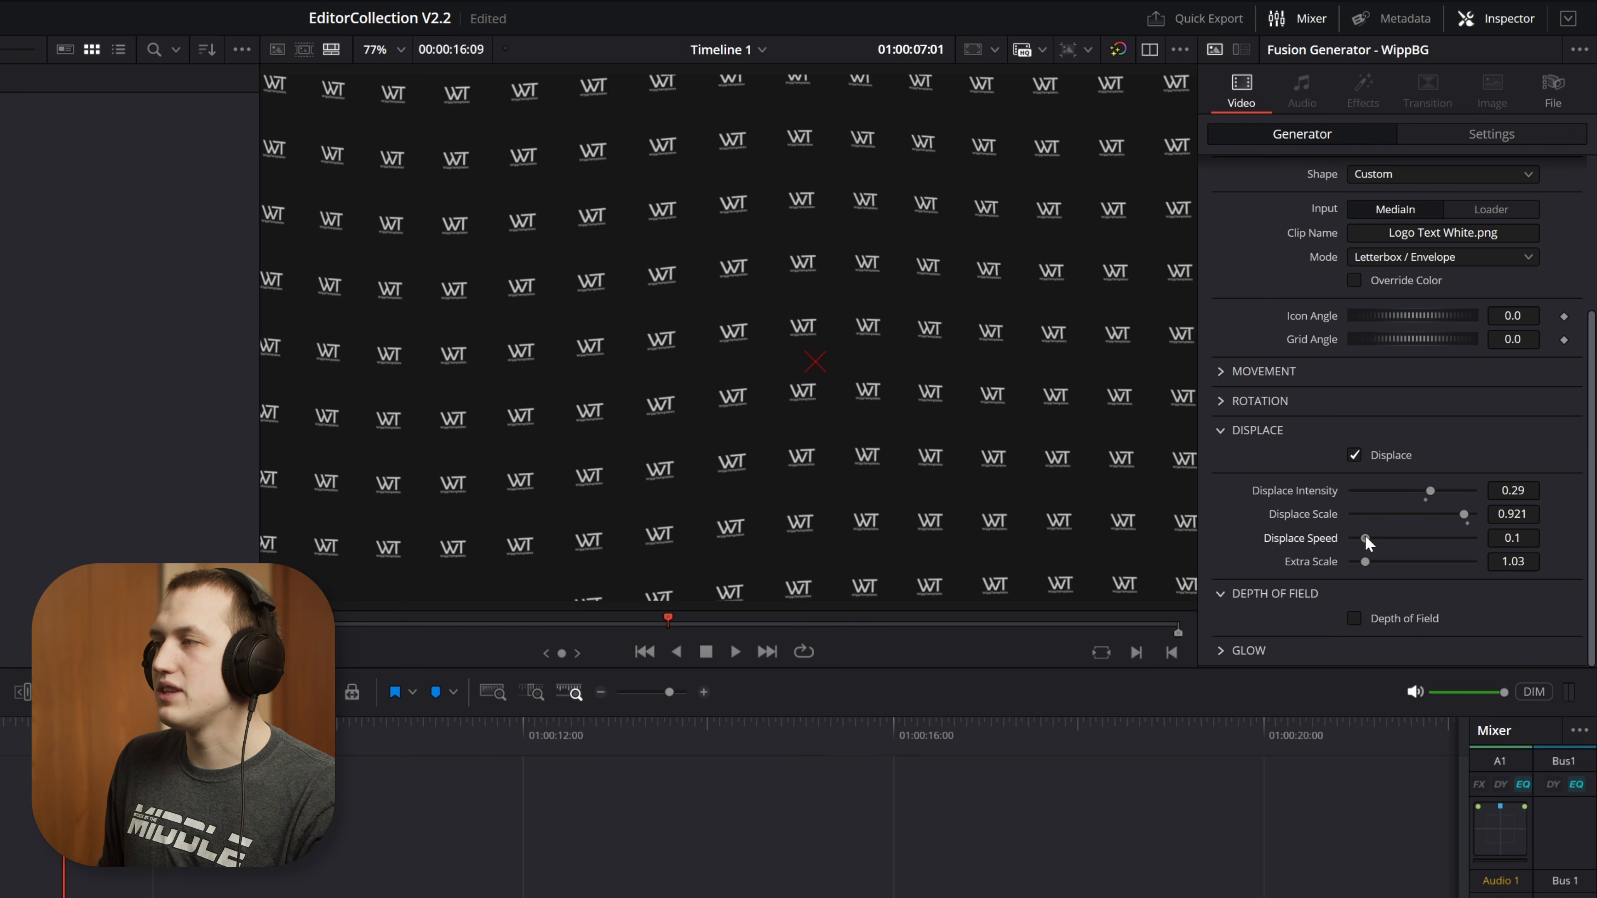
Set the displace speed to 0.031 and displace intensity to 0.2, and play back the slower distortion
{"action": "mouse_move", "coordinate": [1365, 538]}
{"action": "left_mouse_down"}
{"action": "mouse_move", "coordinate": [1404, 534]}
{"action": "mouse_move", "coordinate": [1427, 498]}
{"action": "mouse_move", "coordinate": [1364, 541]}
{"action": "left_mouse_up"}
{"action": "key", "text": "space"}
{"action": "key", "text": "space"}
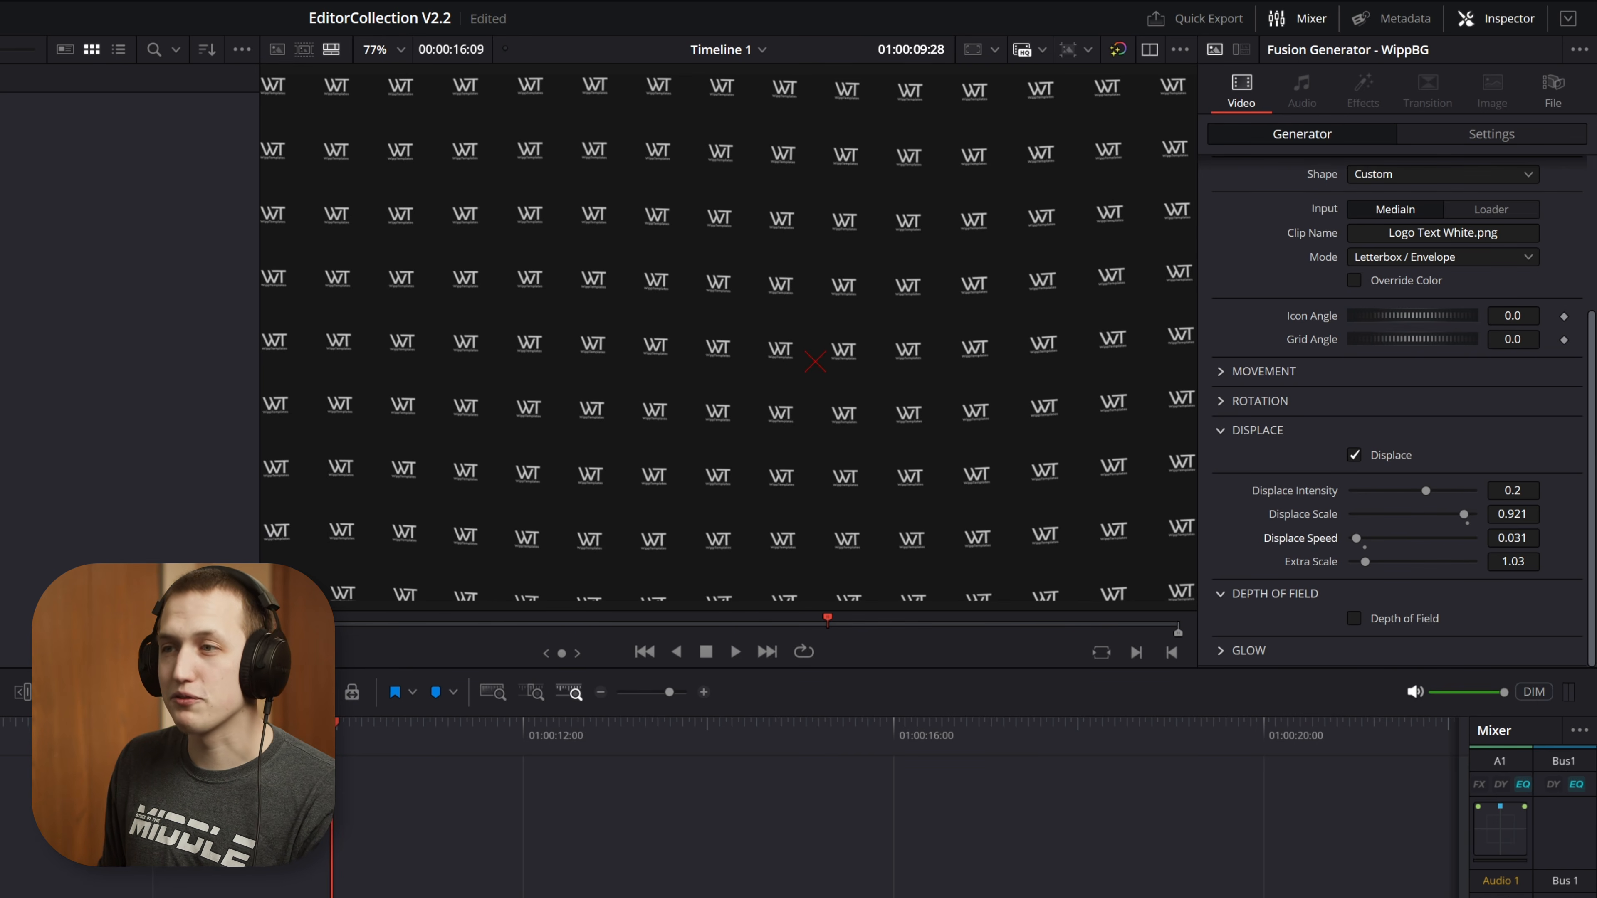
Play the displaced pattern from the timeline start to 01:00:03:08 and set the displace intensity to 1.0
{"action": "key", "text": "Home"}
{"action": "key", "text": "space"}
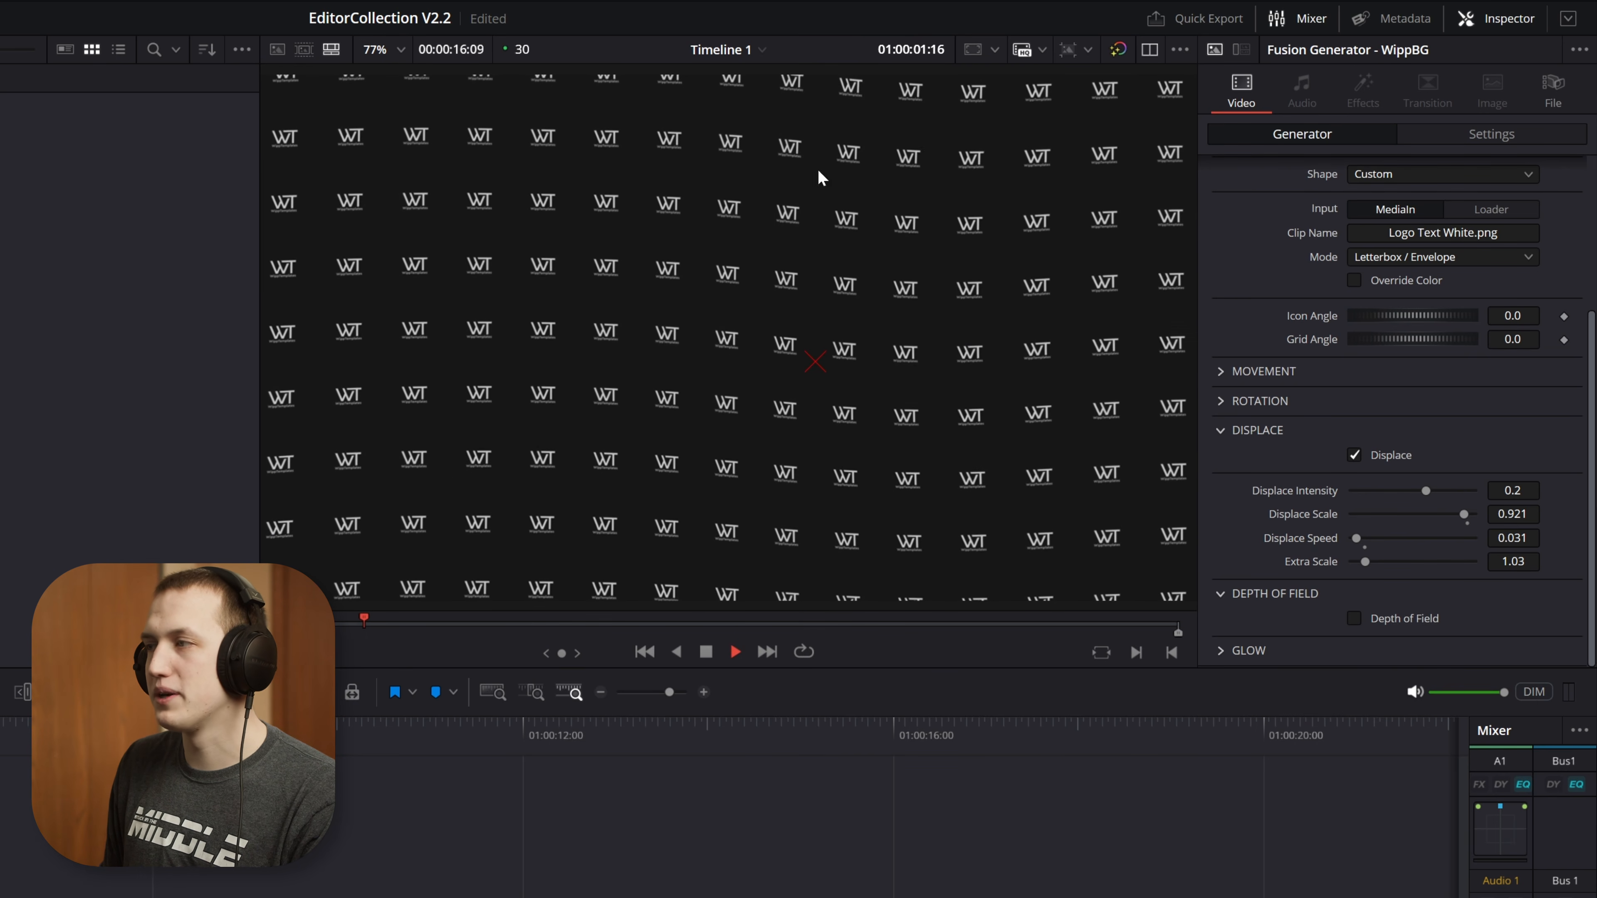
{"action": "key", "text": "space"}
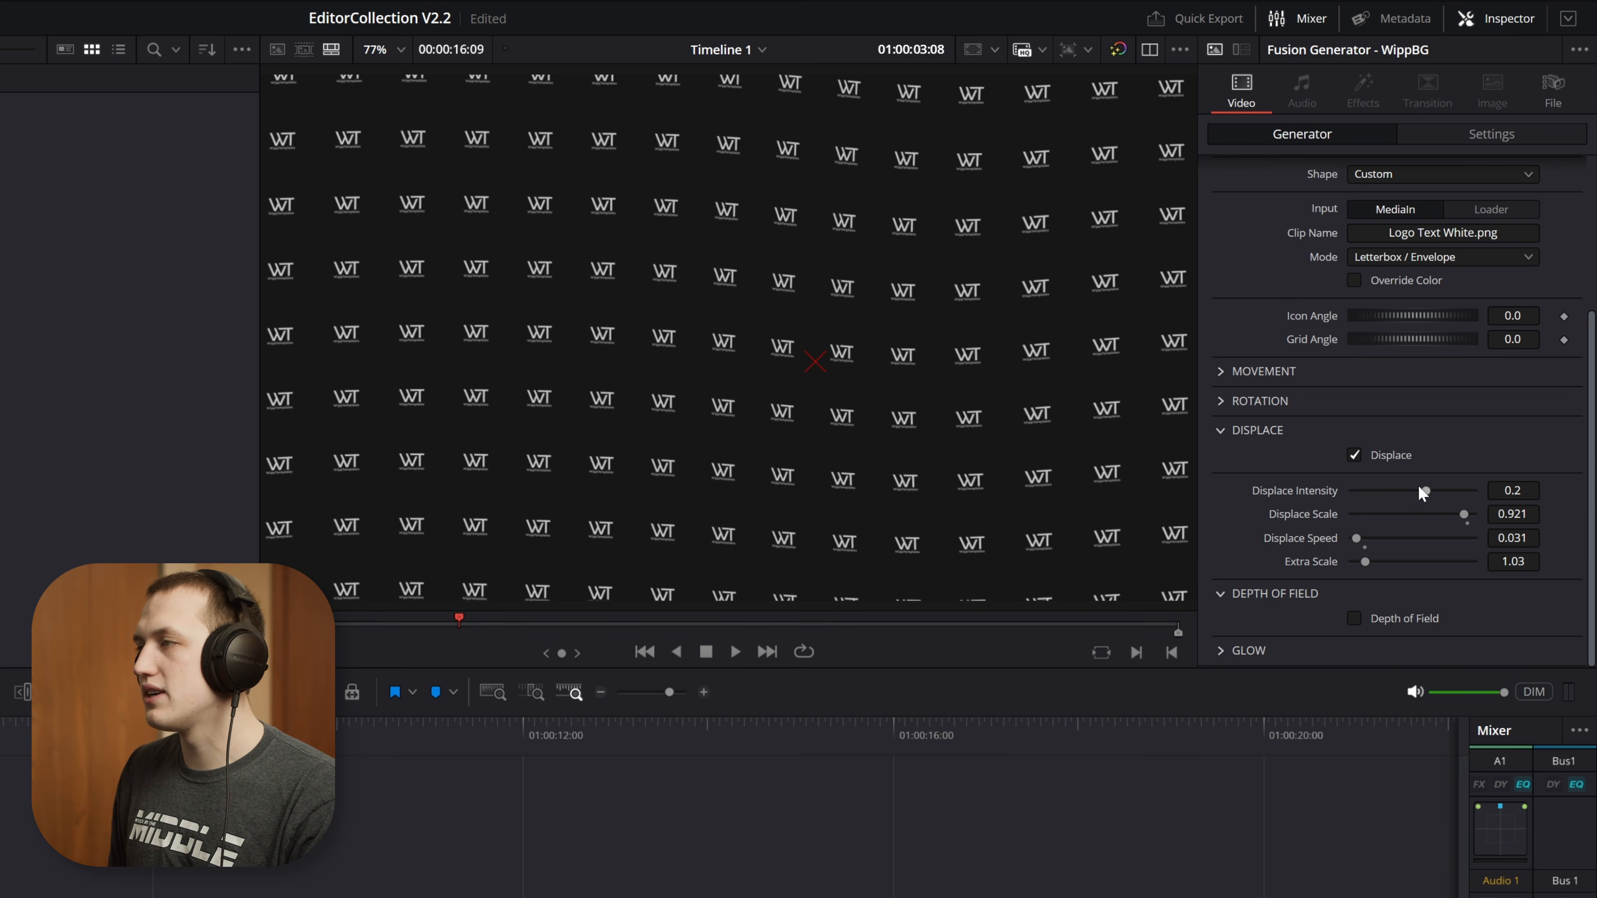
{"action": "left_click_drag", "start_coordinate": [1419, 487], "coordinate": [1502, 483]}
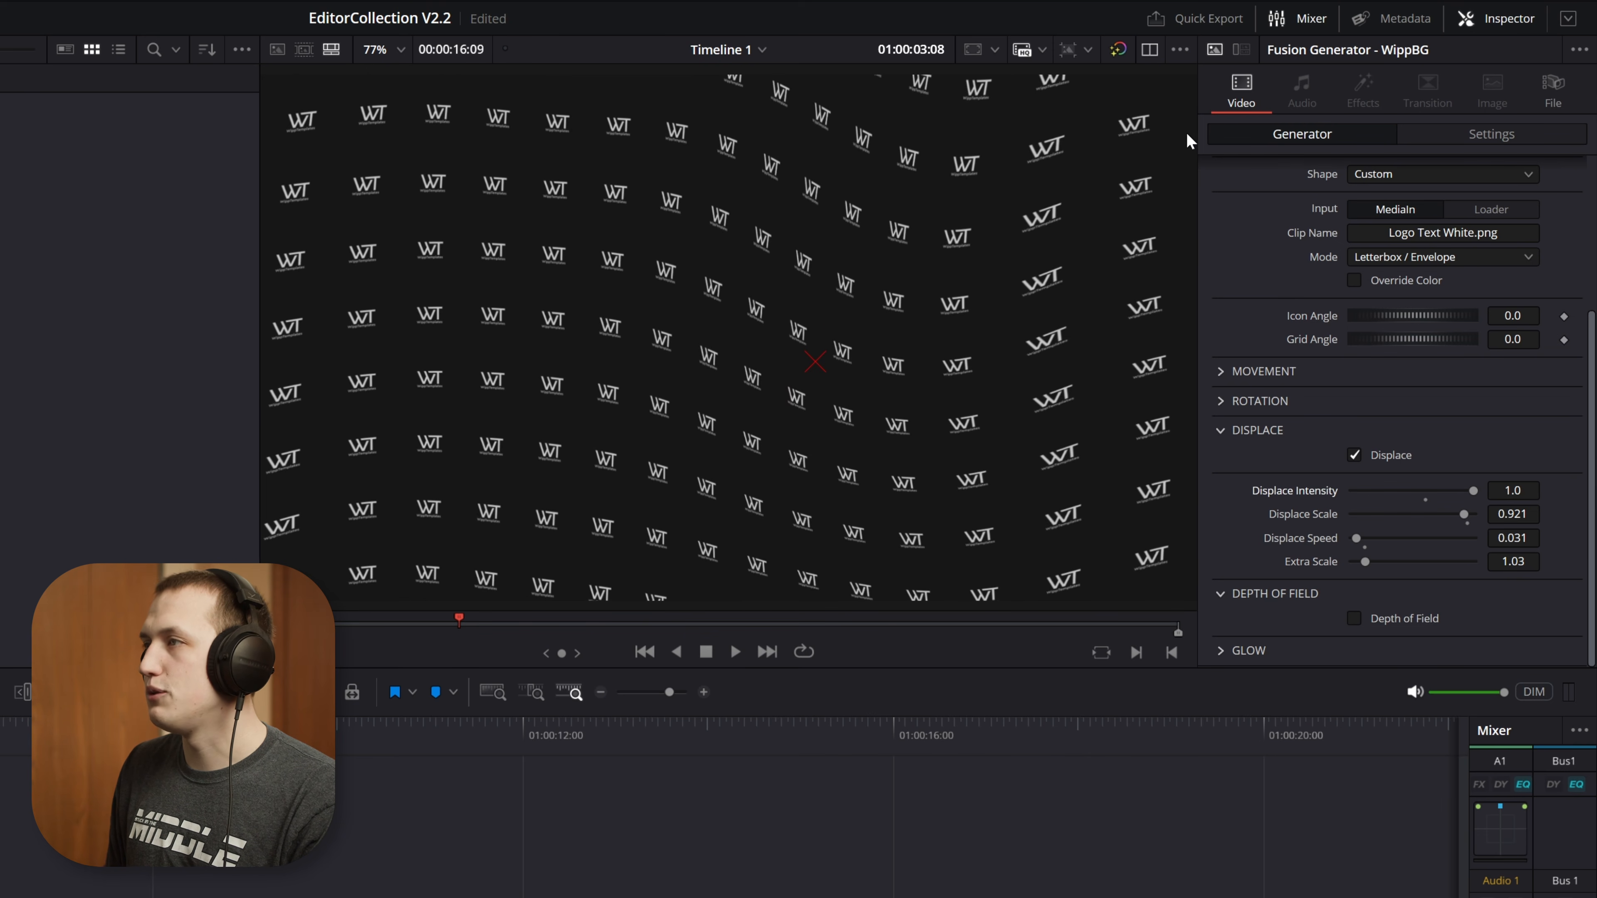
Play the pattern at full displace intensity to 01:00:04:17 and set the extra scale to 1.0
{"action": "key", "text": "space"}
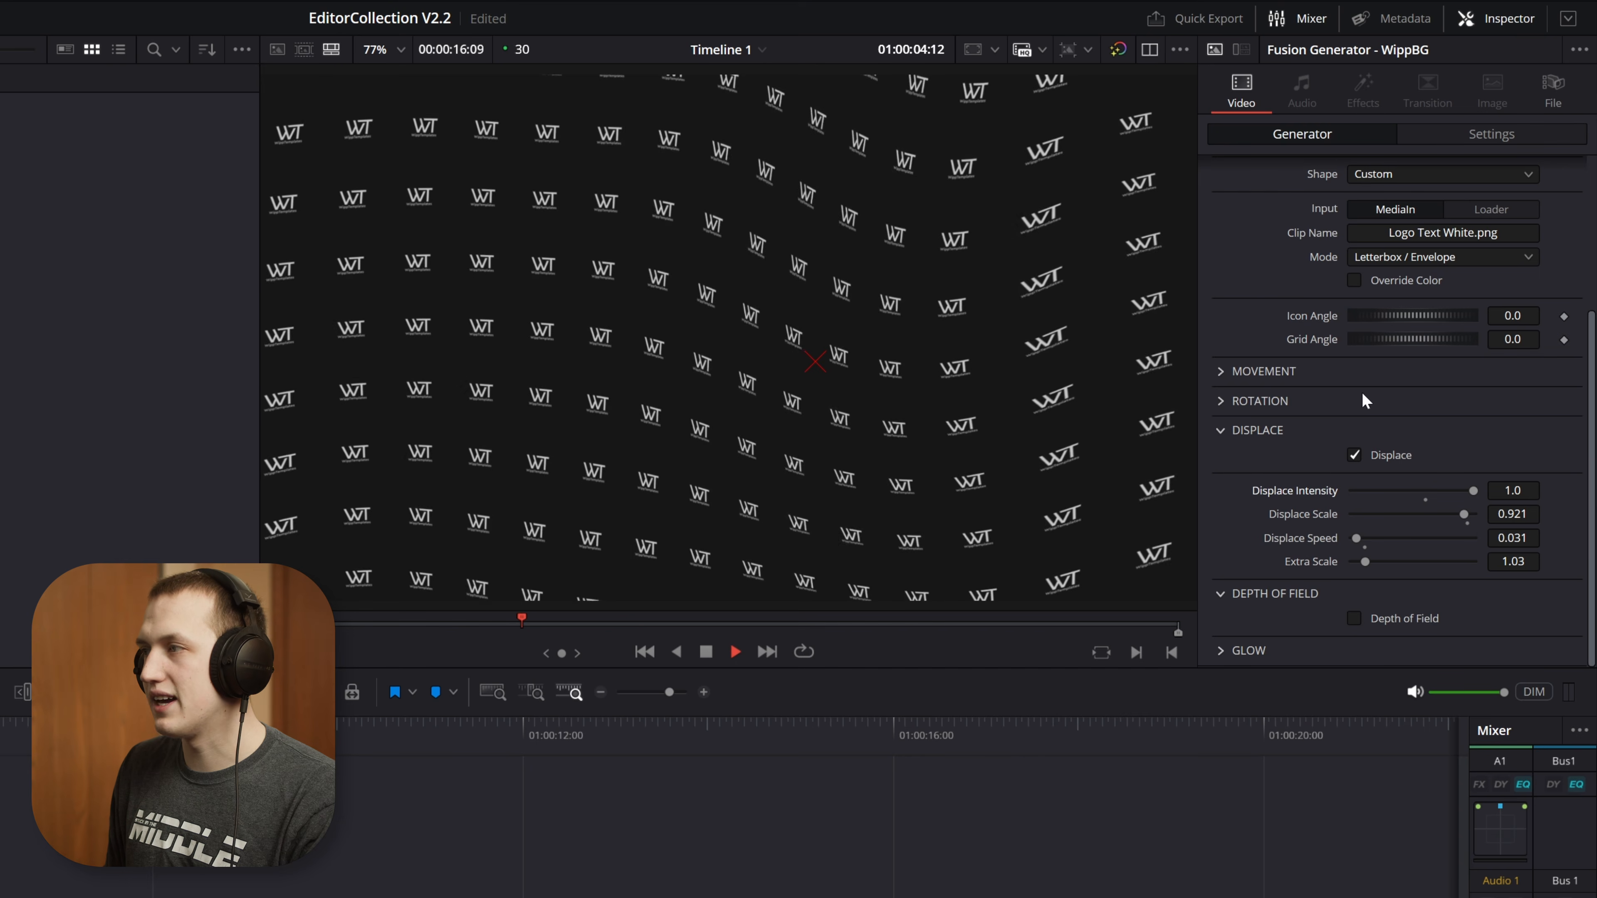
{"action": "left_click_drag", "start_coordinate": [1473, 489], "coordinate": [1517, 473]}
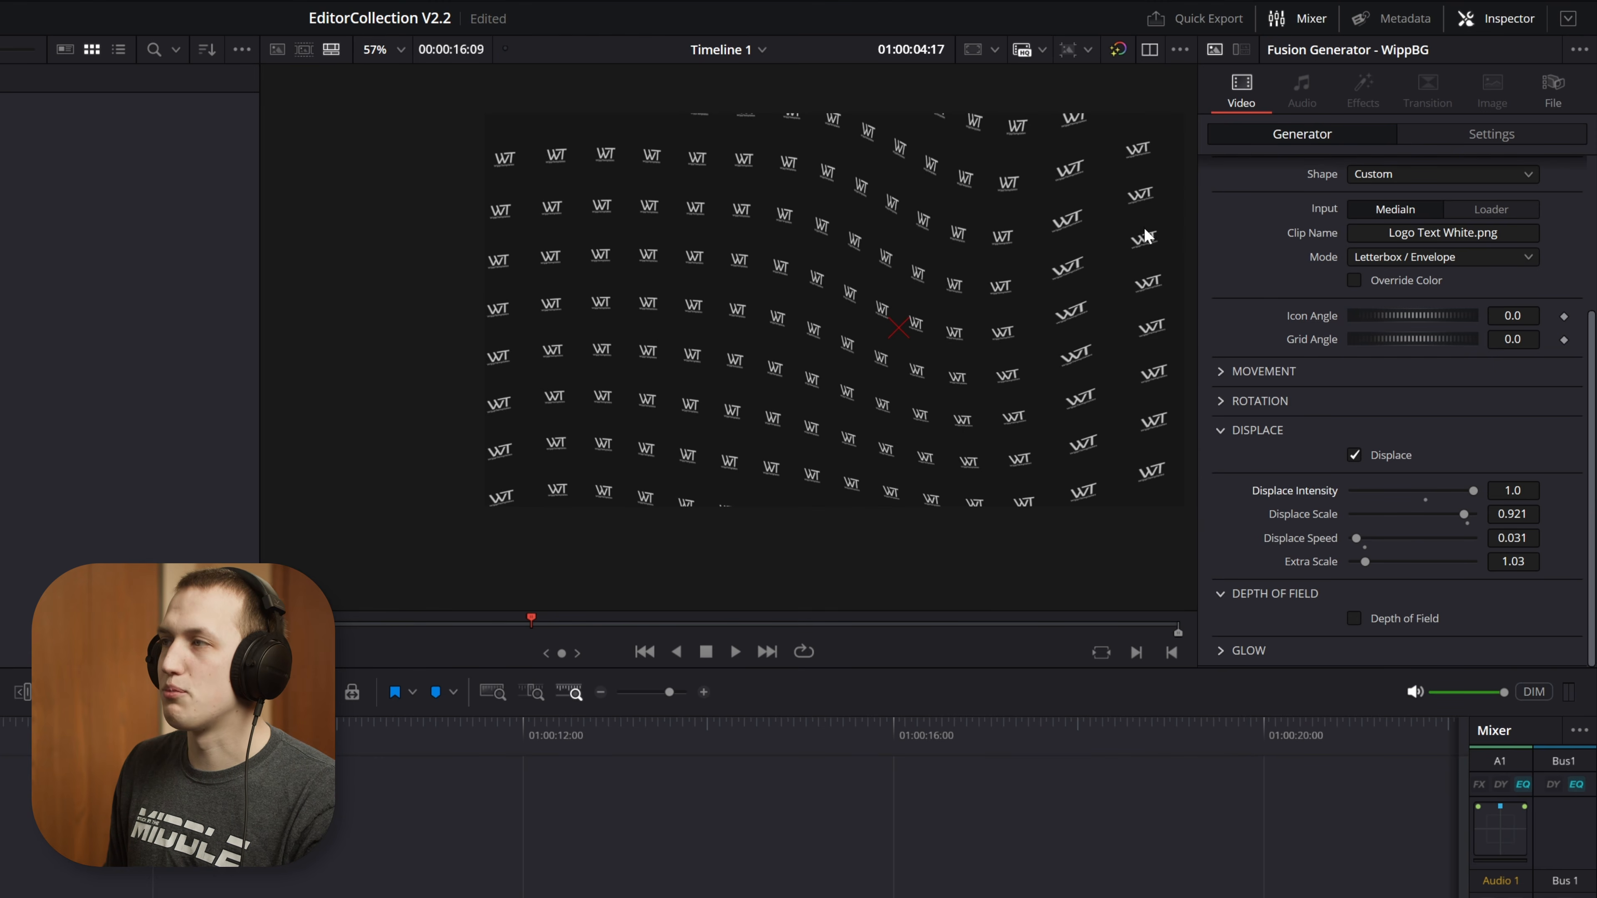
{"action": "scroll", "coordinate": [1143, 226], "scroll_direction": "down", "scroll_amount": 2}
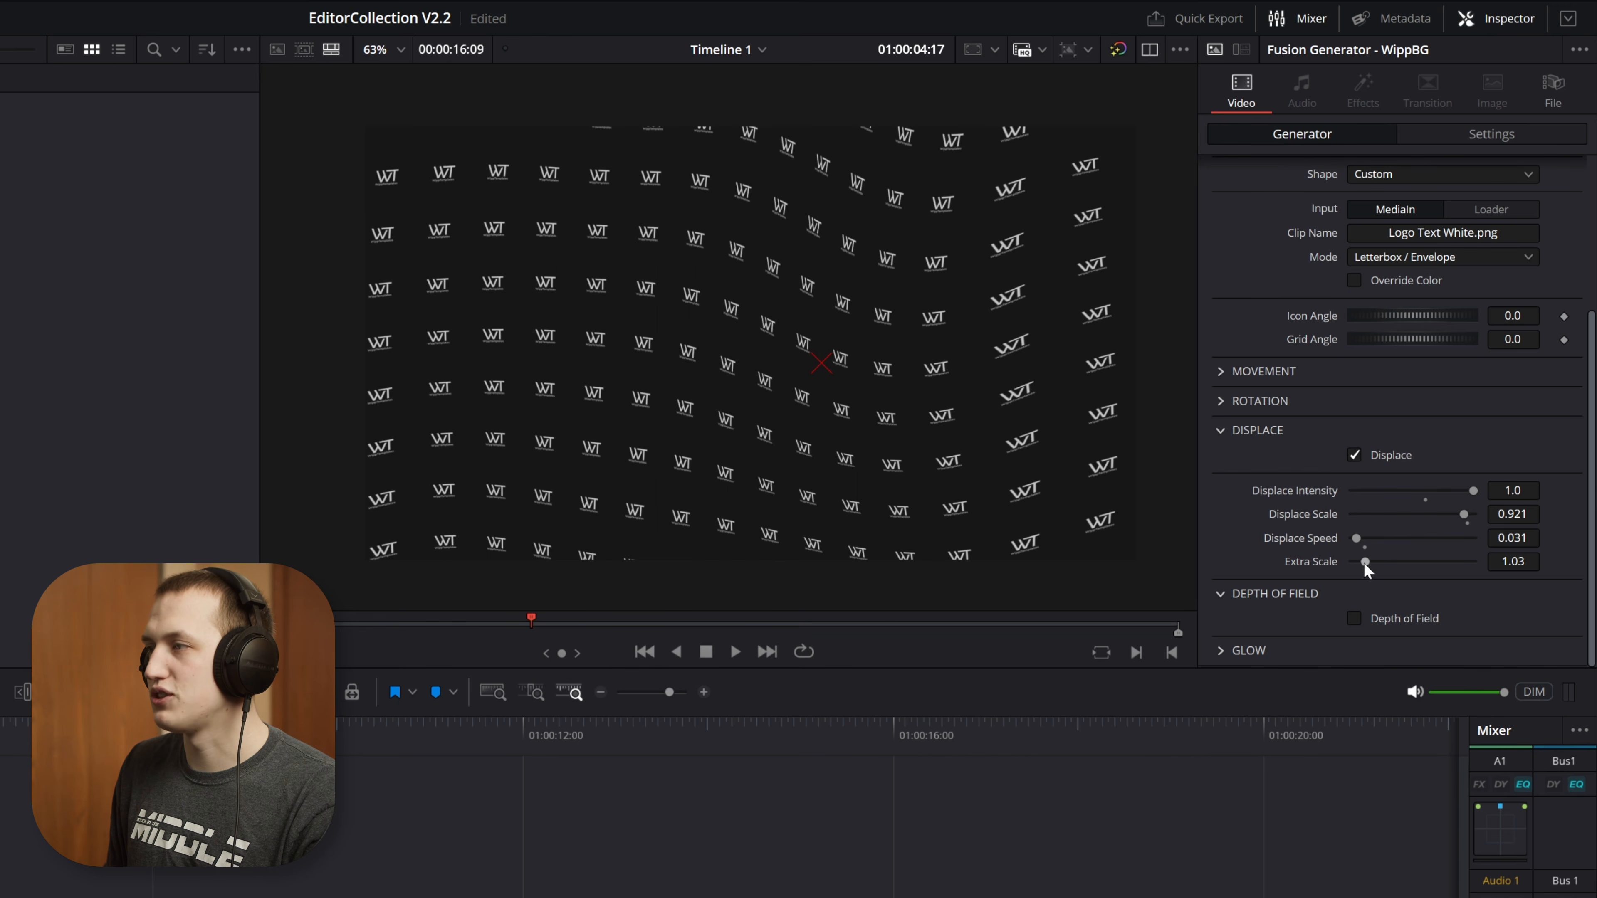
{"action": "left_click_drag", "start_coordinate": [1365, 564], "coordinate": [1404, 565]}
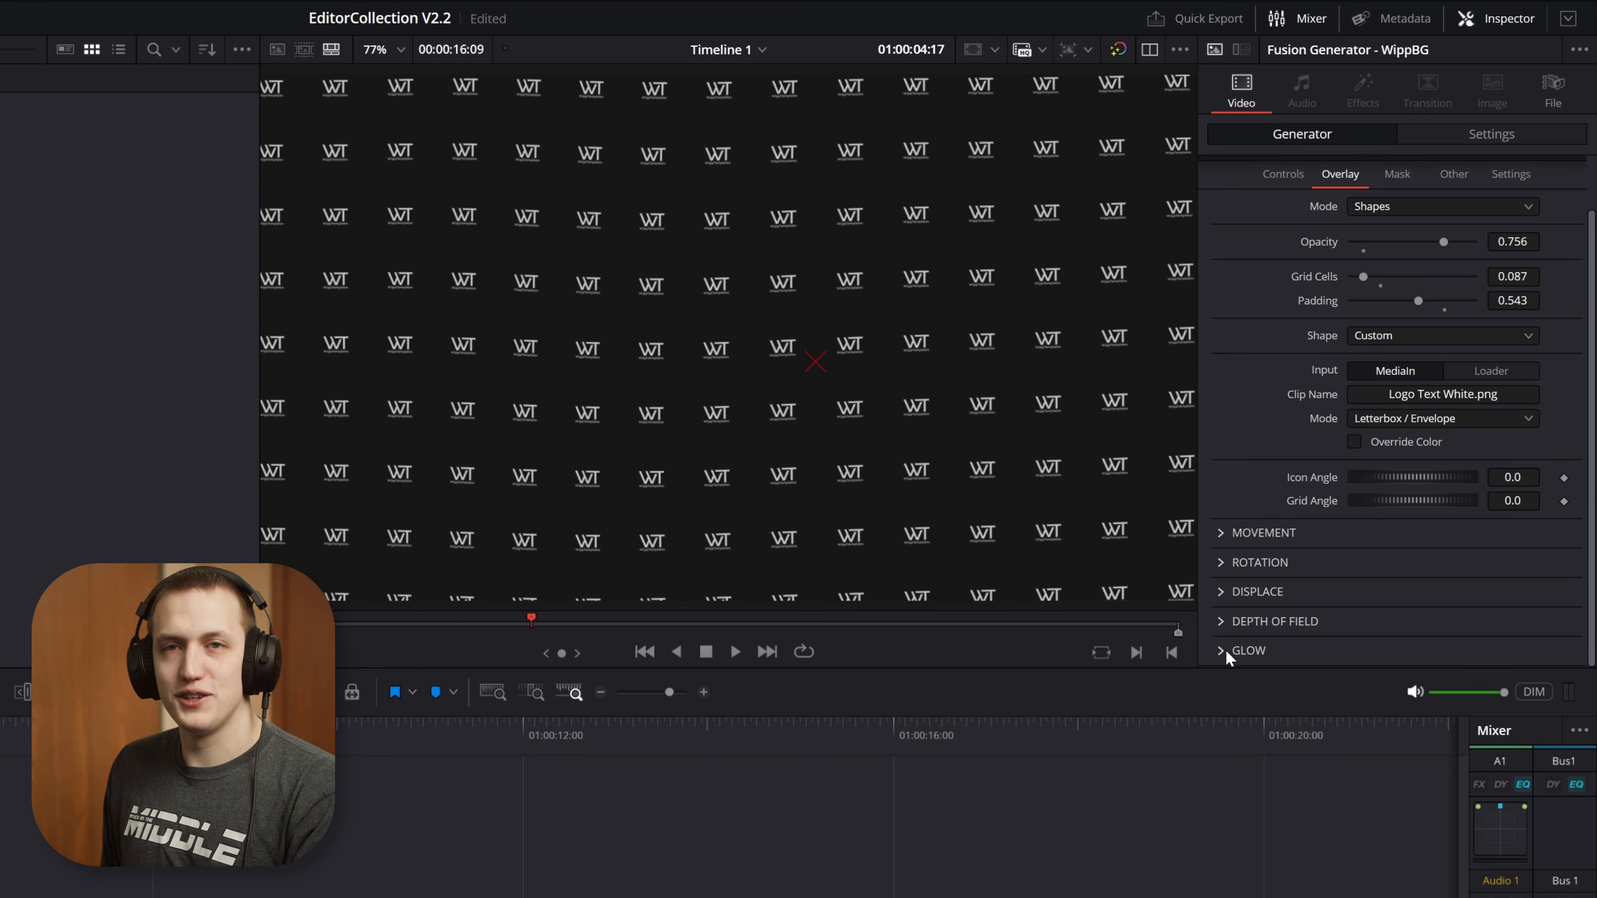
Enable the overlay's glow with a glow size of 12.6 and a glow of 0.921
{"action": "left_click", "coordinate": [1223, 651]}
{"action": "scroll", "coordinate": [1484, 588], "scroll_direction": "down", "scroll_amount": 1}
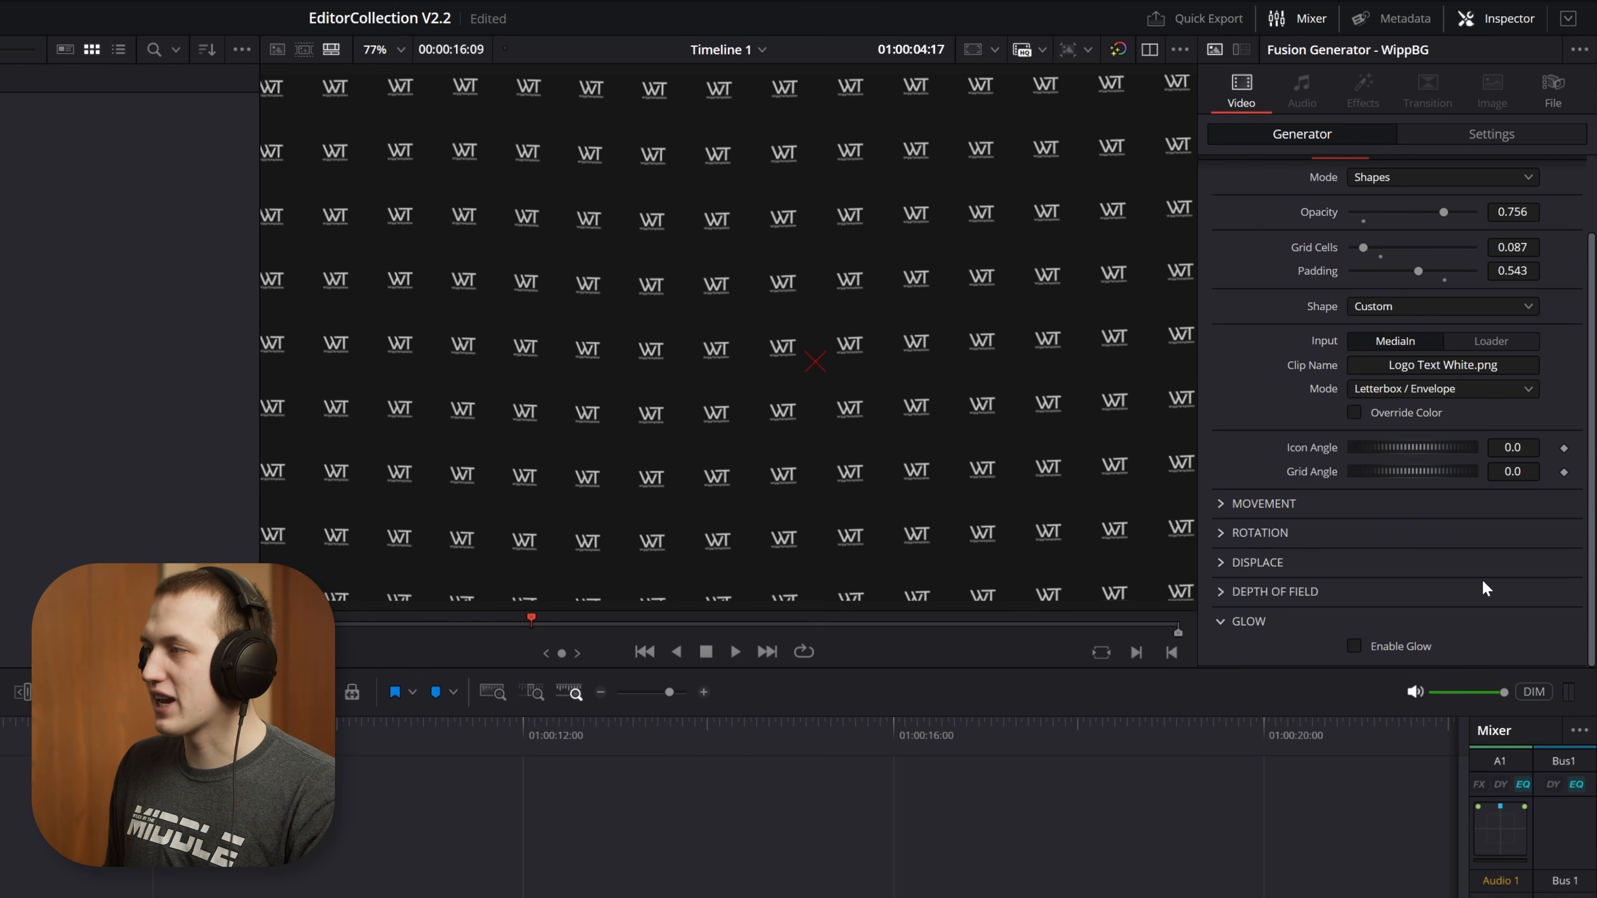
{"action": "left_click", "coordinate": [1353, 646]}
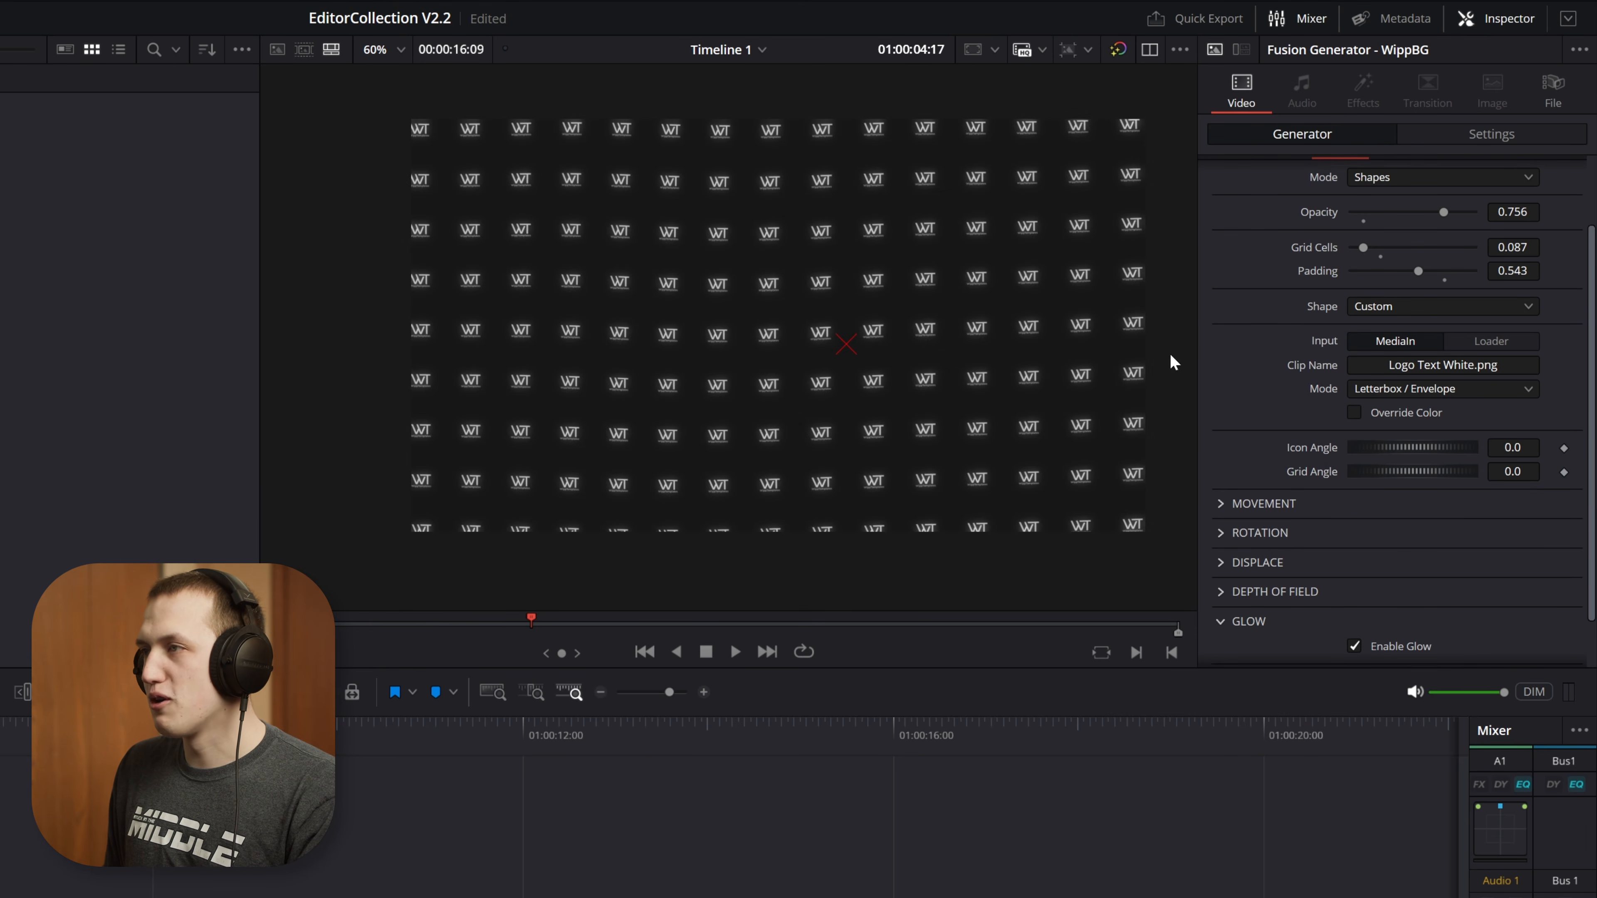
{"action": "scroll", "coordinate": [1386, 590], "scroll_direction": "down", "scroll_amount": 2}
{"action": "left_click_drag", "start_coordinate": [1363, 623], "coordinate": [1440, 648]}
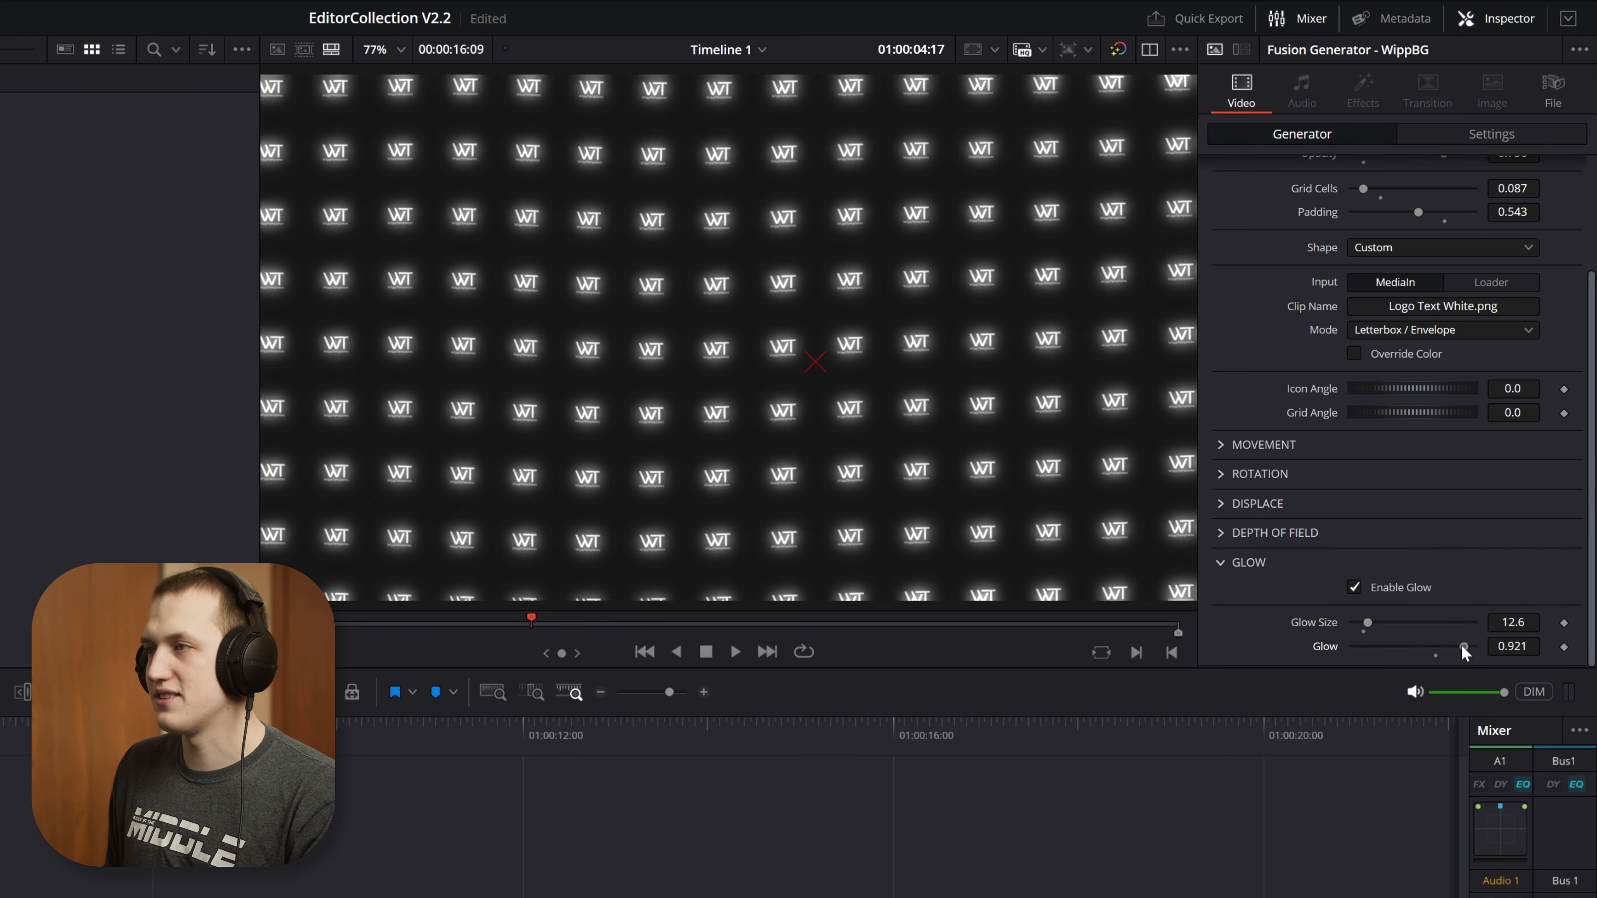
Change the overlay mode to Lines with grid cells at 0.709 and padding at 0.787
{"action": "scroll", "coordinate": [1461, 645], "scroll_direction": "up", "scroll_amount": 5}
{"action": "left_click", "coordinate": [1360, 266]}
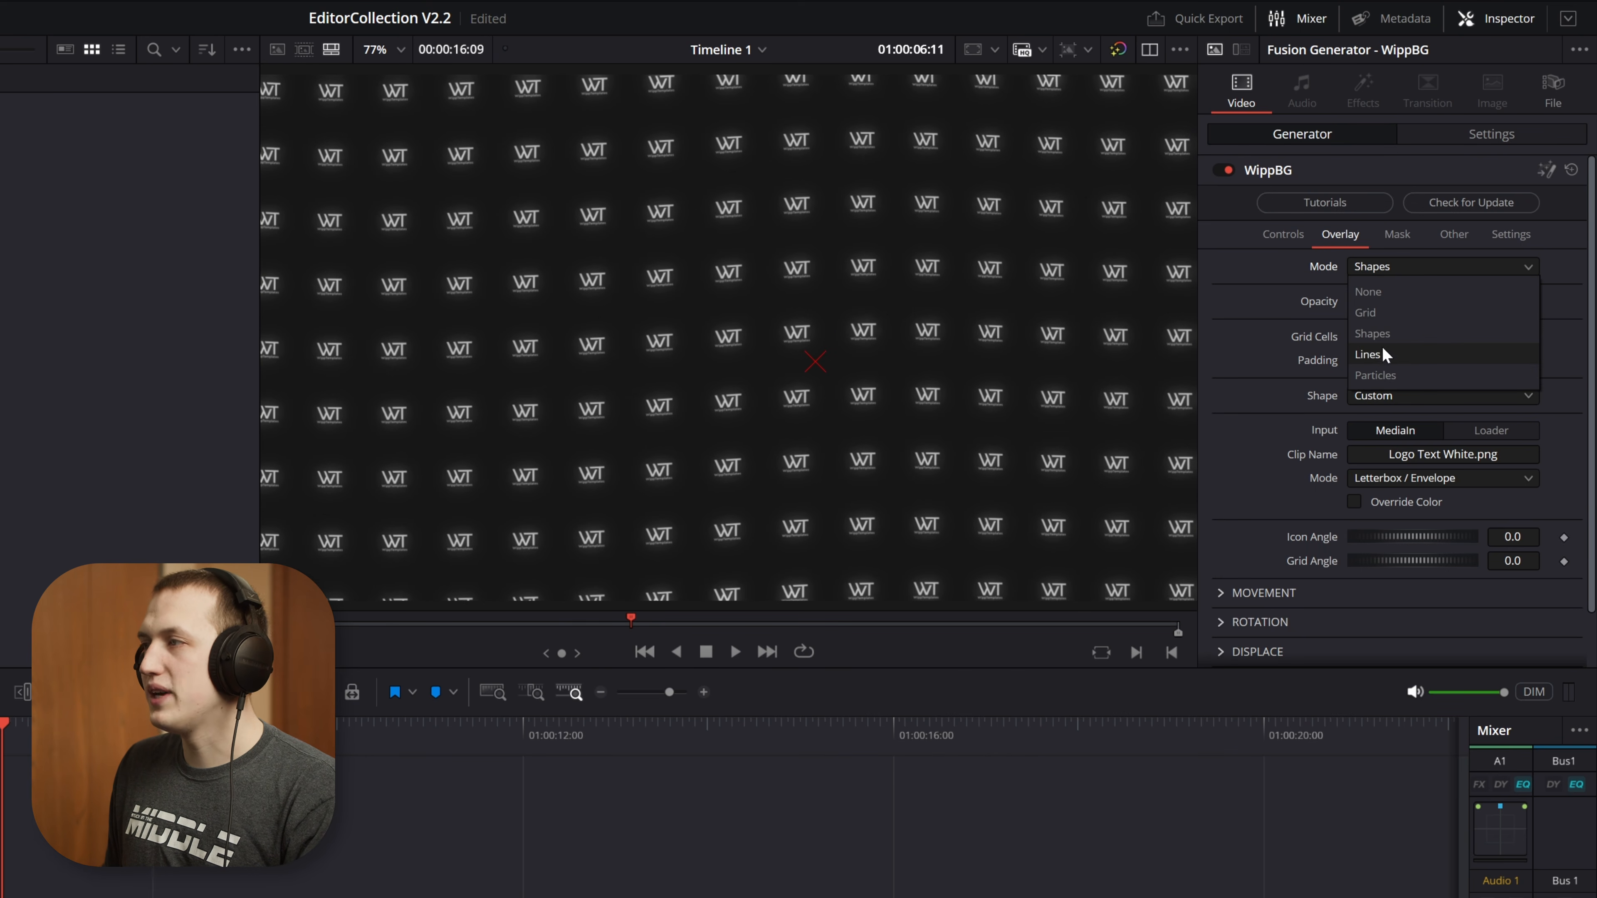
{"action": "left_click", "coordinate": [1369, 355]}
{"action": "scroll", "coordinate": [1514, 552], "scroll_direction": "down", "scroll_amount": 2}
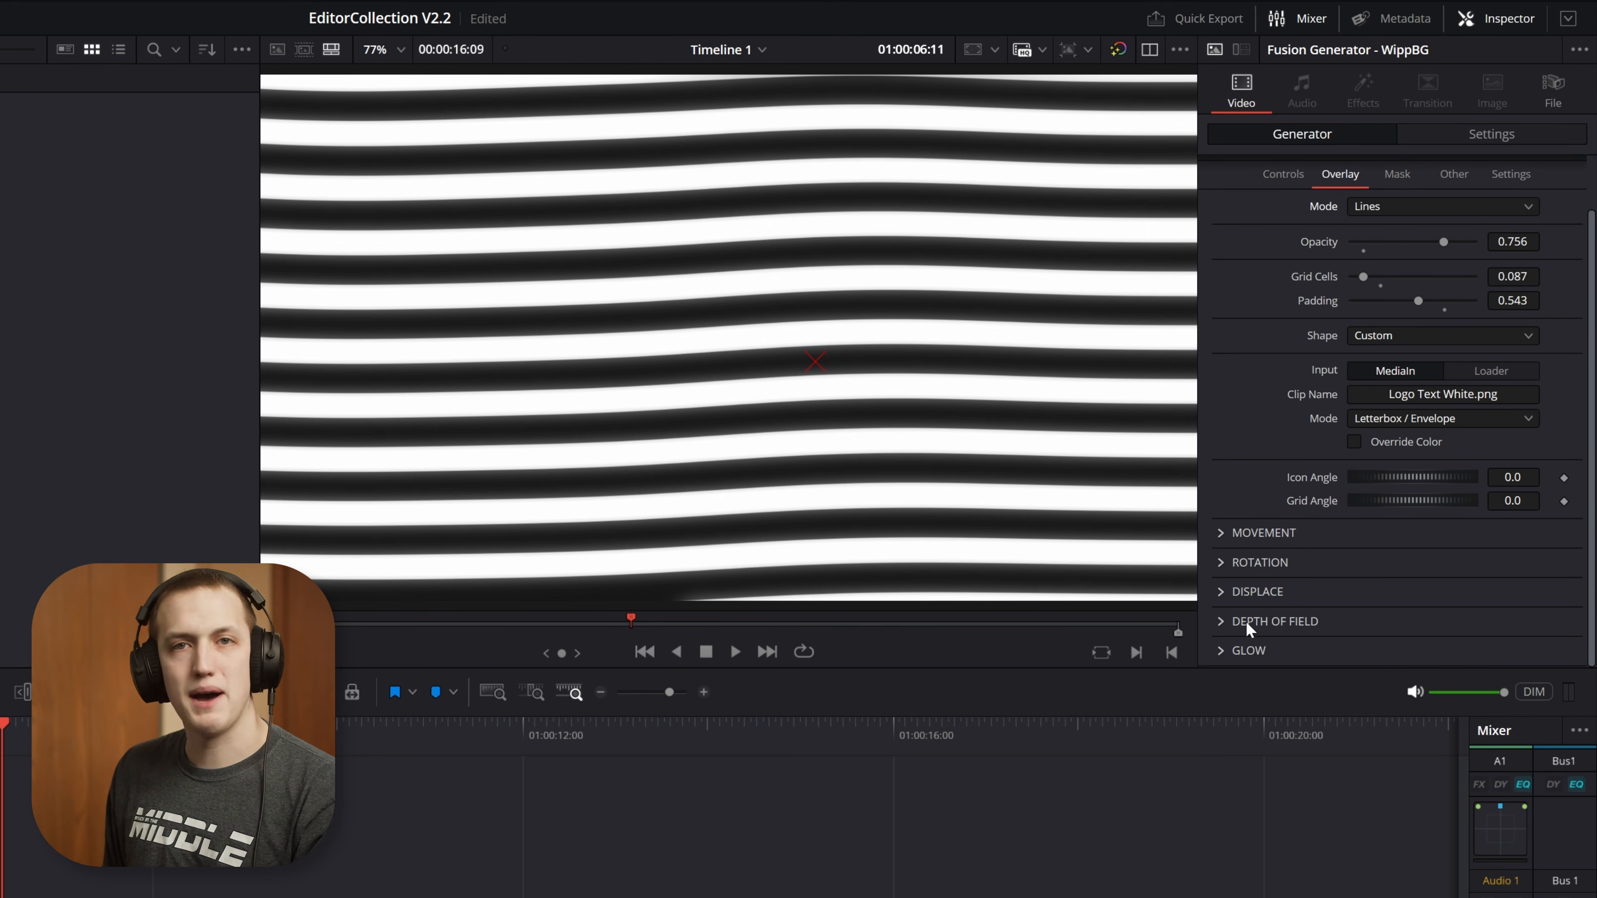
{"action": "scroll", "coordinate": [1396, 595], "scroll_direction": "up", "scroll_amount": 2}
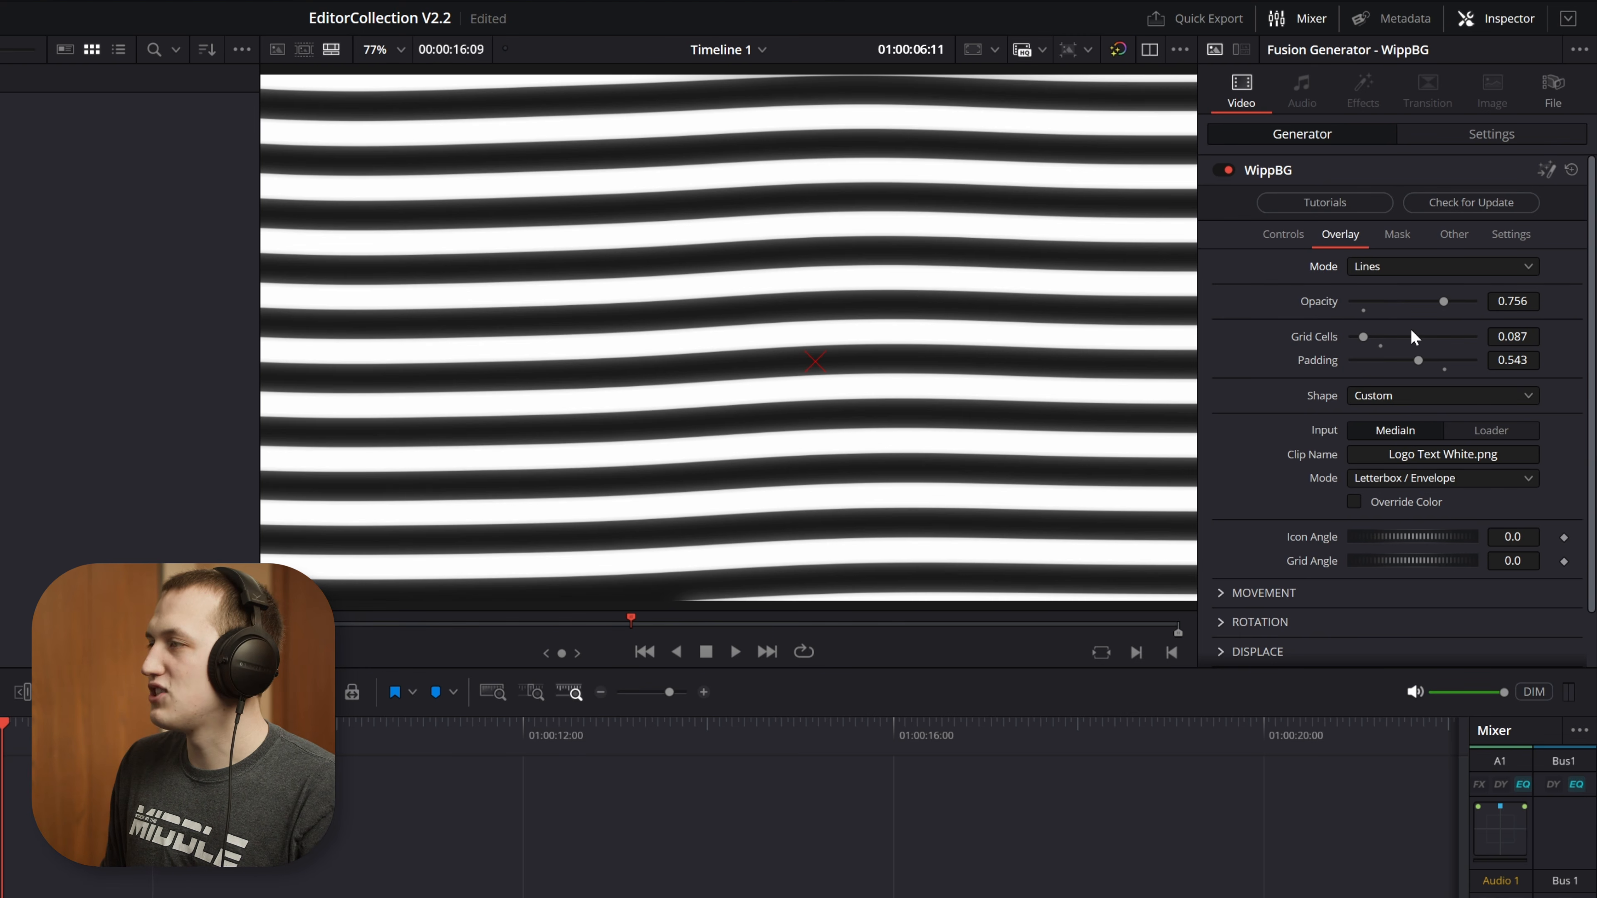
{"action": "mouse_move", "coordinate": [1419, 358]}
{"action": "left_mouse_down"}
{"action": "mouse_move", "coordinate": [1478, 356]}
{"action": "mouse_move", "coordinate": [1345, 361]}
{"action": "mouse_move", "coordinate": [1426, 361]}
{"action": "mouse_move", "coordinate": [1394, 334]}
{"action": "mouse_move", "coordinate": [1459, 332]}
{"action": "mouse_move", "coordinate": [1422, 362]}
{"action": "mouse_move", "coordinate": [1451, 363]}
{"action": "left_mouse_up"}
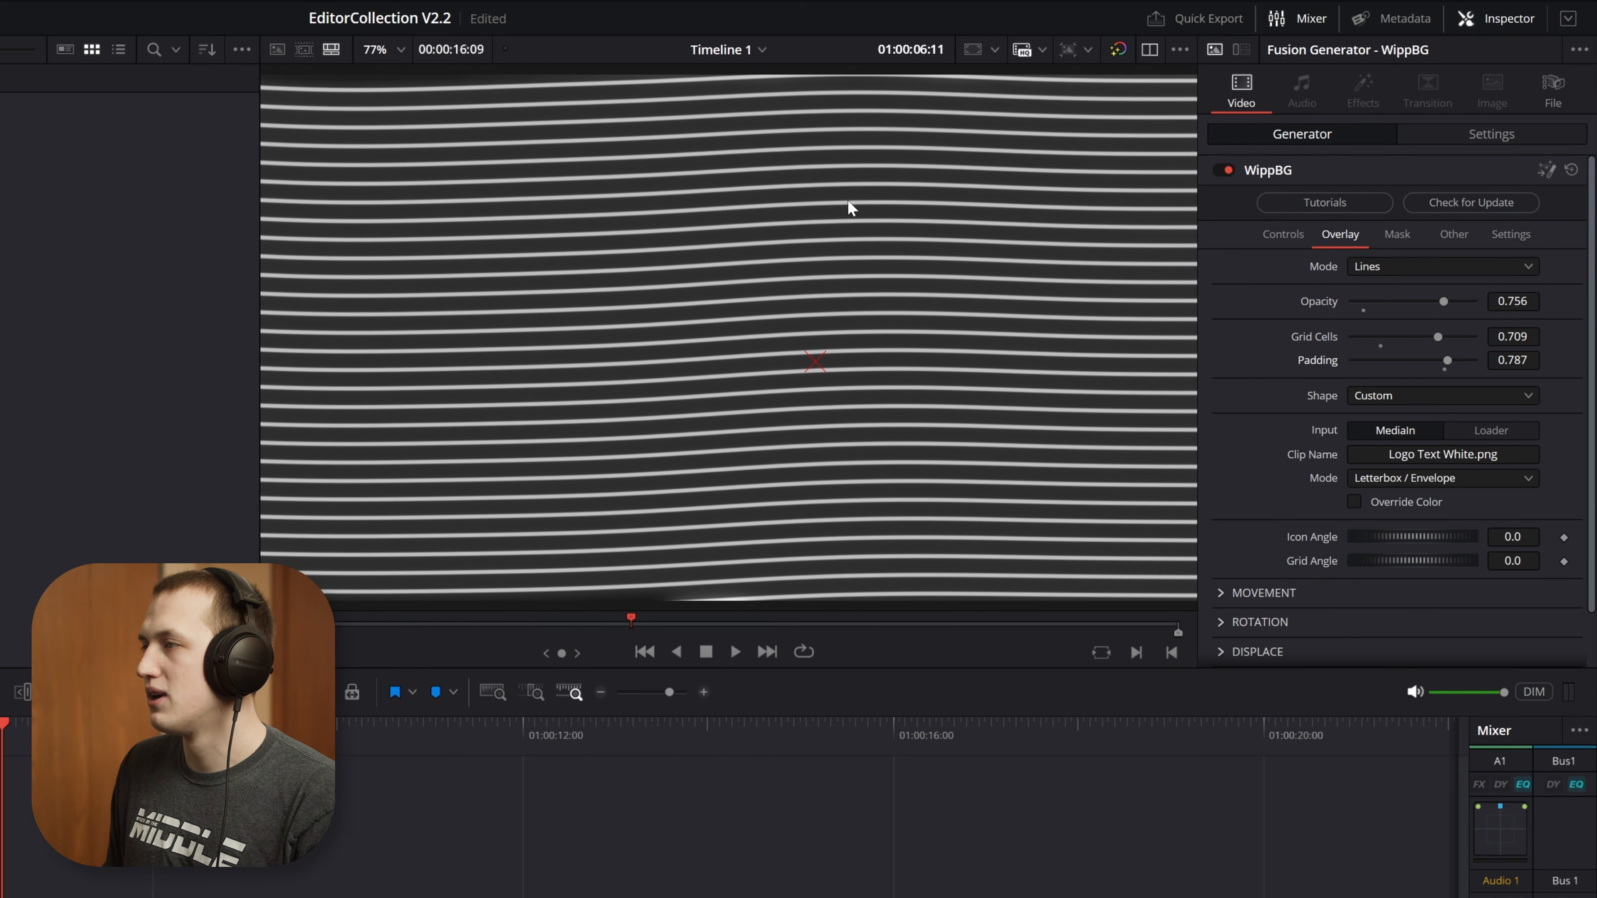
Set the icon angle to 7.17 and the grid angle to 50.87, and play the diagonal lines to 01:00:08:25
{"action": "left_click_drag", "start_coordinate": [1401, 538], "coordinate": [1475, 535]}
{"action": "key", "text": "space"}
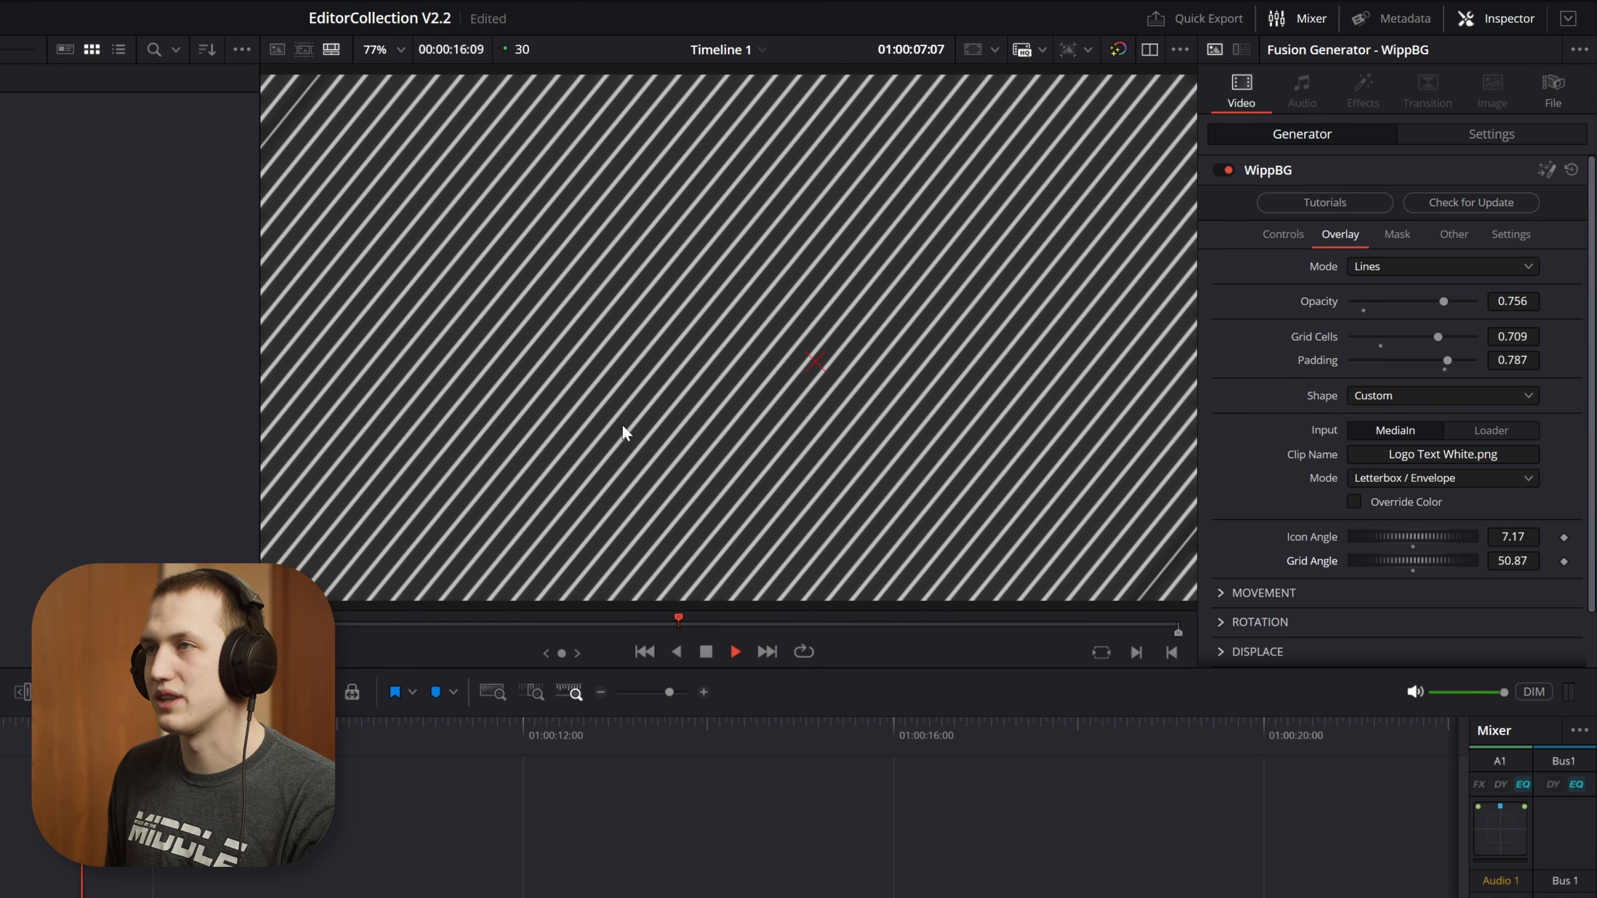
{"action": "key", "text": "space"}
Set the lines' displace intensity to 0.13 and play back the distortion
{"action": "scroll", "coordinate": [1246, 593], "scroll_direction": "down", "scroll_amount": 2}
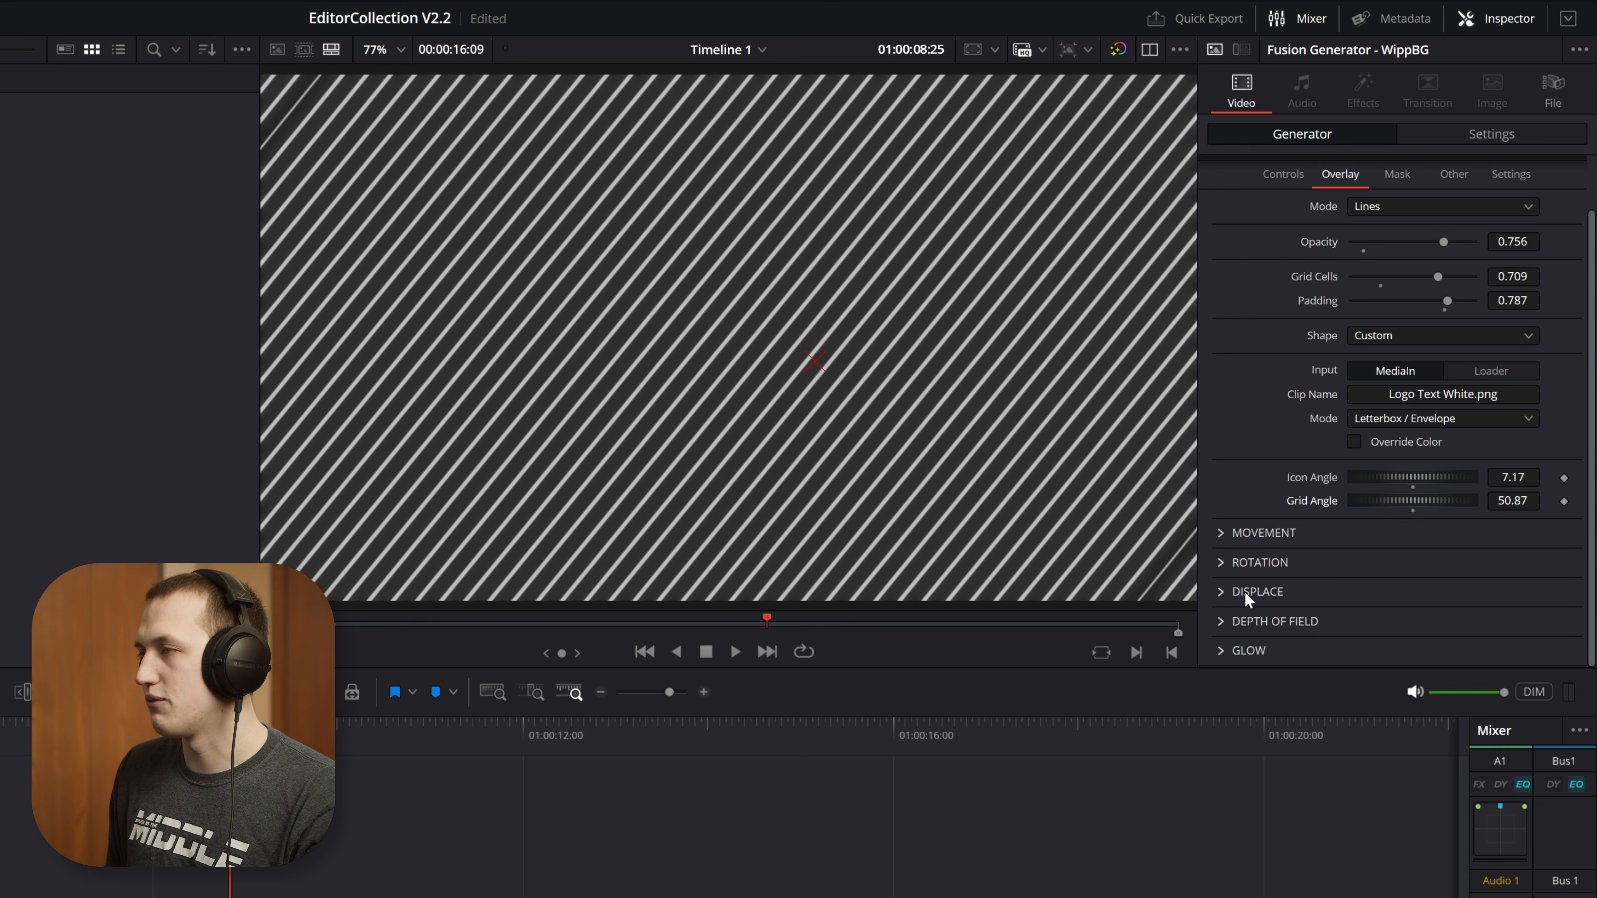
{"action": "left_click", "coordinate": [1218, 593]}
{"action": "scroll", "coordinate": [1383, 604], "scroll_direction": "down", "scroll_amount": 4}
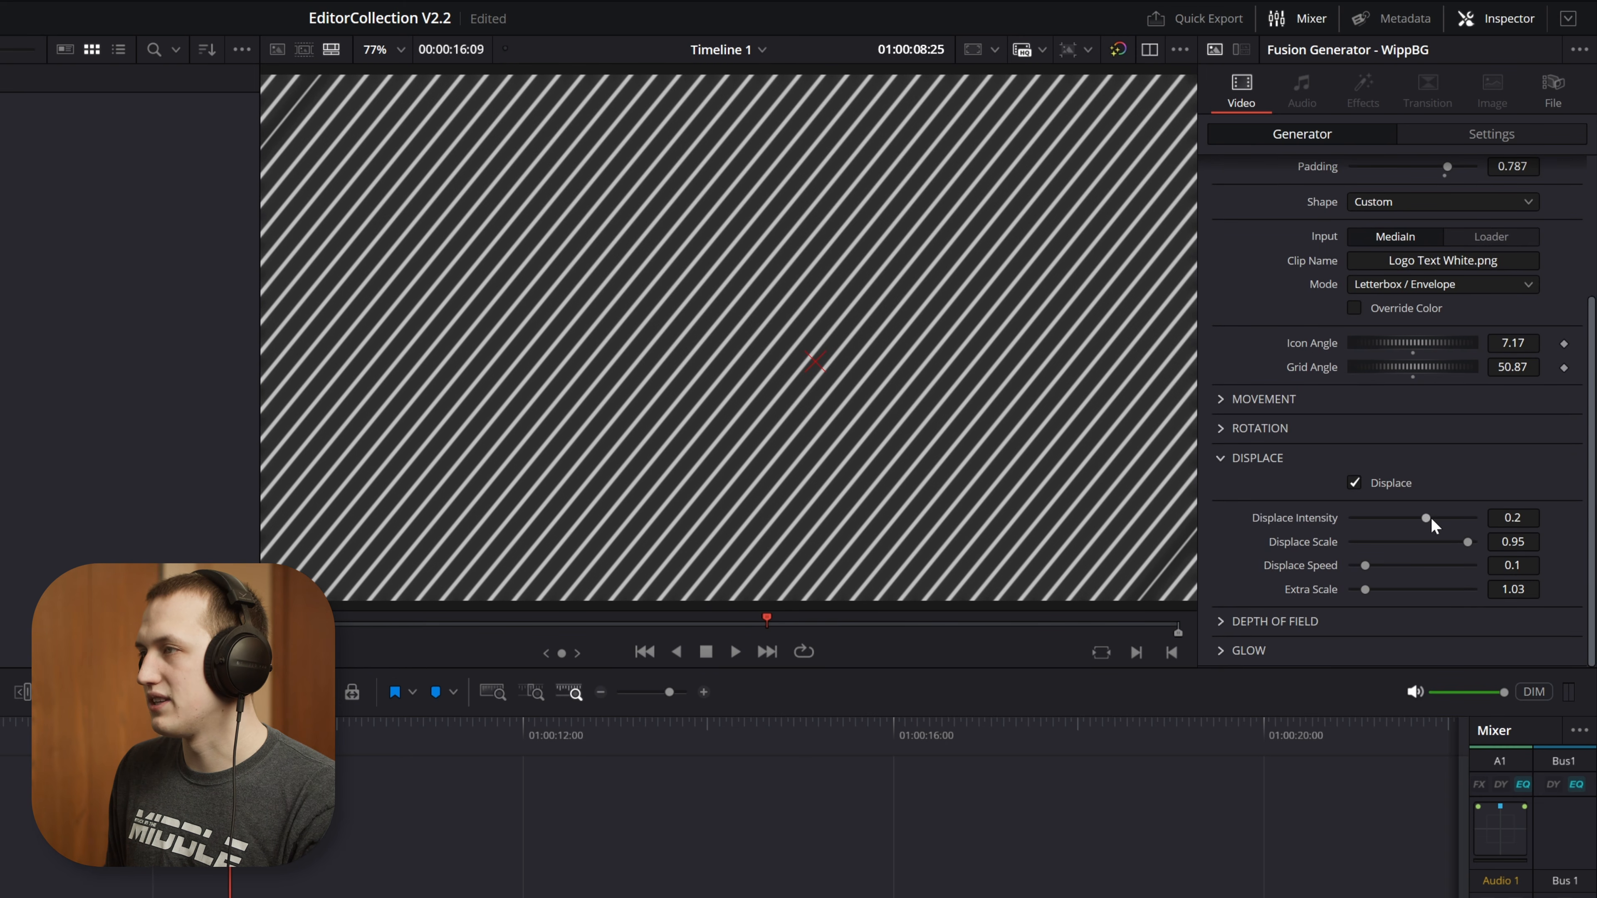
{"action": "mouse_move", "coordinate": [1430, 517]}
{"action": "left_mouse_down"}
{"action": "mouse_move", "coordinate": [1442, 519]}
{"action": "mouse_move", "coordinate": [1422, 518]}
{"action": "left_mouse_up"}
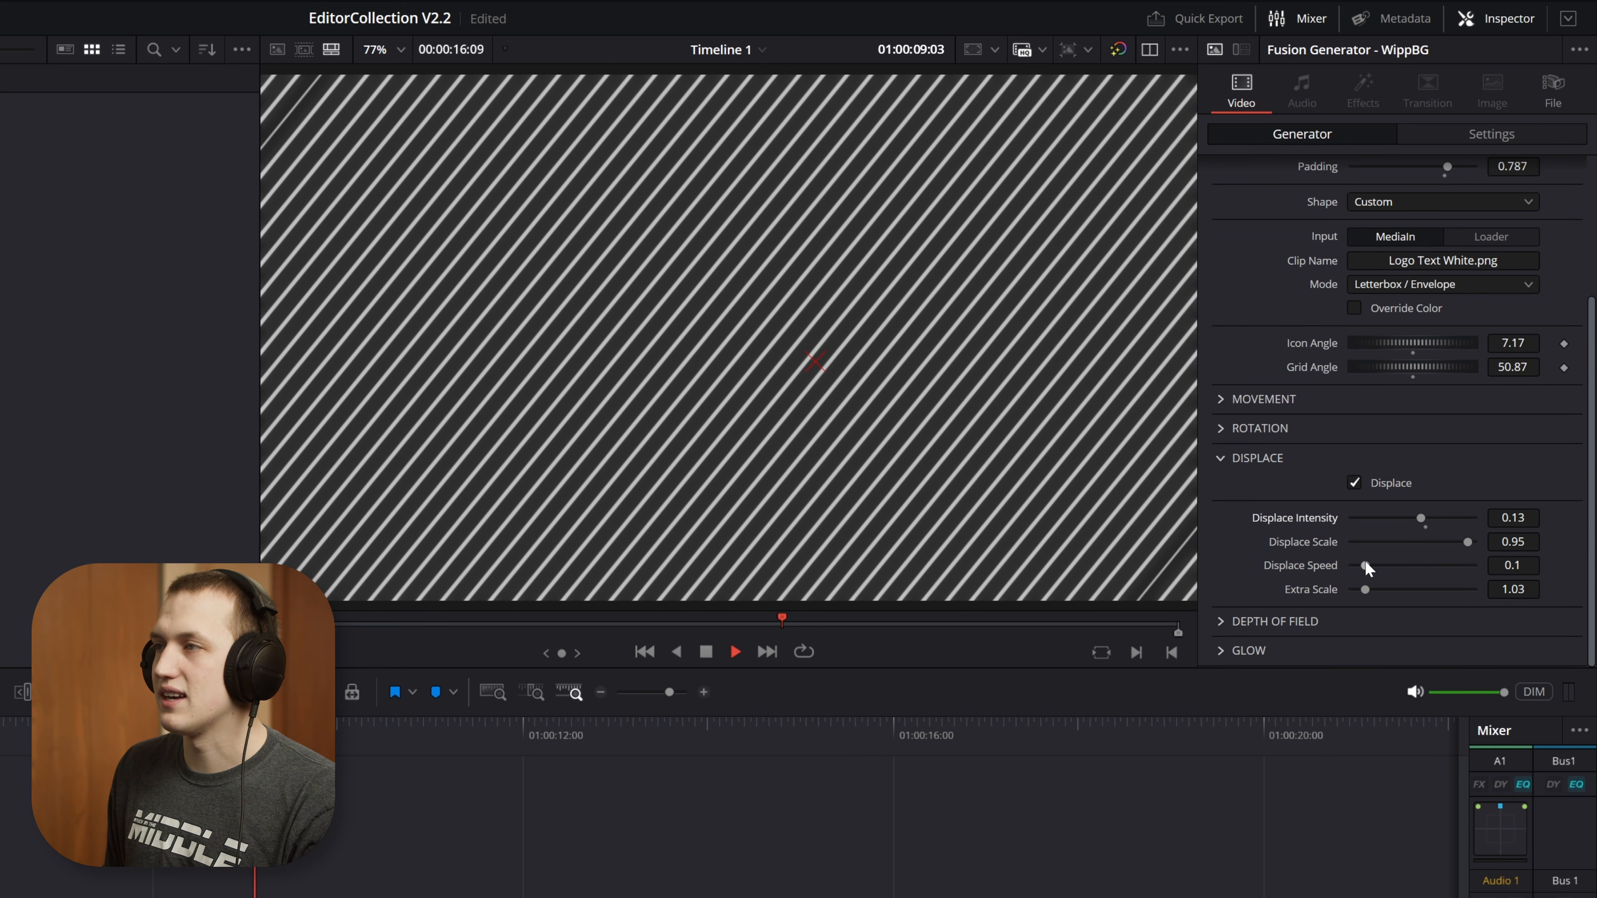
{"action": "key", "text": "space"}
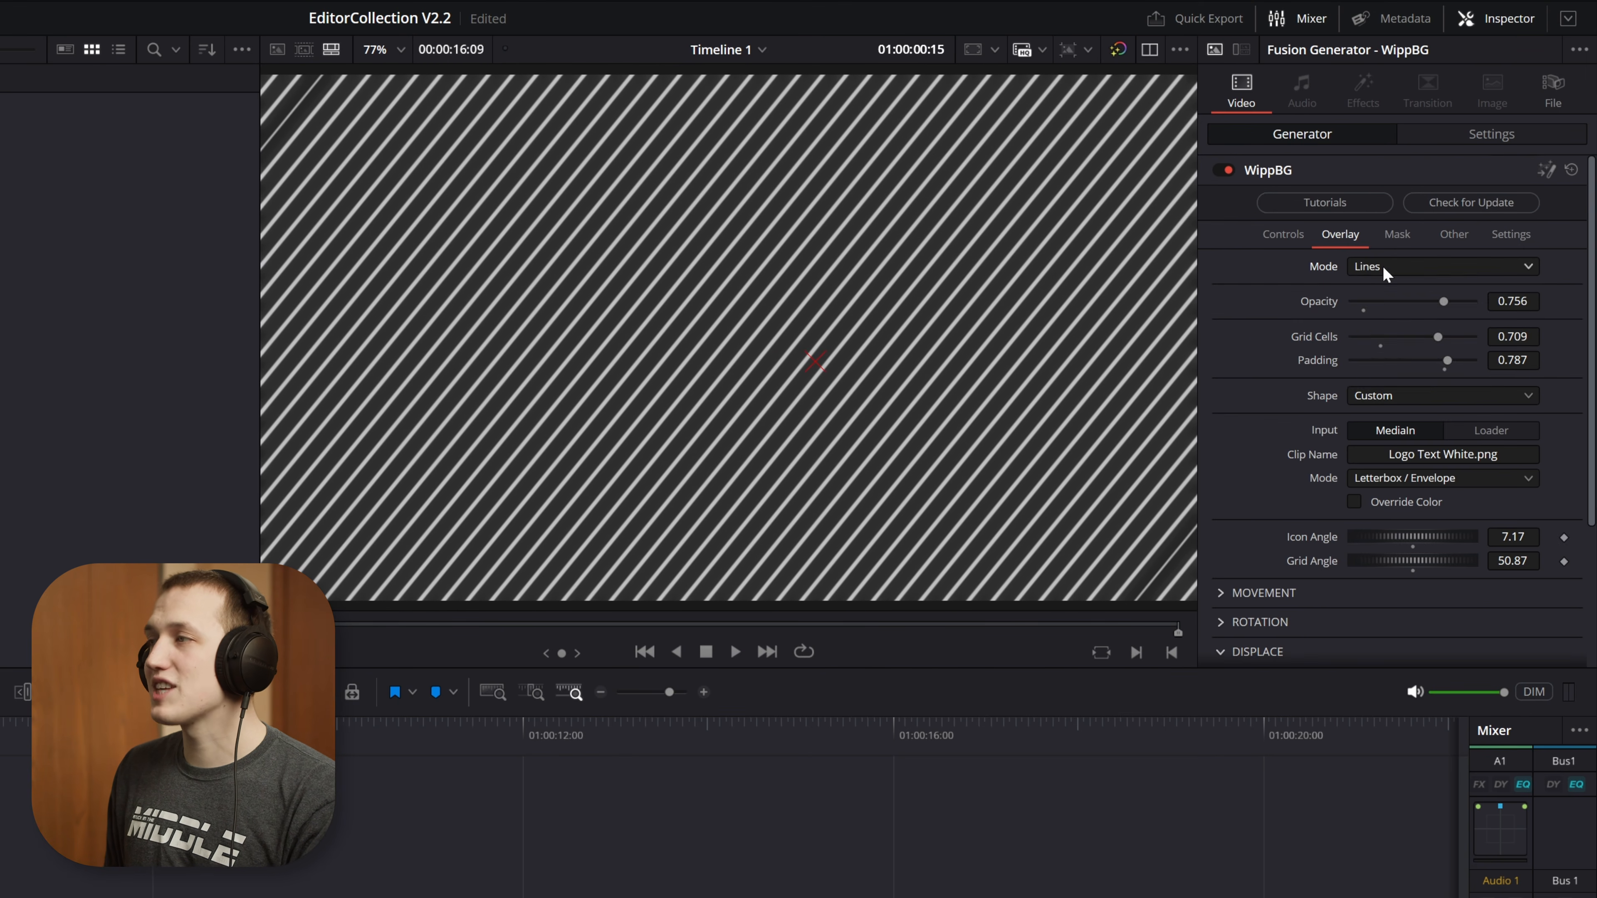
Change the overlay mode to Particles
{"action": "left_click", "coordinate": [1383, 265]}
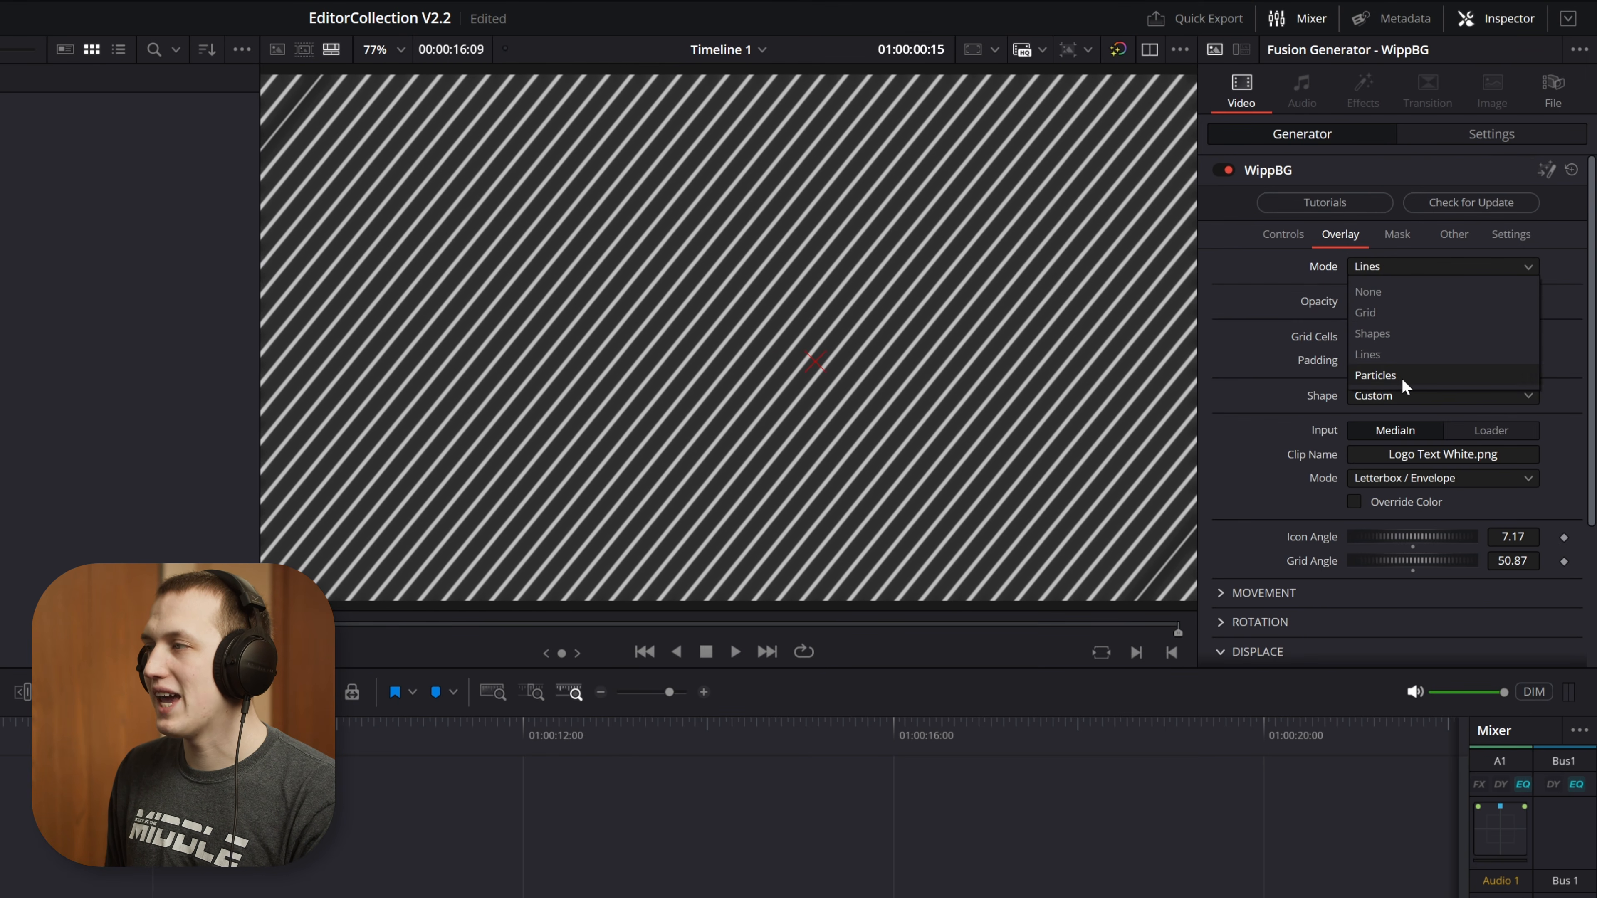
{"action": "left_click", "coordinate": [1399, 371]}
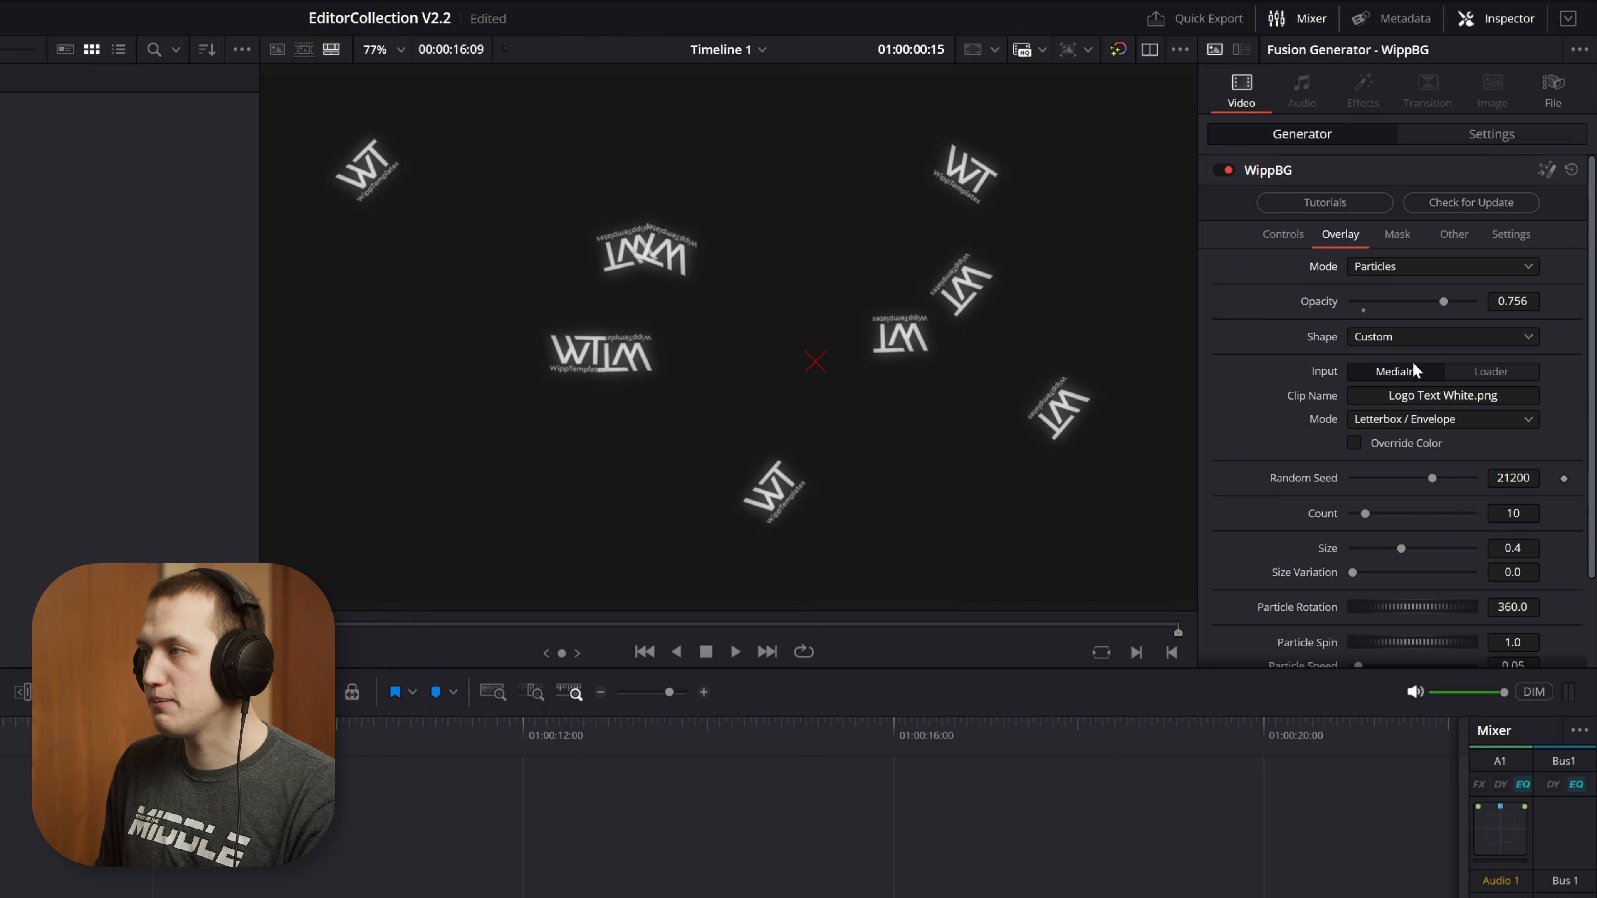
{"action": "left_click", "coordinate": [1401, 266]}
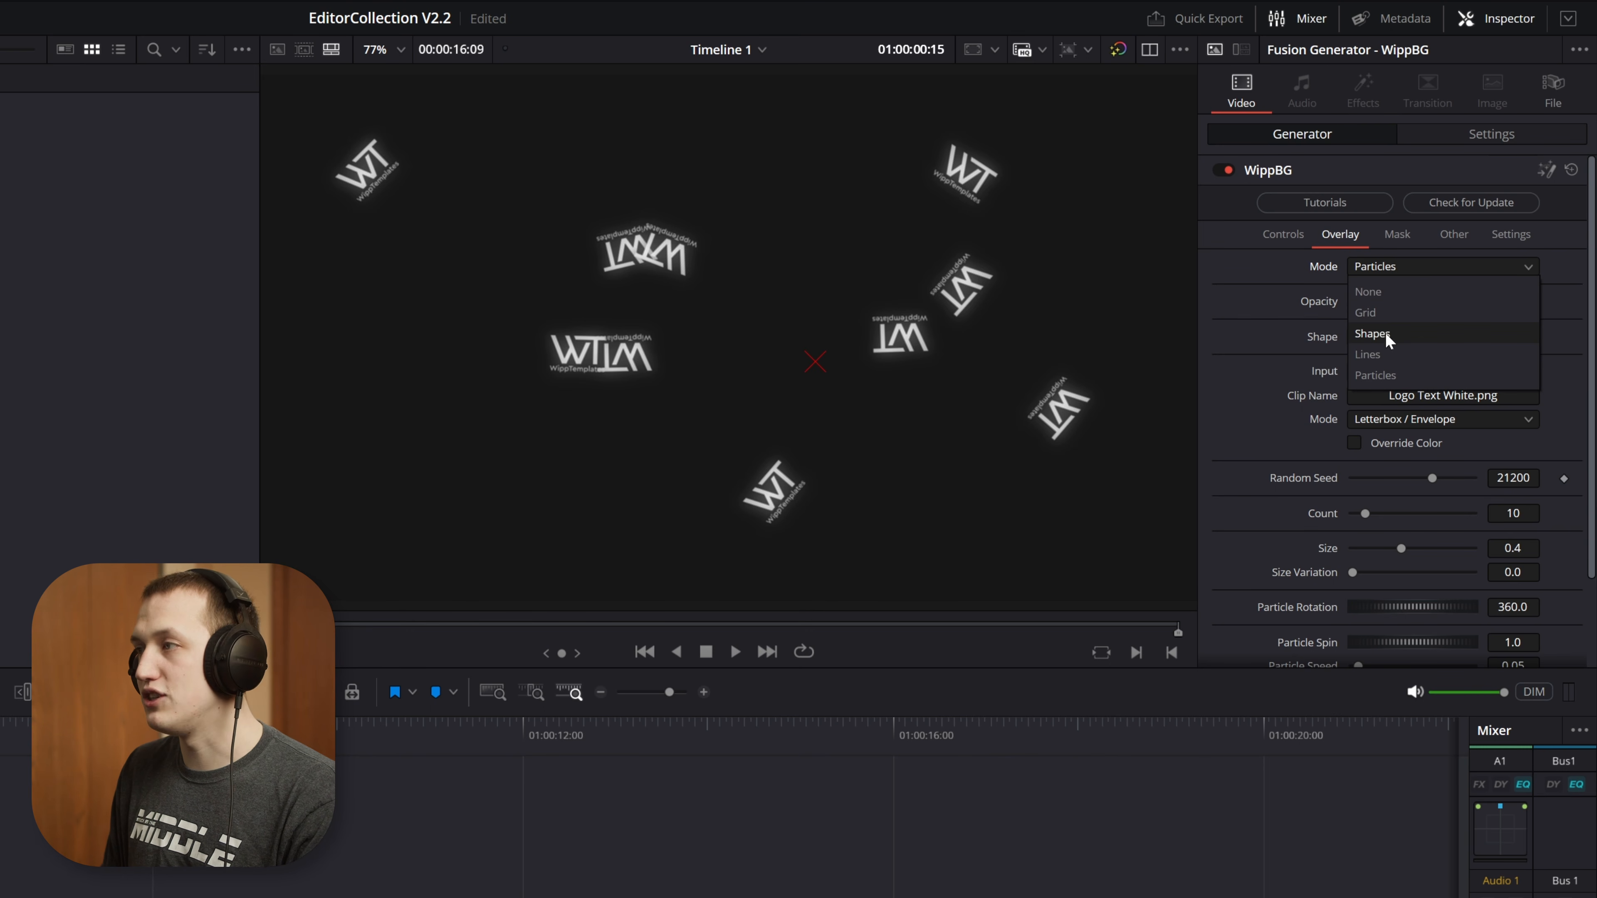
{"action": "left_click", "coordinate": [1391, 375]}
Try the Circle, Rectangle and Cross particle shapes and return to the Custom logo shape
{"action": "left_click", "coordinate": [1395, 339]}
{"action": "left_click", "coordinate": [1391, 364]}
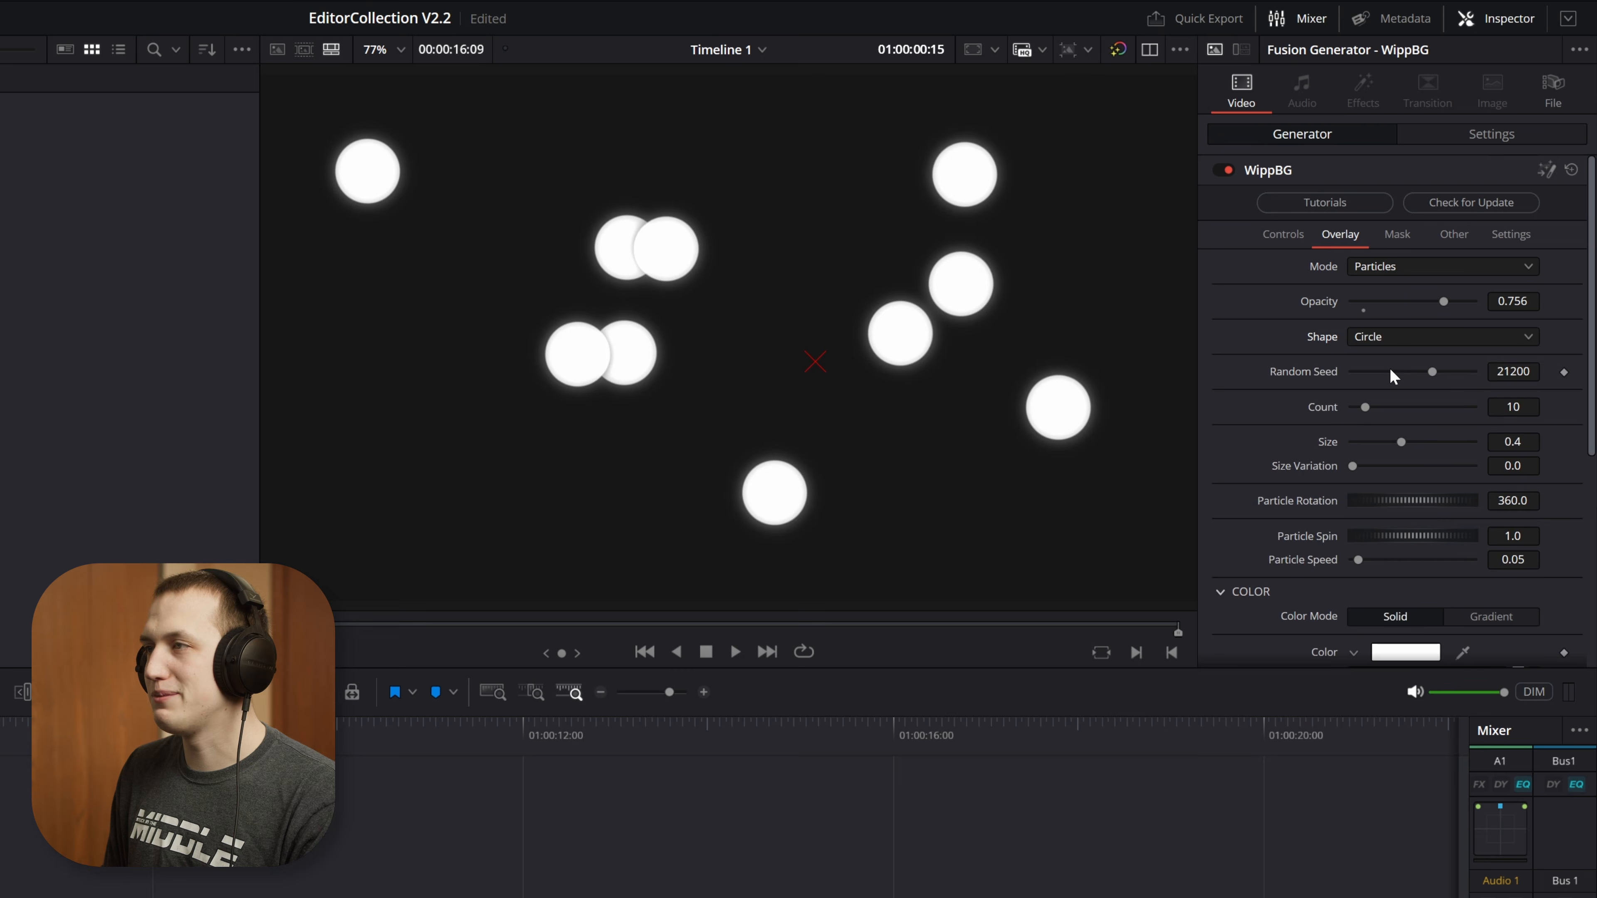
{"action": "left_click", "coordinate": [1388, 338]}
{"action": "left_click", "coordinate": [1377, 380]}
{"action": "left_click", "coordinate": [1389, 335]}
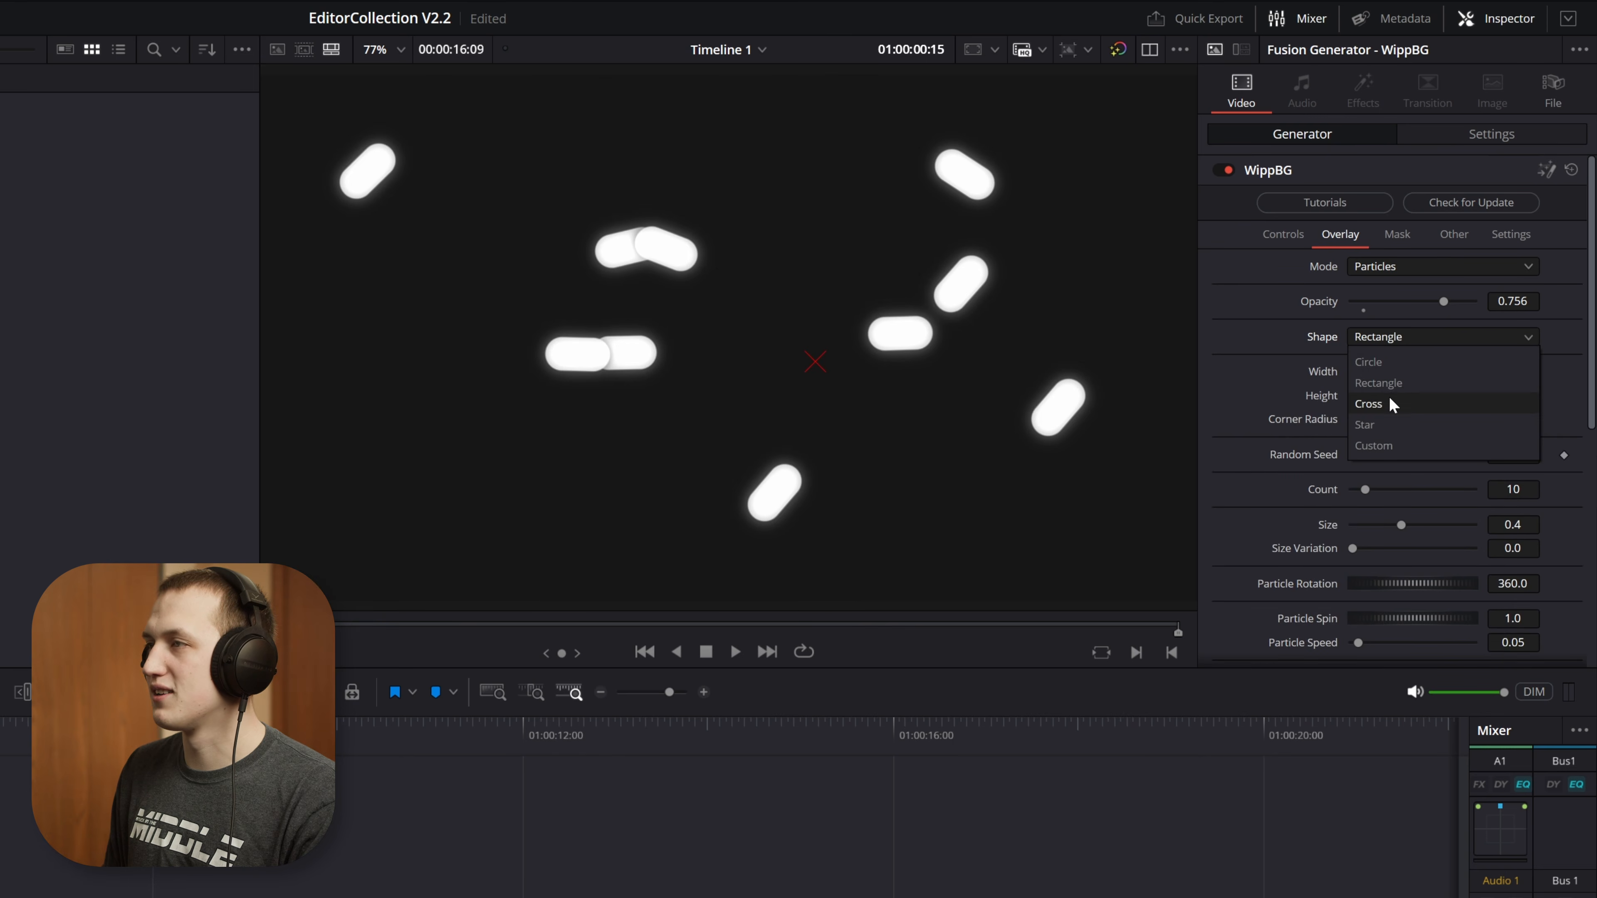
{"action": "left_click", "coordinate": [1389, 401]}
{"action": "left_click", "coordinate": [1389, 339]}
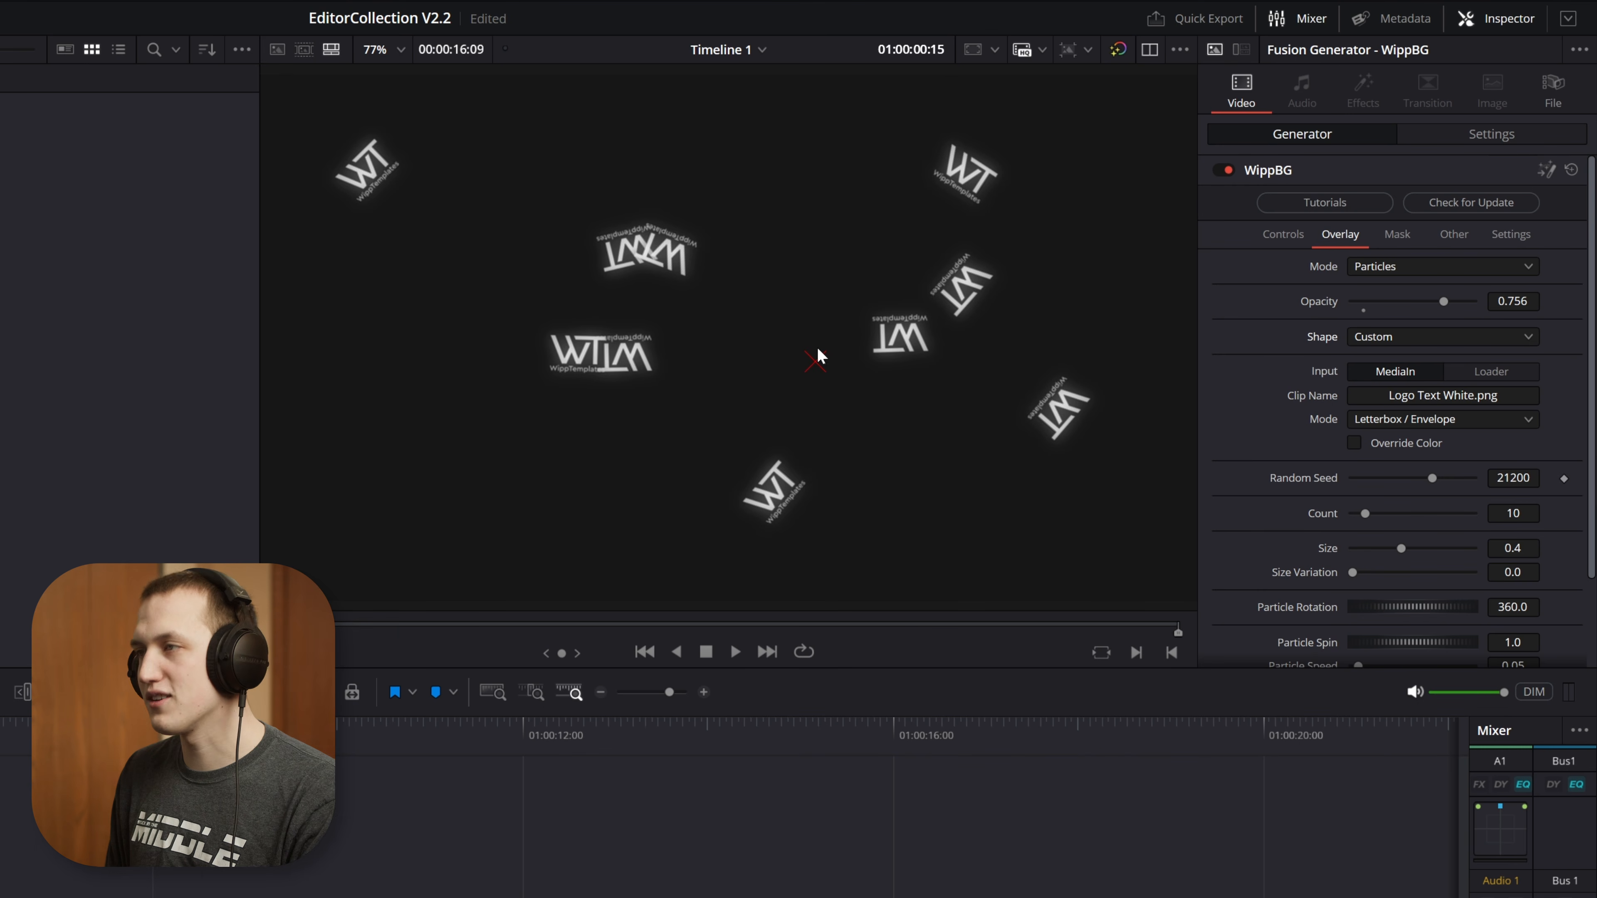
Preview the logo particles with a count of 99, playing the extended clip to 01:03:12:18
{"action": "key", "text": "space"}
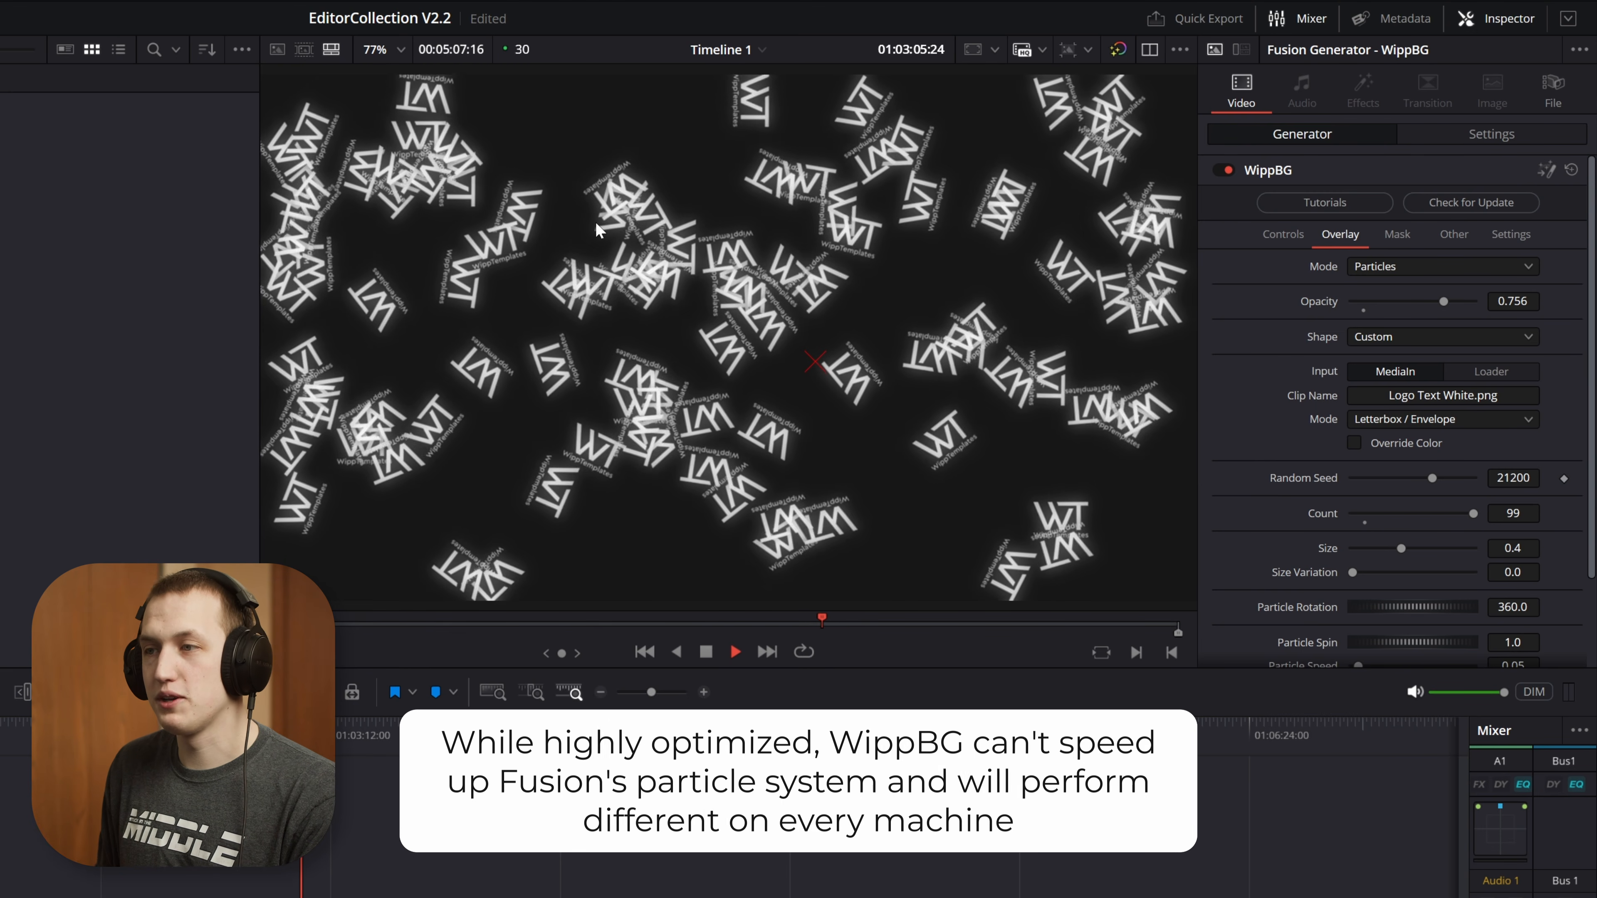
{"action": "key", "text": "space"}
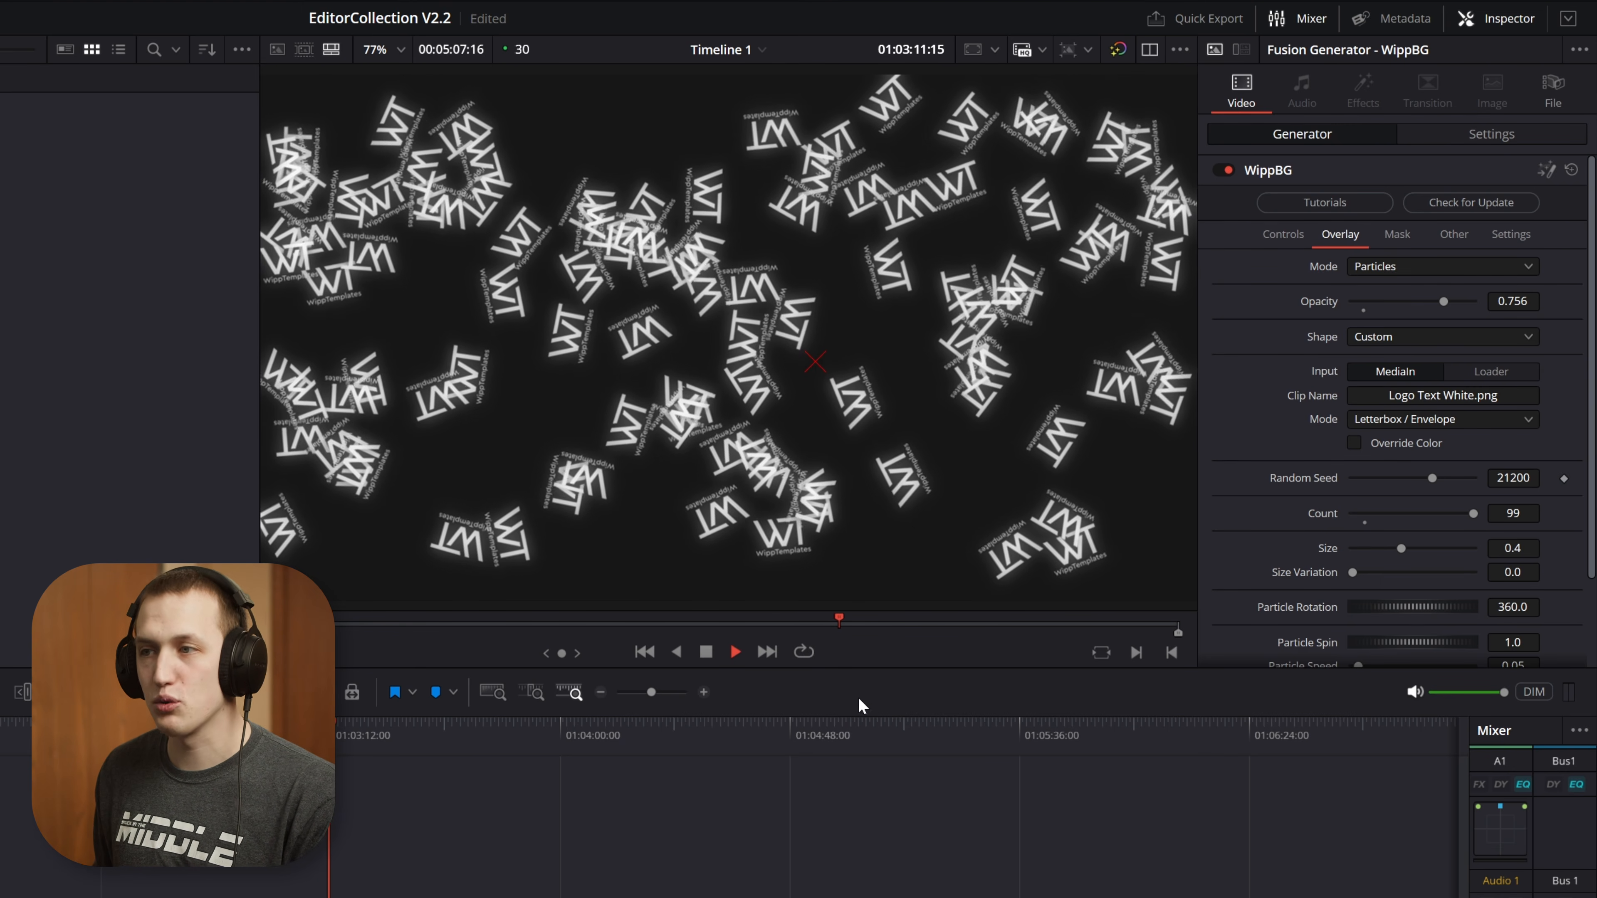
{"action": "key", "text": "space"}
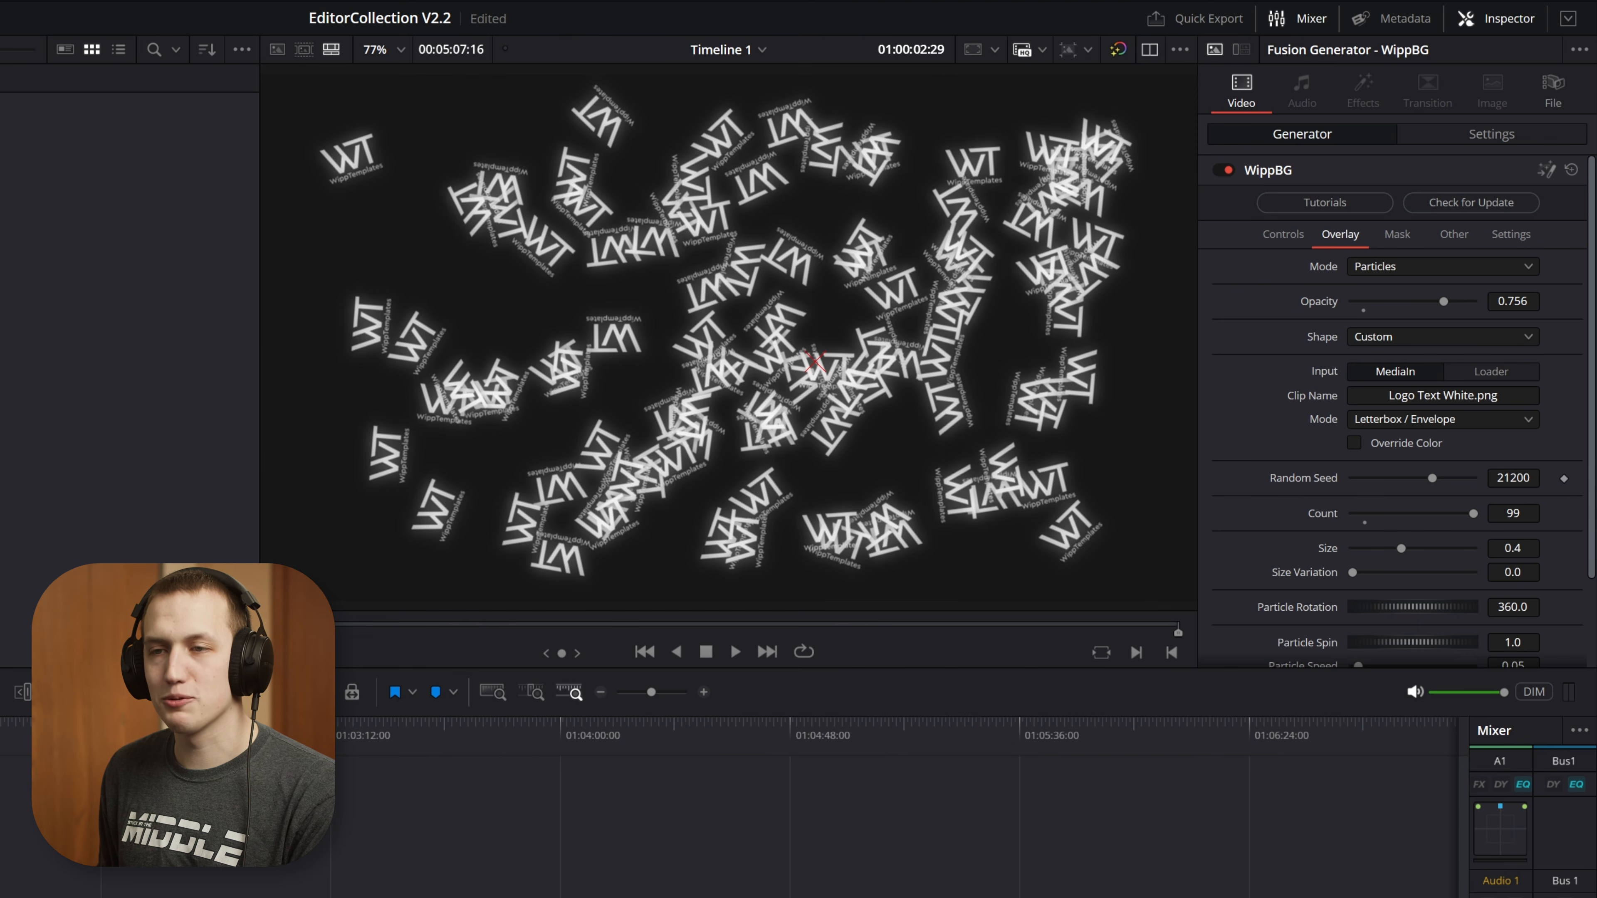
Play the dense logo particles near the clip's start, stopping at 01:00:04:01
{"action": "key", "text": "ctrl+equal"}
{"action": "key", "text": "ctrl+equal"}
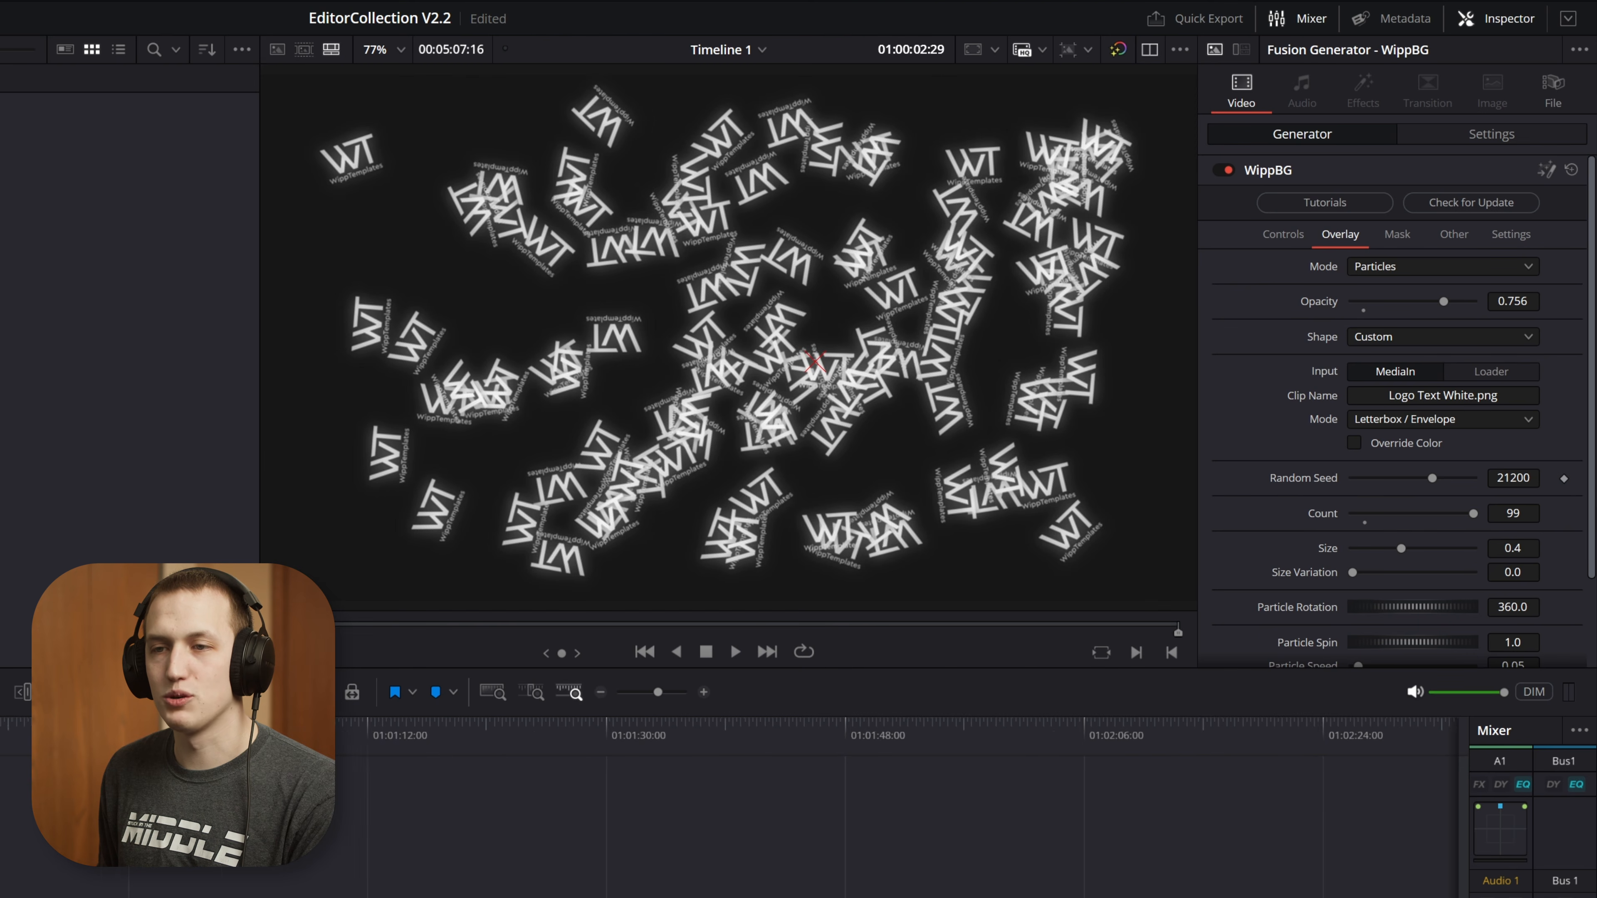
{"action": "key", "text": "space"}
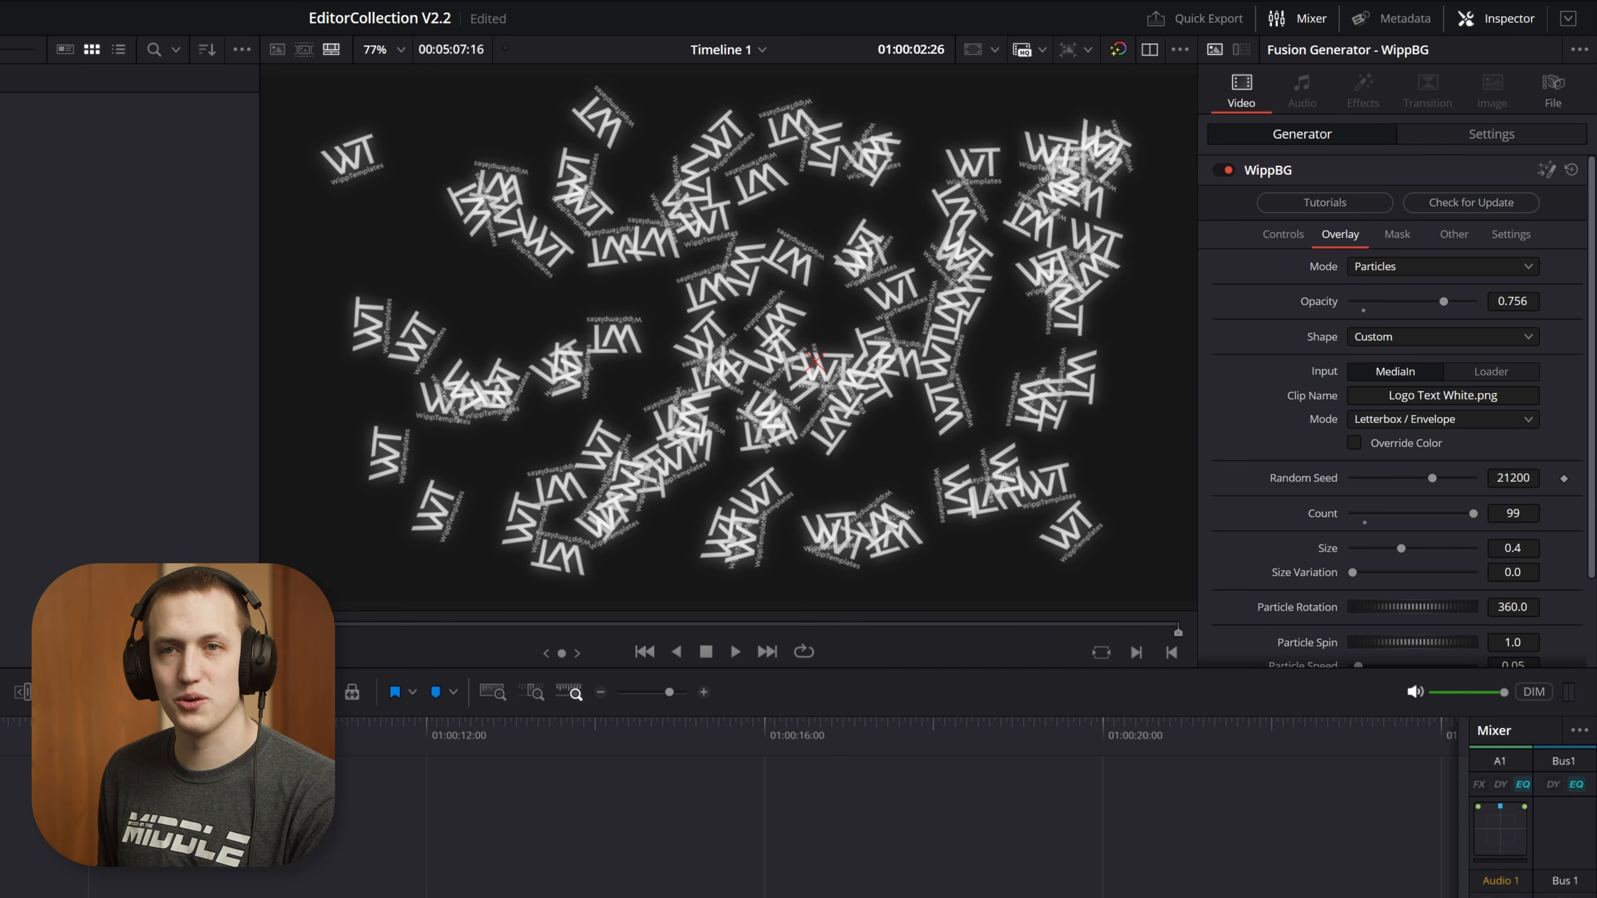
{"action": "key", "text": "space"}
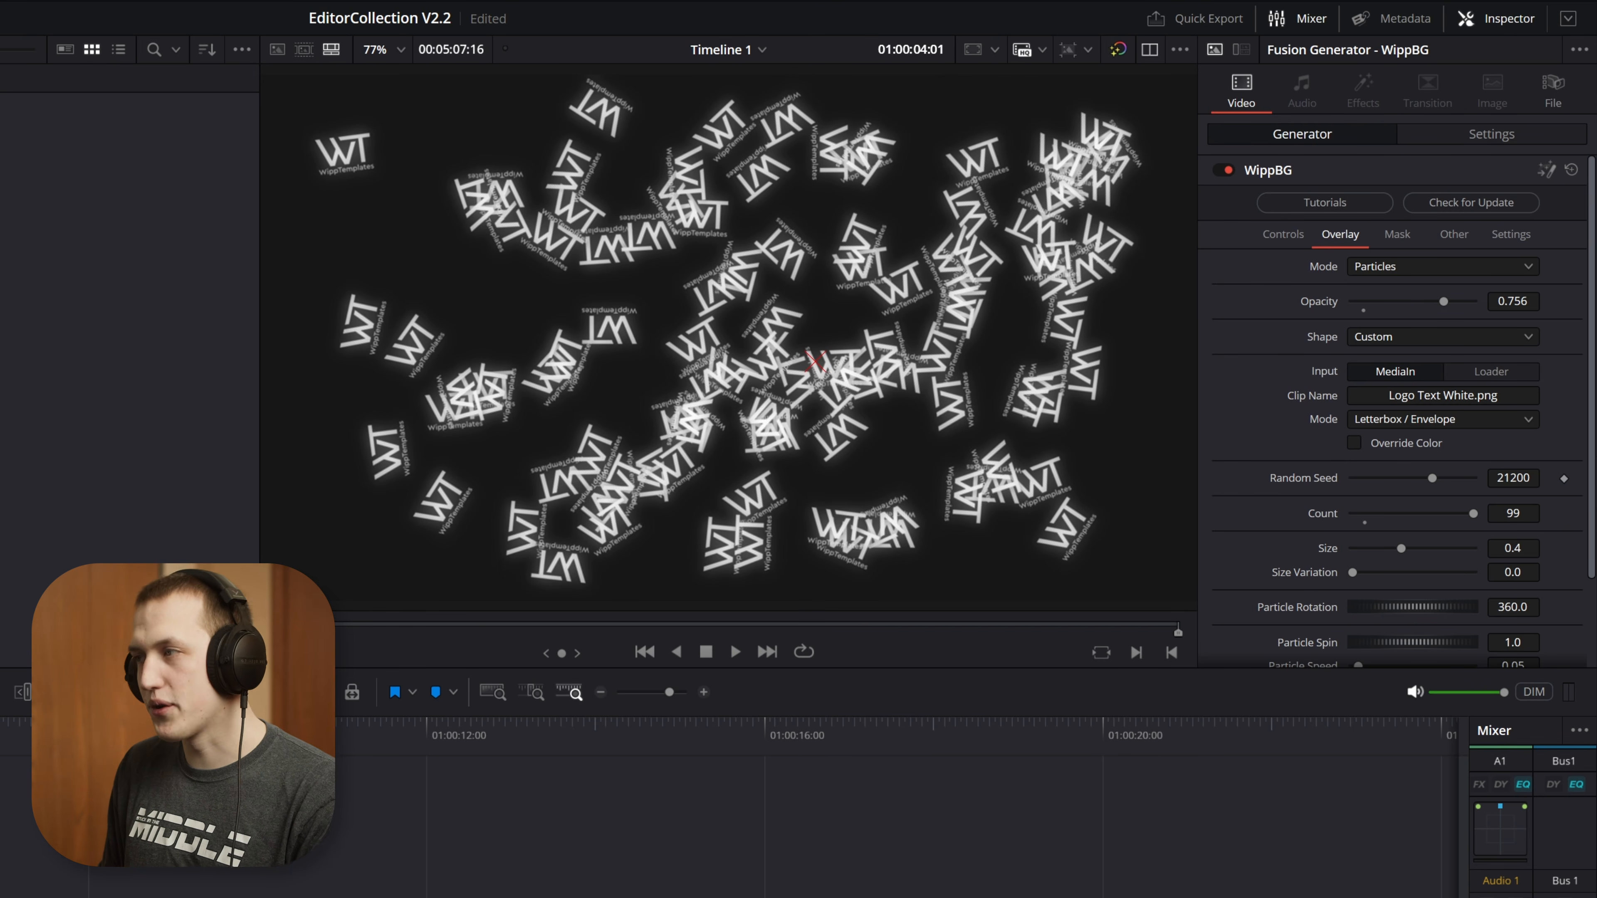
Set the particle count to 20 and the size to 0.535, and try a higher particle speed
{"action": "scroll", "coordinate": [1394, 433], "scroll_direction": "down", "scroll_amount": 2}
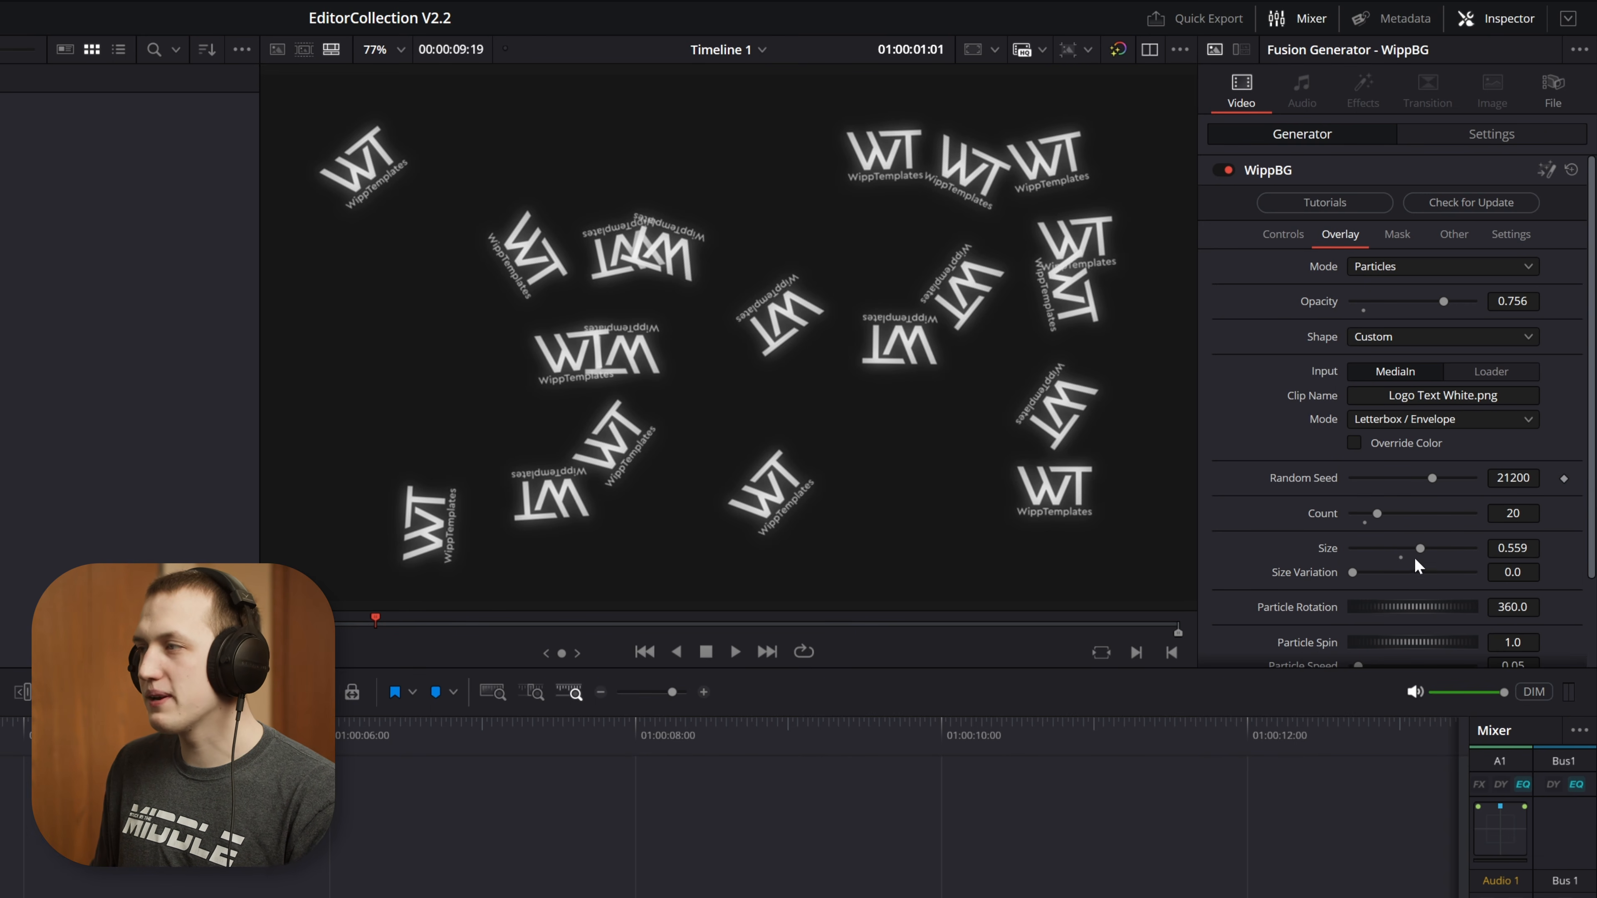
{"action": "mouse_move", "coordinate": [1416, 549]}
{"action": "left_mouse_down"}
{"action": "mouse_move", "coordinate": [1399, 548]}
{"action": "mouse_move", "coordinate": [1425, 549]}
{"action": "mouse_move", "coordinate": [1432, 575]}
{"action": "mouse_move", "coordinate": [1403, 572]}
{"action": "left_mouse_up"}
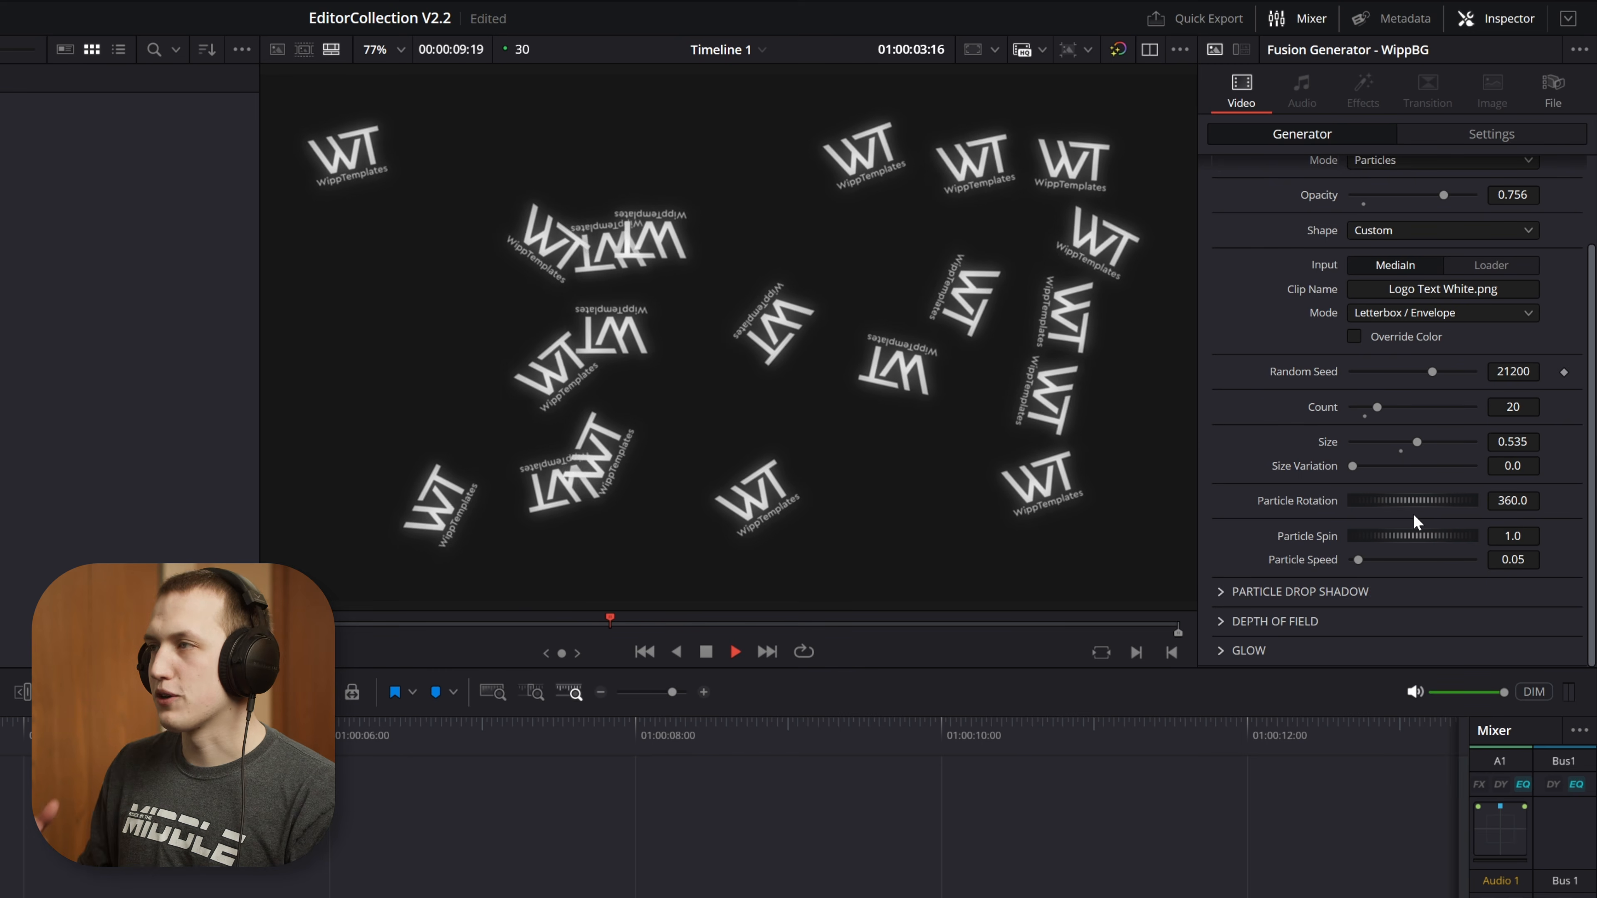
{"action": "left_click_drag", "start_coordinate": [1358, 559], "coordinate": [1475, 559]}
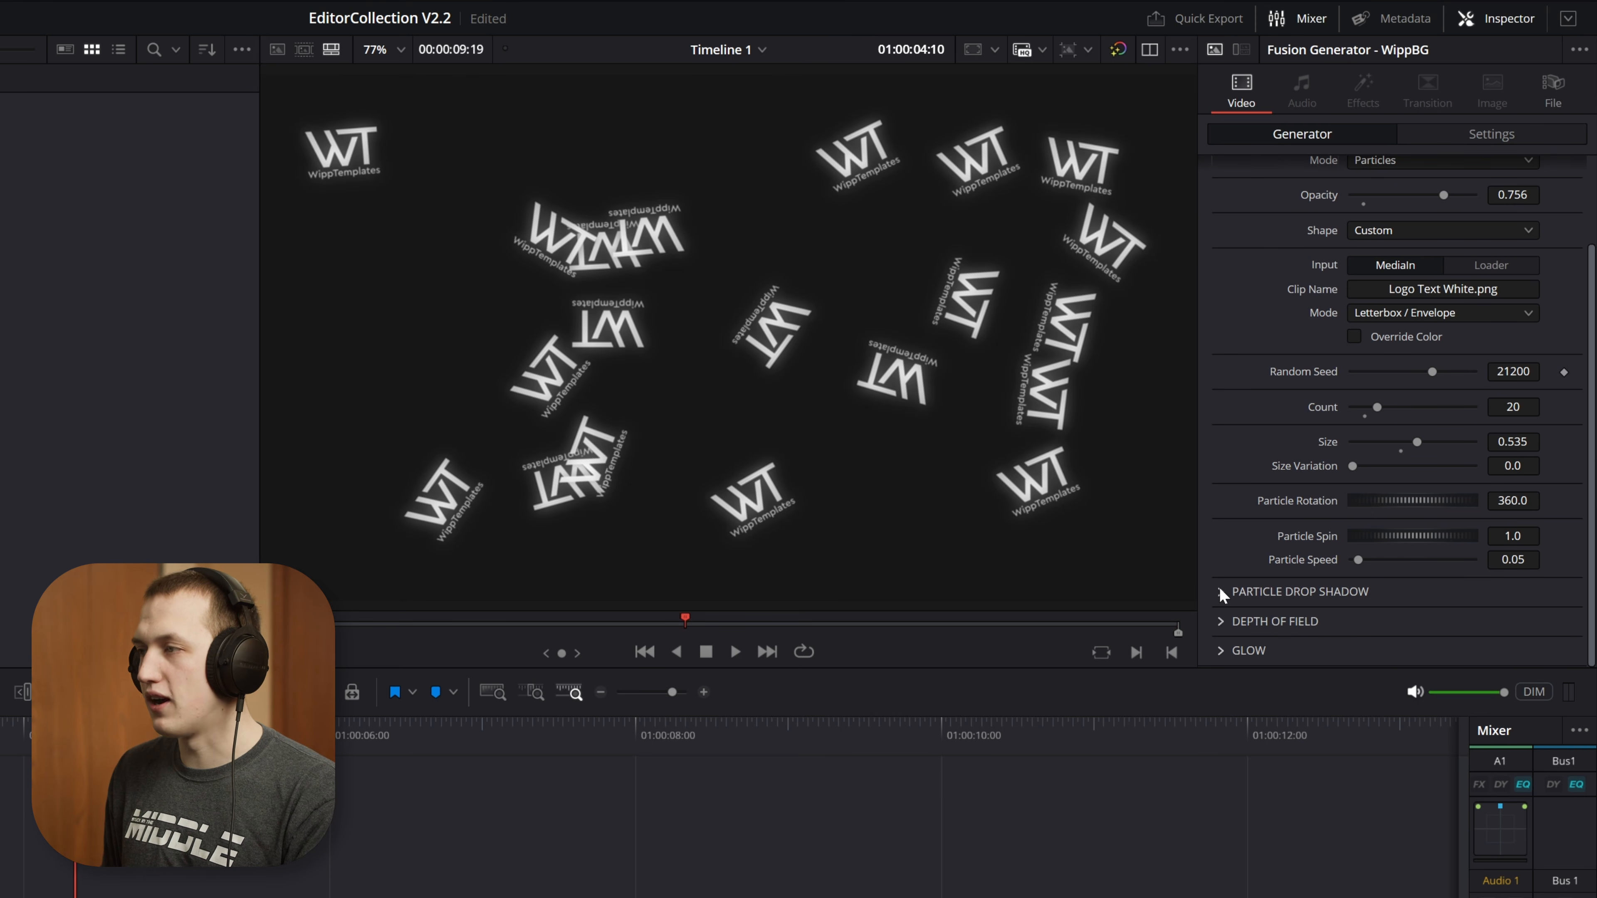
Compare overlapping logo particles up close with Drop Shadow off and on, and play the shadowed particles to the clip's end
{"action": "left_click", "coordinate": [1221, 593]}
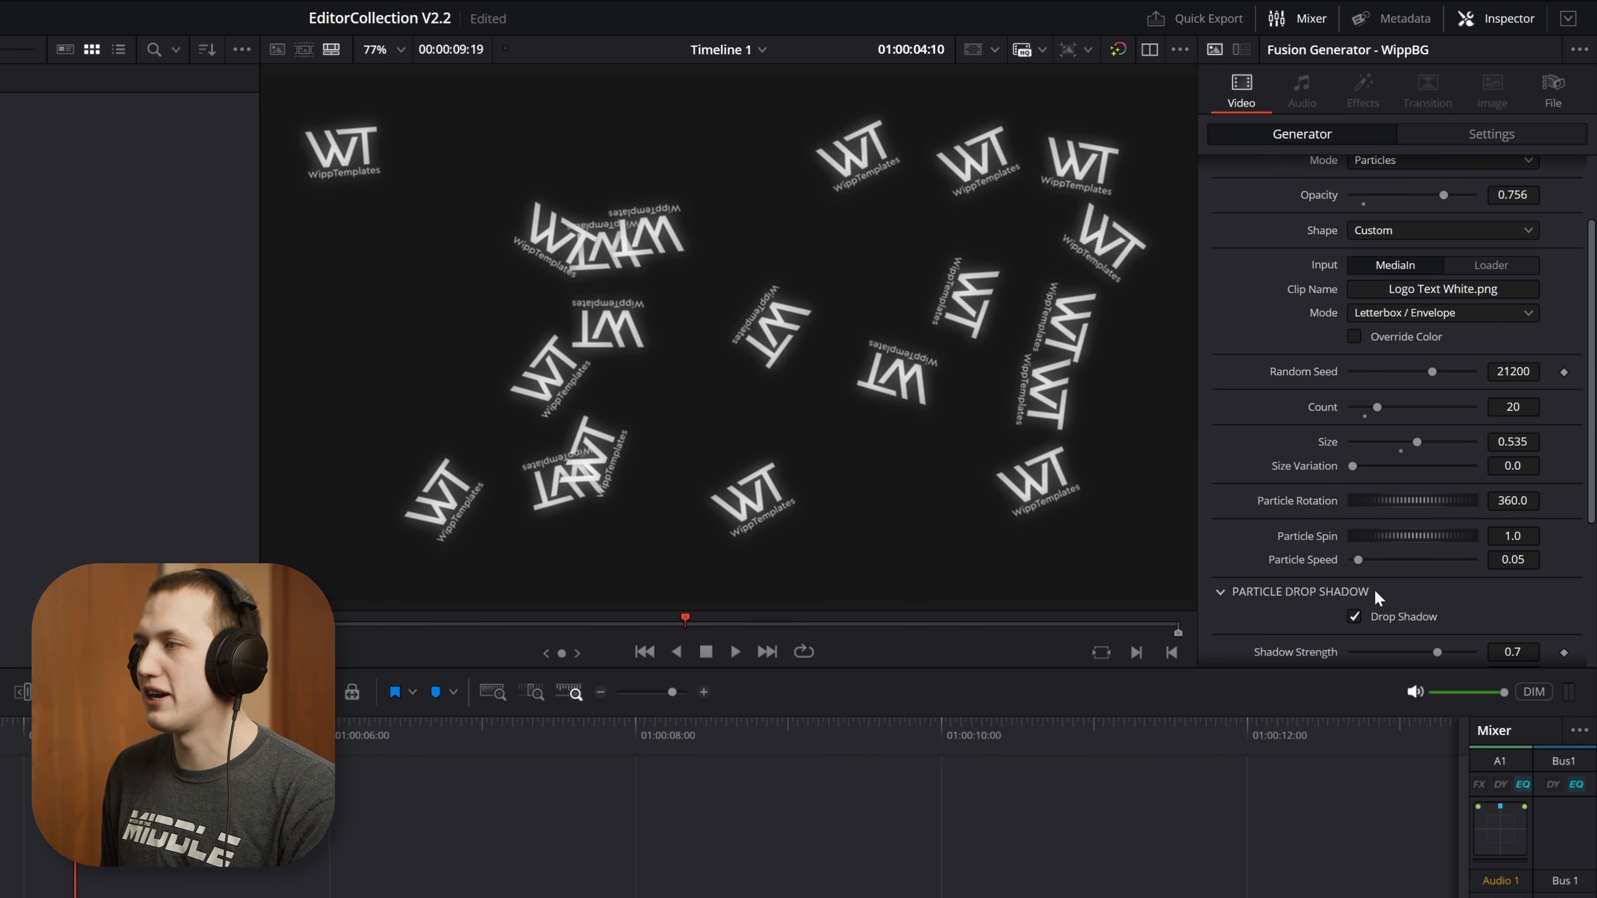
{"action": "left_click", "coordinate": [1374, 618]}
{"action": "scroll", "coordinate": [624, 230], "scroll_direction": "up", "scroll_amount": 2}
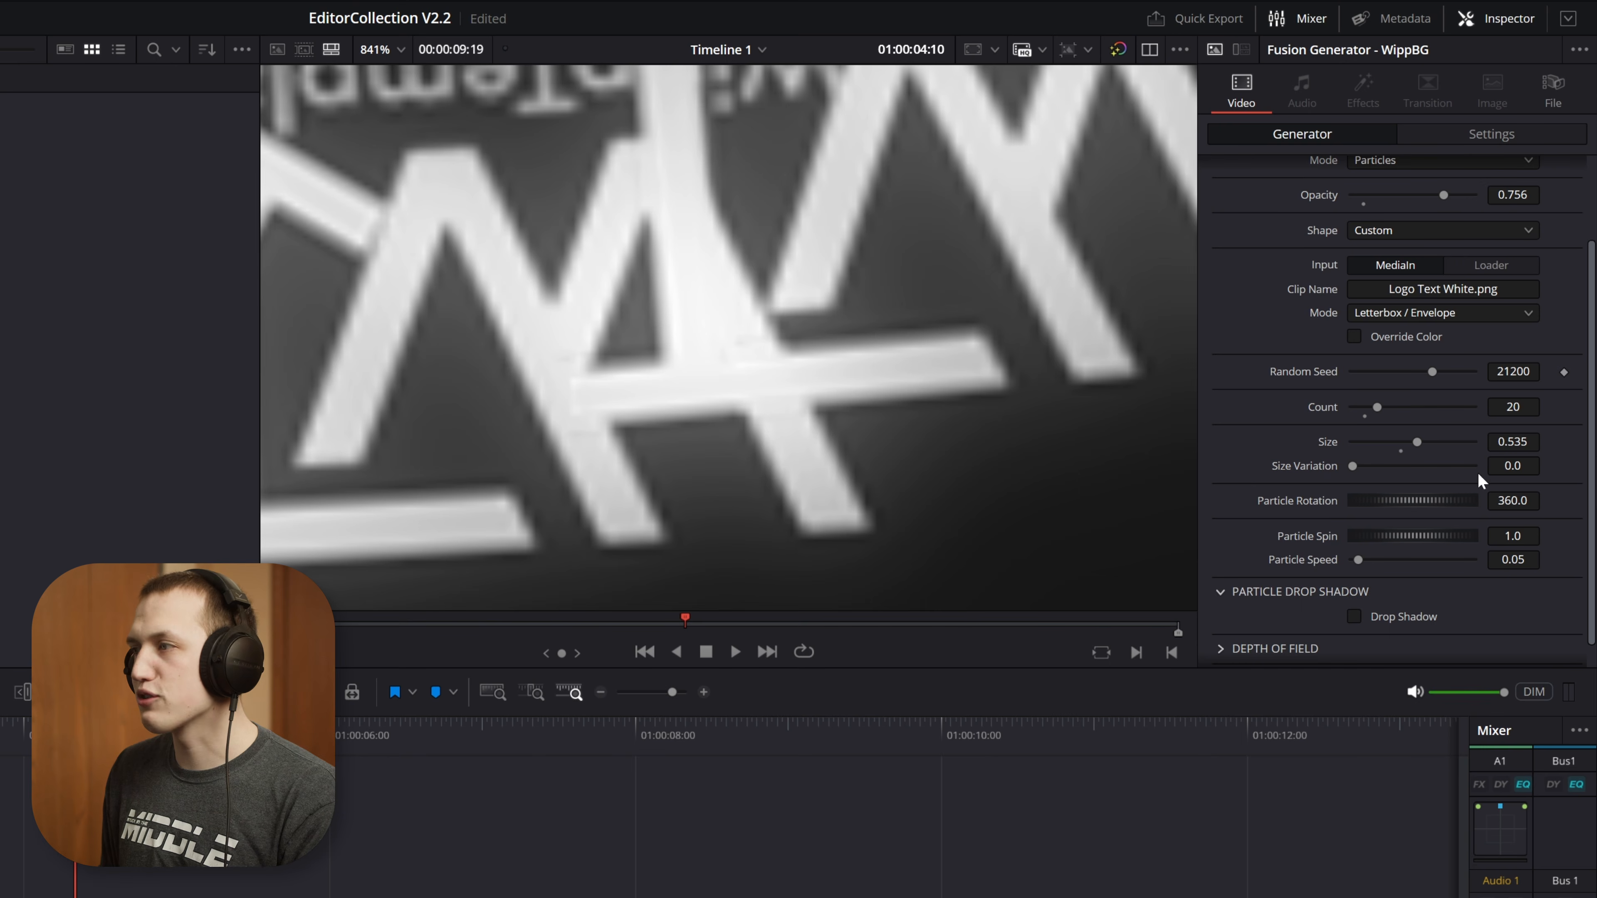
{"action": "left_click", "coordinate": [1411, 617]}
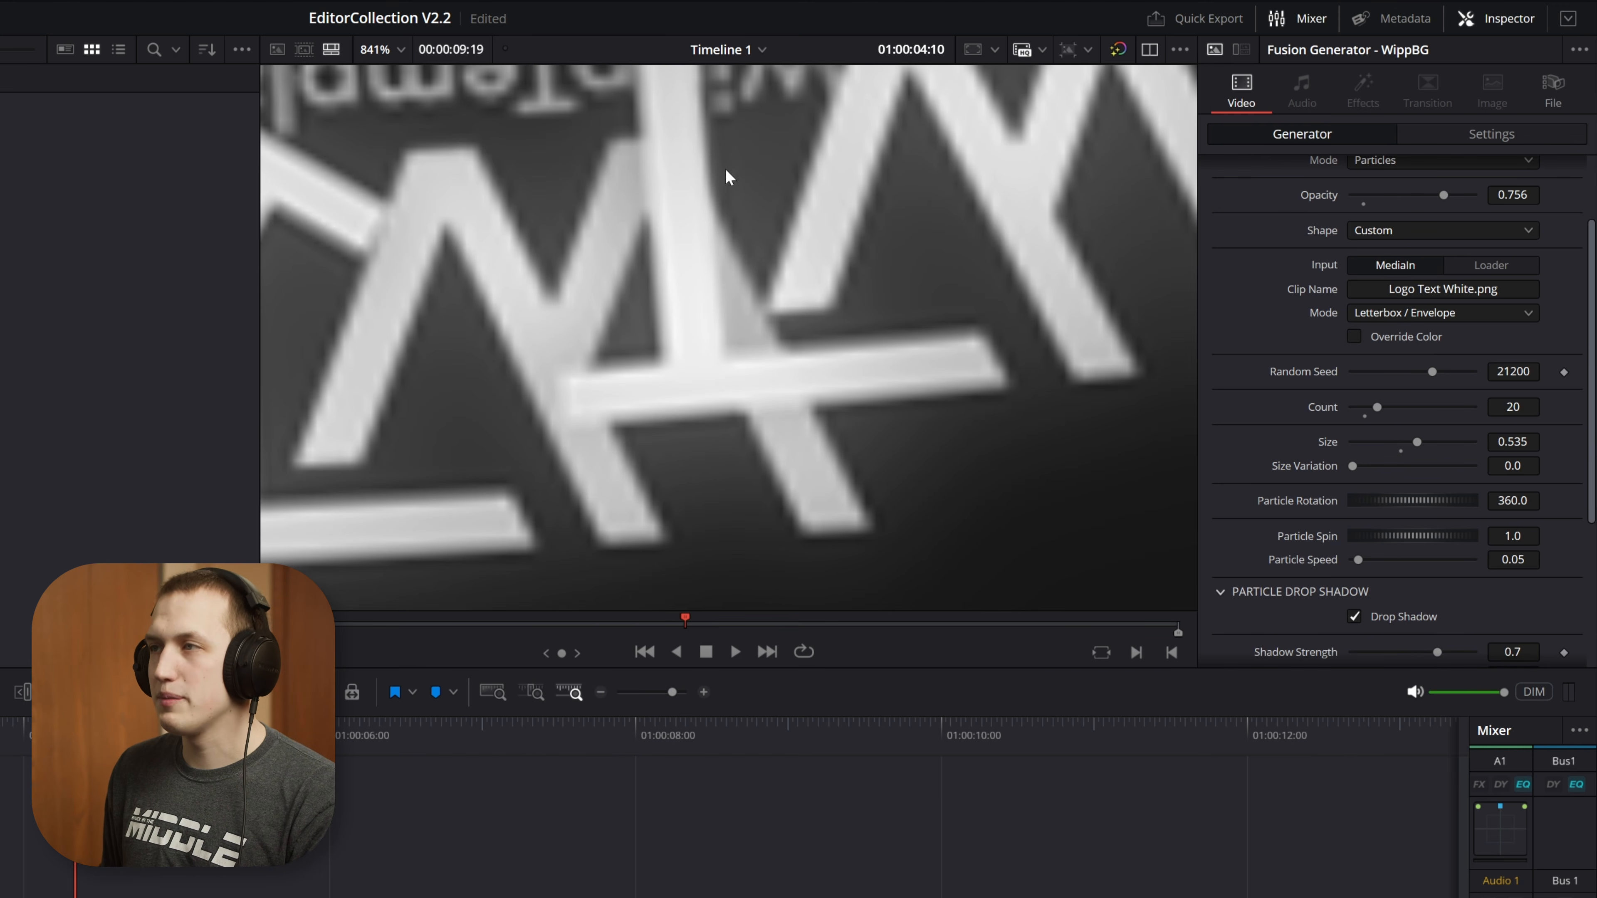
{"action": "key", "text": "shift+z"}
{"action": "key", "text": "space"}
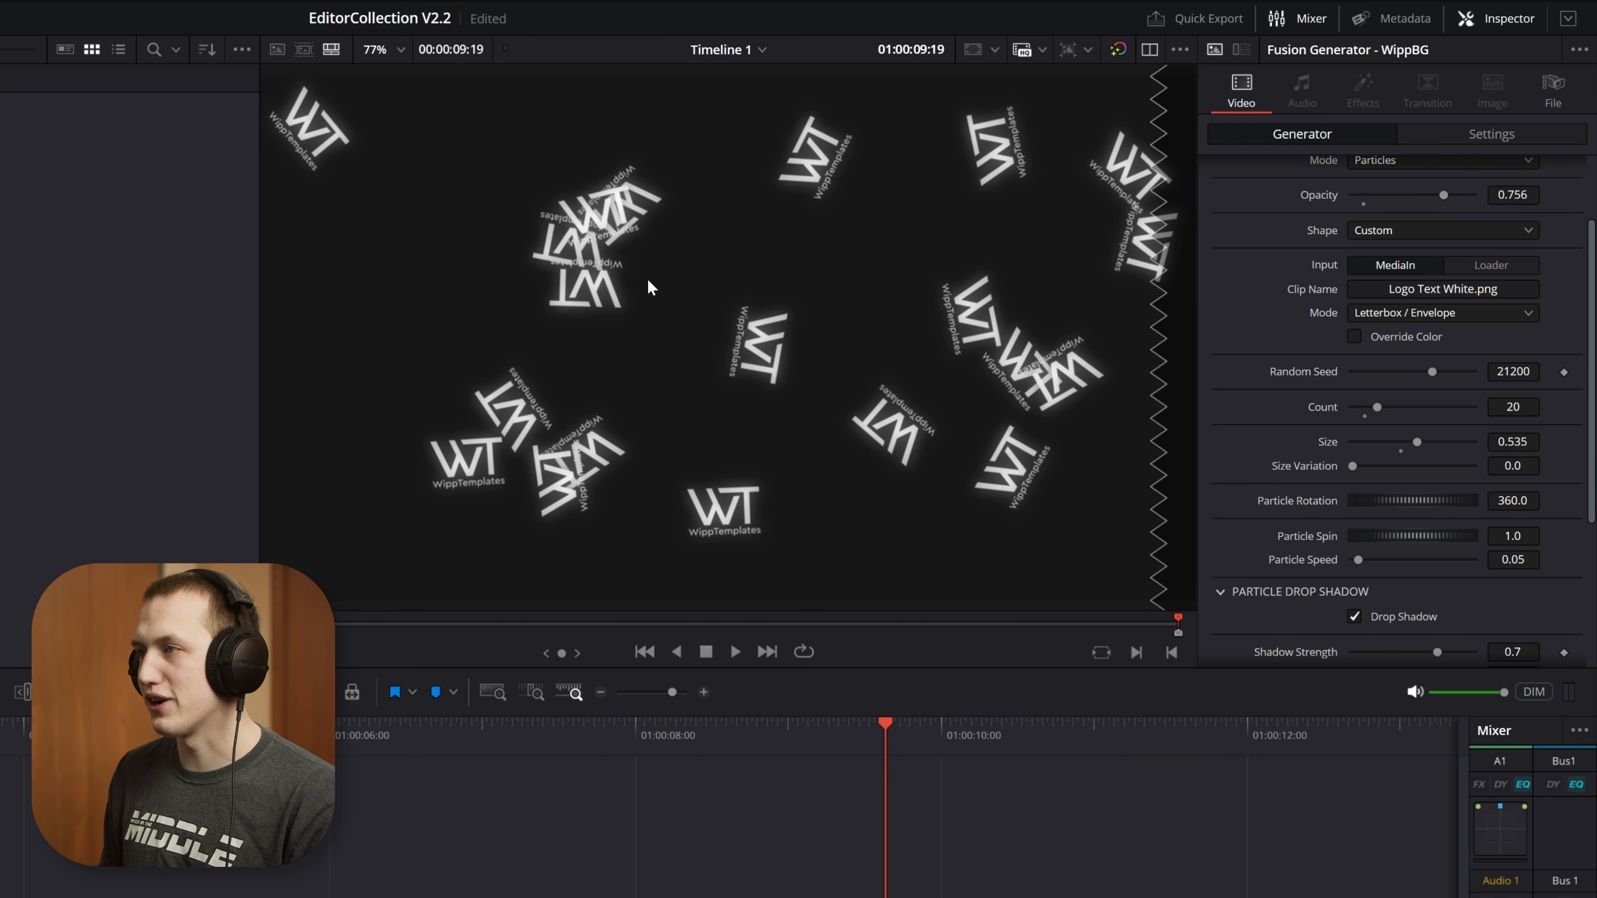
Collapse the particle drop shadow settings and look through the particle Depth of Field and Glow settings
{"action": "left_click", "coordinate": [1300, 591]}
{"action": "left_click", "coordinate": [1224, 621]}
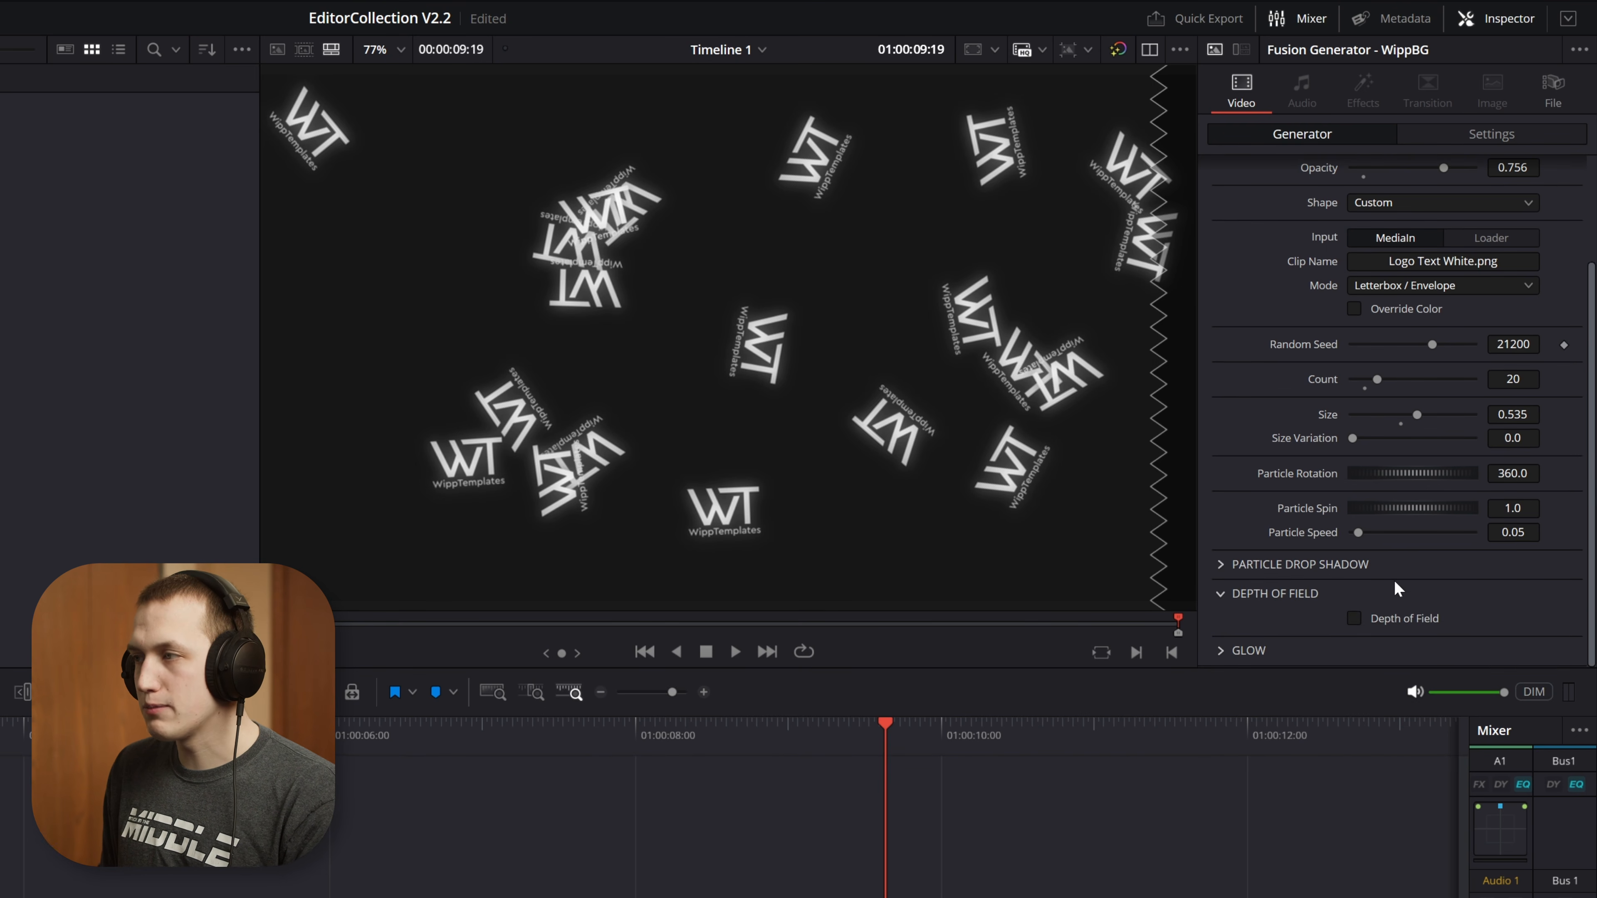
{"action": "left_click", "coordinate": [1221, 653]}
{"action": "left_click", "coordinate": [1426, 594]}
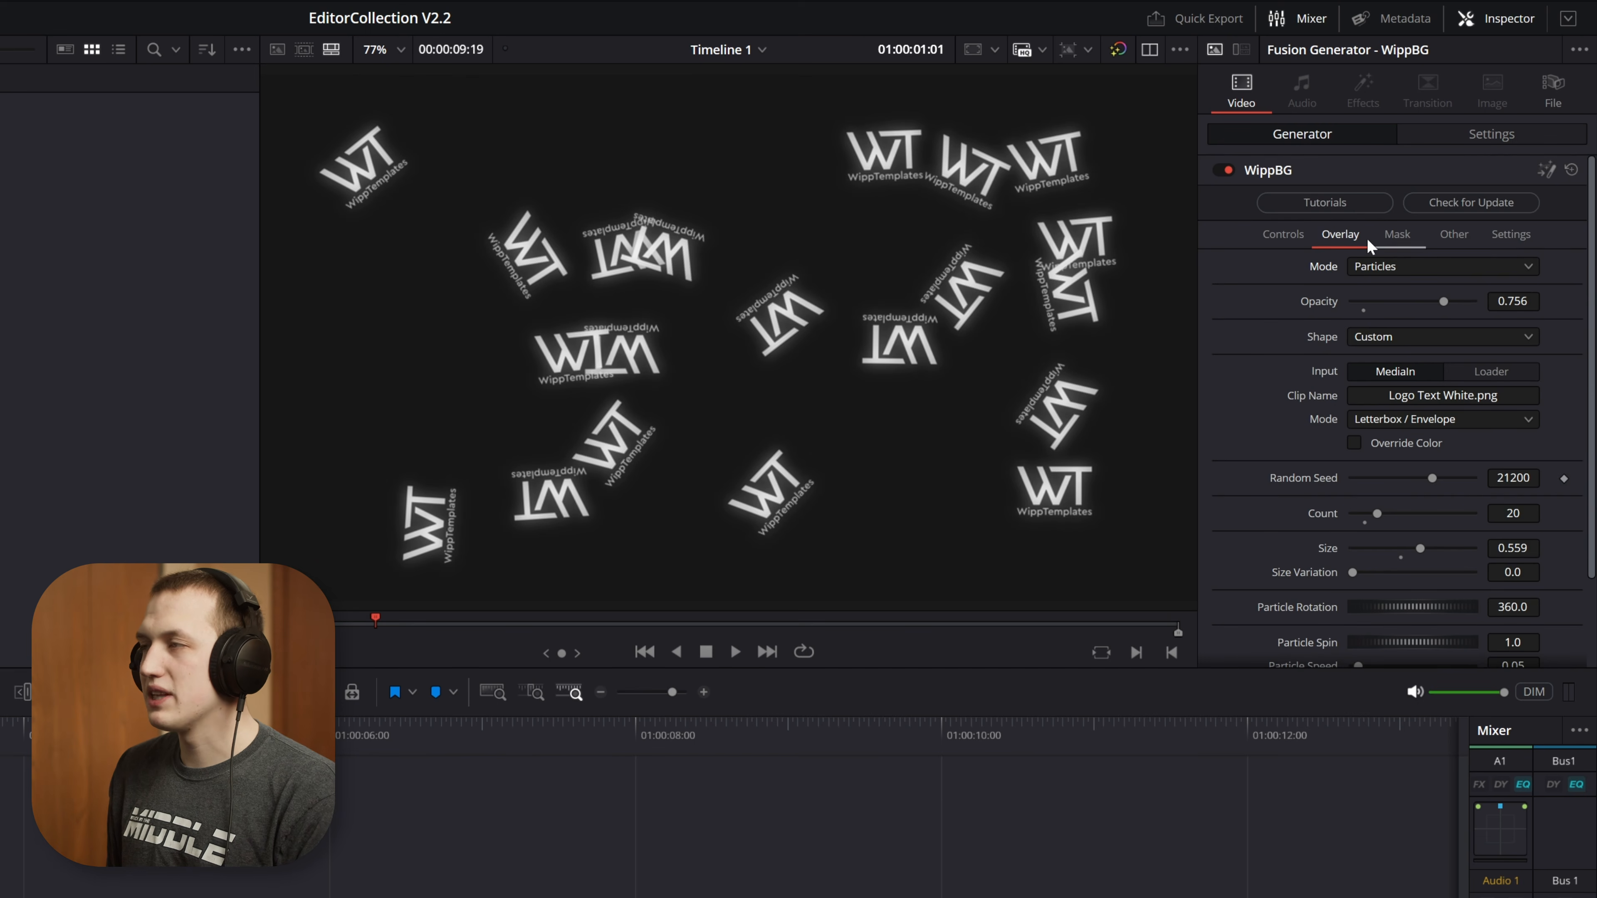
Switch the overlay to Shapes with Circle, using opacity 0.126, grid cells 0.213 and padding 0.693
{"action": "left_click", "coordinate": [1386, 266]}
{"action": "left_click", "coordinate": [1383, 333]}
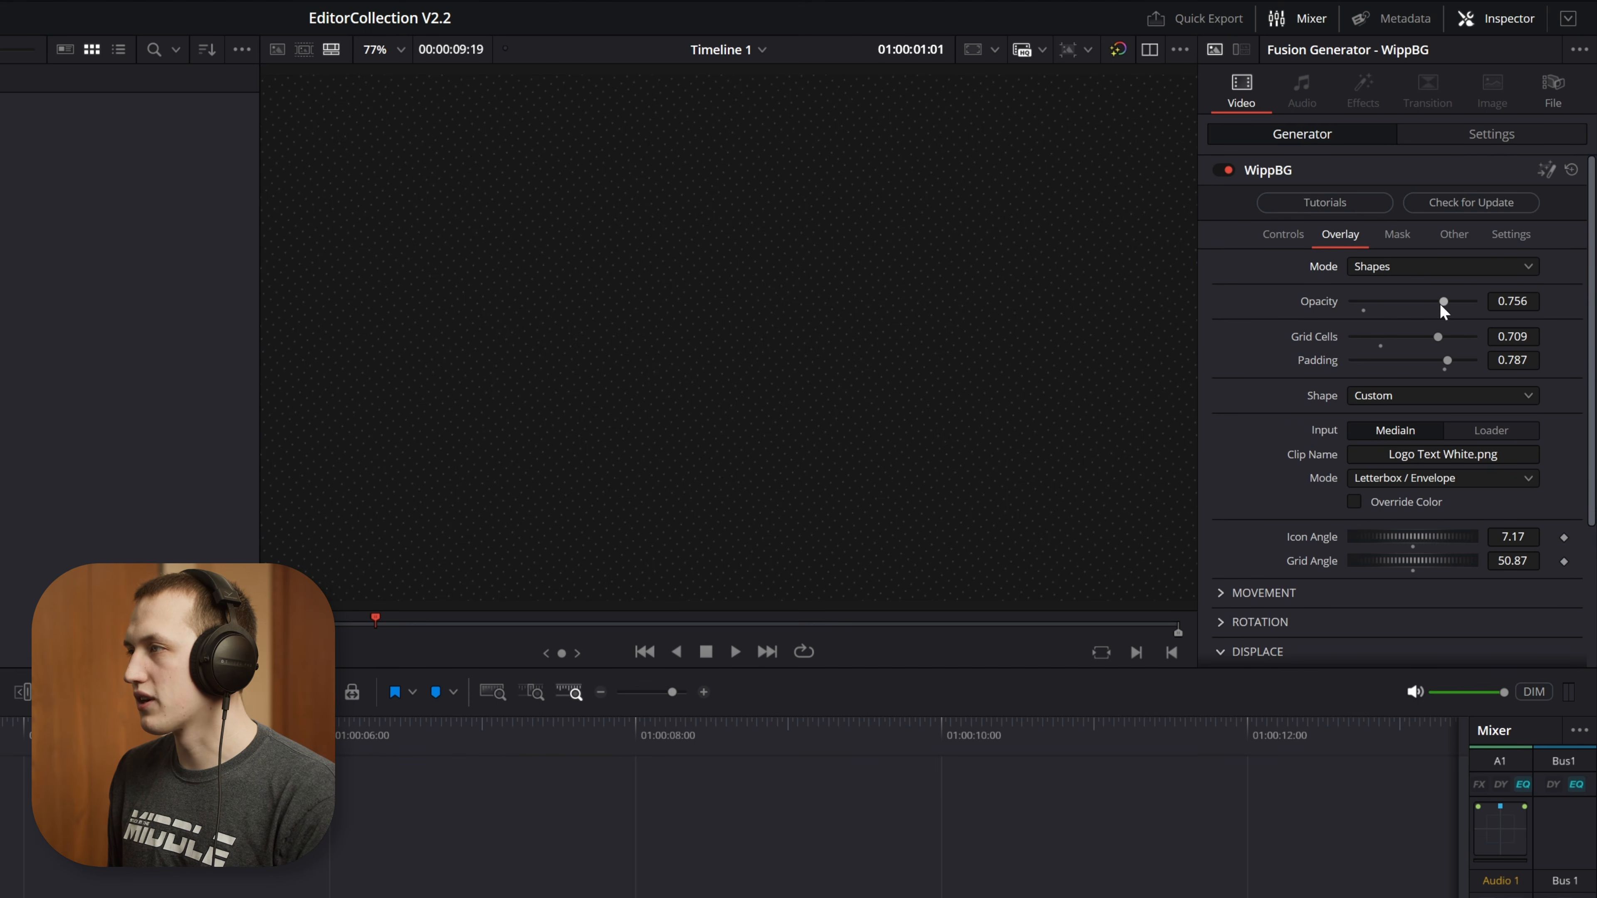
{"action": "left_click_drag", "start_coordinate": [1444, 308], "coordinate": [1364, 318]}
{"action": "left_click", "coordinate": [1380, 395]}
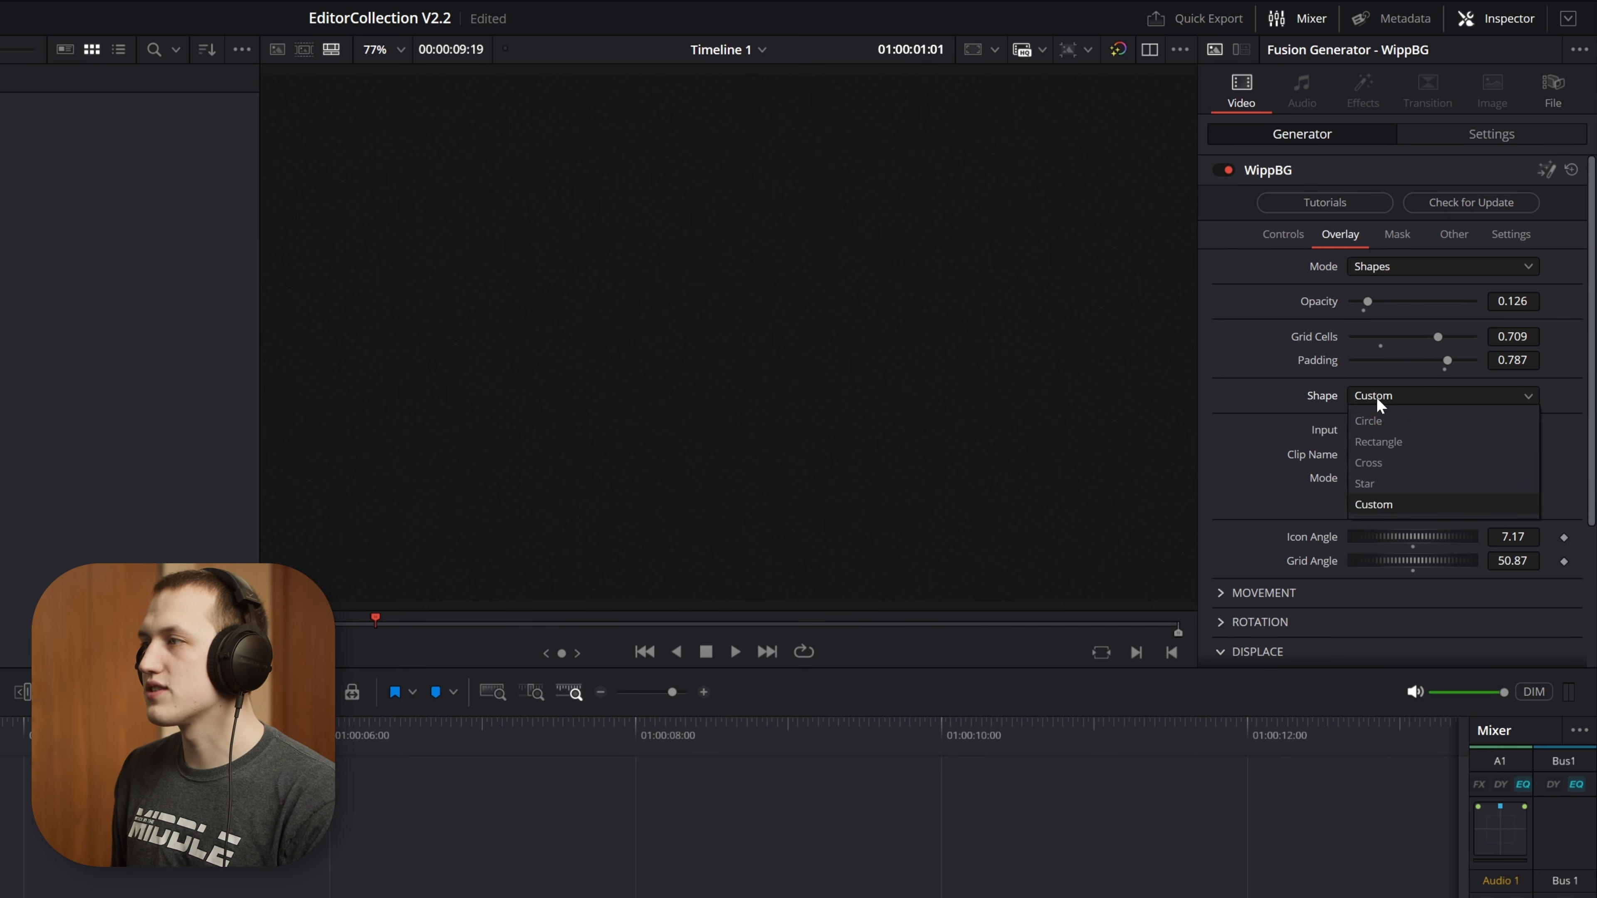
{"action": "left_click", "coordinate": [1386, 421]}
{"action": "mouse_move", "coordinate": [1443, 358]}
{"action": "left_mouse_down"}
{"action": "mouse_move", "coordinate": [1373, 341]}
{"action": "mouse_move", "coordinate": [1436, 360]}
{"action": "left_mouse_up"}
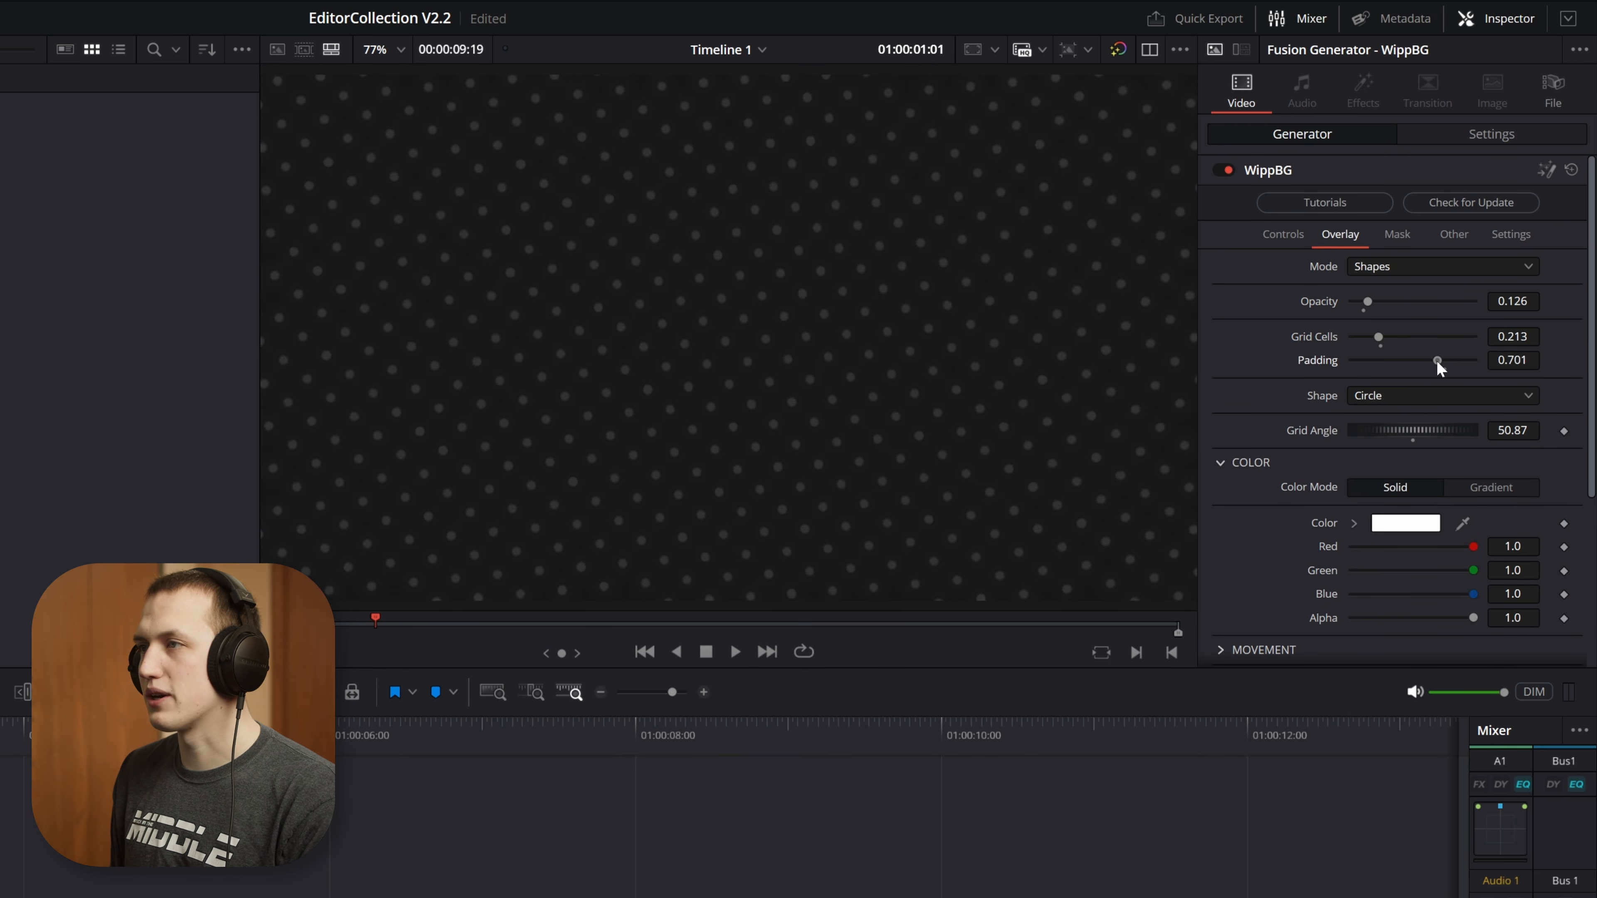
Try a Blob mask on the dots, previewing it before and after setting seethe rate 0.126, scale 2.05 and contrast 3.16
{"action": "left_click", "coordinate": [1413, 246]}
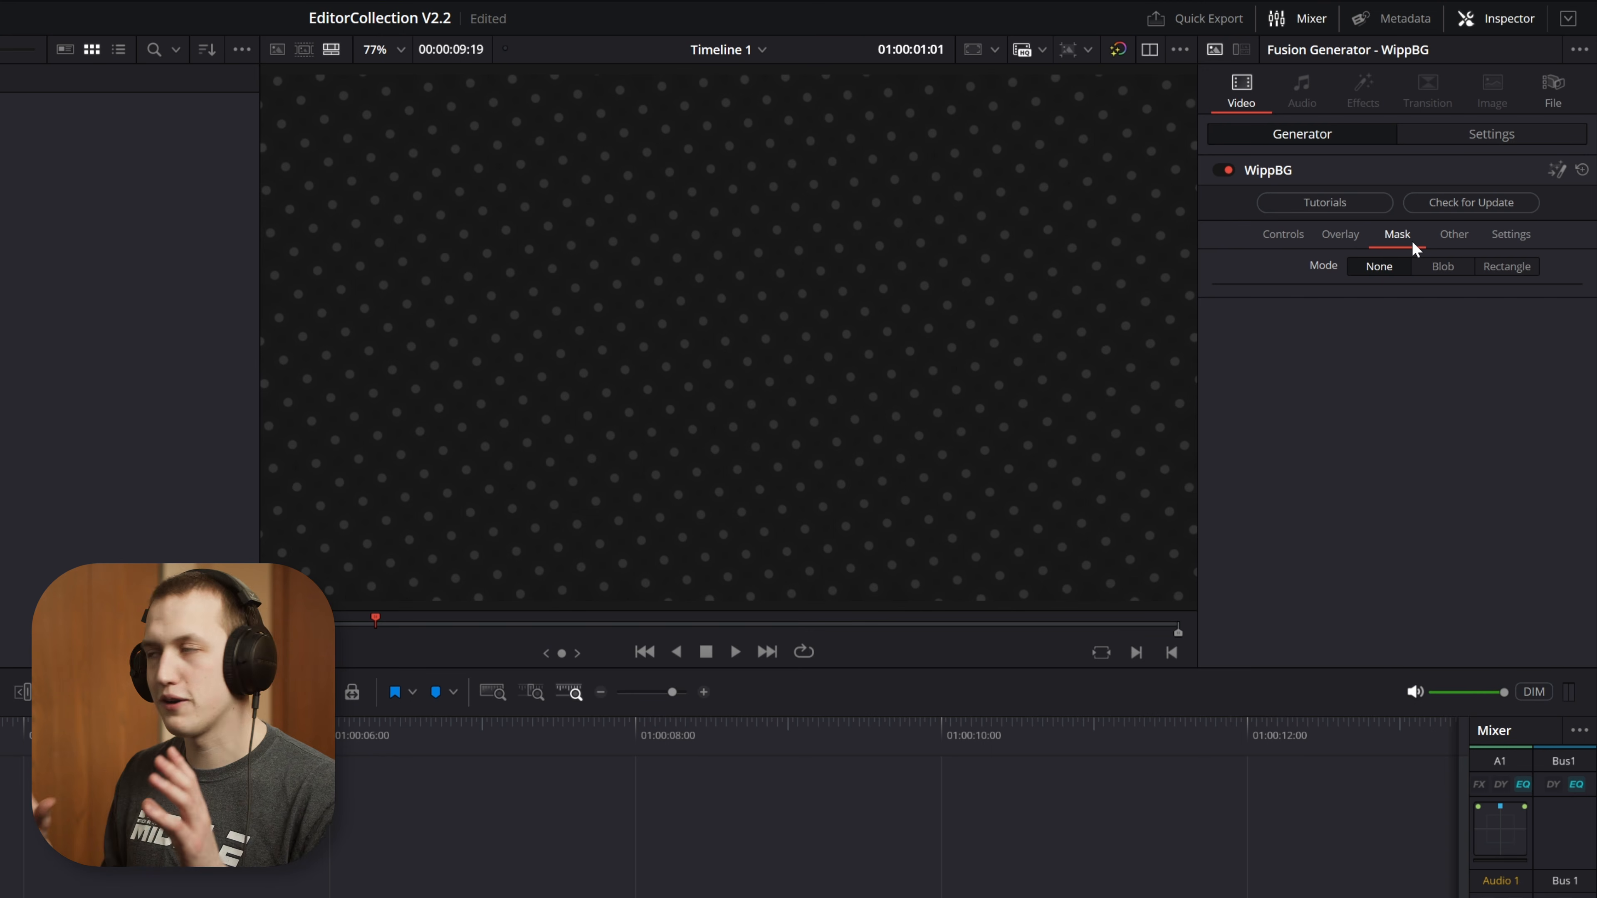
{"action": "left_click", "coordinate": [1448, 269]}
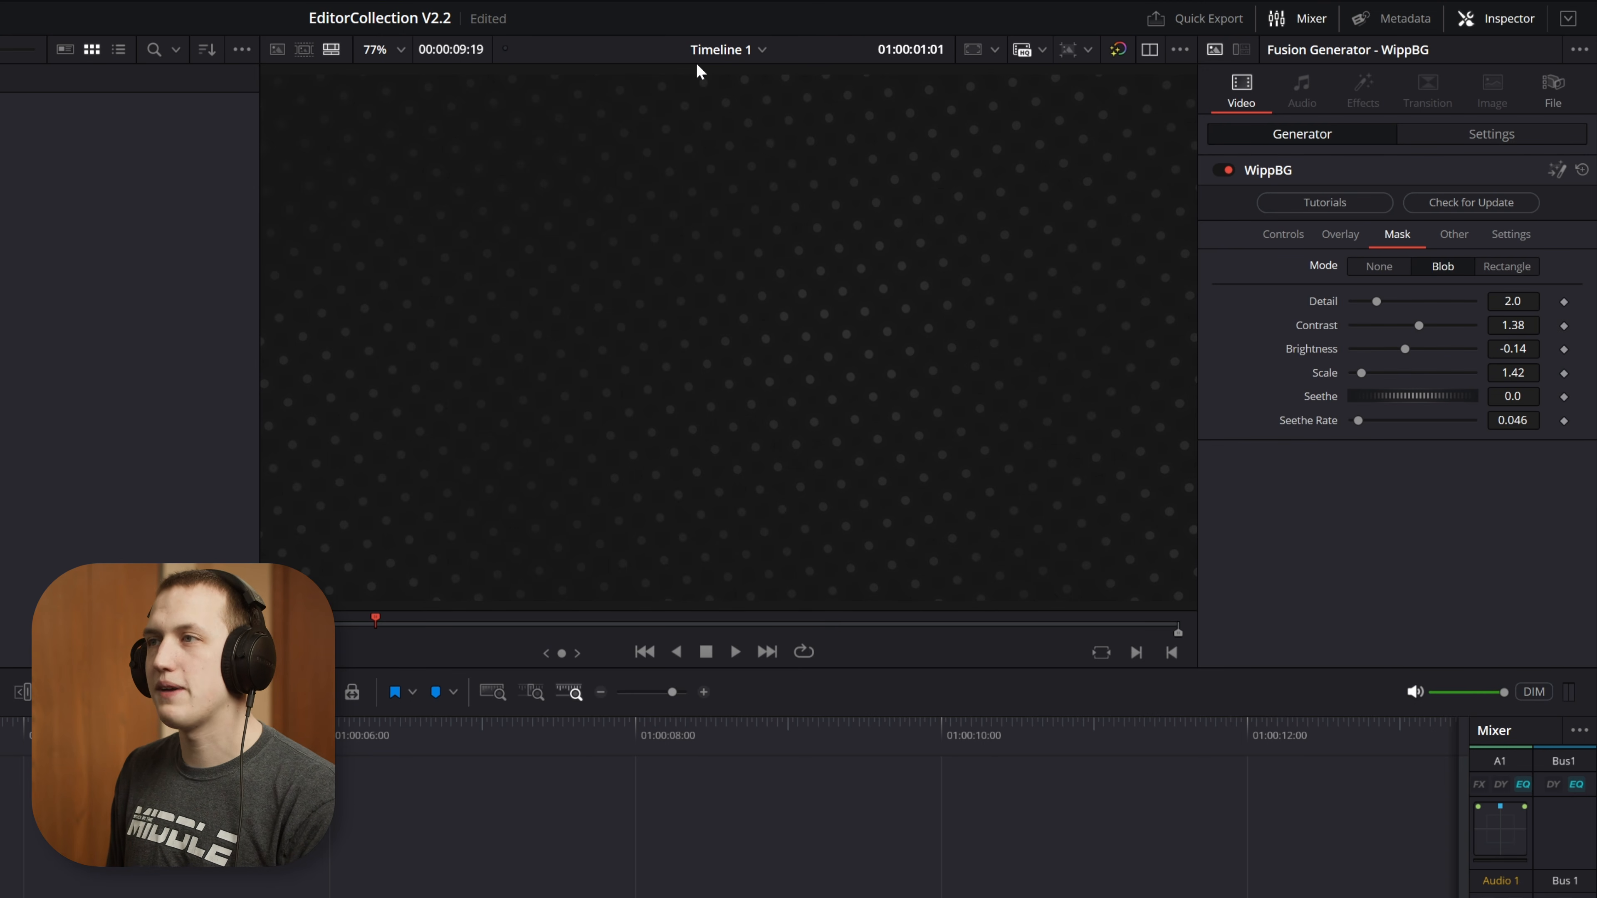
{"action": "key", "text": "space"}
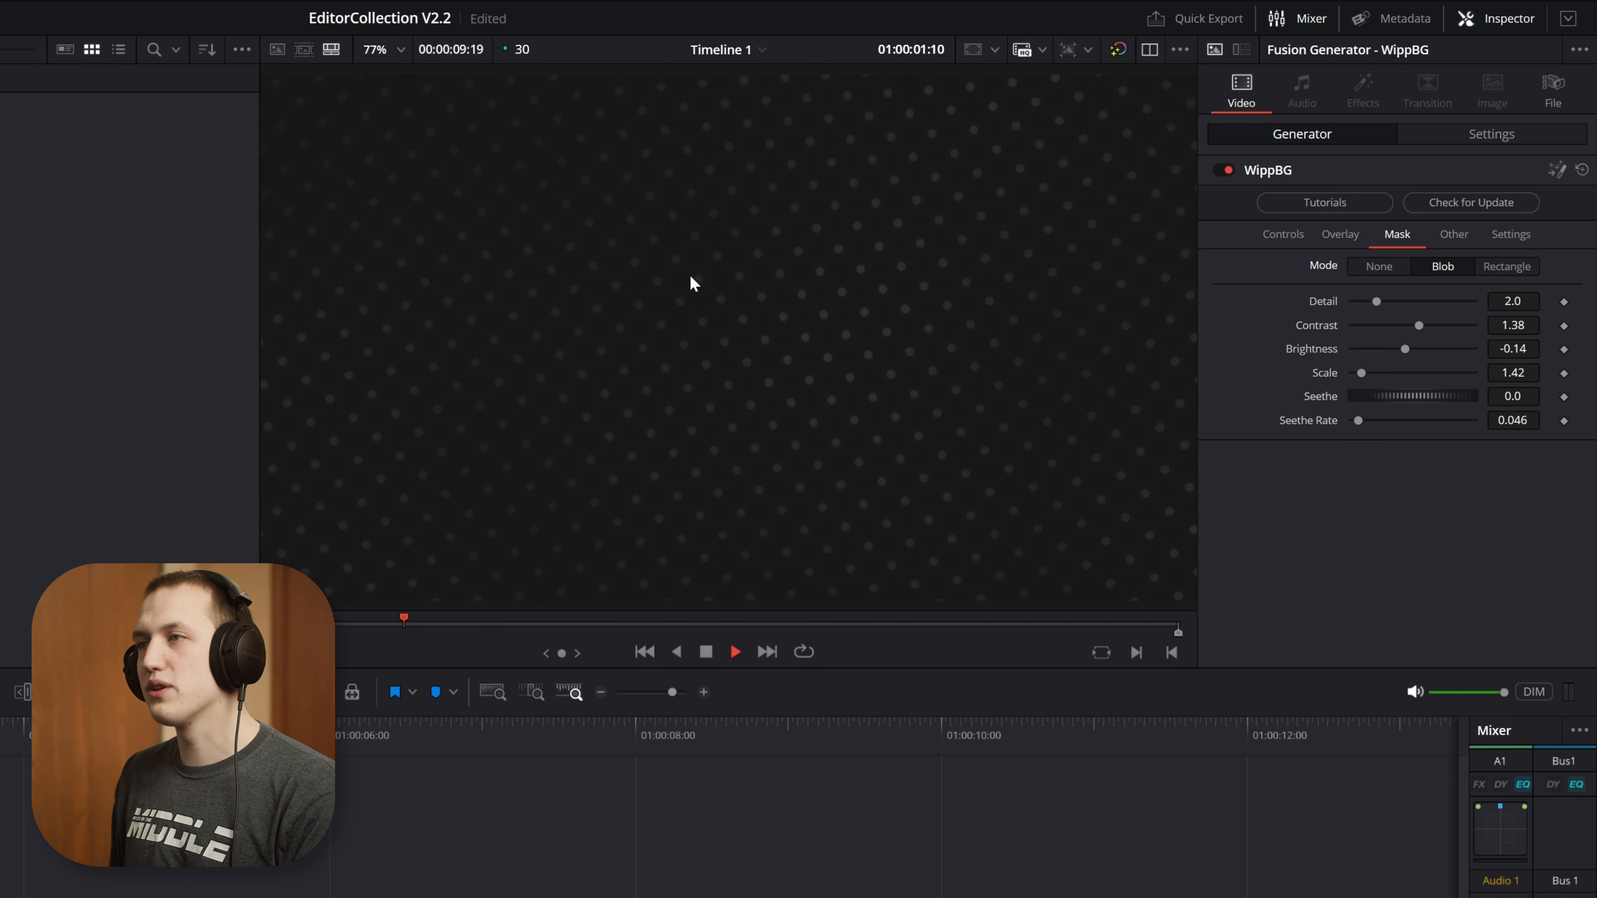
{"action": "key", "text": "space"}
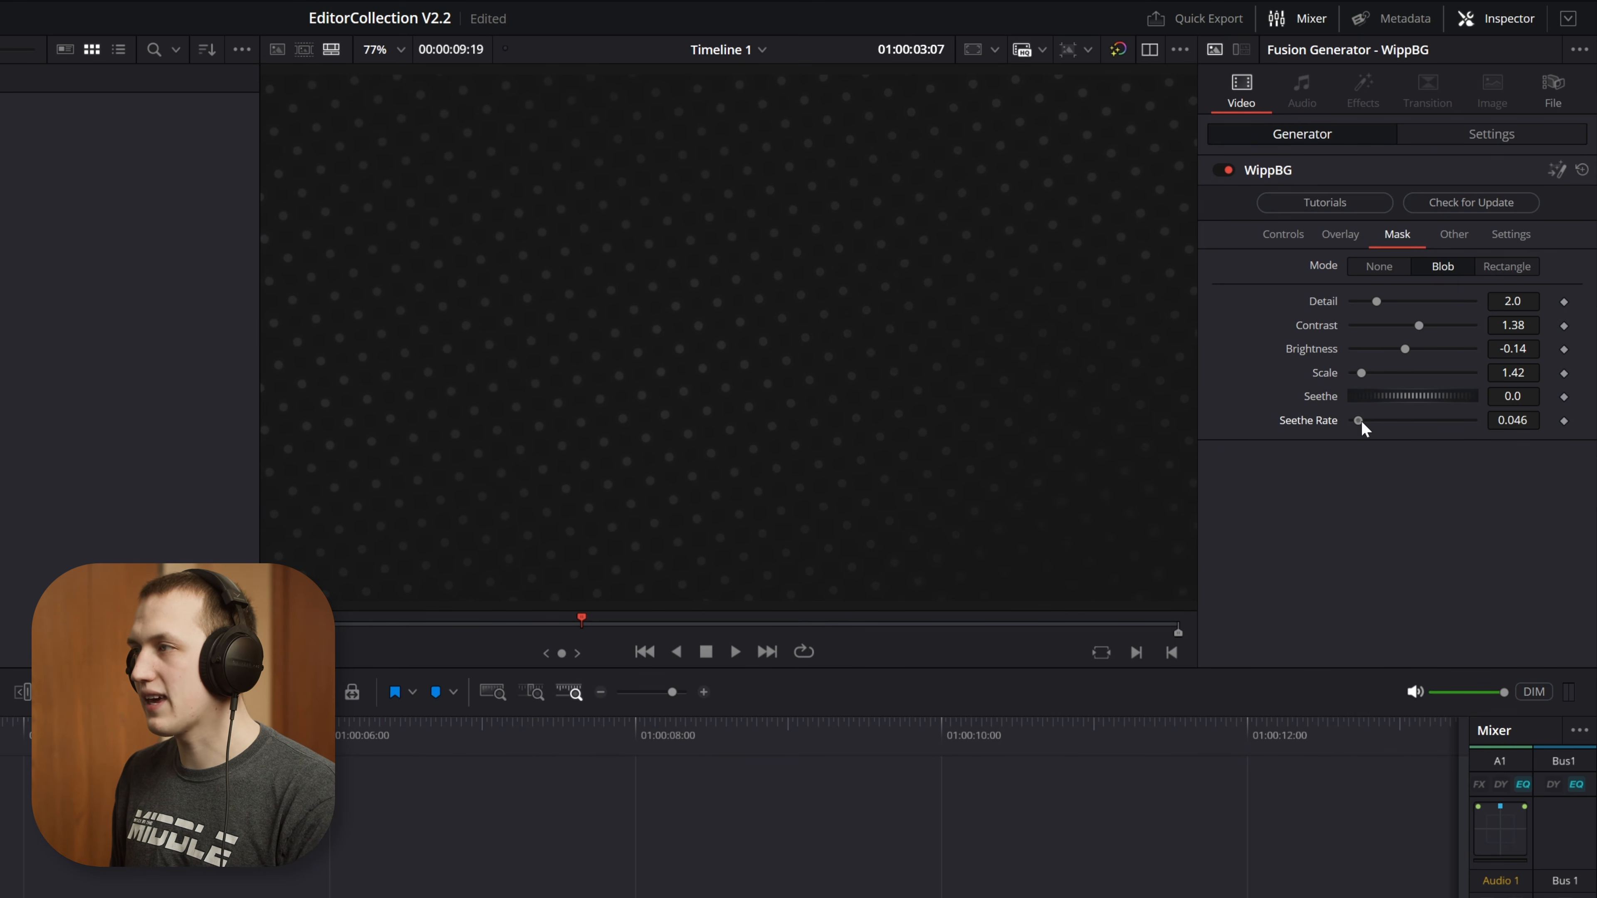
{"action": "left_click_drag", "start_coordinate": [1361, 420], "coordinate": [1427, 323]}
{"action": "key", "text": "space"}
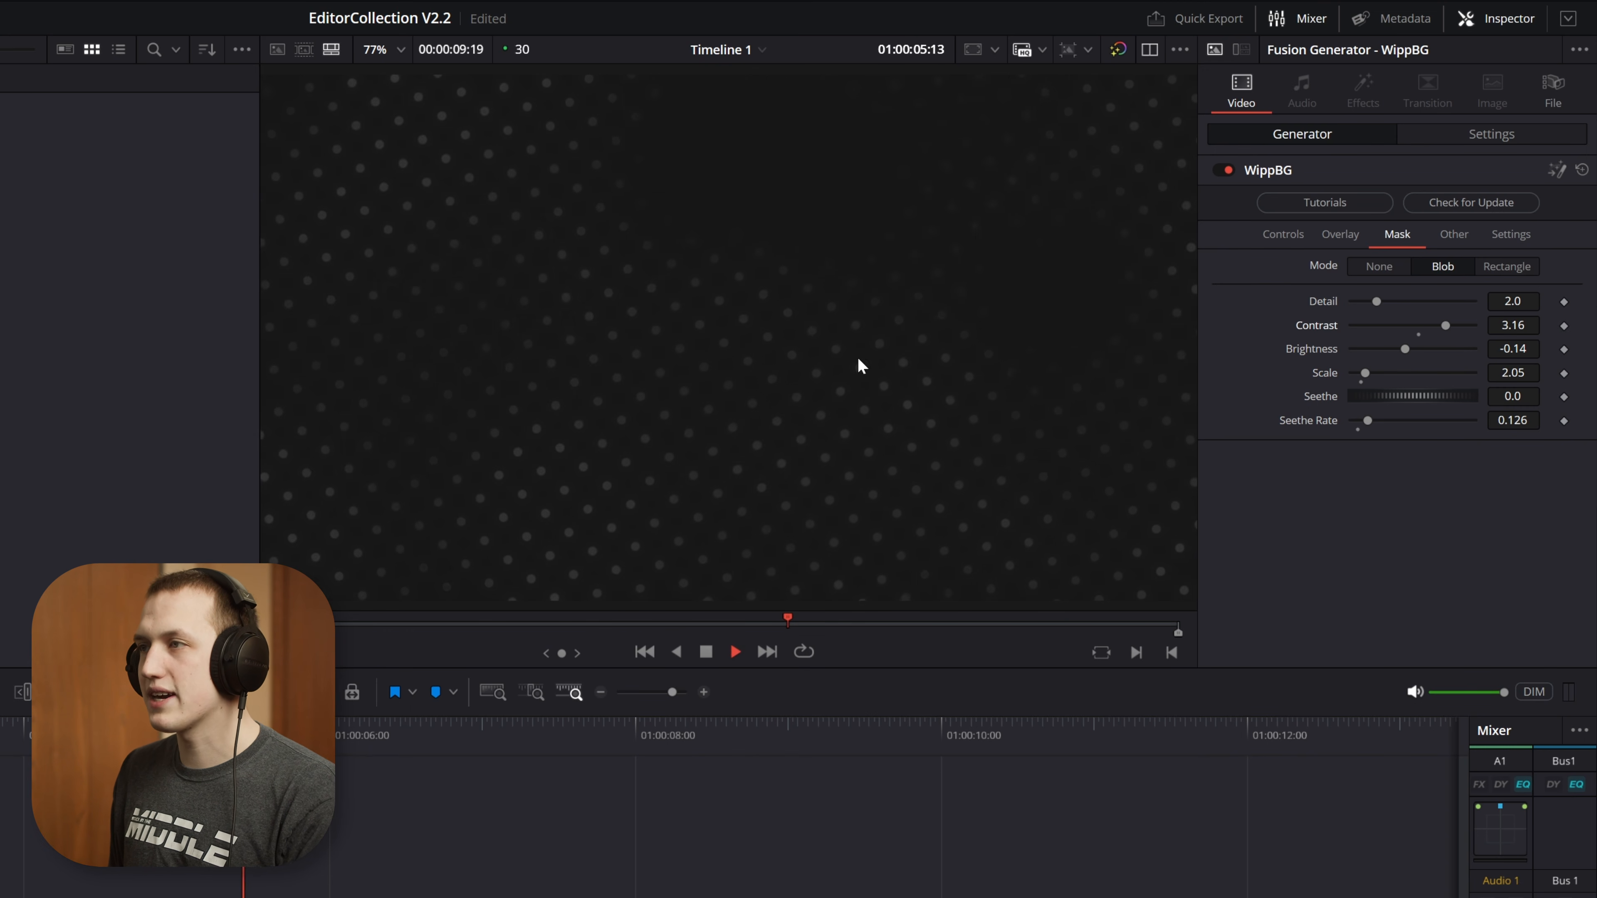
Change the mask mode to Rectangle and preview the framed dots, stopping at 01:00:03:18
{"action": "left_click", "coordinate": [1507, 269]}
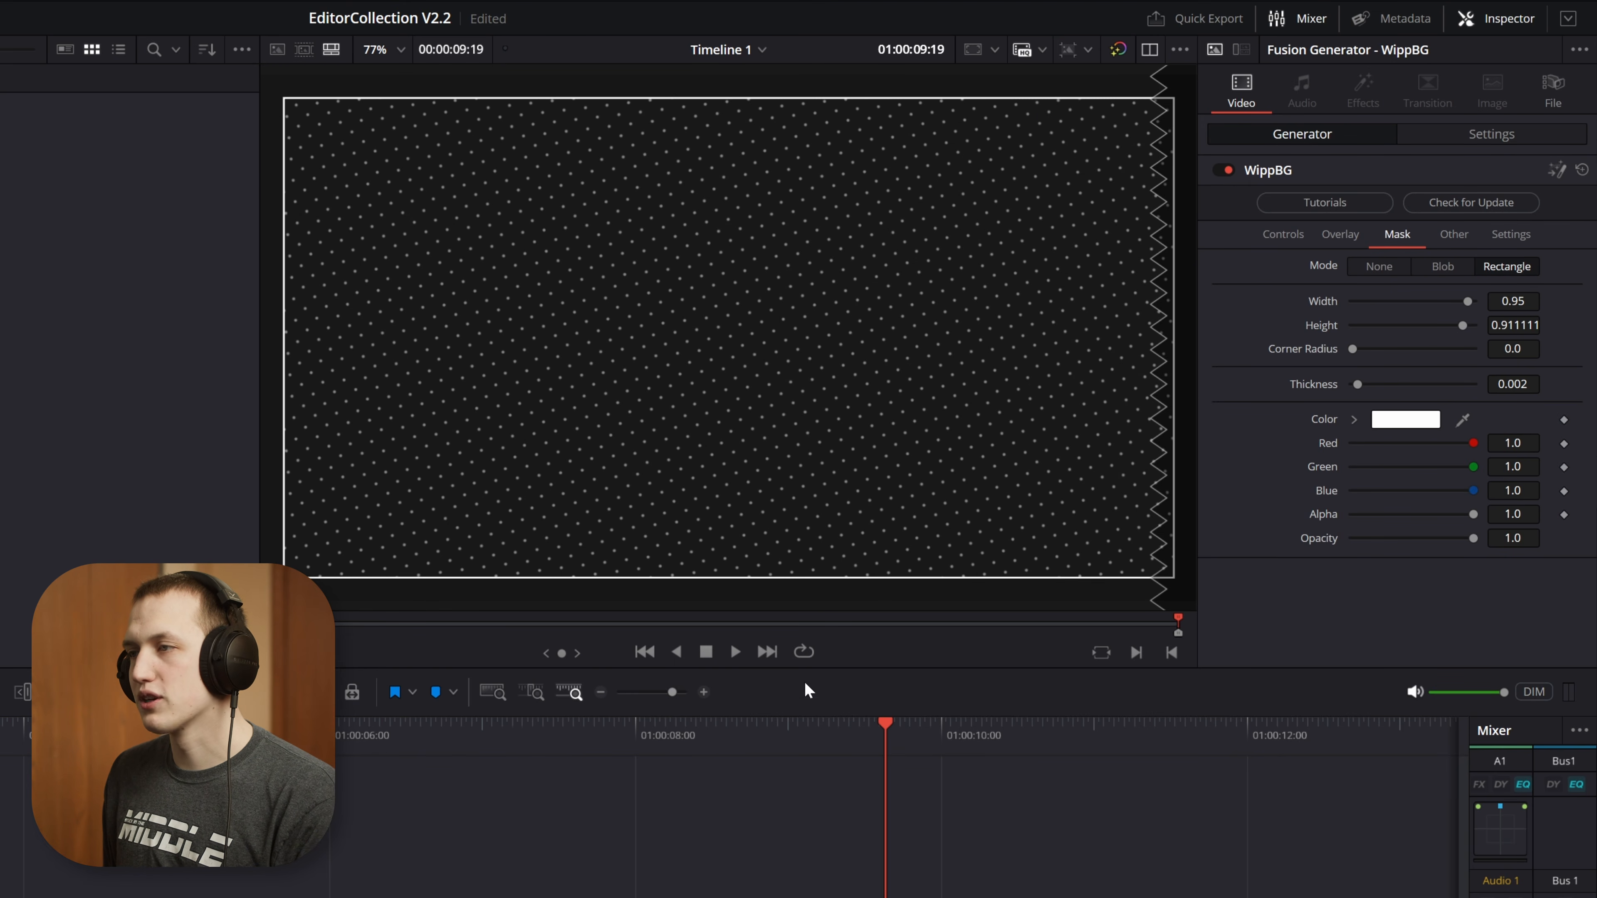
{"action": "key", "text": "space"}
{"action": "key", "text": "space"}
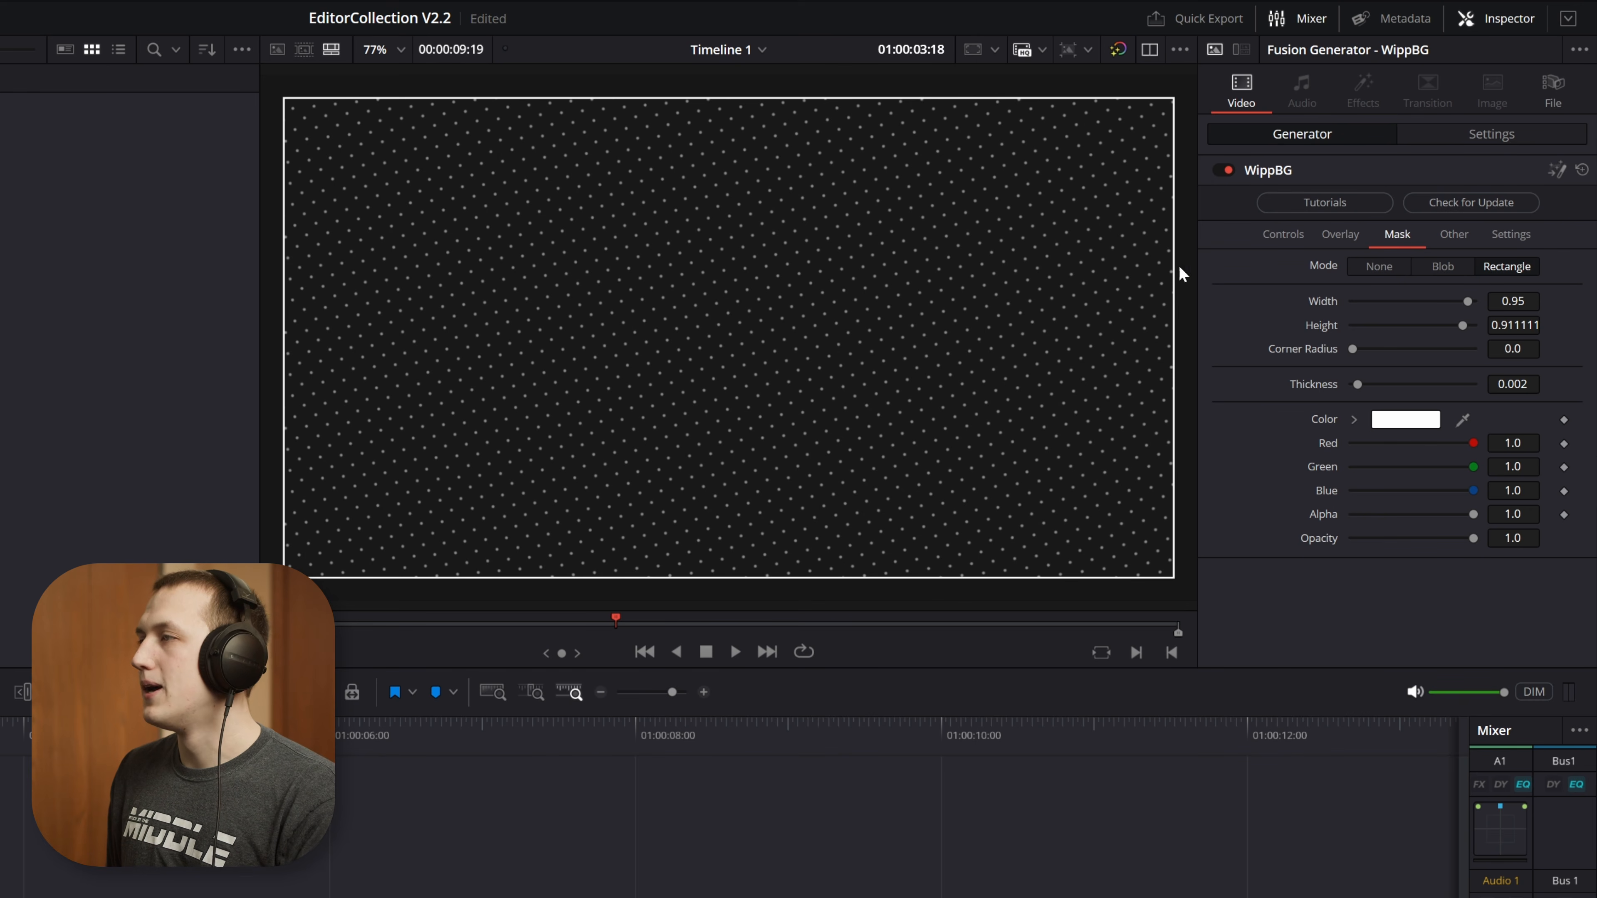
Try a different width and a 0.559 corner radius on the rectangle mask, undo these changes, and set the mask mode to None
{"action": "left_click_drag", "start_coordinate": [1469, 301], "coordinate": [1421, 347]}
{"action": "key", "text": "ctrl+z"}
{"action": "key", "text": "ctrl+z"}
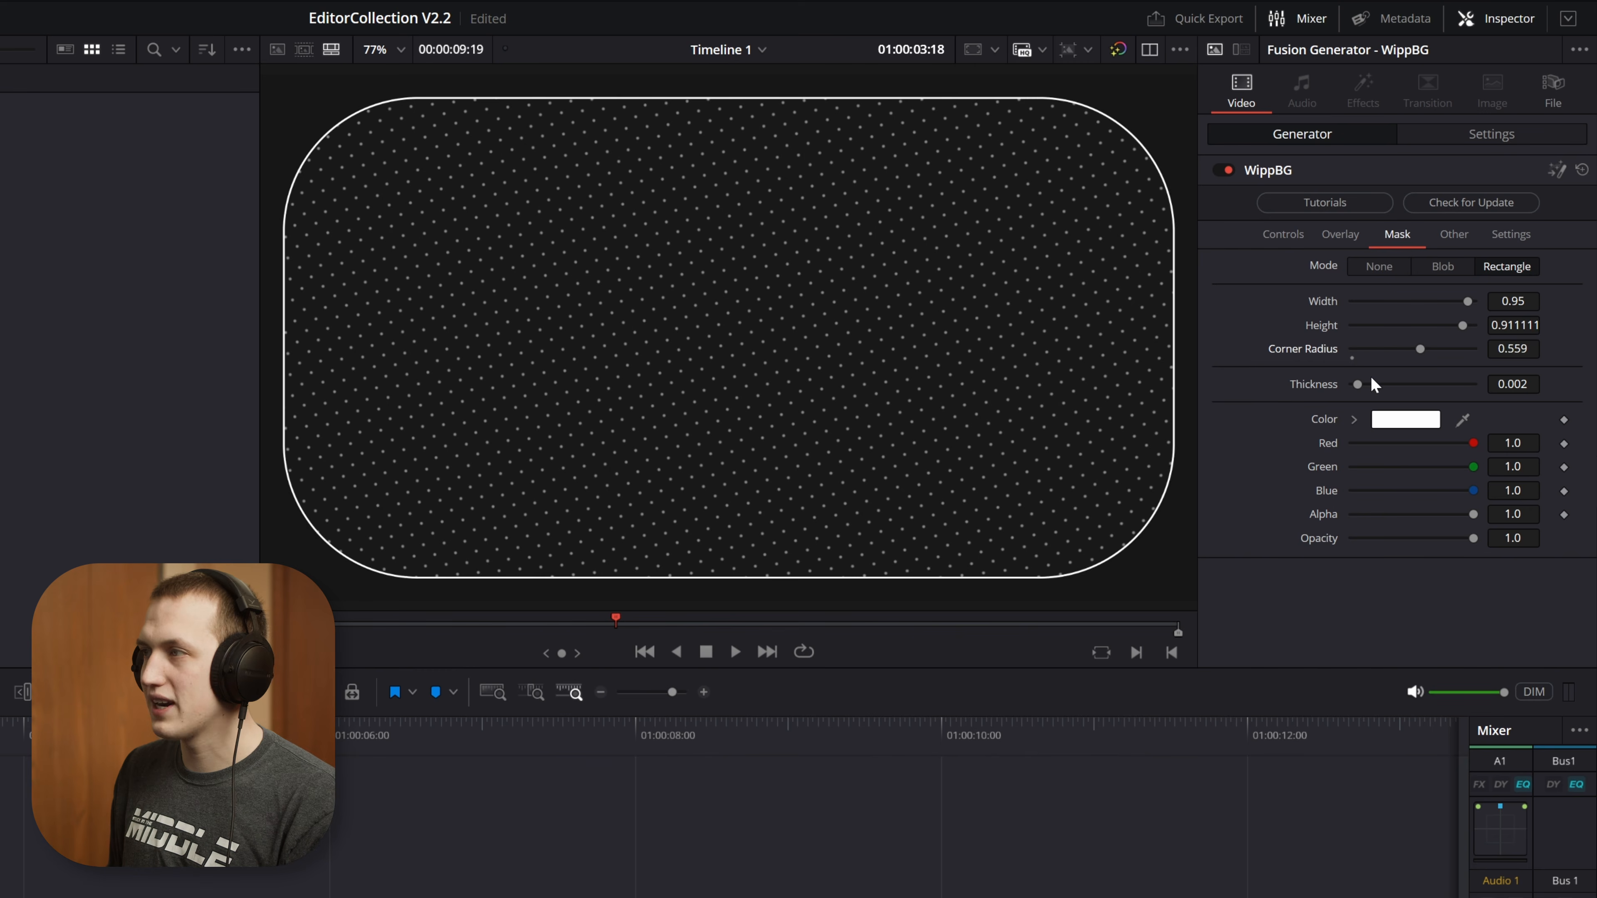
{"action": "key", "text": "ctrl+z"}
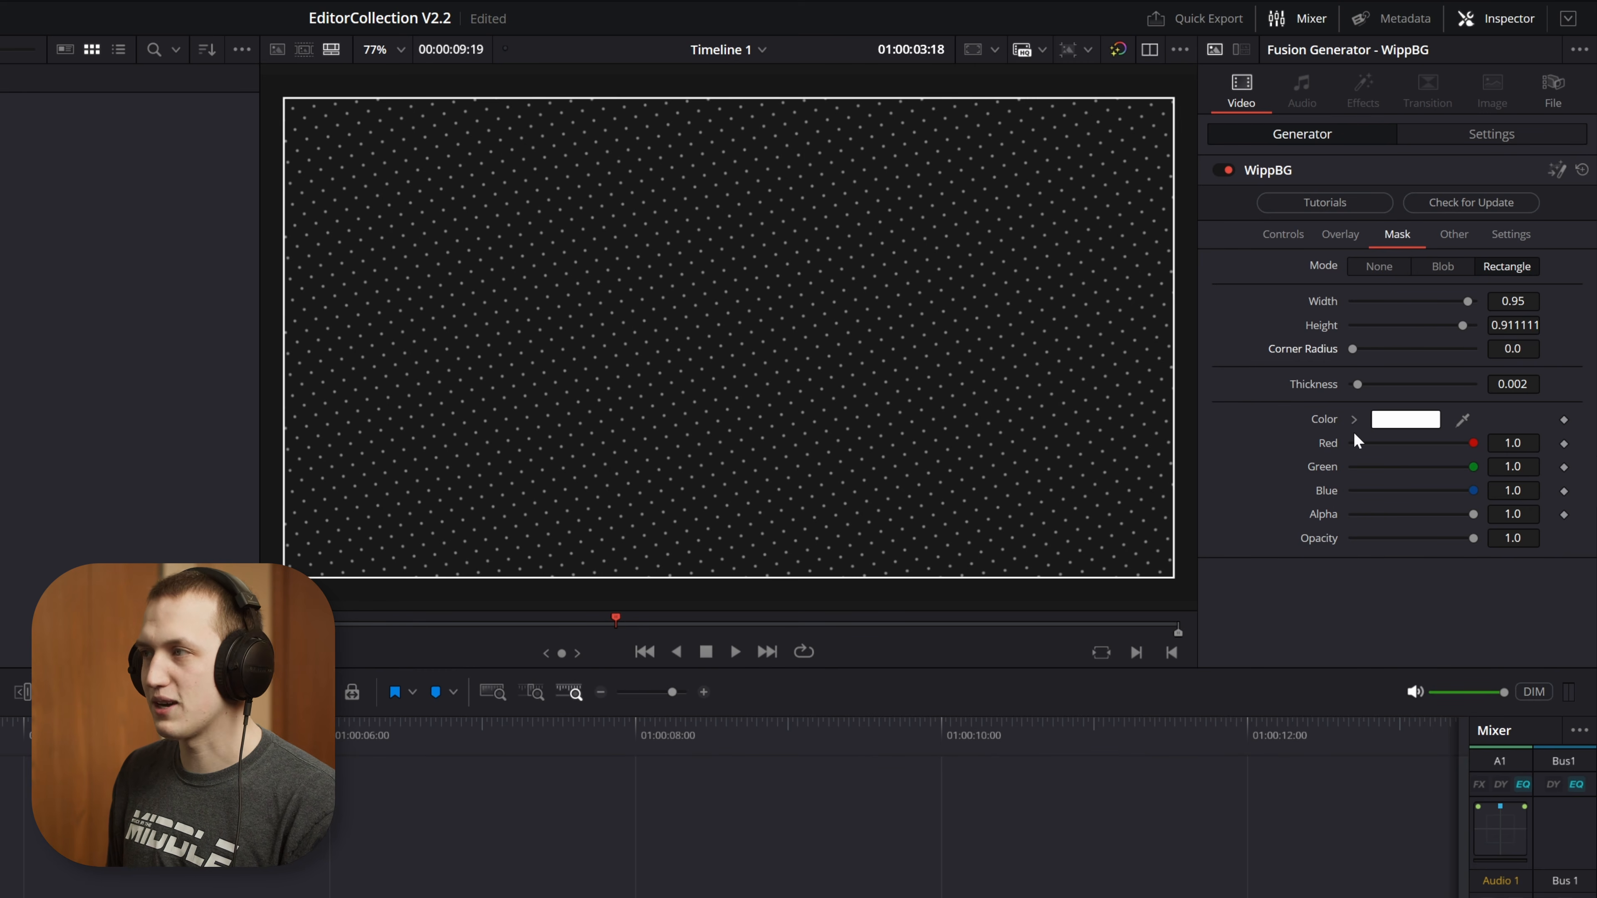
{"action": "left_click", "coordinate": [1371, 265]}
Try Film Grain on the background, play it up close to examine the grain, and disable it again
{"action": "left_click", "coordinate": [1456, 238]}
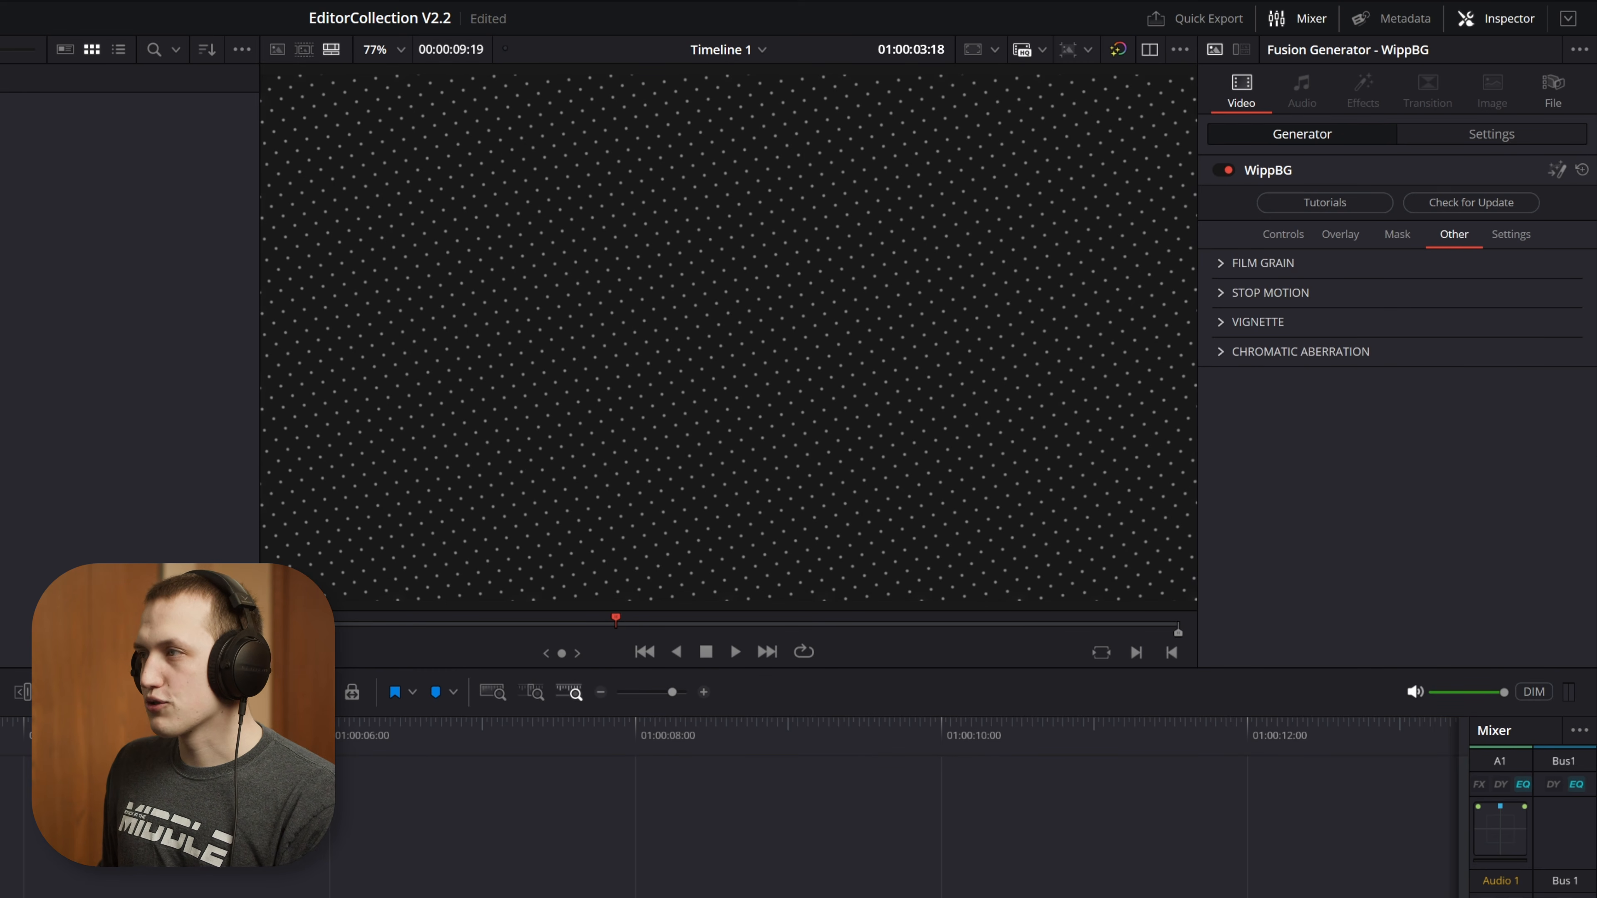
{"action": "left_click", "coordinate": [1236, 263]}
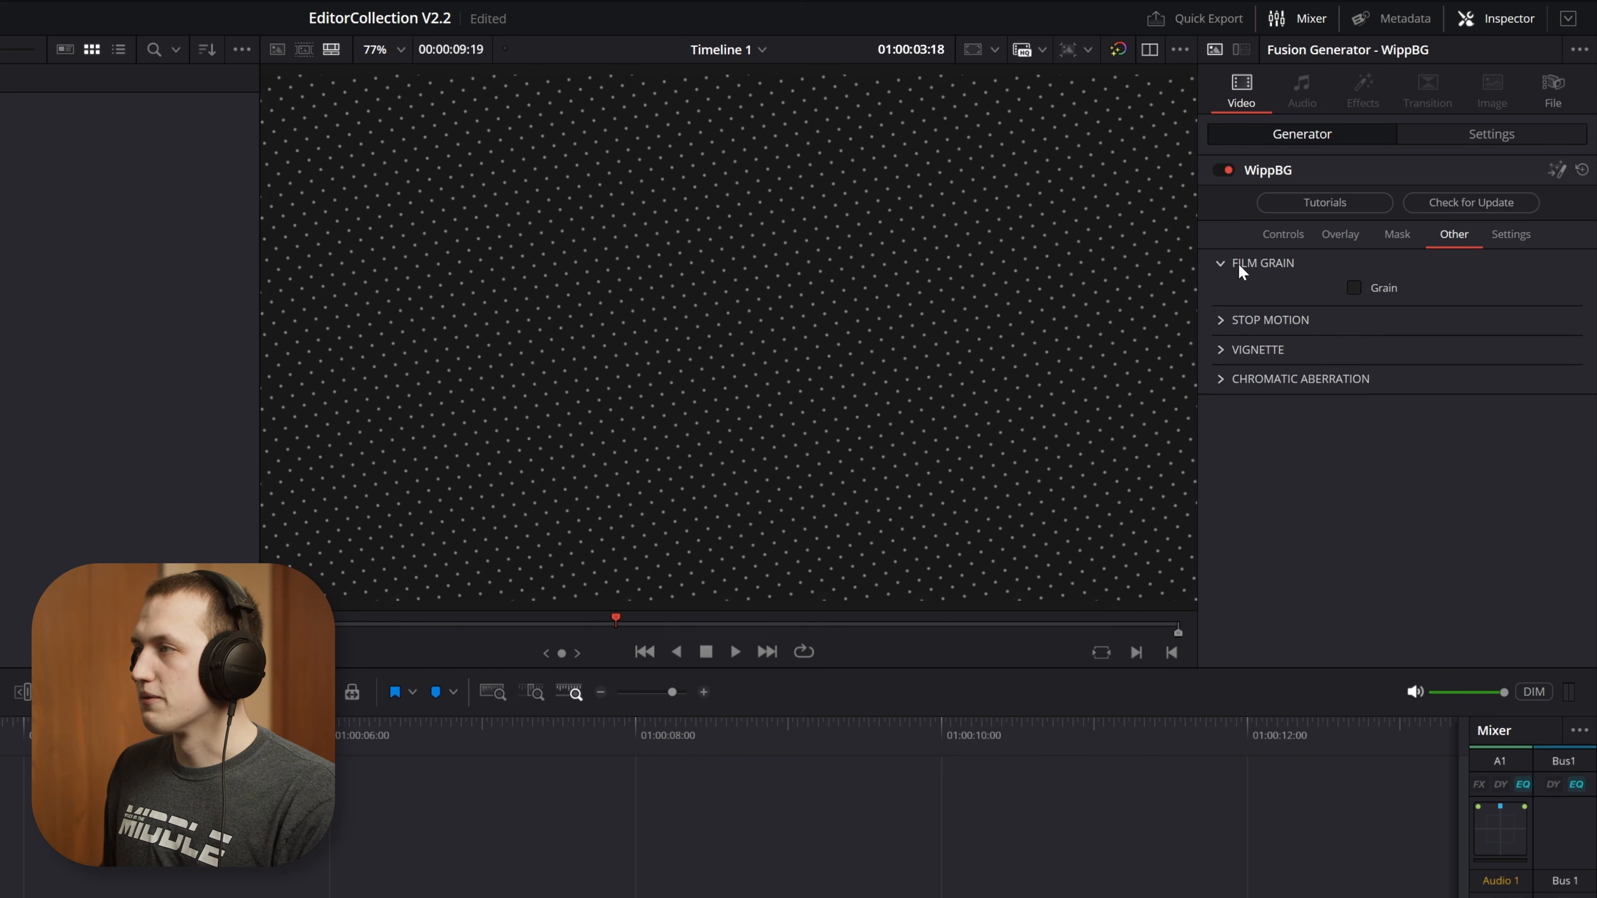
{"action": "left_click", "coordinate": [1389, 293]}
{"action": "scroll", "coordinate": [939, 308], "scroll_direction": "up", "scroll_amount": 8}
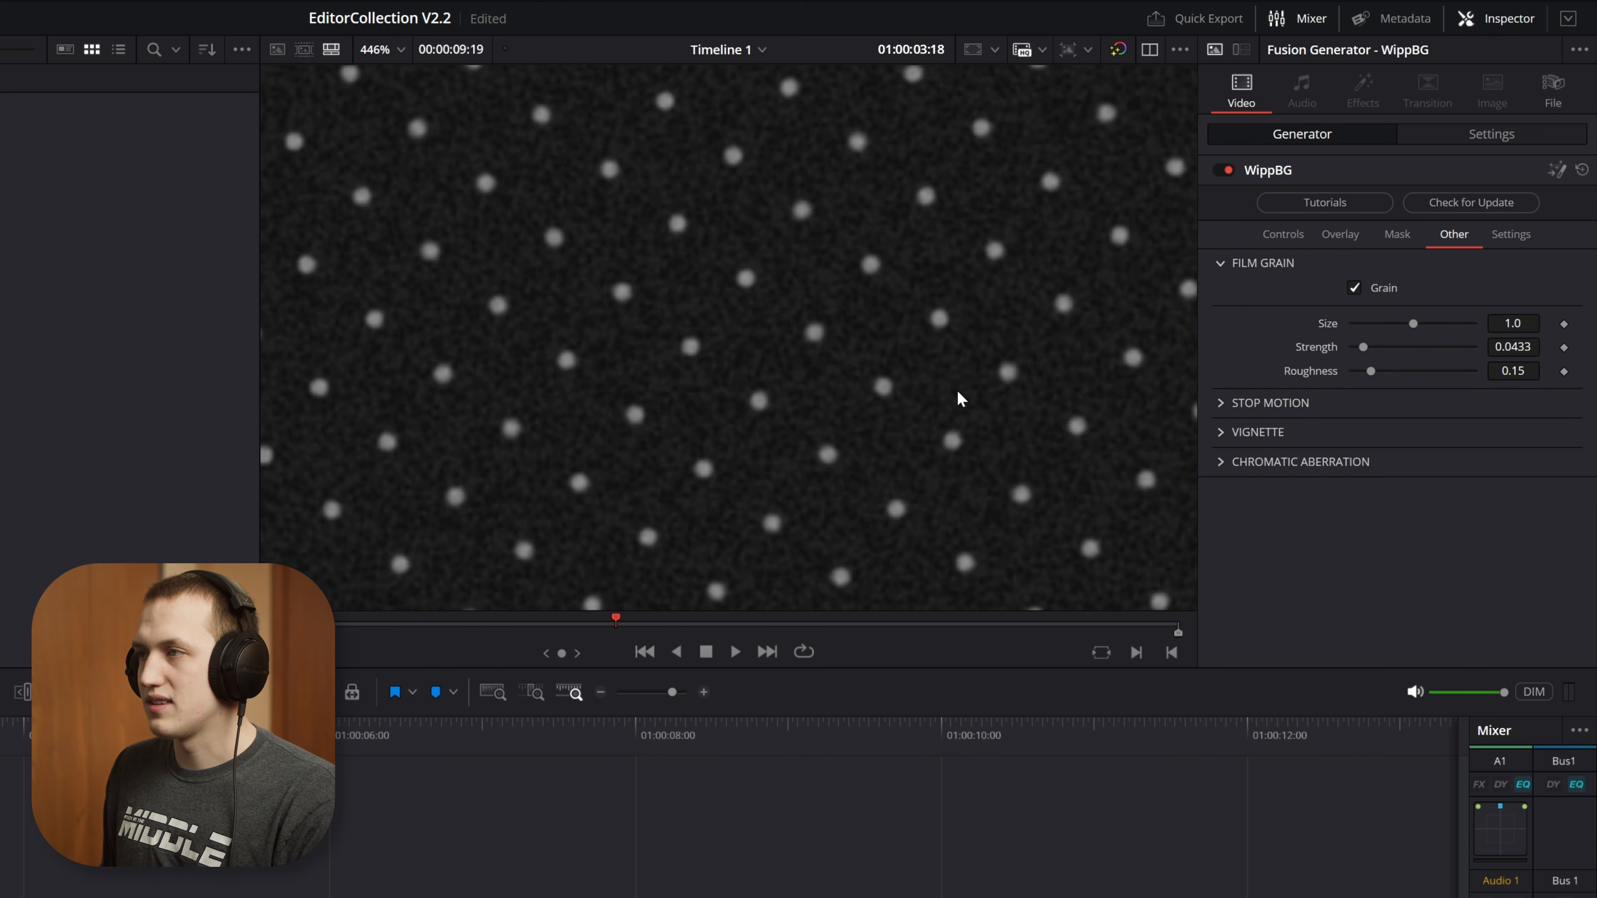
{"action": "key", "text": "space"}
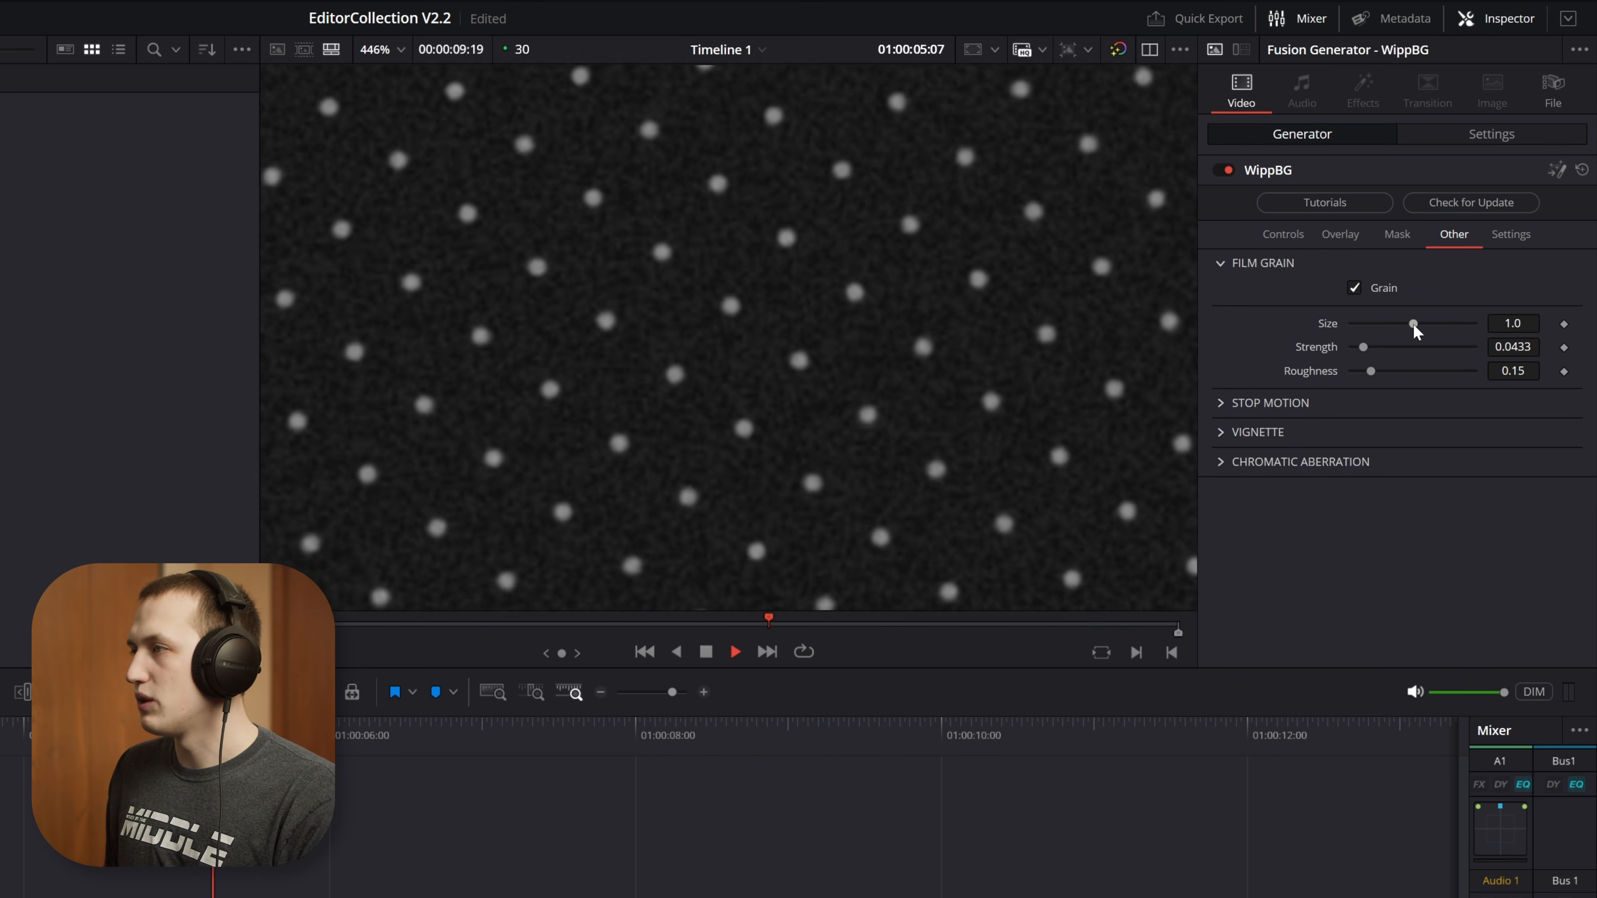
{"action": "key", "text": "space"}
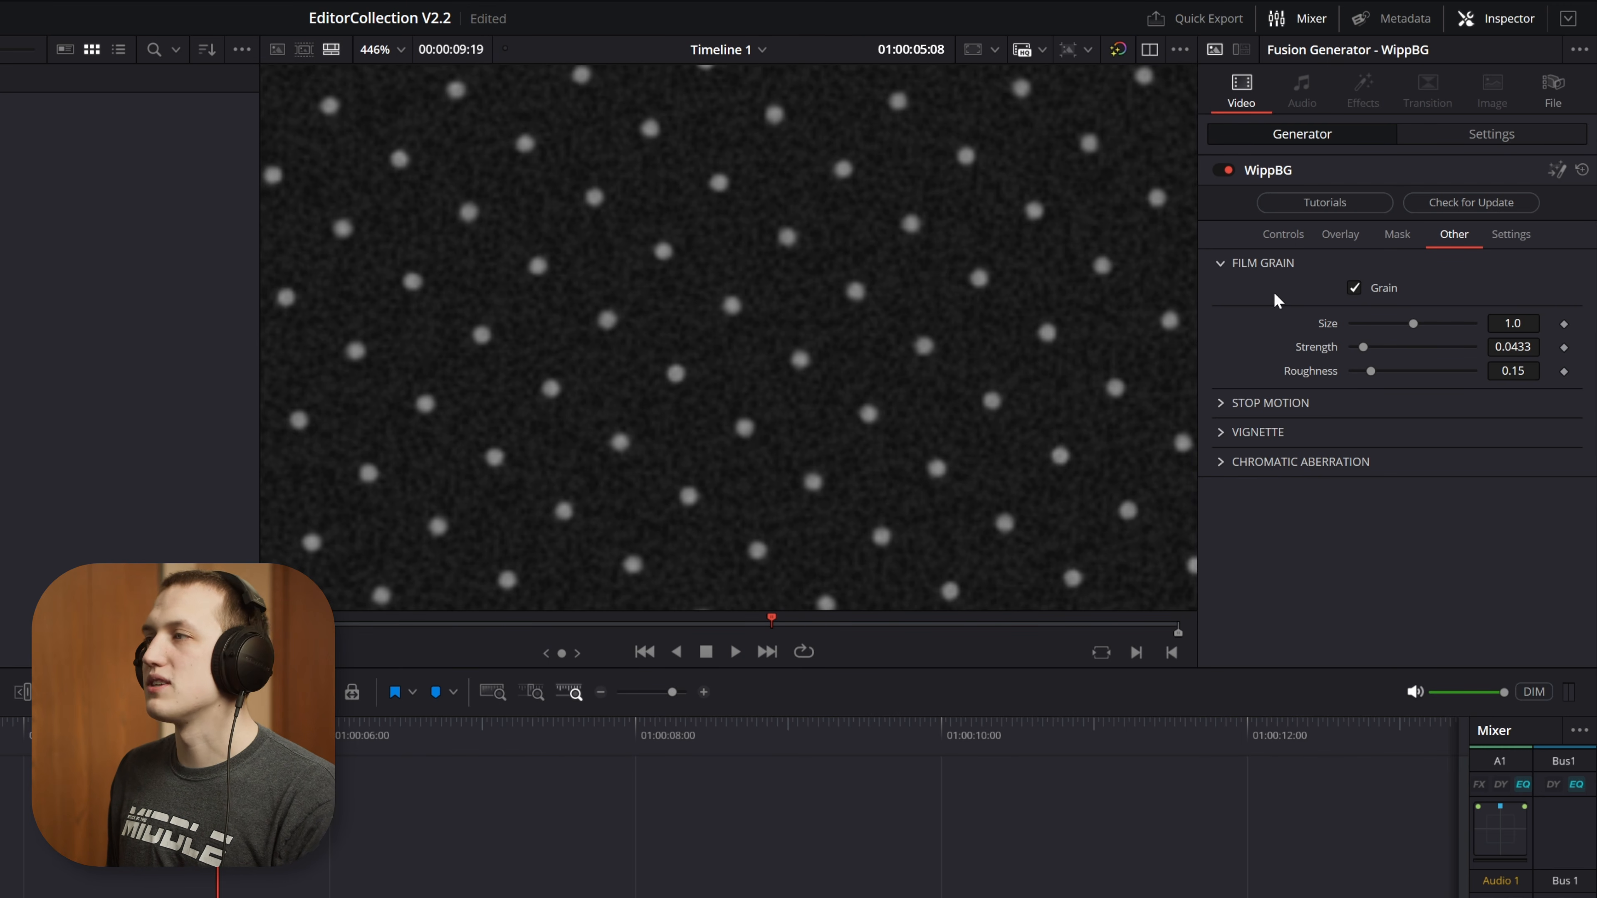
{"action": "left_click", "coordinate": [1388, 287]}
{"action": "left_click", "coordinate": [1219, 263]}
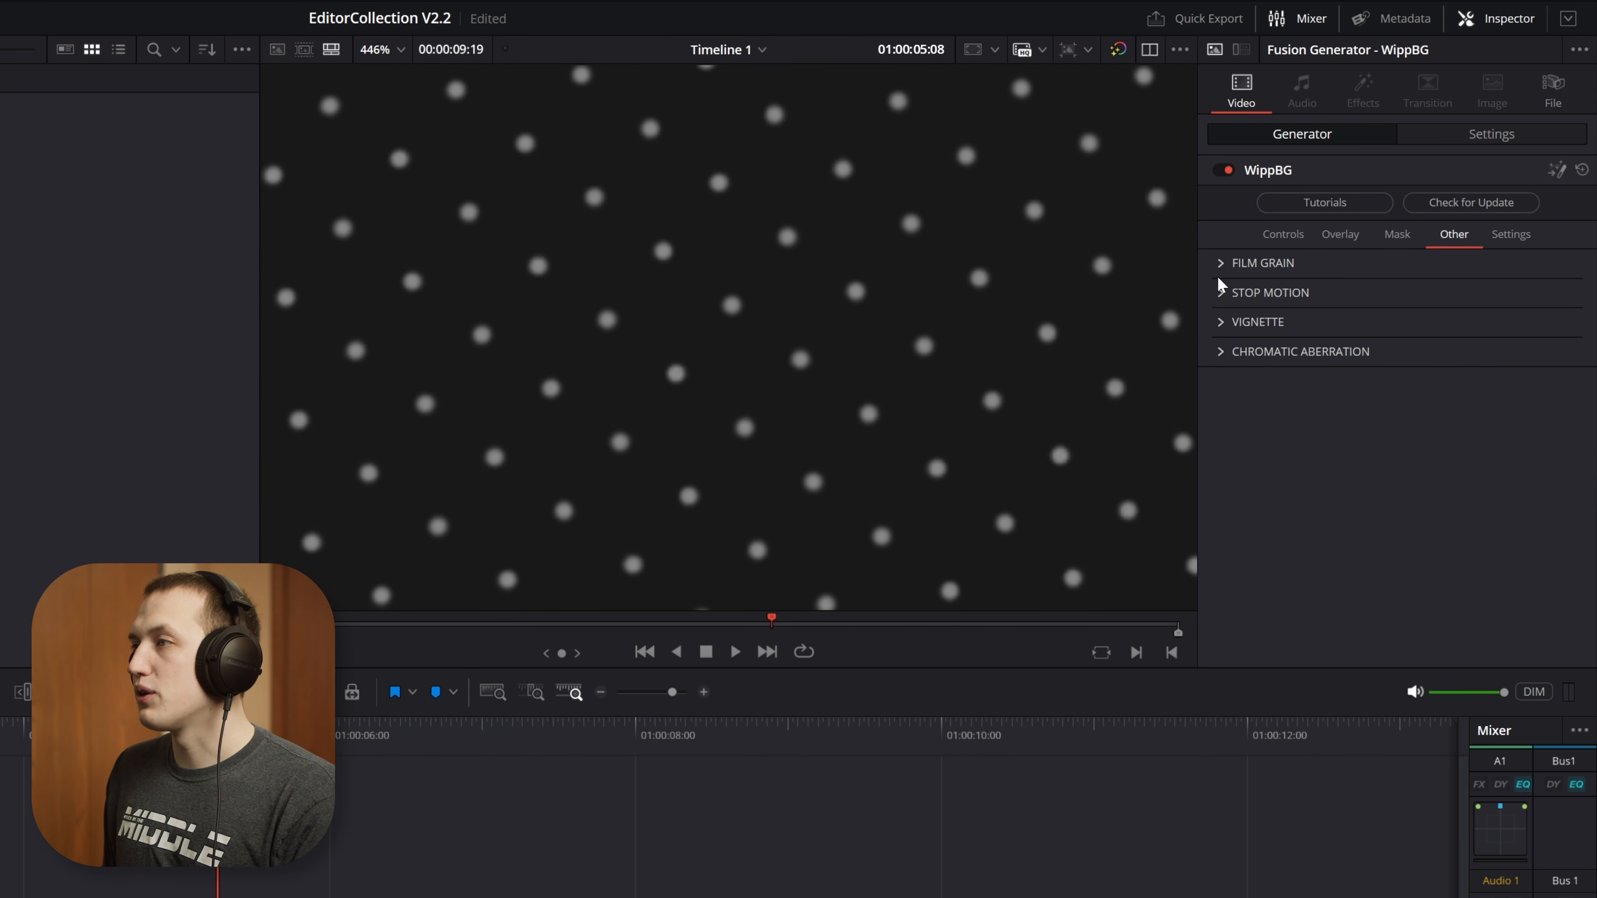
Enable Stop Motion and raise its steps to 12 while previewing the whole dot pattern
{"action": "left_click", "coordinate": [1219, 293]}
{"action": "scroll", "coordinate": [1053, 298], "scroll_direction": "down", "scroll_amount": 8}
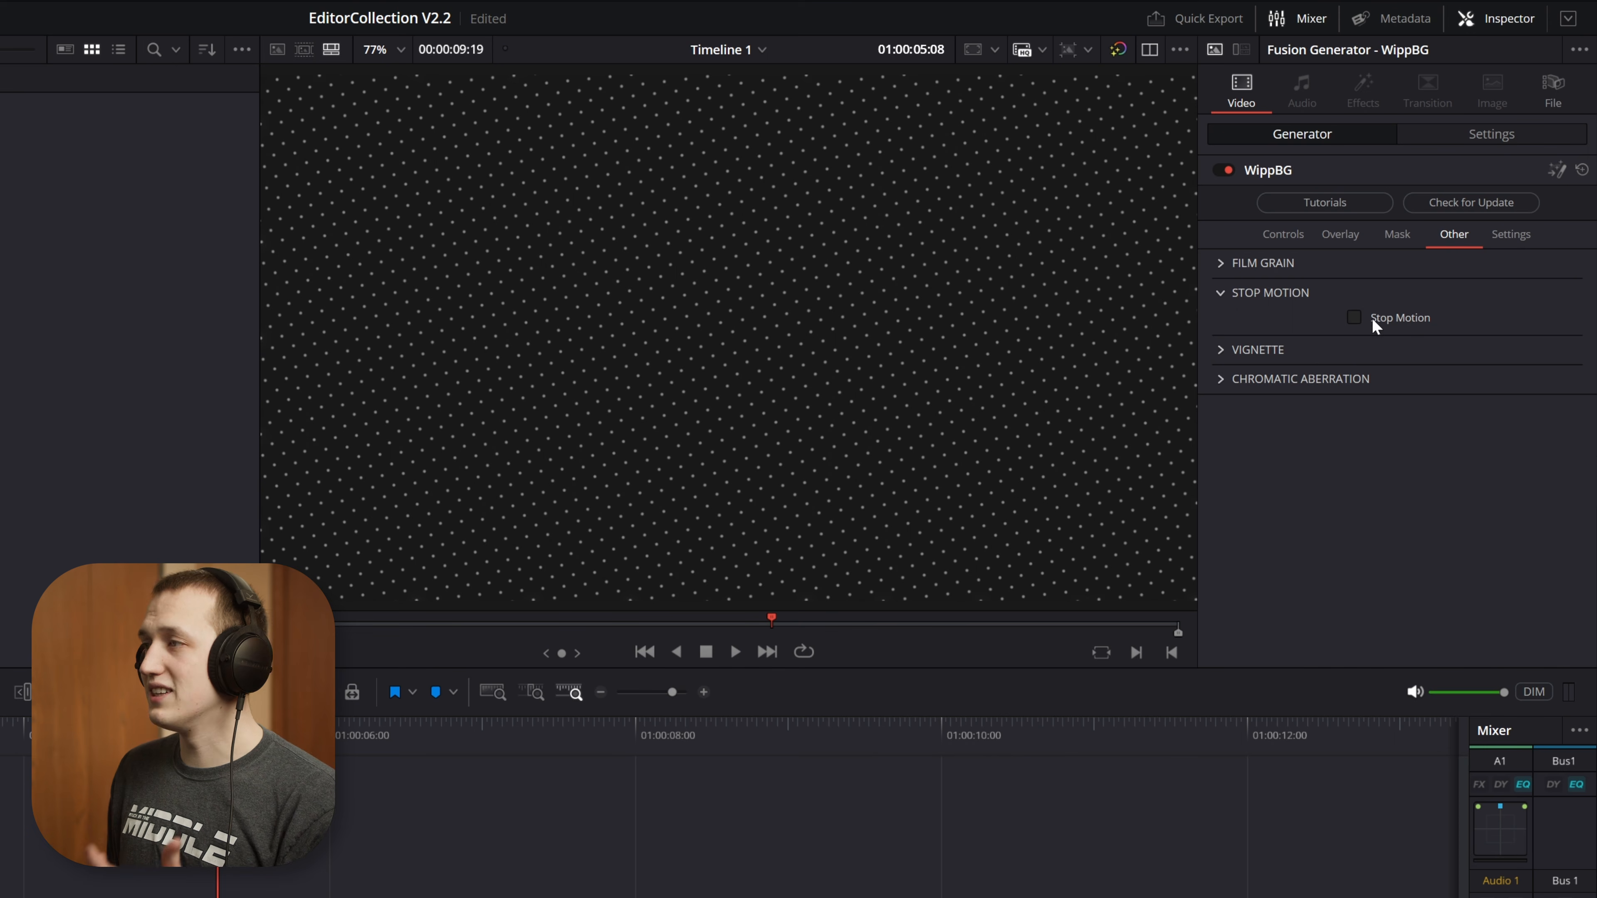
{"action": "left_click", "coordinate": [1358, 317]}
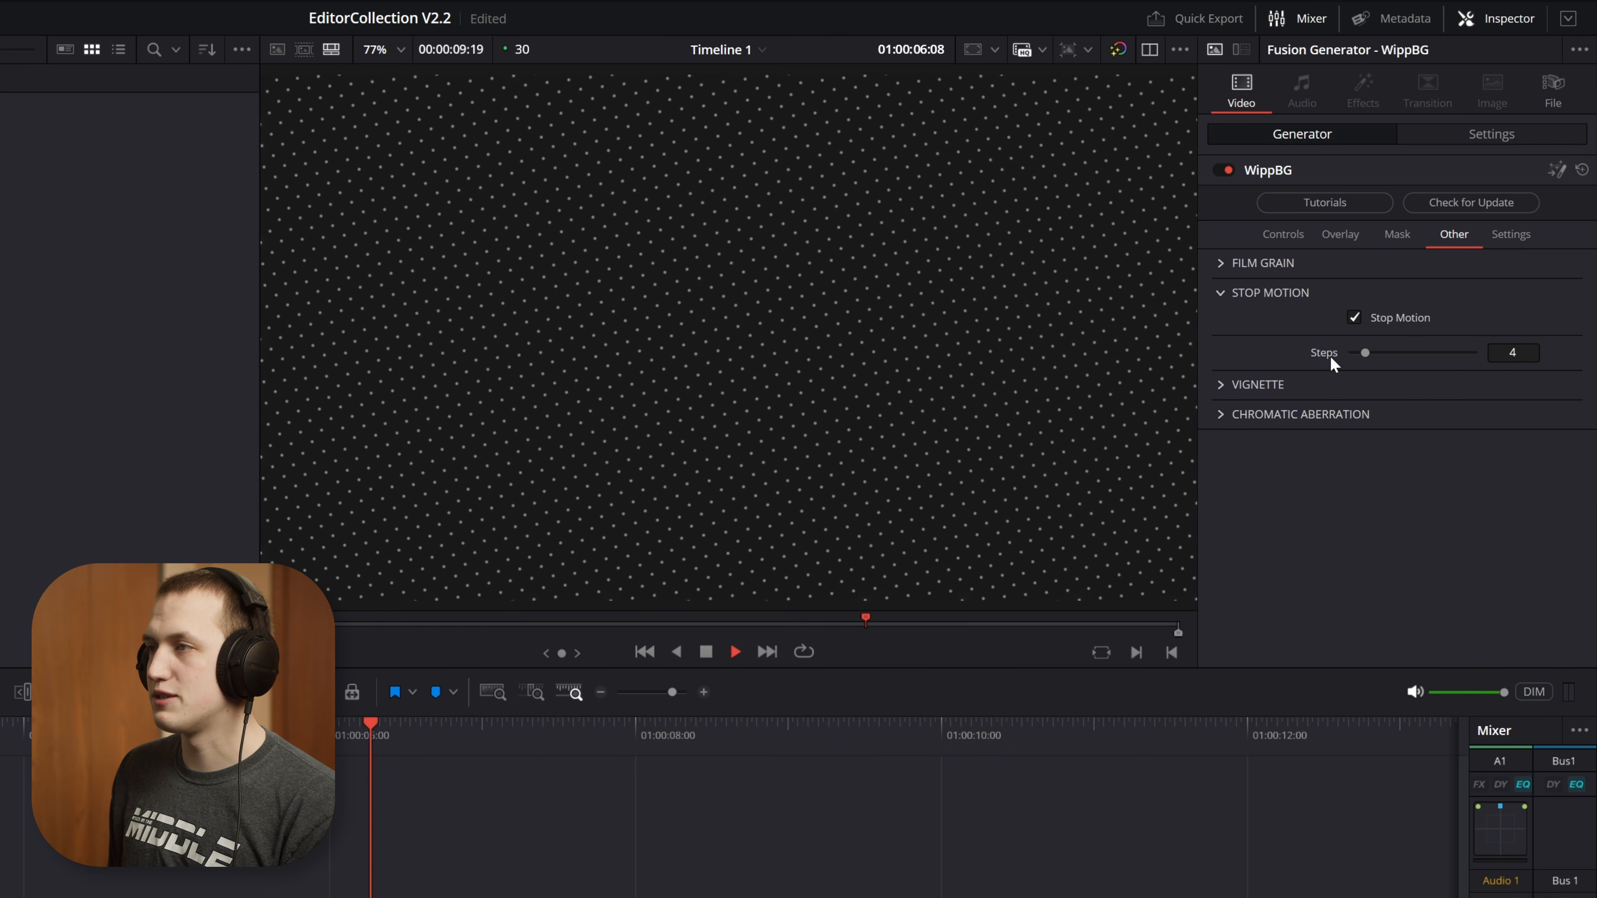
{"action": "left_click_drag", "start_coordinate": [1364, 353], "coordinate": [1397, 353]}
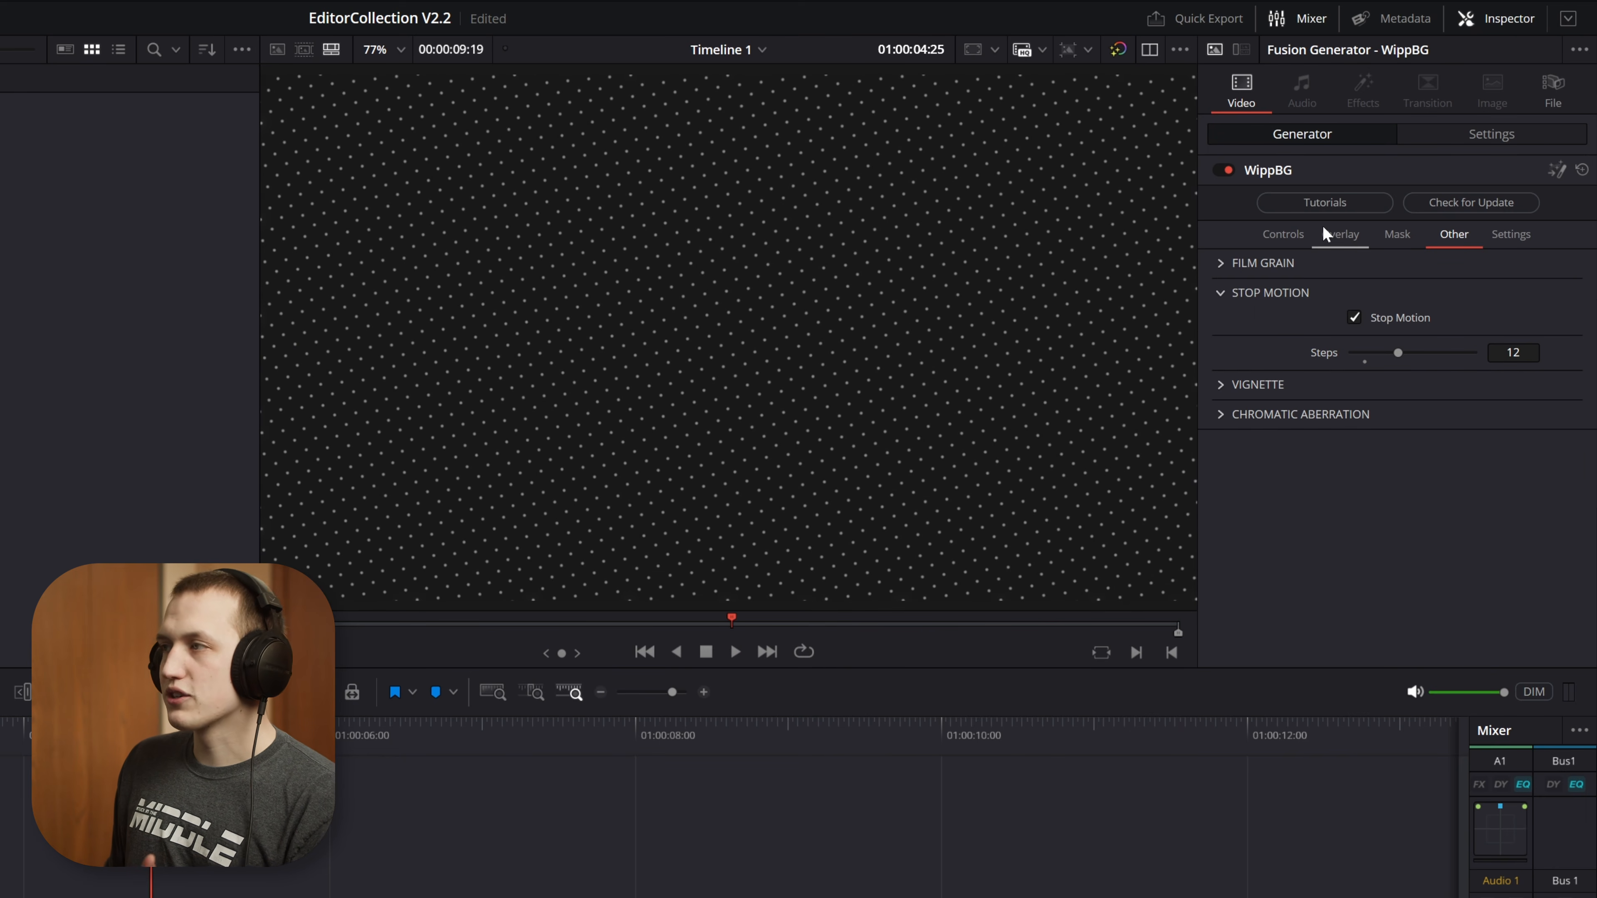
Set the overlay's Displace Intensity to 0.6, increase the Displace Speed, and play the result
{"action": "left_click", "coordinate": [1327, 232]}
{"action": "scroll", "coordinate": [1326, 378], "scroll_direction": "down", "scroll_amount": 5}
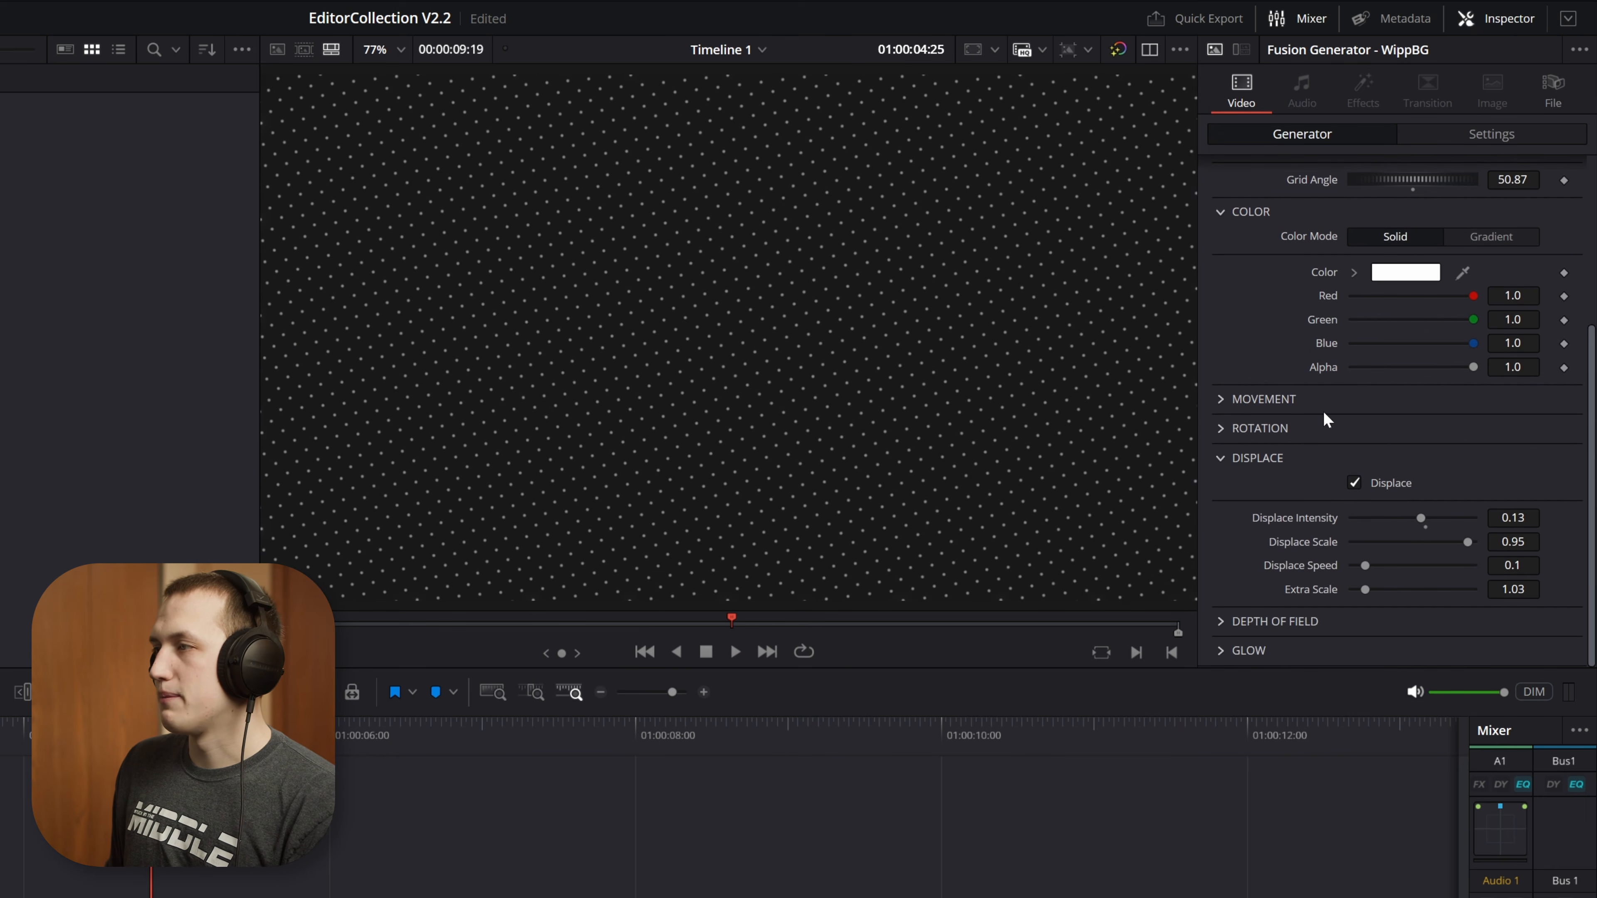
{"action": "left_click_drag", "start_coordinate": [1420, 517], "coordinate": [1447, 516]}
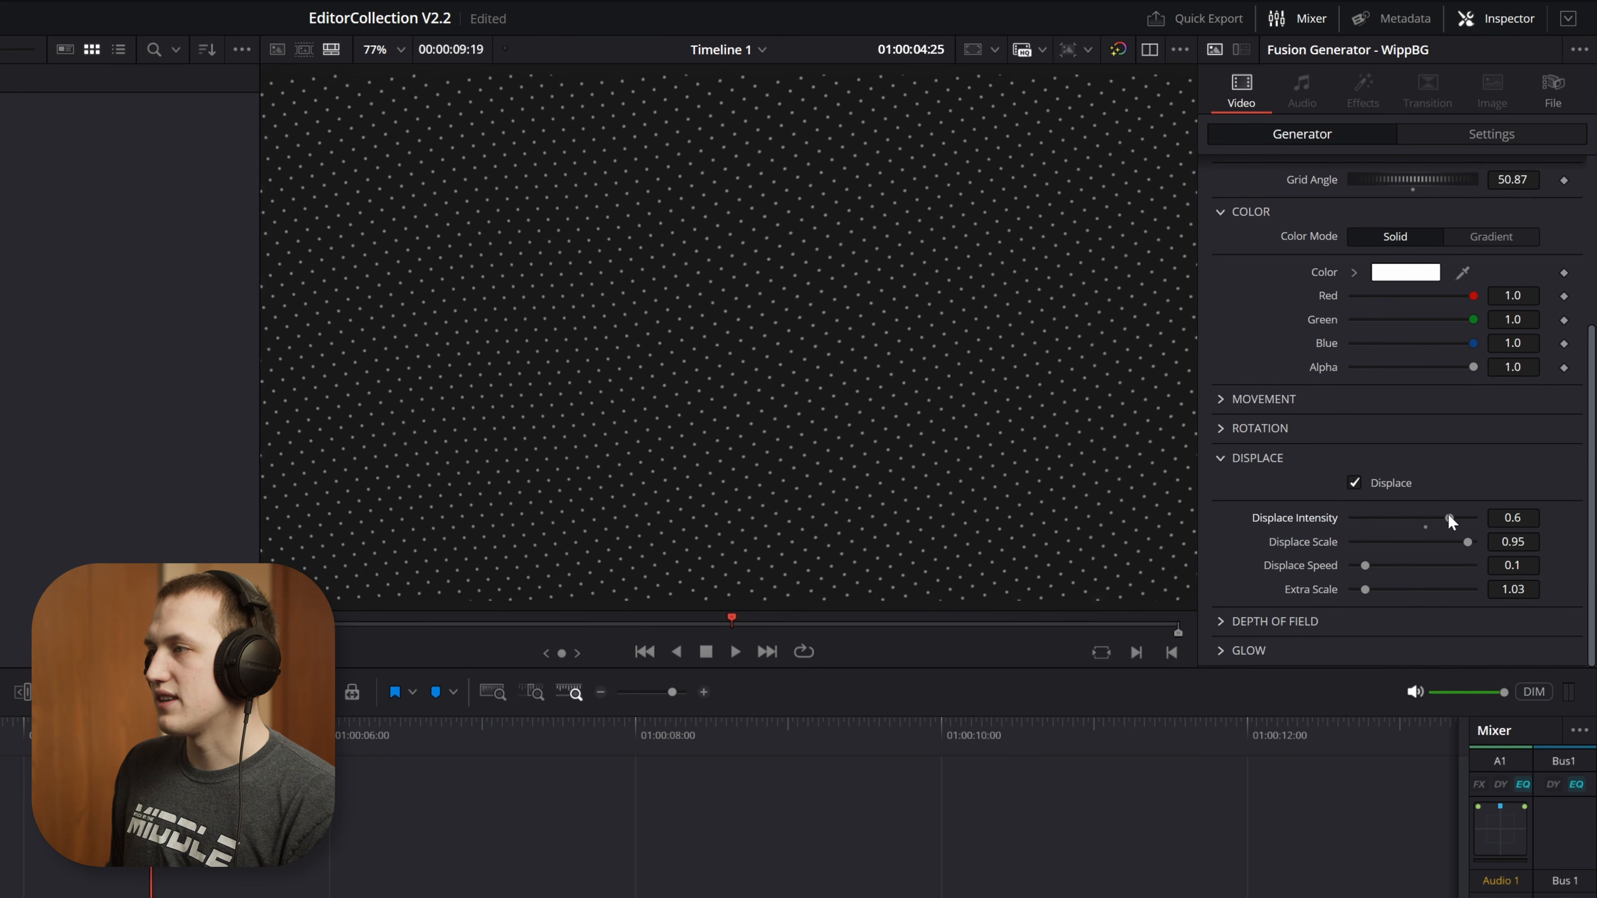
{"action": "left_click_drag", "start_coordinate": [1365, 566], "coordinate": [1436, 574]}
{"action": "key", "text": "space"}
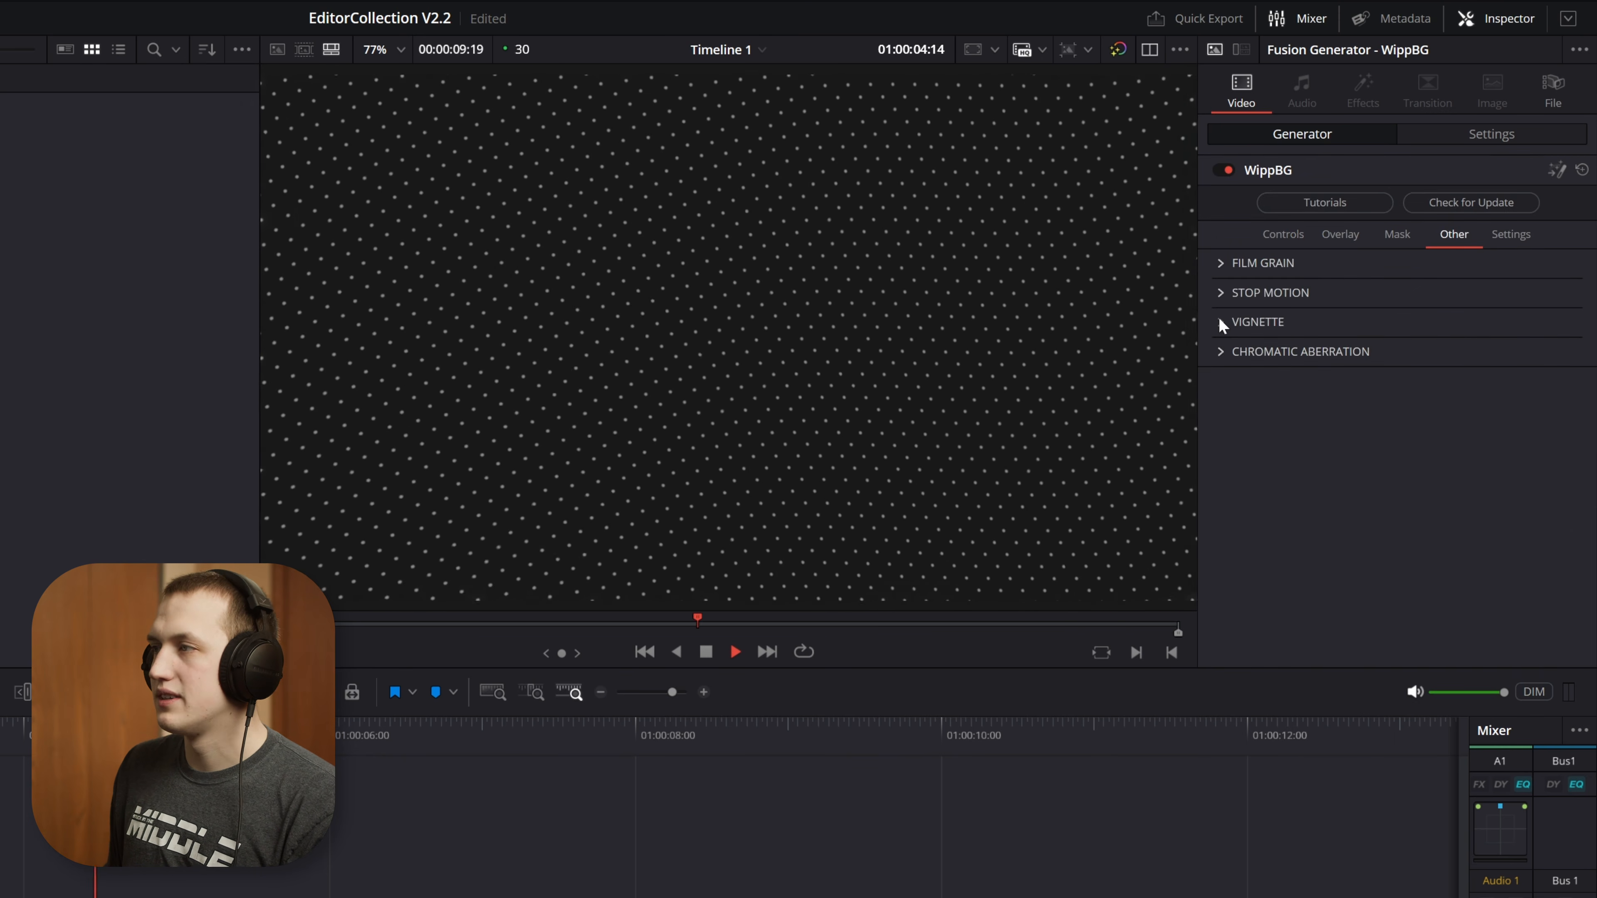
Try a Vignette on the background, preview it, lighten its color to a gray of value 0.181, and disable it
{"action": "left_click", "coordinate": [1221, 320]}
{"action": "left_click", "coordinate": [1374, 347]}
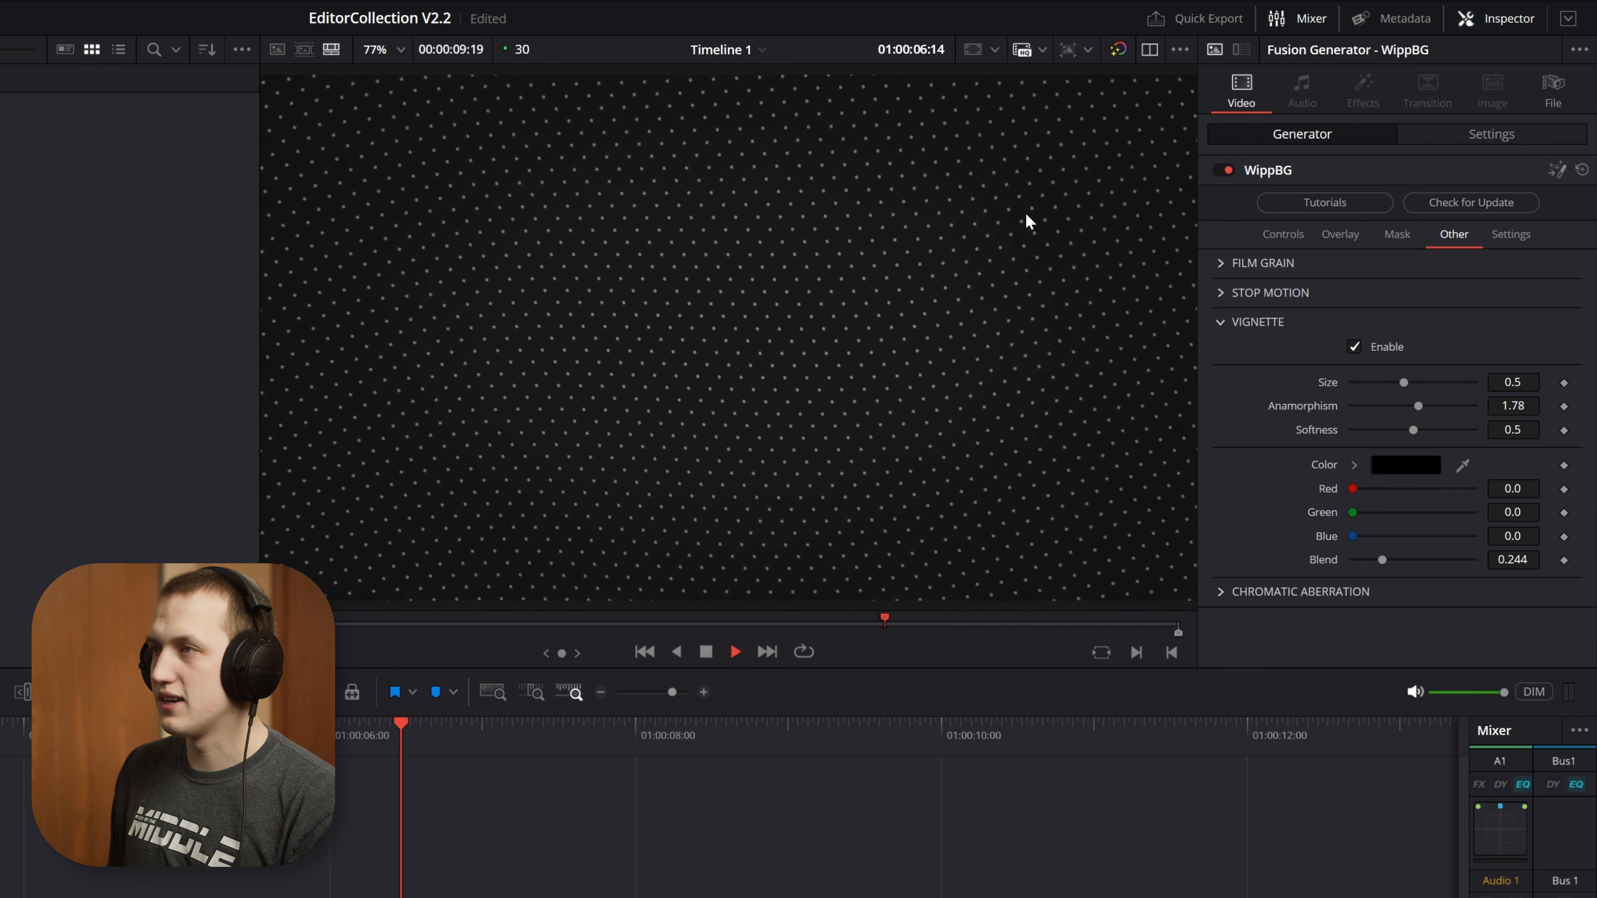
{"action": "key", "text": "space"}
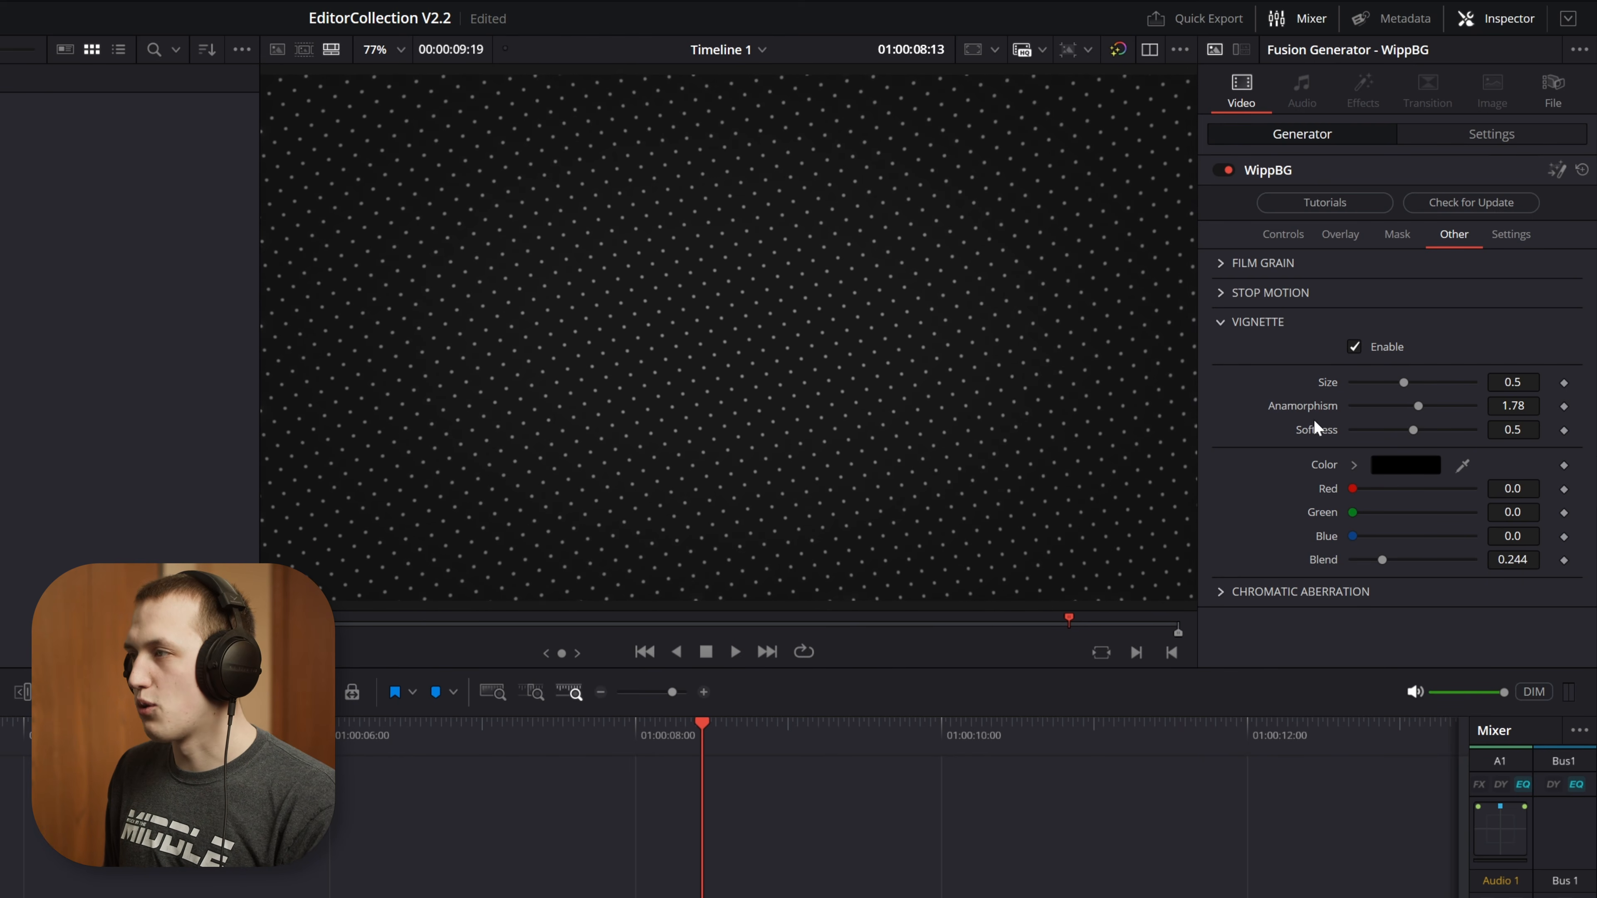
{"action": "left_click", "coordinate": [1353, 465]}
{"action": "mouse_move", "coordinate": [1368, 498]}
{"action": "left_mouse_down"}
{"action": "mouse_move", "coordinate": [1295, 437]}
{"action": "mouse_move", "coordinate": [1260, 598]}
{"action": "left_mouse_up"}
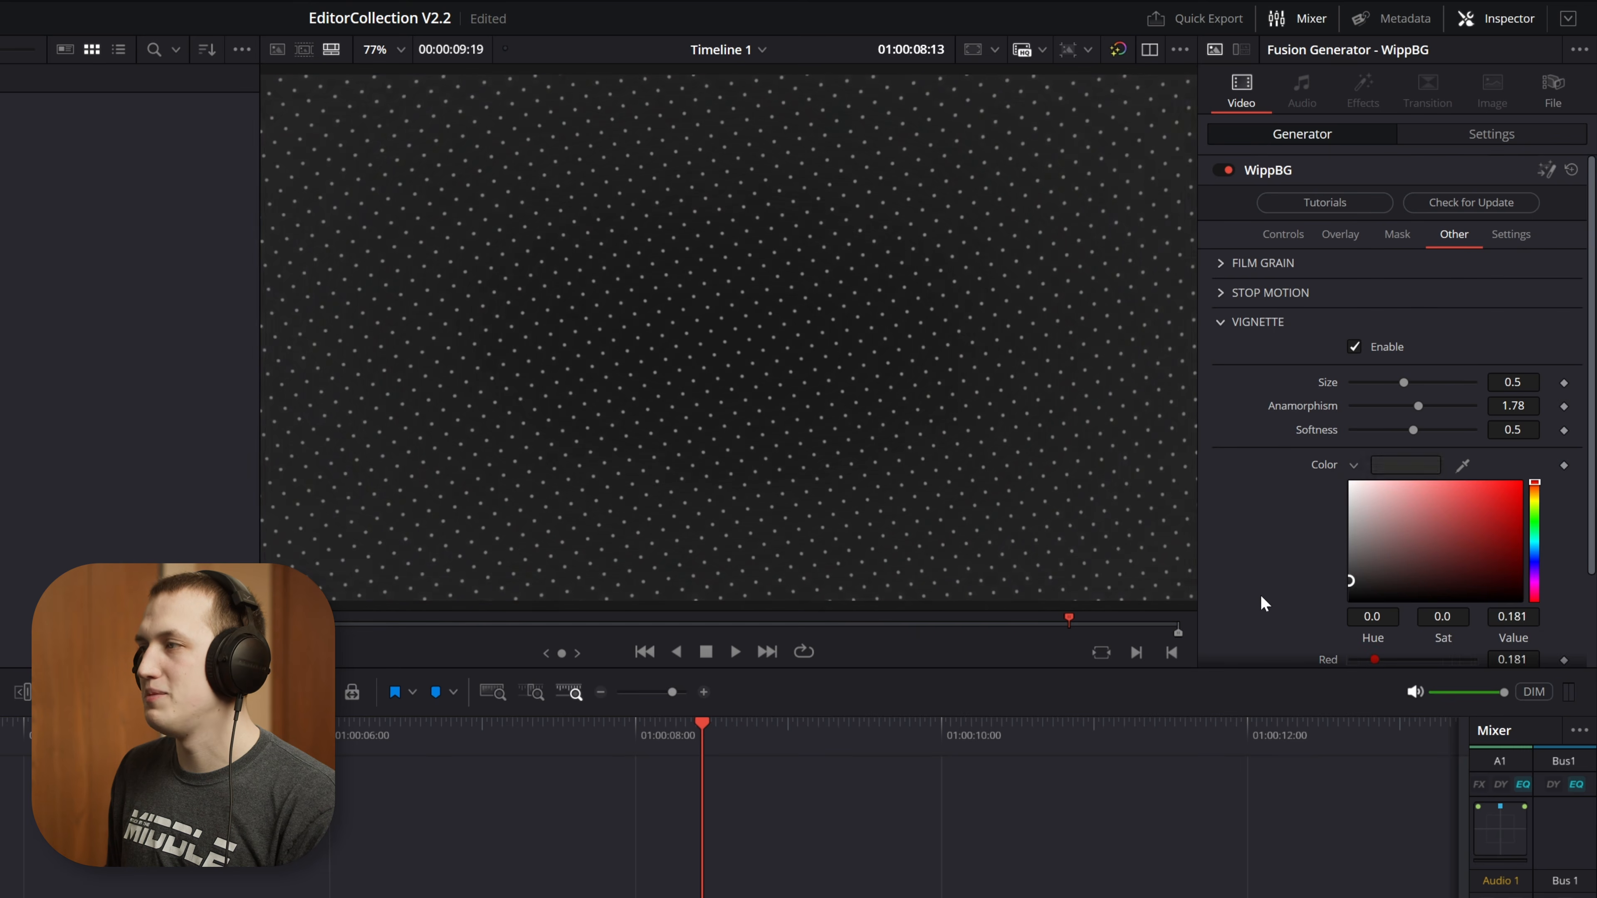
{"action": "left_click", "coordinate": [1404, 346]}
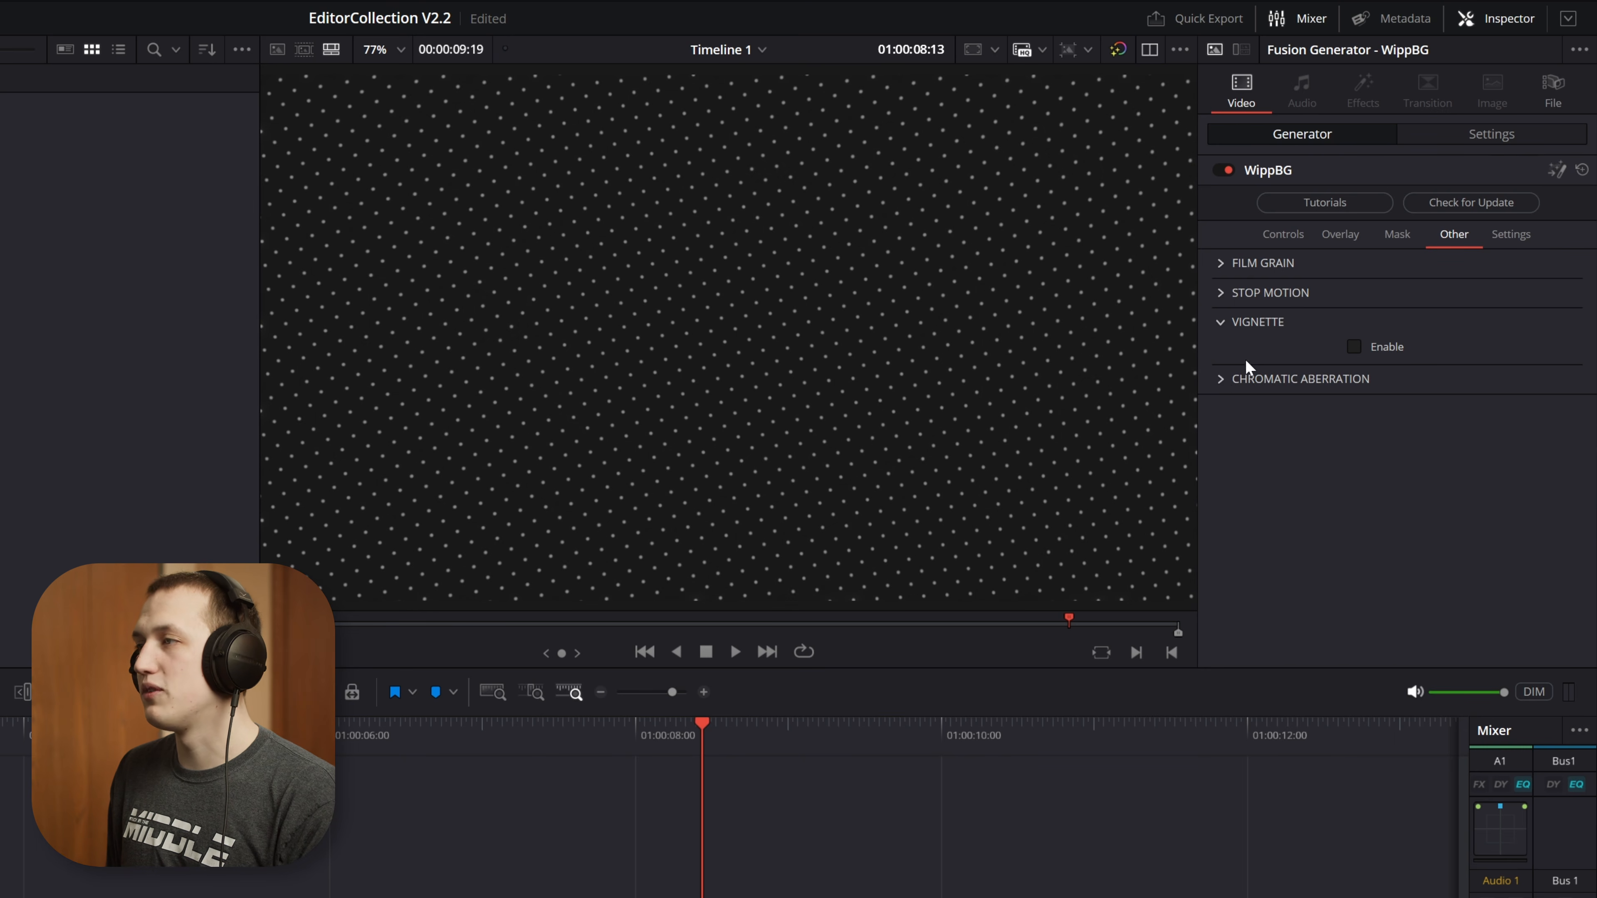
Enable Chromatic Aberration, inspect the color fringes on the dots up close, and play the whole frame
{"action": "left_click", "coordinate": [1223, 380]}
{"action": "left_click", "coordinate": [1377, 404]}
{"action": "scroll", "coordinate": [754, 297], "scroll_direction": "up", "scroll_amount": 5}
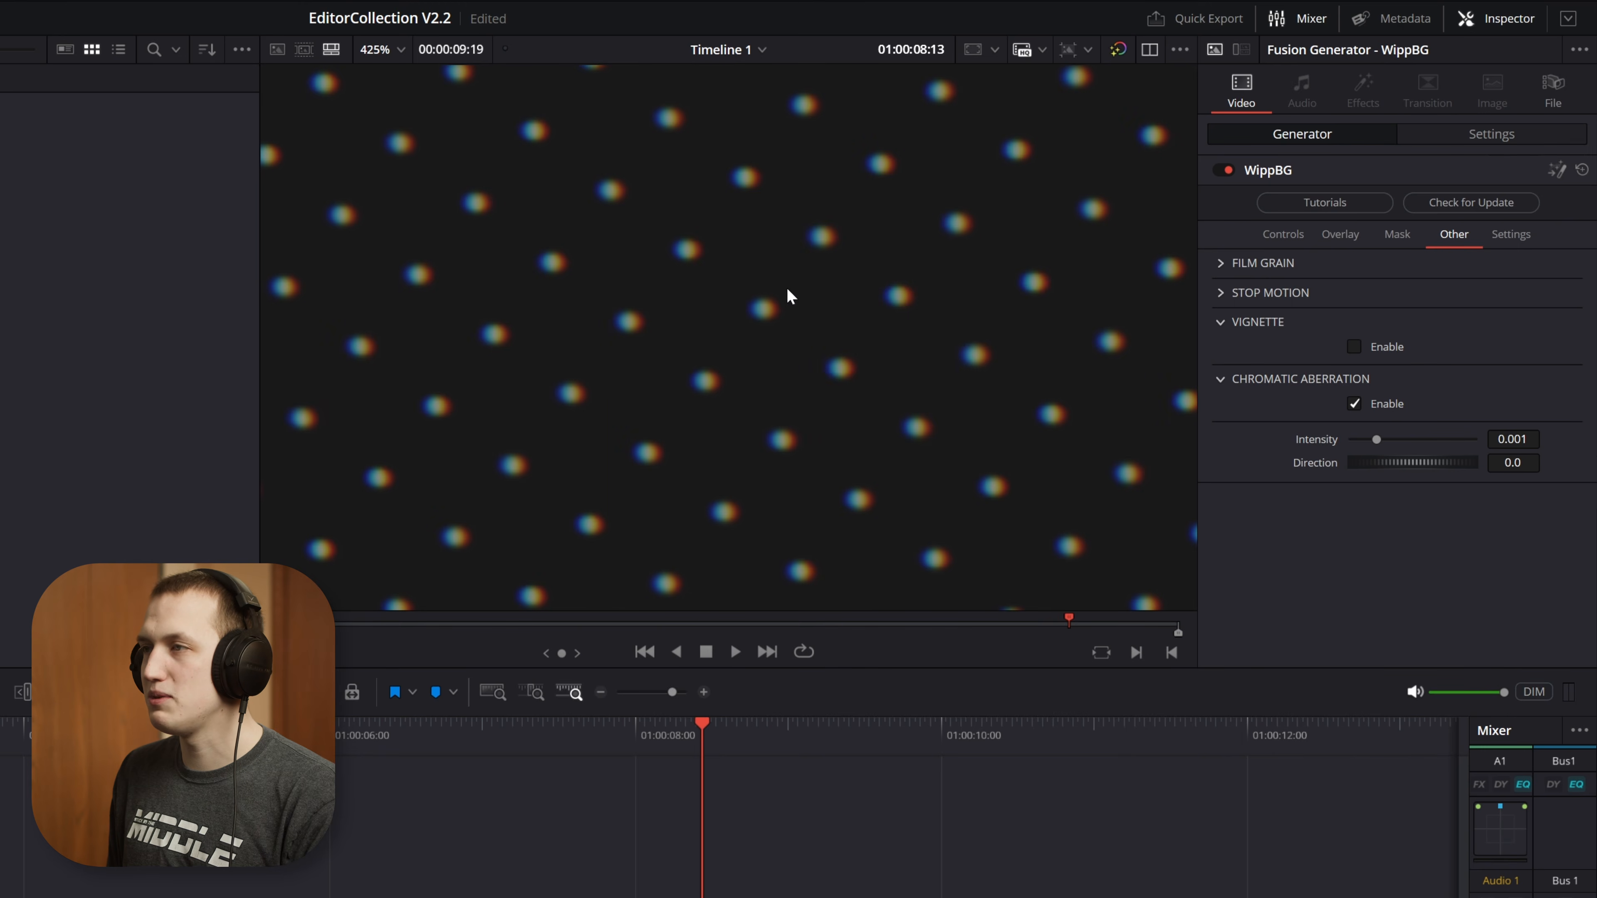
{"action": "key", "text": "shift+z"}
{"action": "key", "text": "space"}
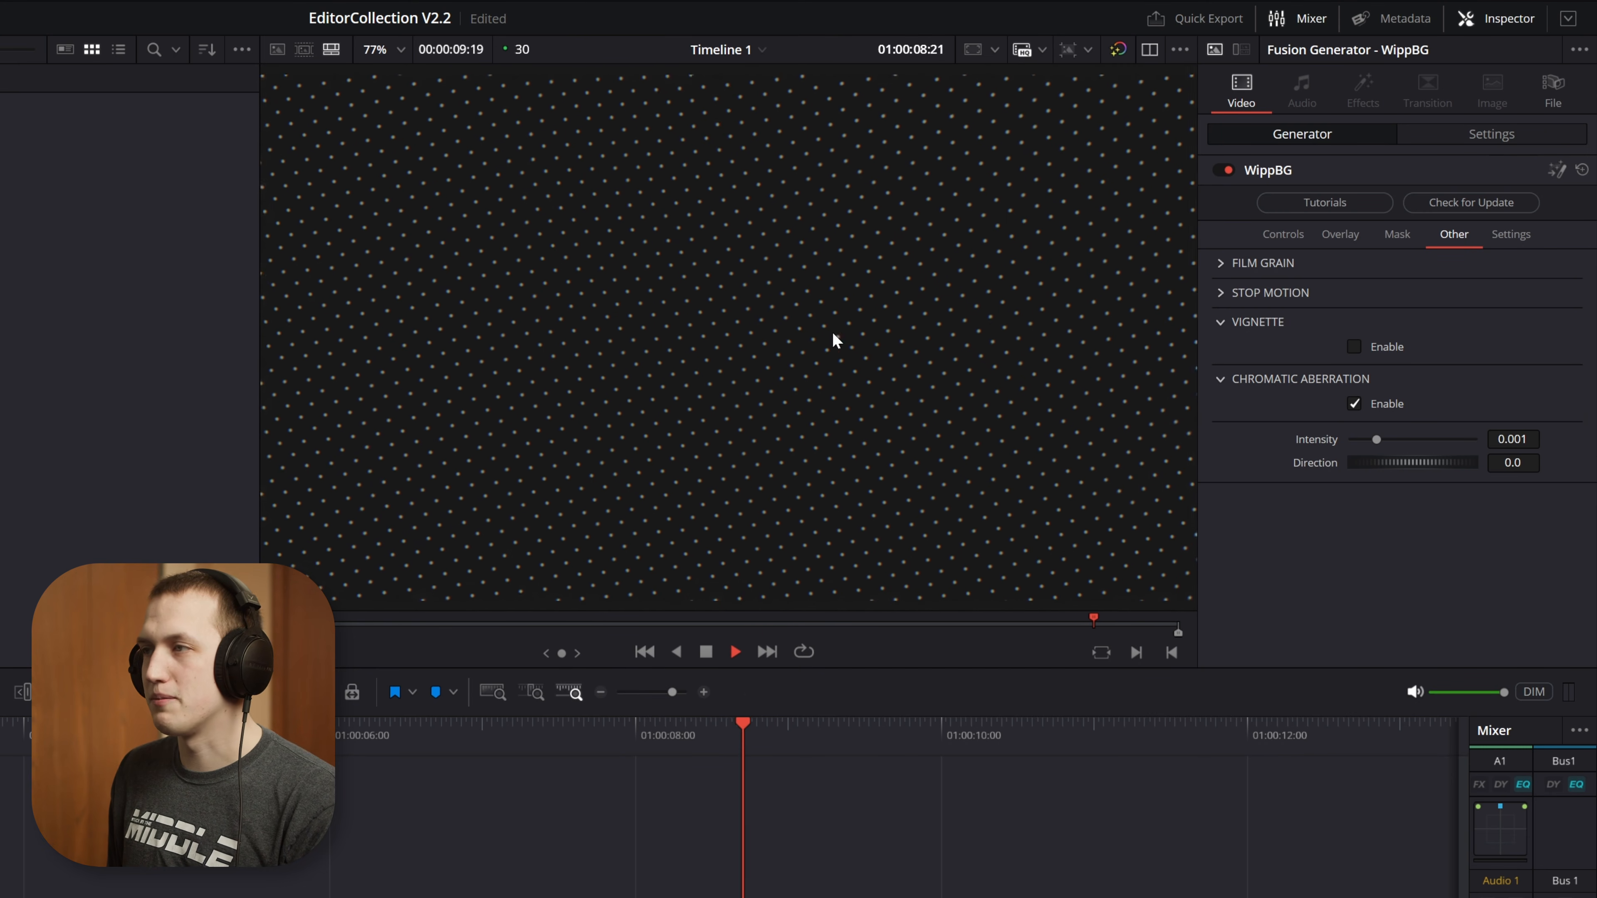